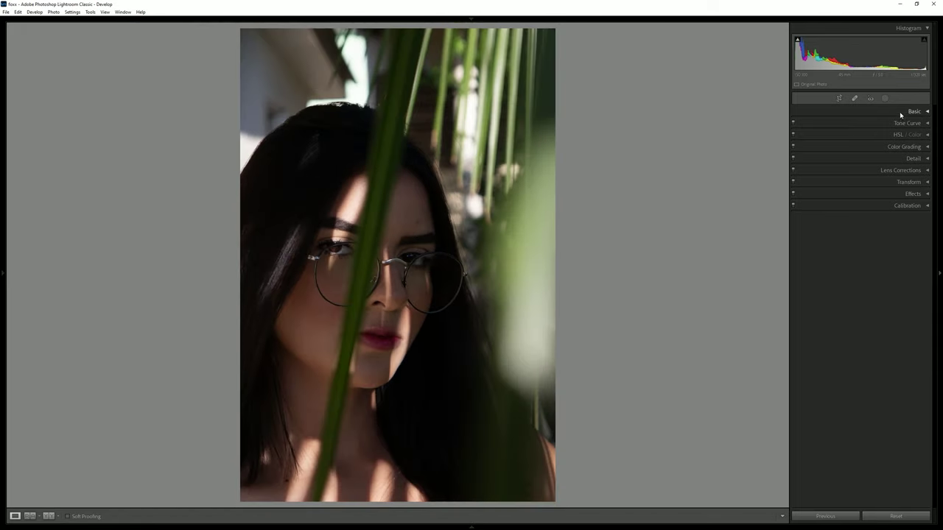
In the Basic panel, warm Temp to 6751 and raise Exposure to about +0.39
{"action": "left_click", "coordinate": [900, 115]}
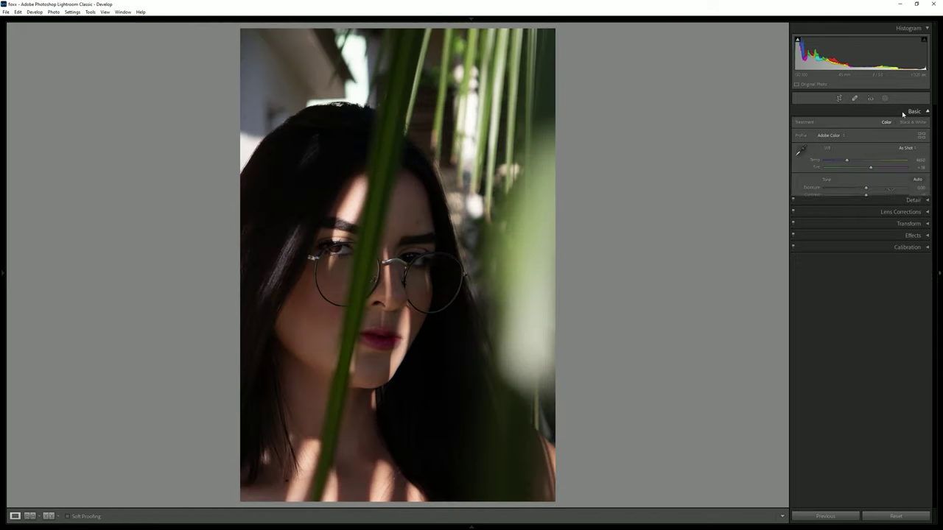
{"action": "left_click_drag", "start_coordinate": [849, 161], "coordinate": [863, 160]}
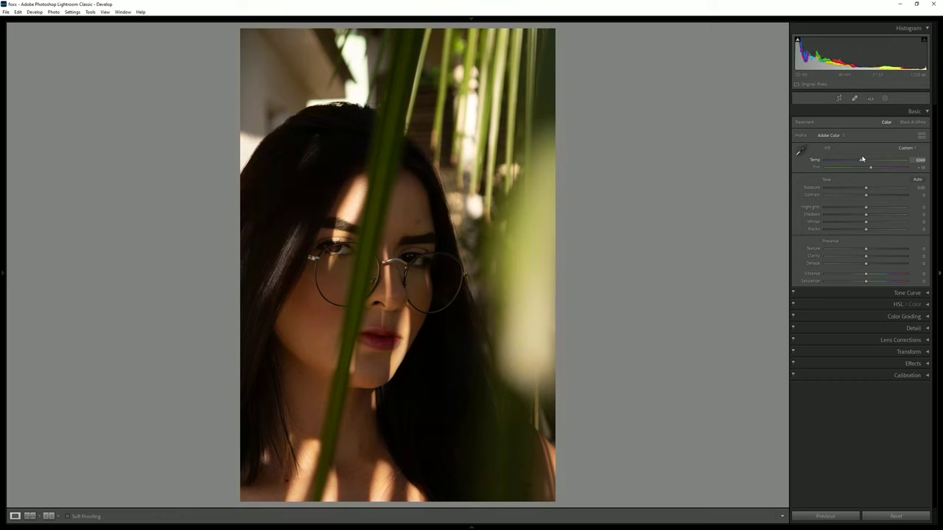
{"action": "left_click_drag", "start_coordinate": [863, 159], "coordinate": [866, 159]}
{"action": "left_click_drag", "start_coordinate": [865, 159], "coordinate": [866, 159]}
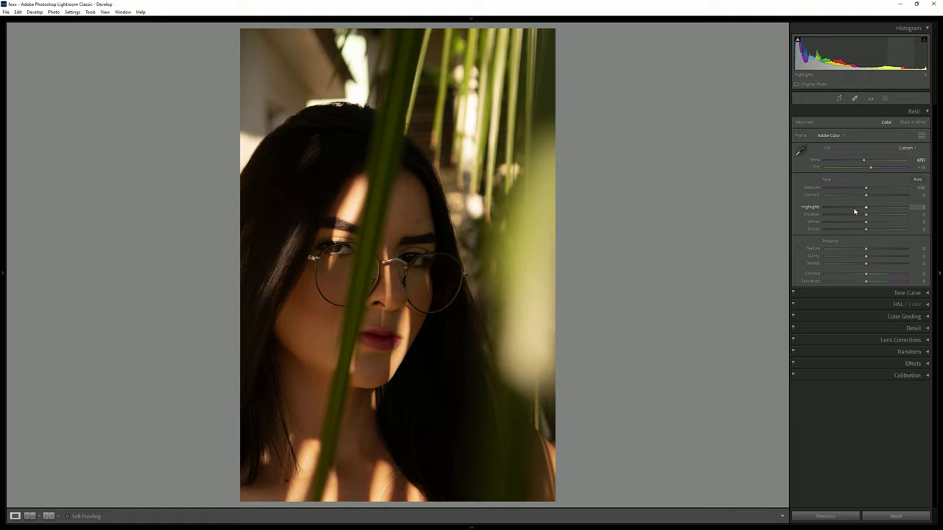
{"action": "left_click_drag", "start_coordinate": [866, 188], "coordinate": [868, 190]}
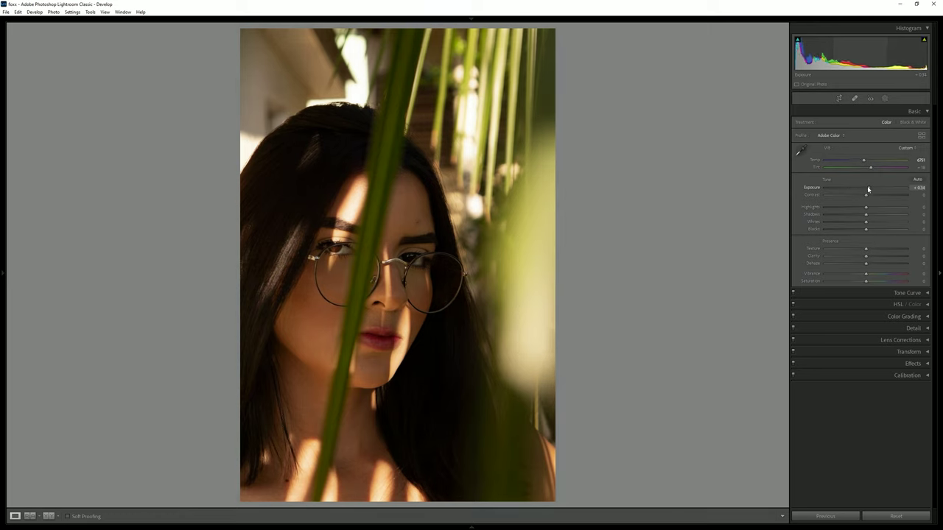
{"action": "left_click_drag", "start_coordinate": [868, 190], "coordinate": [868, 189]}
Set Highlights -40, Shadows +32, Whites +7, Blacks -9, and raise Vibrance and Saturation
{"action": "left_click_drag", "start_coordinate": [866, 210], "coordinate": [849, 222]}
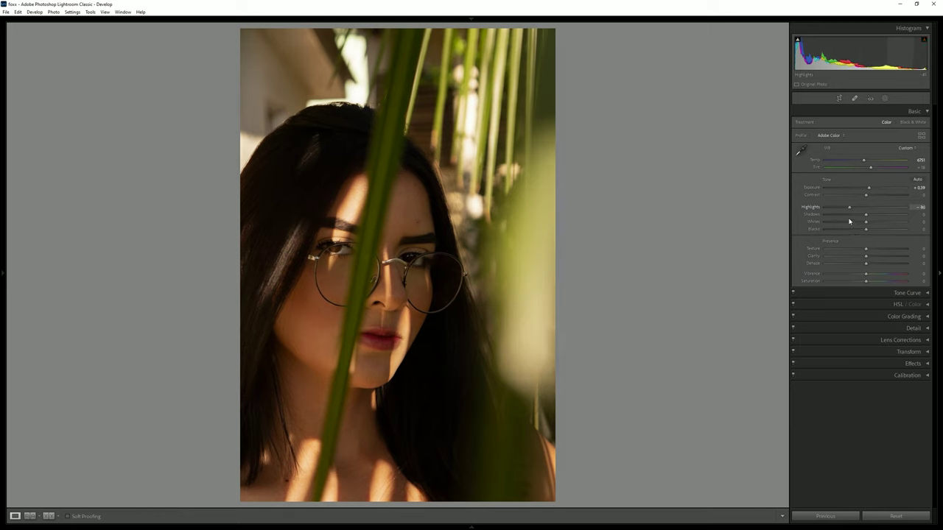
{"action": "left_click_drag", "start_coordinate": [866, 230], "coordinate": [862, 232]}
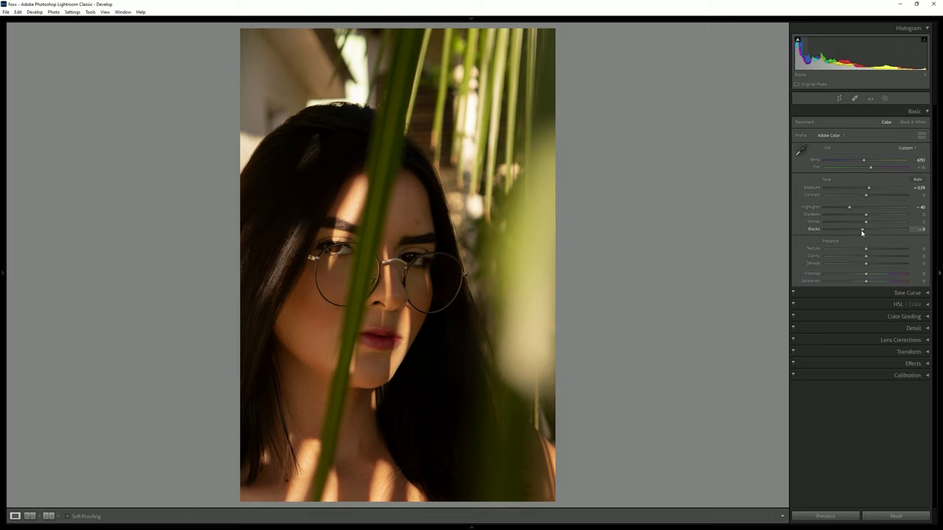
{"action": "left_click_drag", "start_coordinate": [870, 225], "coordinate": [880, 212]}
{"action": "left_click_drag", "start_coordinate": [879, 212], "coordinate": [882, 213]}
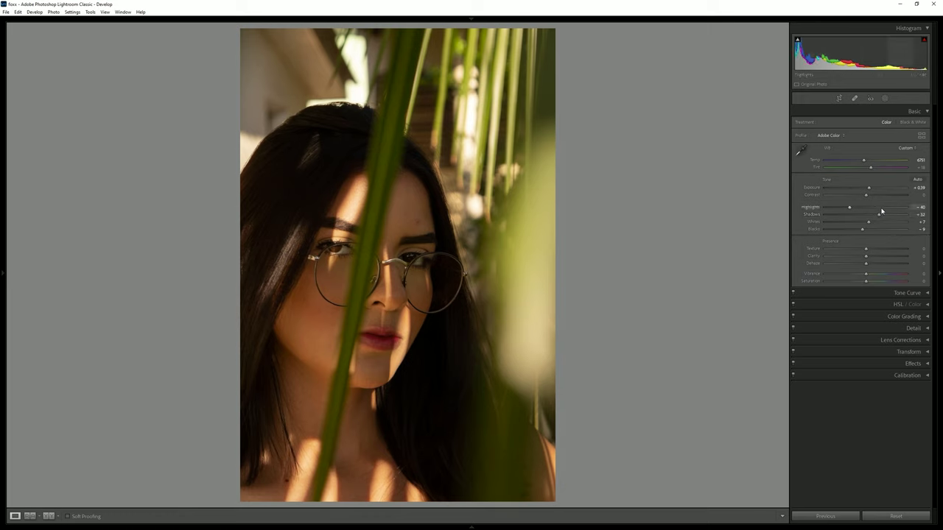
{"action": "left_click_drag", "start_coordinate": [867, 276], "coordinate": [871, 277]}
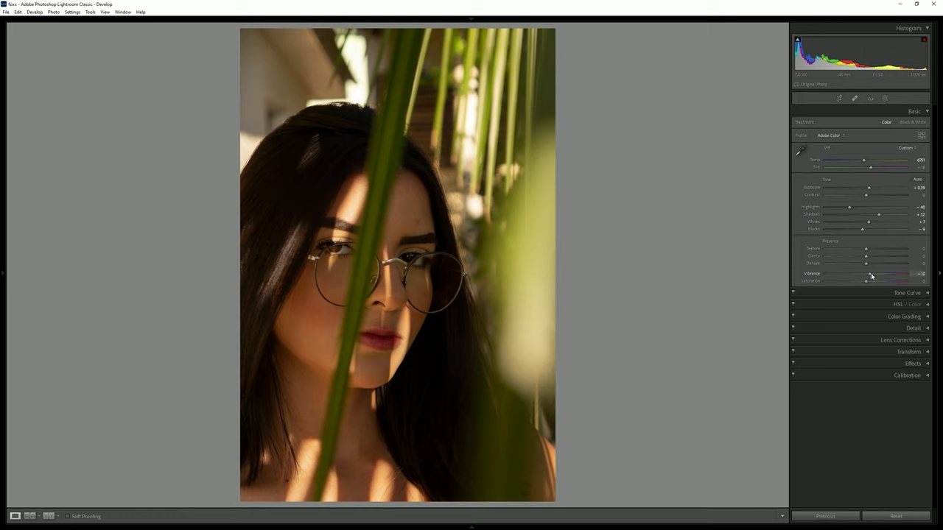
{"action": "left_click_drag", "start_coordinate": [866, 281], "coordinate": [872, 283]}
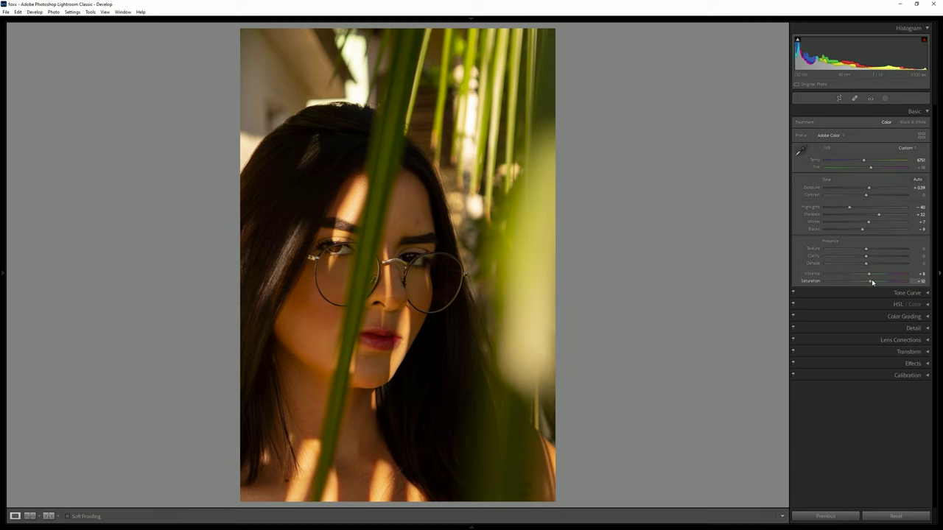
In the parametric Tone Curve, lower the Shadows region and lift the Darks and Lights
{"action": "left_click", "coordinate": [914, 111]}
{"action": "left_click", "coordinate": [898, 123]}
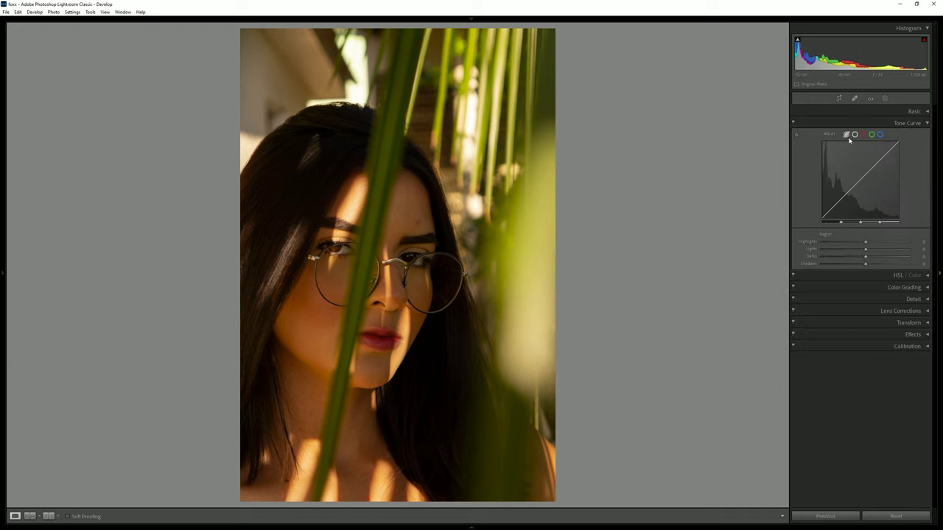
{"action": "left_click_drag", "start_coordinate": [868, 266], "coordinate": [869, 258]}
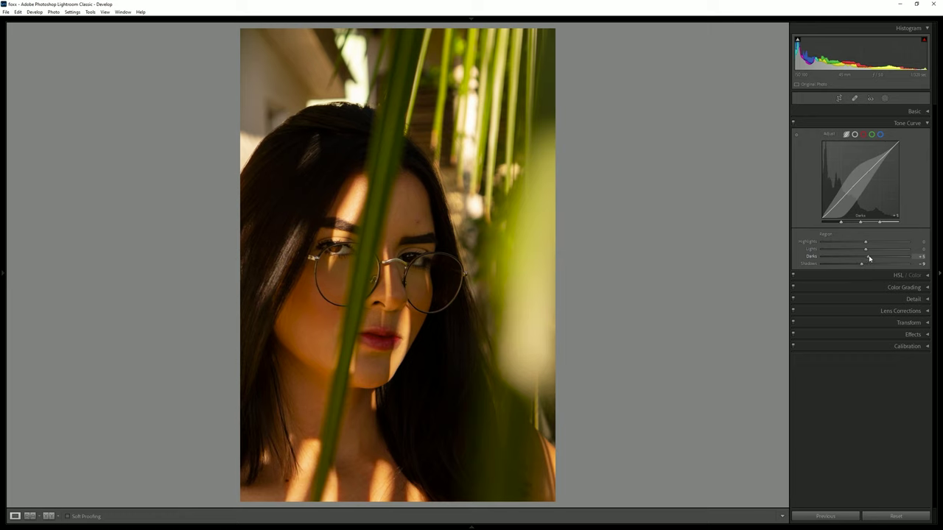
{"action": "left_click_drag", "start_coordinate": [867, 252], "coordinate": [869, 252]}
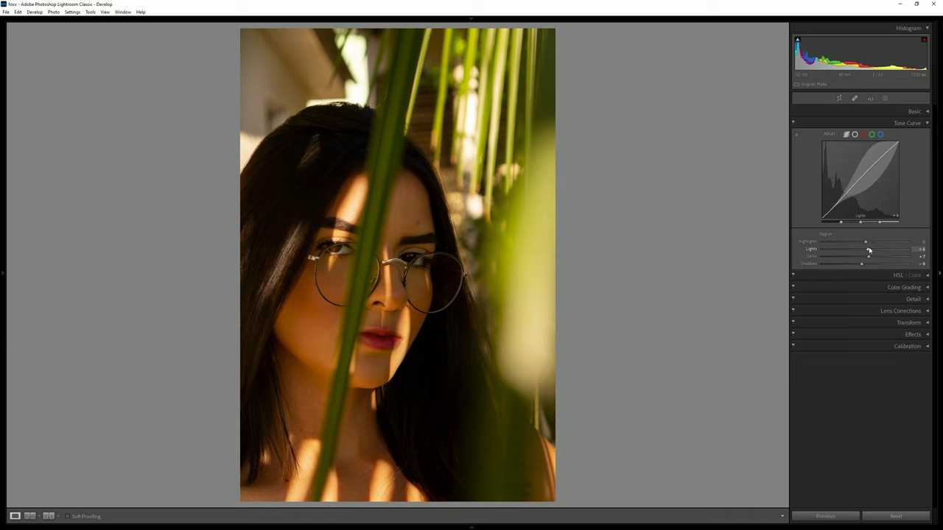
{"action": "left_click", "coordinate": [914, 124]}
{"action": "left_click", "coordinate": [908, 135]}
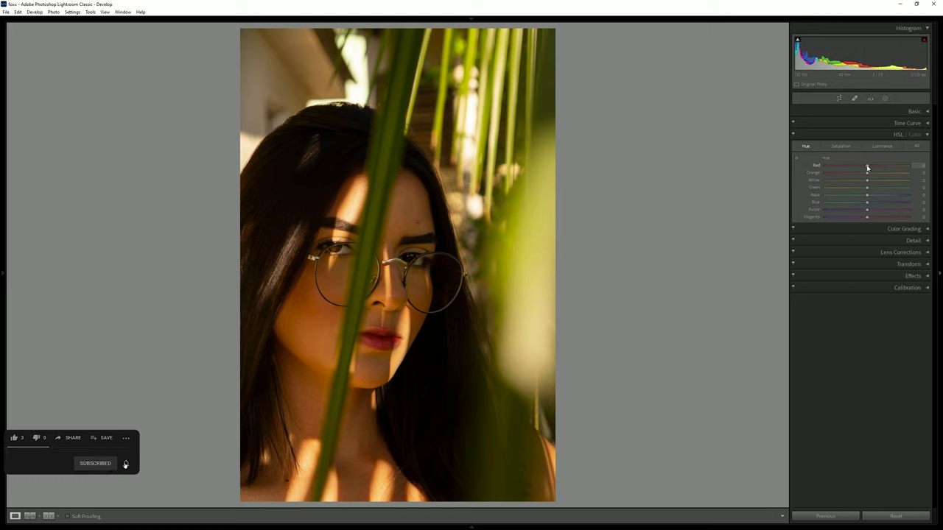
Shift the red, yellow and green hues in HSL
{"action": "mouse_move", "coordinate": [867, 168]}
{"action": "left_mouse_down"}
{"action": "mouse_move", "coordinate": [880, 163]}
{"action": "mouse_move", "coordinate": [859, 167]}
{"action": "left_mouse_up"}
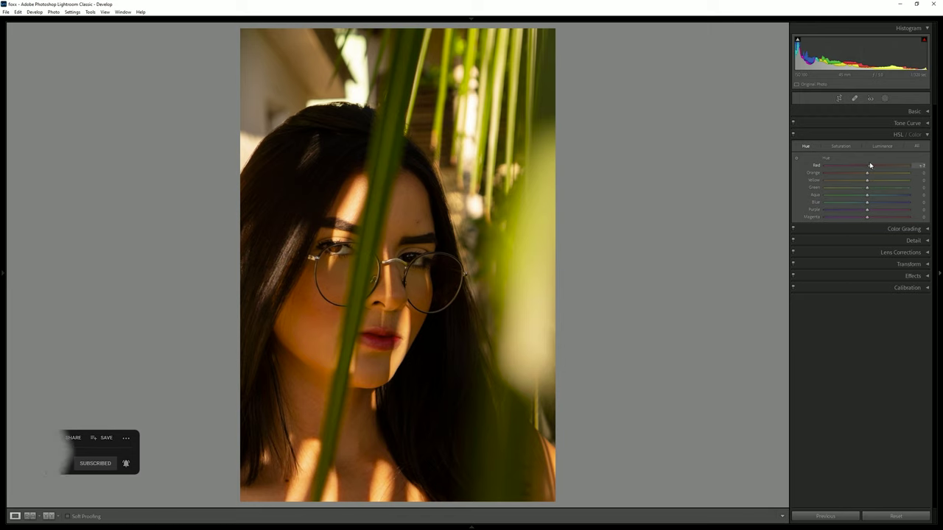
{"action": "left_click_drag", "start_coordinate": [870, 166], "coordinate": [869, 175]}
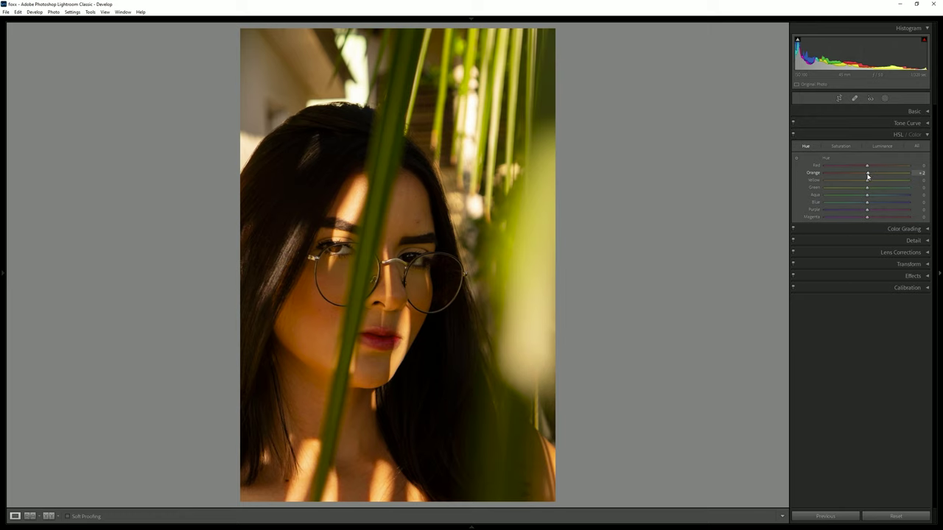
{"action": "left_click_drag", "start_coordinate": [867, 180], "coordinate": [875, 182]}
{"action": "left_click_drag", "start_coordinate": [868, 189], "coordinate": [906, 185]}
Desaturate yellows to -38, oranges slightly and greens strongly, and boost red saturation slightly
{"action": "left_click", "coordinate": [841, 146]}
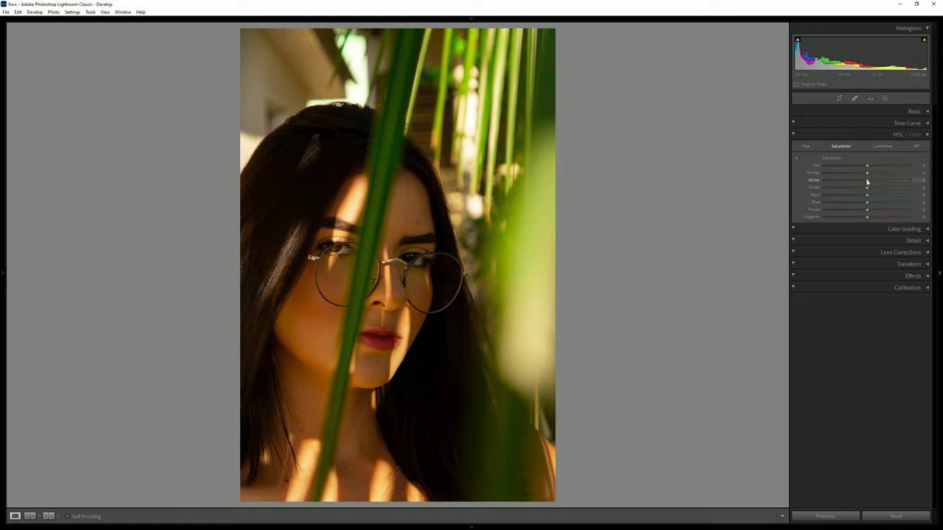
{"action": "left_click_drag", "start_coordinate": [867, 181], "coordinate": [847, 185]}
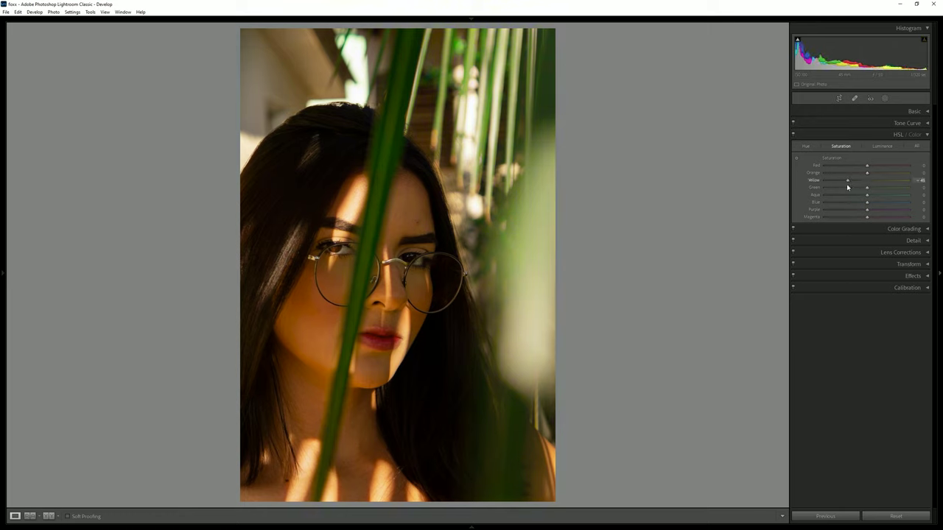
{"action": "left_click_drag", "start_coordinate": [850, 185], "coordinate": [851, 185]}
{"action": "left_click_drag", "start_coordinate": [868, 173], "coordinate": [860, 181]}
{"action": "left_click_drag", "start_coordinate": [868, 165], "coordinate": [870, 167]}
{"action": "left_click_drag", "start_coordinate": [868, 189], "coordinate": [845, 196]}
Brighten reds slightly, raise orange luminance to +44 and darken greens to -77
{"action": "left_click", "coordinate": [882, 146]}
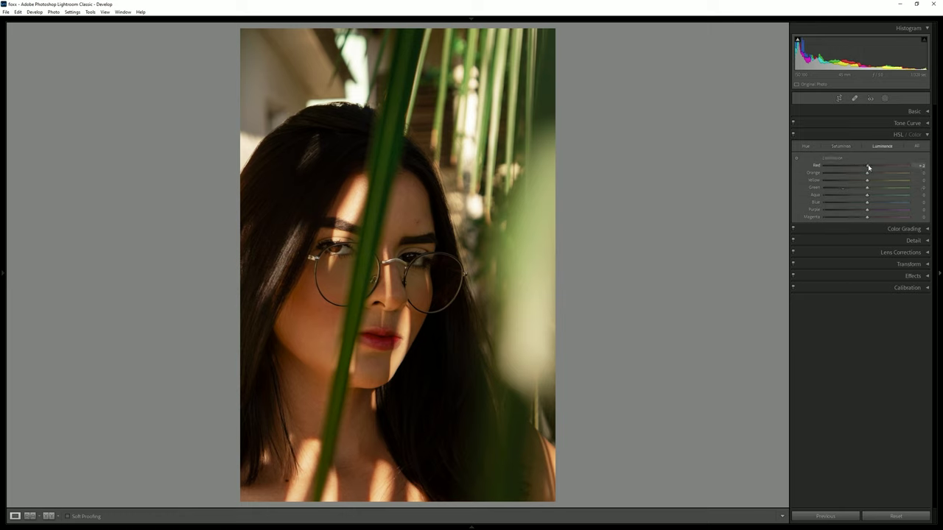
{"action": "left_click_drag", "start_coordinate": [865, 167], "coordinate": [868, 166]}
{"action": "left_click_drag", "start_coordinate": [867, 173], "coordinate": [888, 174]}
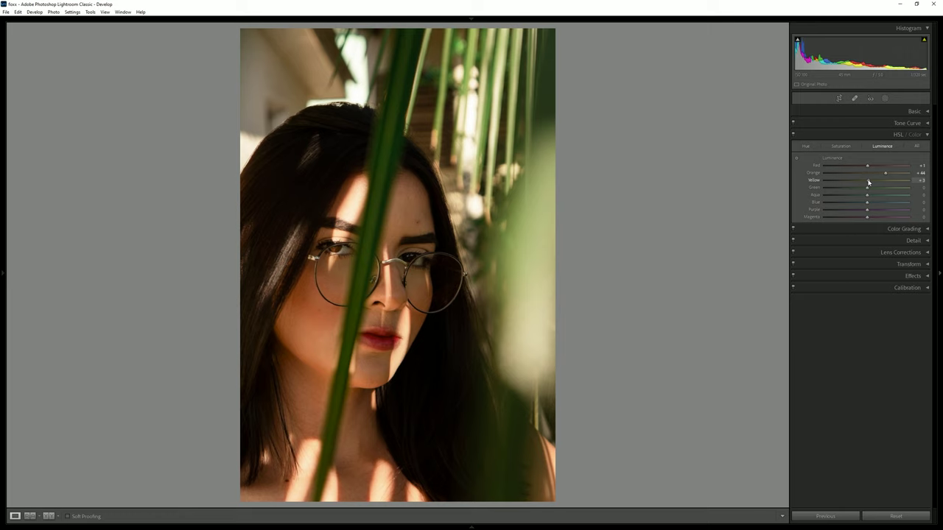
{"action": "left_click_drag", "start_coordinate": [868, 188], "coordinate": [835, 197]}
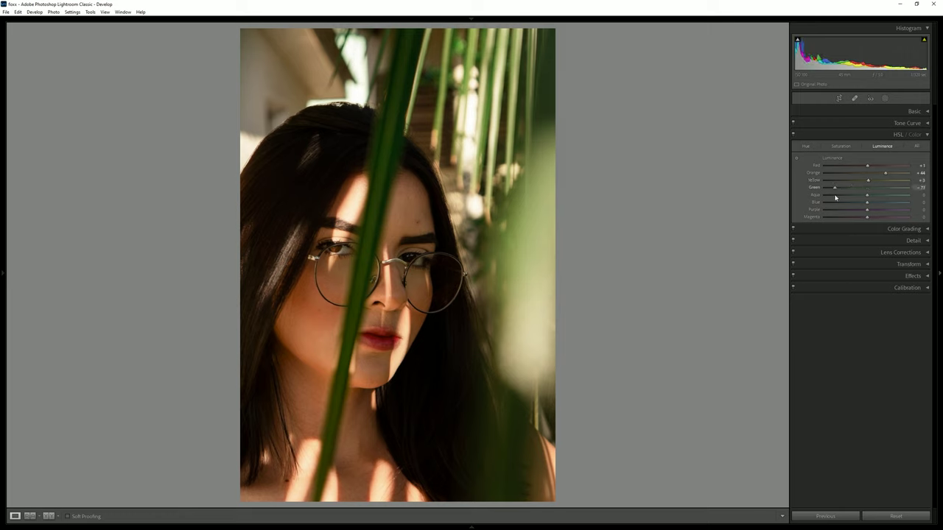
{"action": "left_click", "coordinate": [923, 135]}
In Color Grading, give the shadows saturation 20 with a lilac hue
{"action": "left_click", "coordinate": [897, 150]}
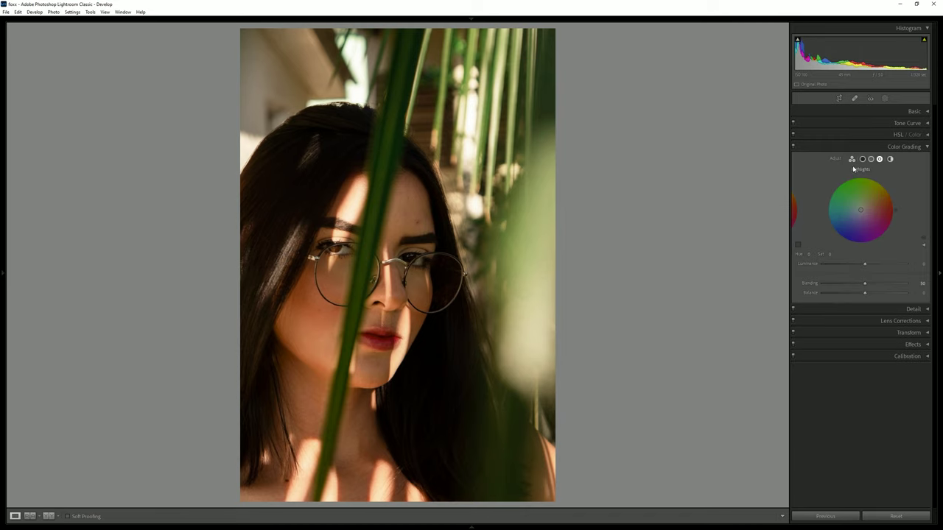
{"action": "left_click", "coordinate": [831, 254]}
{"action": "type", "text": "20"}
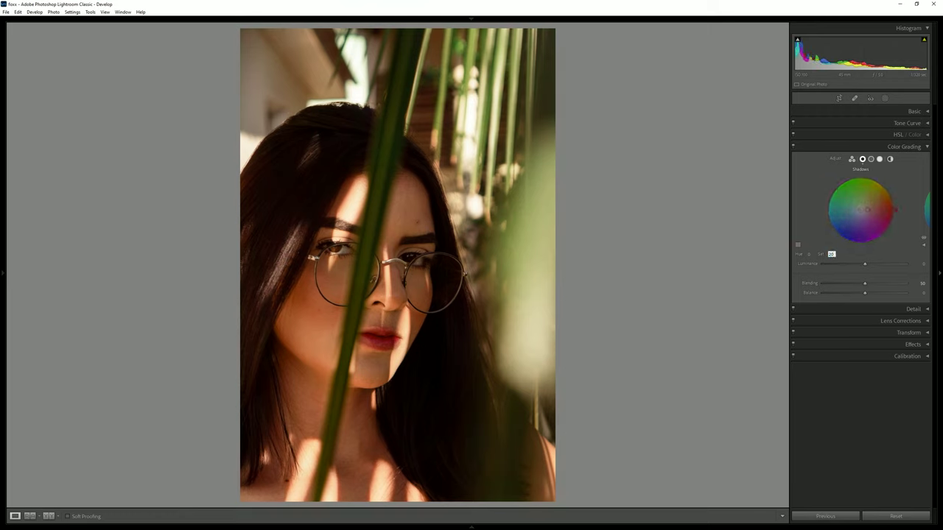
{"action": "key", "text": "Return"}
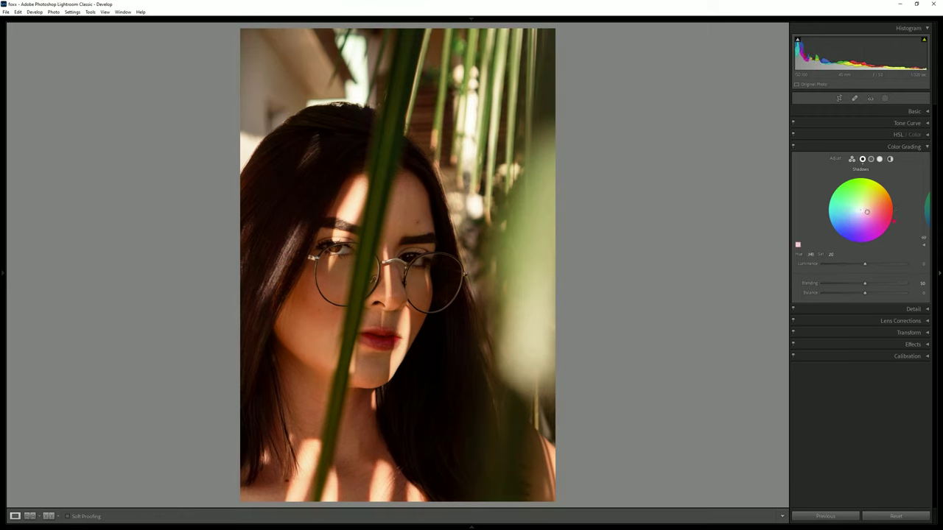
{"action": "left_click_drag", "start_coordinate": [878, 238], "coordinate": [873, 242]}
Give the midtones saturation 28 with an orange hue
{"action": "left_click", "coordinate": [871, 159]}
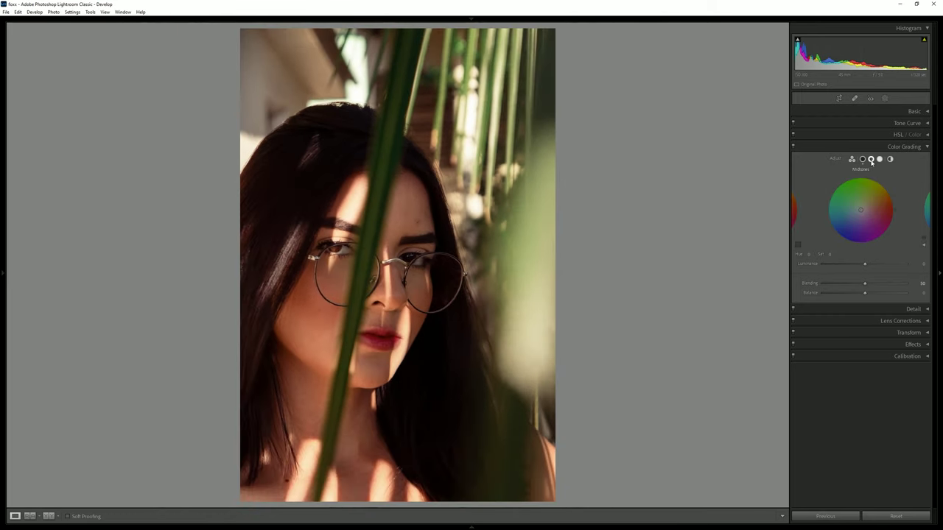
{"action": "left_click", "coordinate": [831, 253]}
{"action": "type", "text": "28"}
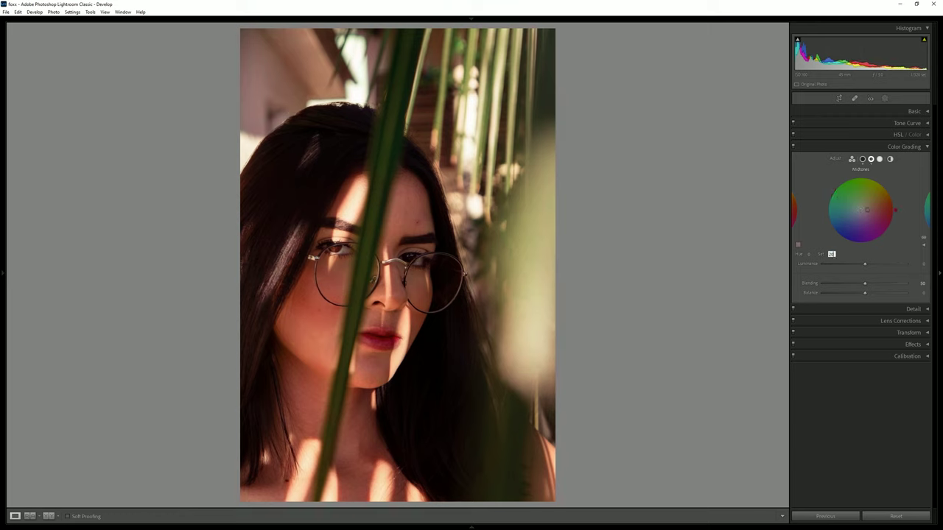
{"action": "left_click_drag", "start_coordinate": [895, 210], "coordinate": [893, 198]}
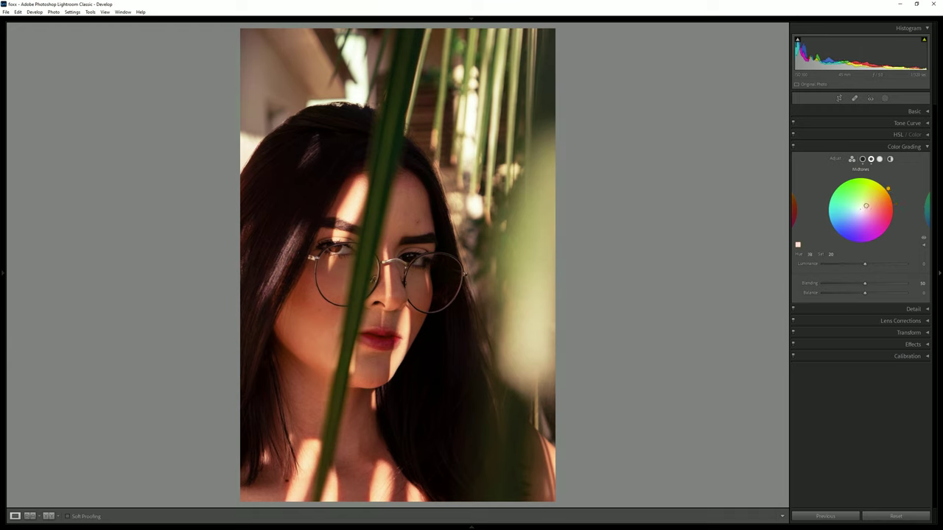
{"action": "left_click", "coordinate": [831, 254]}
Give the highlights saturation 20 with a yellow hue of about 57
{"action": "left_click", "coordinate": [880, 159]}
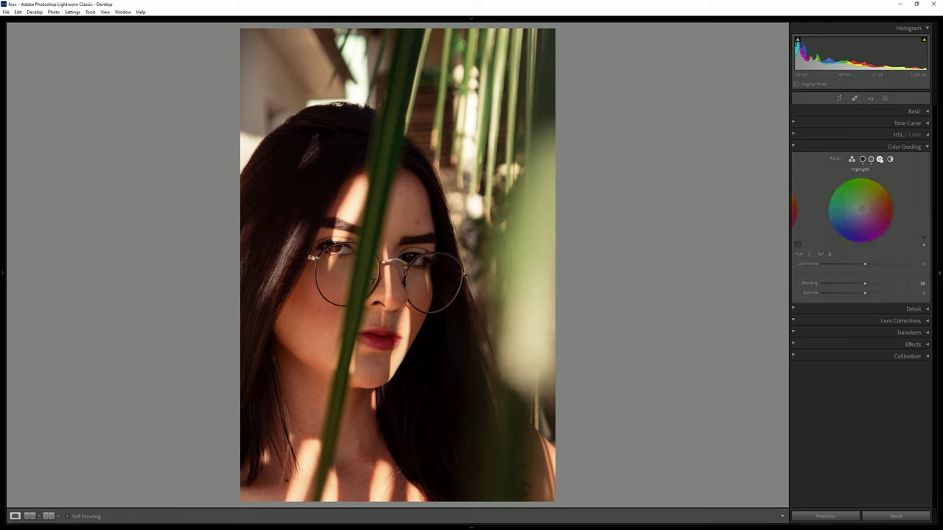
{"action": "left_click", "coordinate": [832, 254]}
{"action": "type", "text": "20"}
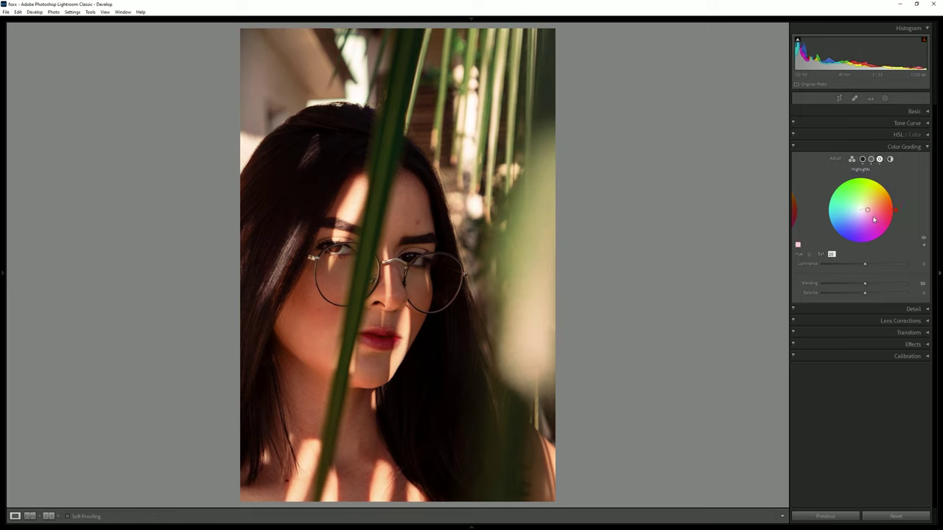
{"action": "mouse_move", "coordinate": [896, 215]}
{"action": "left_mouse_down"}
{"action": "mouse_move", "coordinate": [880, 180]}
{"action": "mouse_move", "coordinate": [863, 206]}
{"action": "left_mouse_up"}
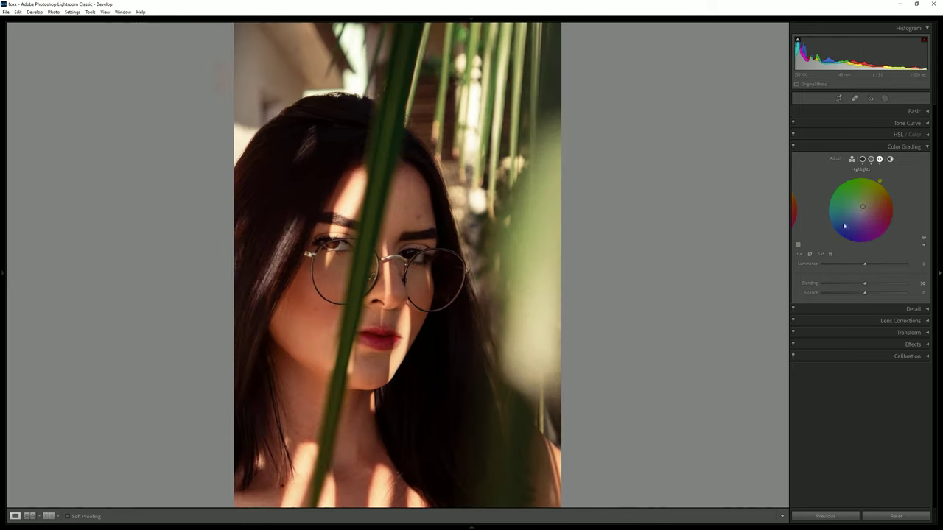
{"action": "left_click", "coordinate": [914, 147]}
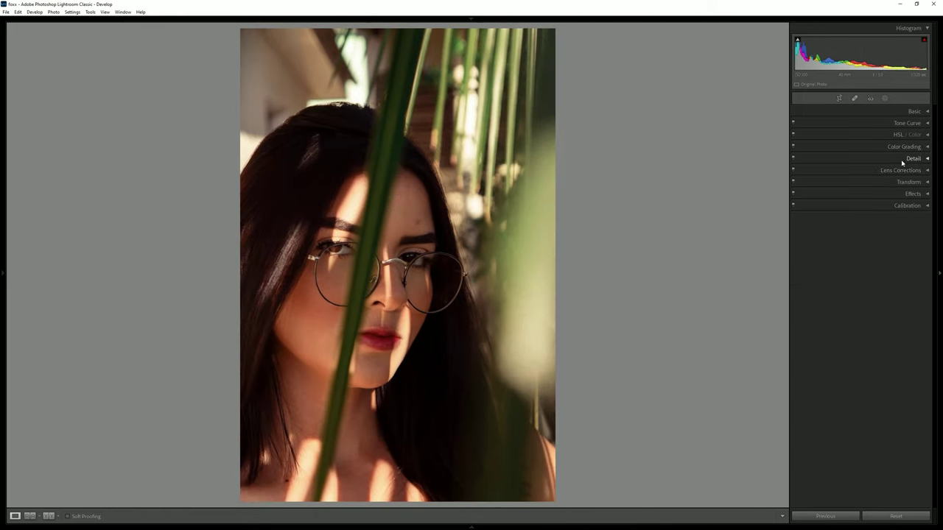
Enable lens profile corrections and set sharpening Masking to about 52, checking the face close up
{"action": "left_click", "coordinate": [903, 170]}
{"action": "left_click", "coordinate": [840, 200]}
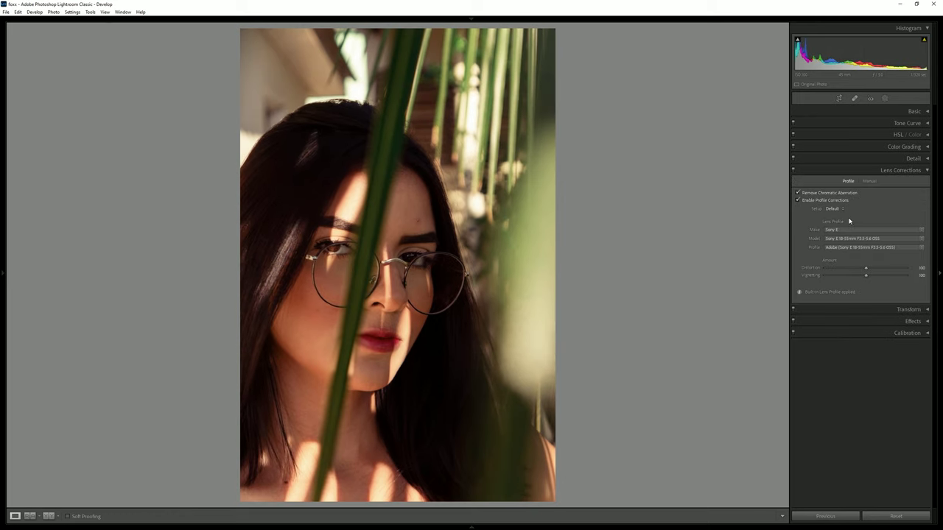
{"action": "left_click", "coordinate": [910, 158]}
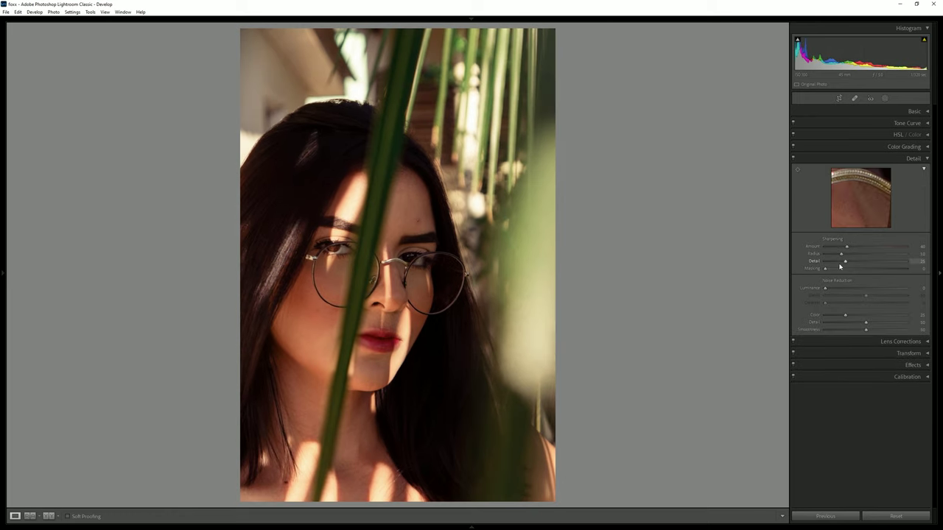
{"action": "left_click_drag", "start_coordinate": [826, 268], "coordinate": [869, 270]}
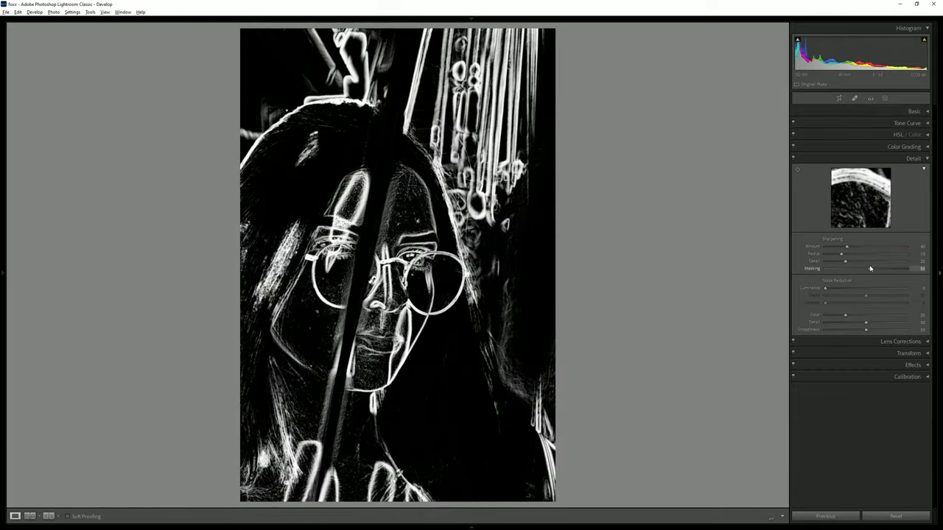
{"action": "left_click", "coordinate": [448, 255]}
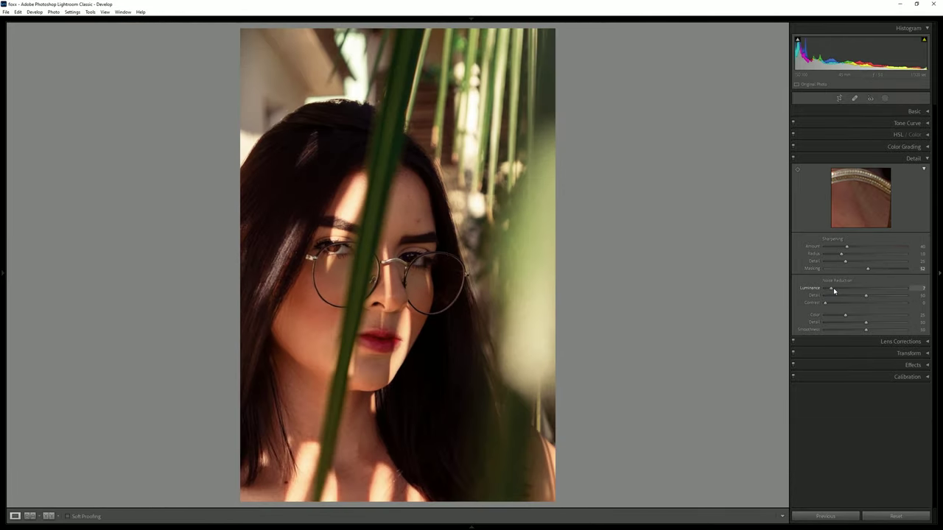
{"action": "left_click", "coordinate": [413, 265]}
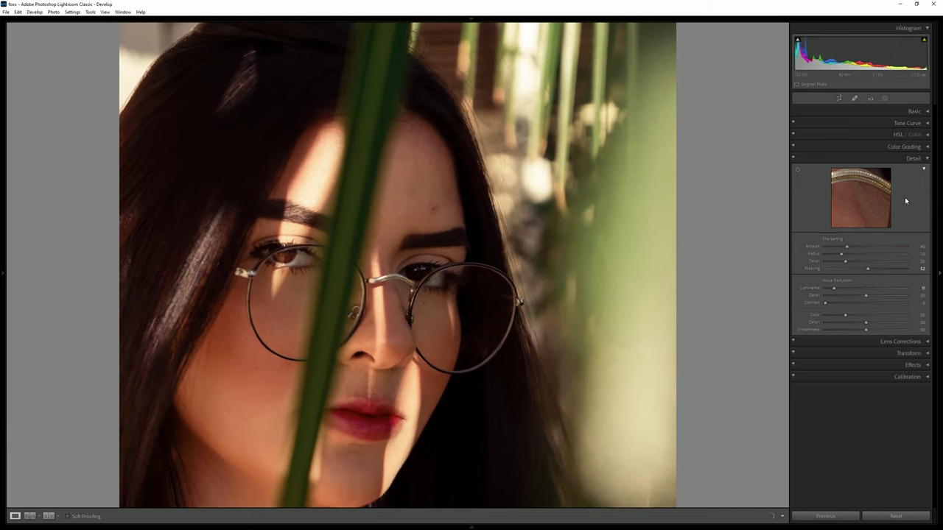
{"action": "left_click", "coordinate": [925, 158]}
{"action": "left_click", "coordinate": [918, 208]}
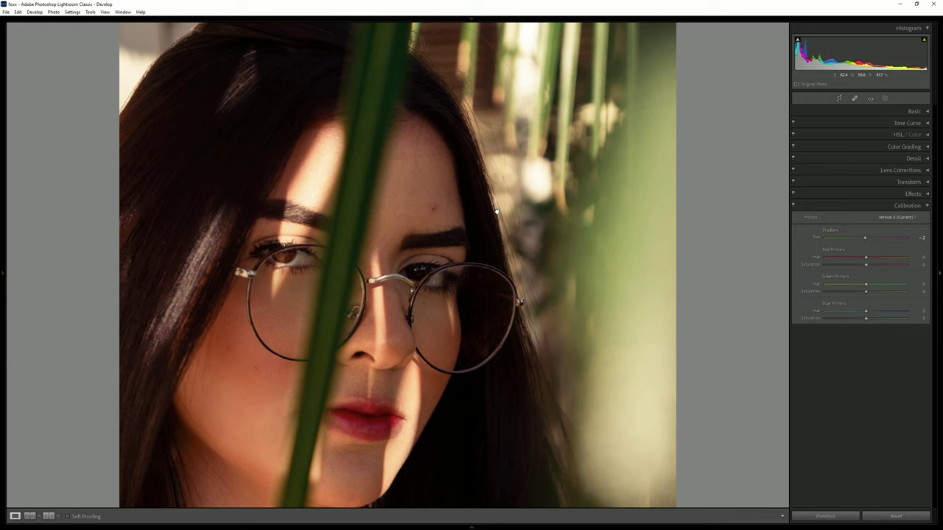
Nudge the Blue Primary hue and try a post-crop vignette, leaving its Amount at zero
{"action": "key", "text": "z"}
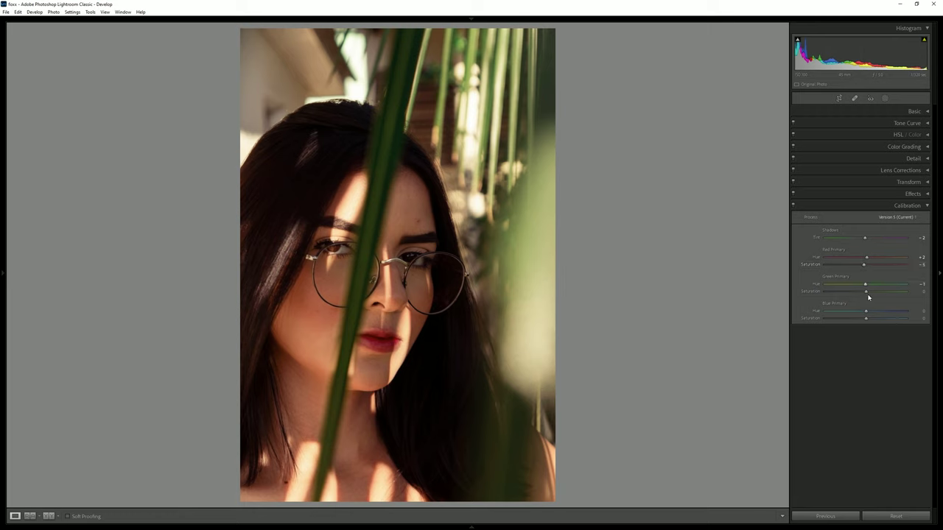
{"action": "left_click_drag", "start_coordinate": [863, 312], "coordinate": [865, 314]}
{"action": "left_click", "coordinate": [914, 205]}
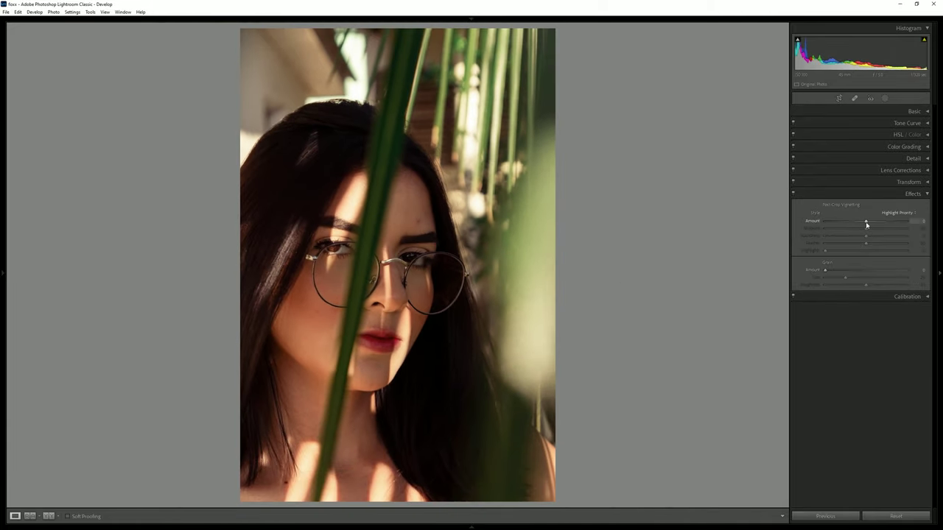
{"action": "mouse_move", "coordinate": [867, 224]}
{"action": "left_mouse_down"}
{"action": "mouse_move", "coordinate": [874, 222]}
{"action": "mouse_move", "coordinate": [865, 227]}
{"action": "left_mouse_up"}
{"action": "left_click", "coordinate": [913, 195]}
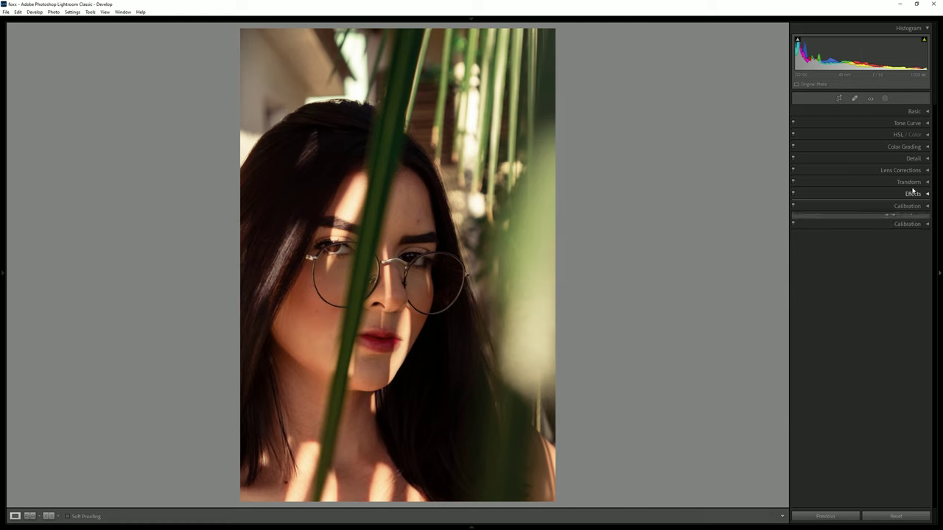
On the Blue channel tone curve, lift the shadow point and add a highlight point
{"action": "left_click", "coordinate": [906, 123]}
{"action": "left_click", "coordinate": [881, 134]}
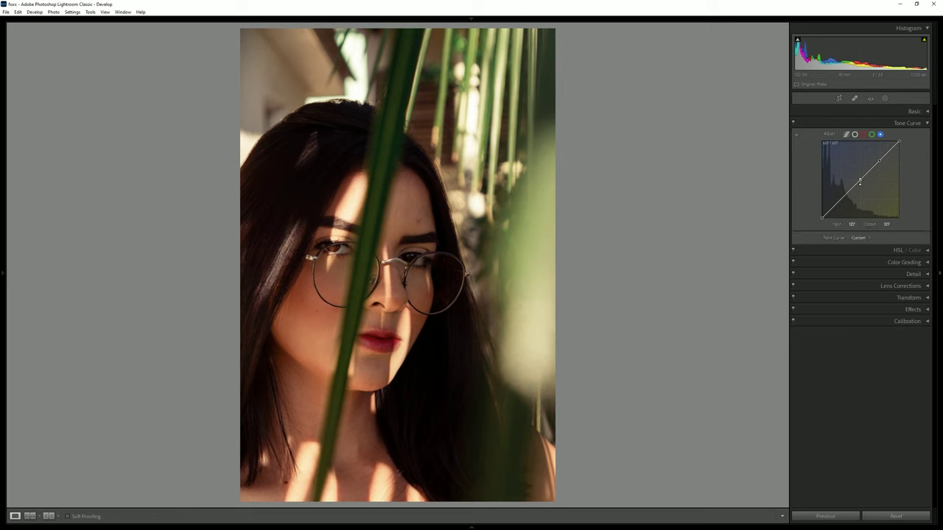
{"action": "left_click_drag", "start_coordinate": [842, 197], "coordinate": [879, 162]}
{"action": "left_click", "coordinate": [870, 171]}
{"action": "left_click_drag", "start_coordinate": [426, 281], "coordinate": [439, 229]}
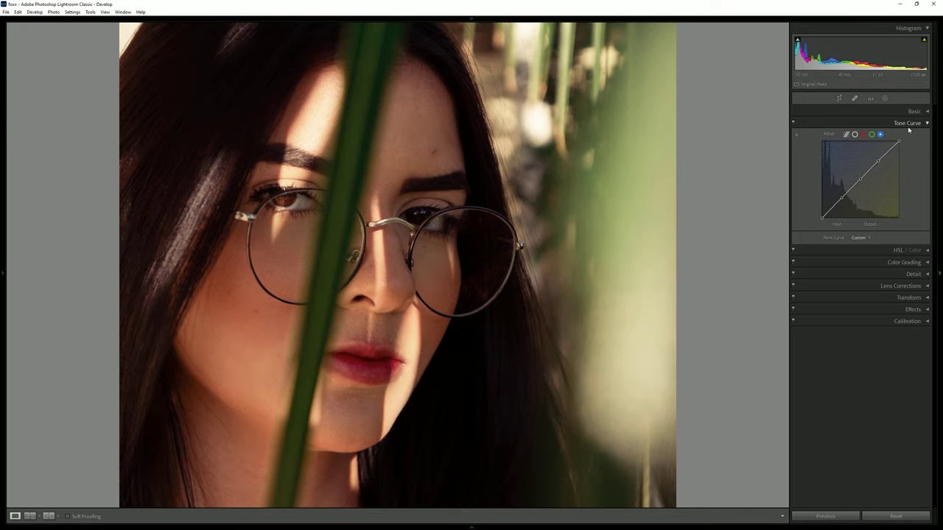
On the Green channel curve, adjust the shadow and midpoints and add highlight and shadow points
{"action": "left_click", "coordinate": [873, 135]}
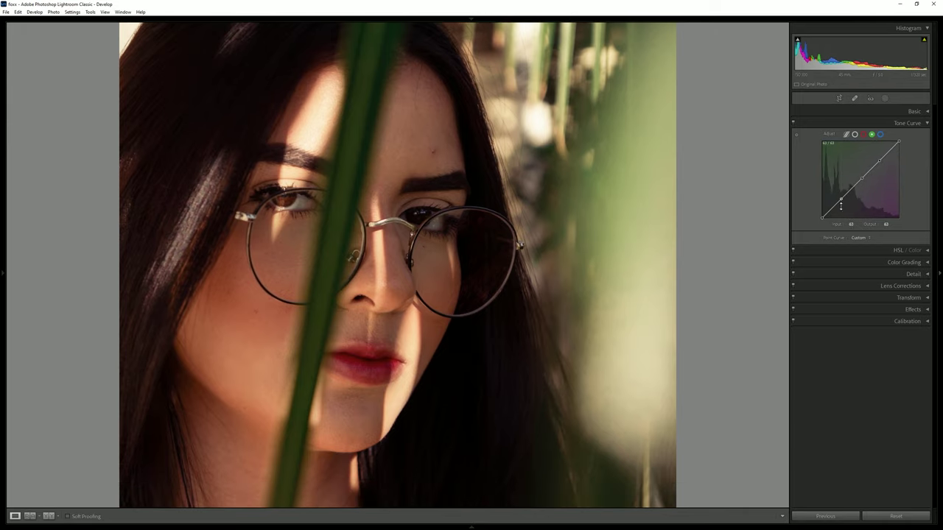
{"action": "left_click_drag", "start_coordinate": [841, 199], "coordinate": [844, 201]}
{"action": "left_click", "coordinate": [640, 258]}
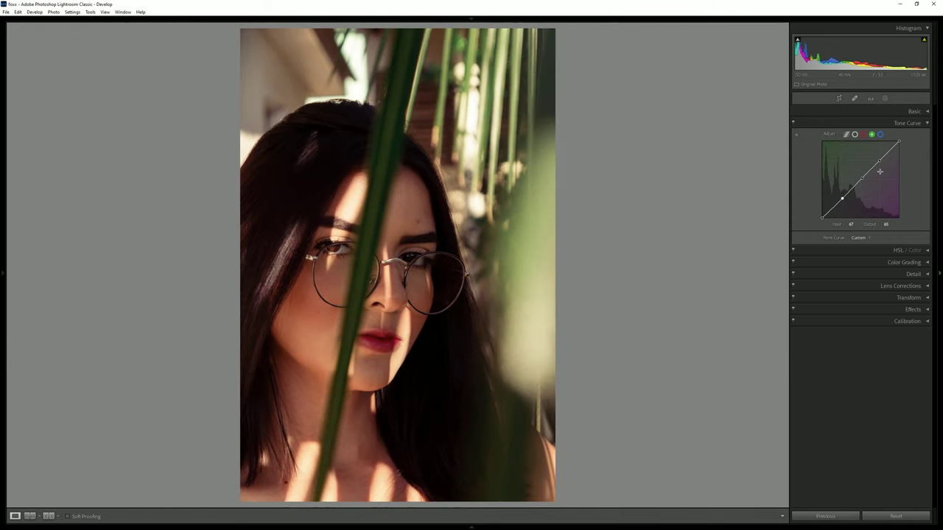
{"action": "left_click_drag", "start_coordinate": [863, 181], "coordinate": [862, 180]}
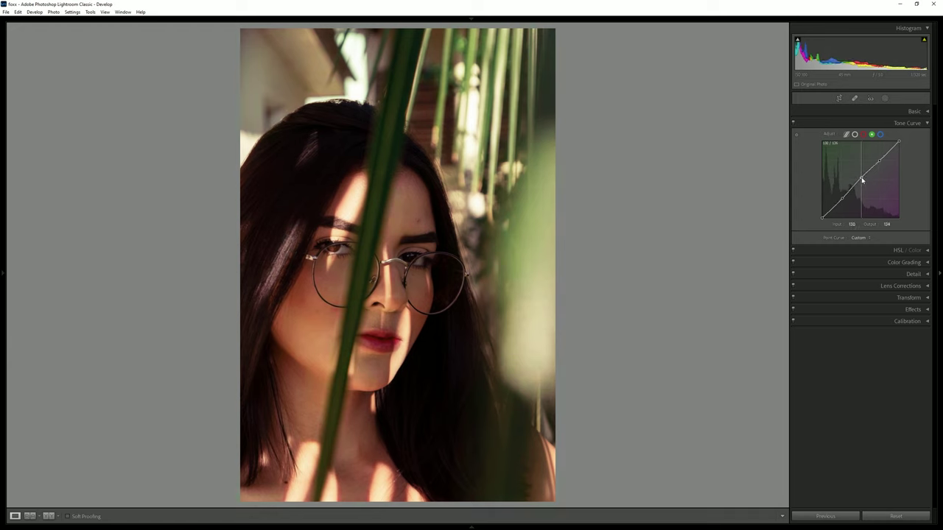
{"action": "left_click", "coordinate": [879, 162]}
{"action": "left_click", "coordinate": [853, 188]}
{"action": "left_click", "coordinate": [914, 123]}
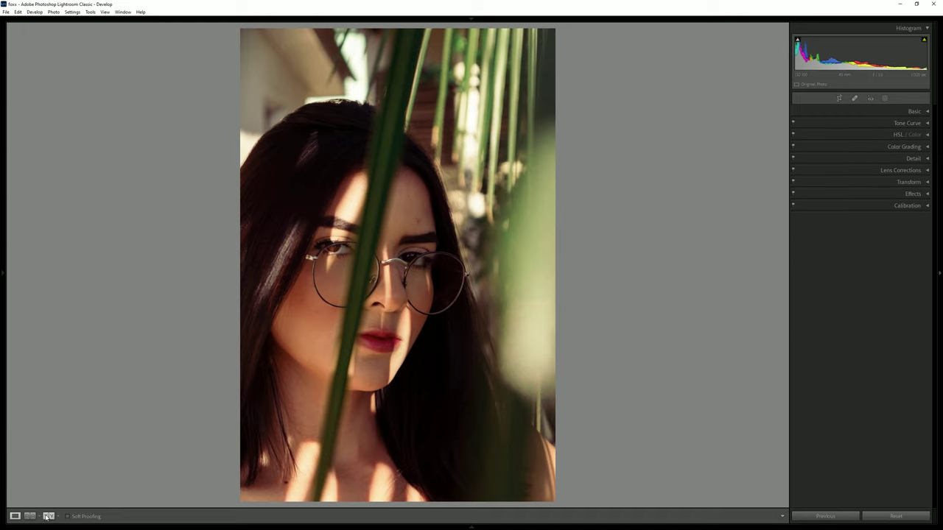
Compare Before/After, then send the photo to Edit in Adobe Photoshop 2021
{"action": "left_click", "coordinate": [47, 517]}
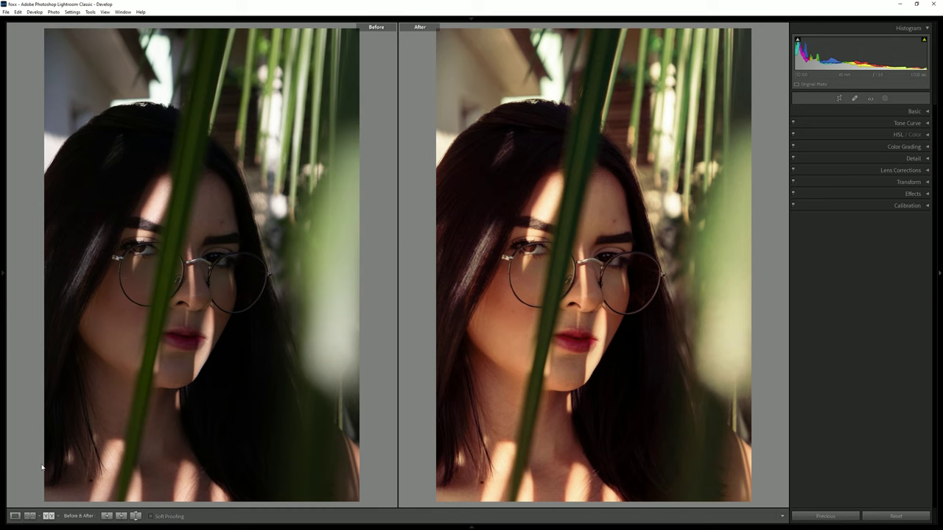
{"action": "left_click", "coordinate": [15, 518]}
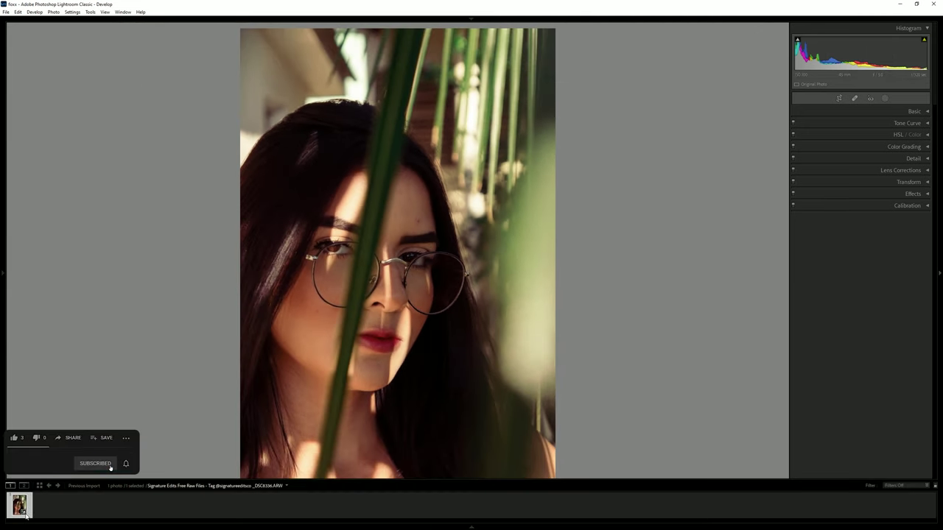
{"action": "right_click", "coordinate": [18, 506]}
{"action": "mouse_move", "coordinate": [66, 330]}
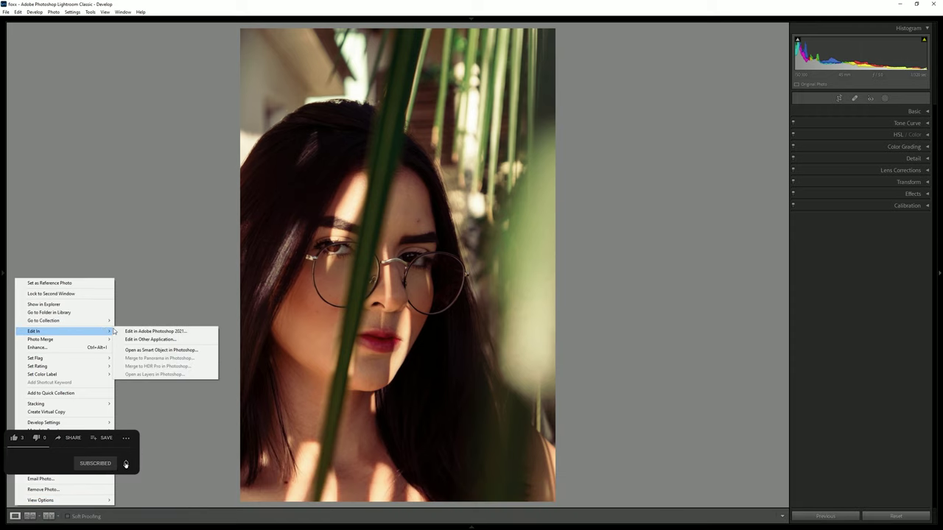
{"action": "left_click", "coordinate": [194, 332]}
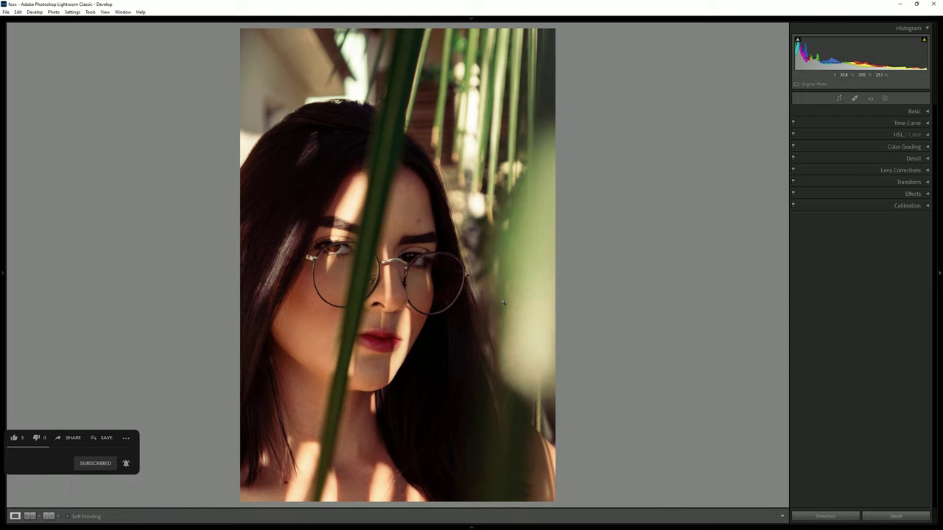
{"action": "left_click", "coordinate": [13, 440]}
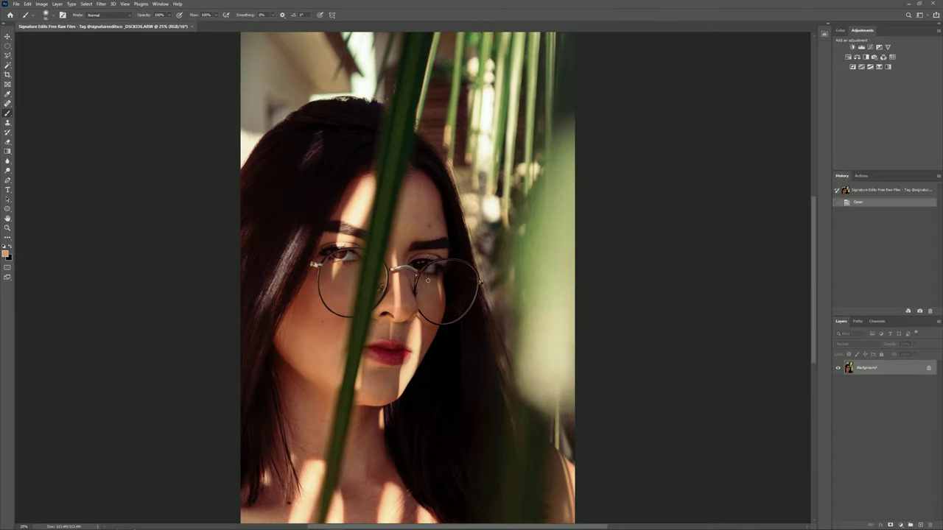
Zoom in to 100%, undo the stray brush dab, hide panels and resize the Spot Healing Brush
{"action": "scroll", "coordinate": [428, 280], "scroll_direction": "up", "scroll_amount": 4}
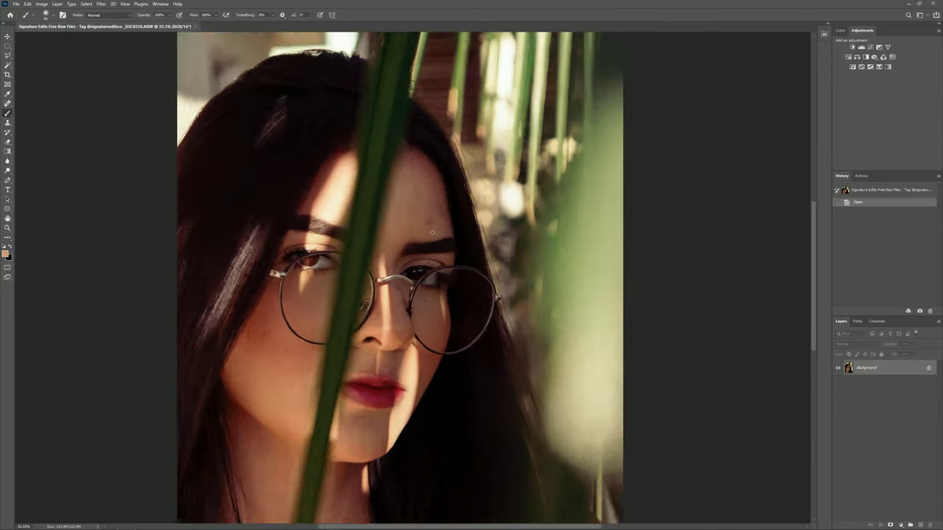
{"action": "left_click", "coordinate": [427, 224]}
{"action": "key", "text": "ctrl+z"}
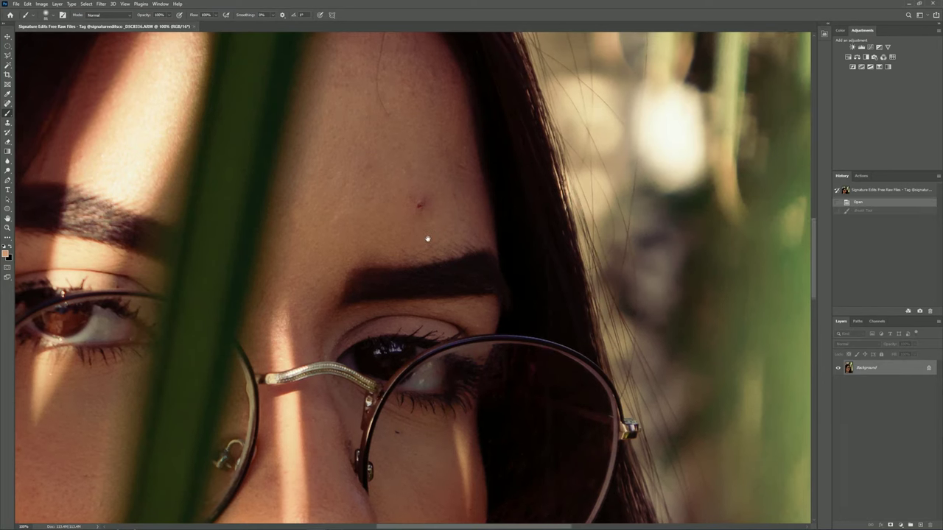
{"action": "scroll", "coordinate": [450, 265], "scroll_direction": "up", "scroll_amount": 1}
{"action": "key", "text": "Tab"}
{"action": "scroll", "coordinate": [451, 285], "scroll_direction": "up", "scroll_amount": 3}
{"action": "right_click", "coordinate": [451, 285], "text": "alt"}
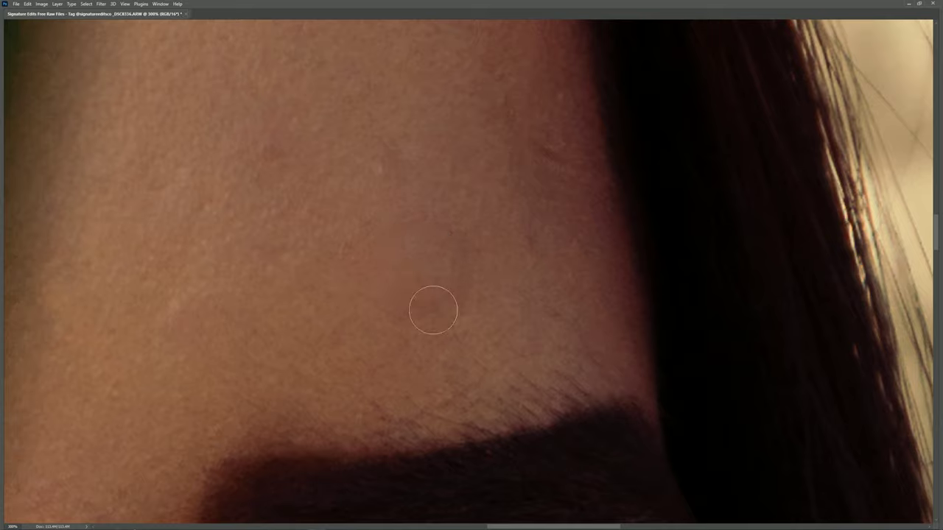
{"action": "scroll", "coordinate": [427, 280], "scroll_direction": "down", "scroll_amount": 1}
{"action": "scroll", "coordinate": [398, 229], "scroll_direction": "up", "scroll_amount": 1}
{"action": "scroll", "coordinate": [373, 283], "scroll_direction": "up", "scroll_amount": 2}
{"action": "scroll", "coordinate": [397, 179], "scroll_direction": "up", "scroll_amount": 1}
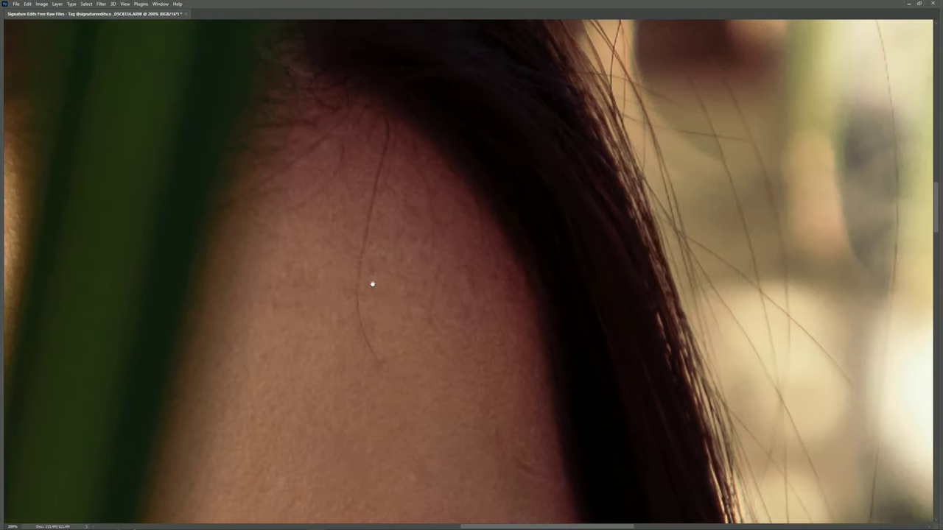
Heal the stray hair strand and leftover marks across the shoulder
{"action": "mouse_move", "coordinate": [385, 364]}
{"action": "left_mouse_down"}
{"action": "mouse_move", "coordinate": [361, 274]}
{"action": "mouse_move", "coordinate": [372, 221]}
{"action": "left_mouse_up"}
{"action": "scroll", "coordinate": [382, 199], "scroll_direction": "up", "scroll_amount": 1}
{"action": "mouse_move", "coordinate": [364, 139]}
{"action": "left_mouse_down"}
{"action": "mouse_move", "coordinate": [381, 143]}
{"action": "mouse_move", "coordinate": [370, 290]}
{"action": "left_mouse_up"}
{"action": "left_click_drag", "start_coordinate": [387, 218], "coordinate": [382, 267]}
{"action": "left_click_drag", "start_coordinate": [440, 220], "coordinate": [459, 292]}
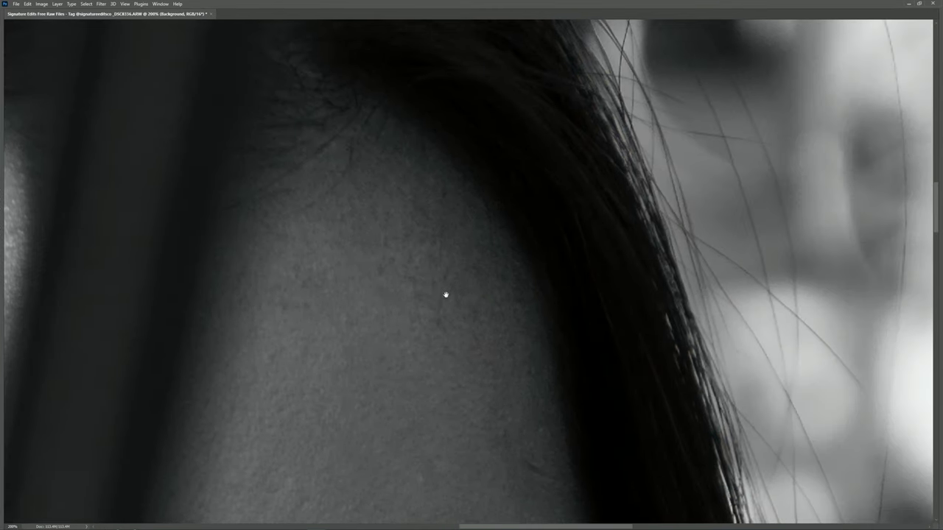
Pan and zoom to about 300% on the cheek beside the lips
{"action": "left_click_drag", "start_coordinate": [445, 295], "coordinate": [474, 213]}
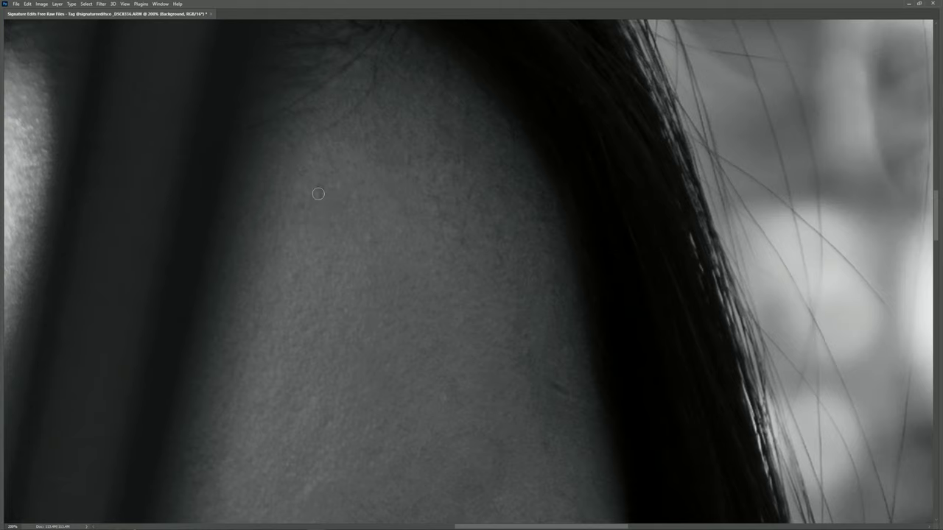
{"action": "left_click_drag", "start_coordinate": [483, 383], "coordinate": [474, 232]}
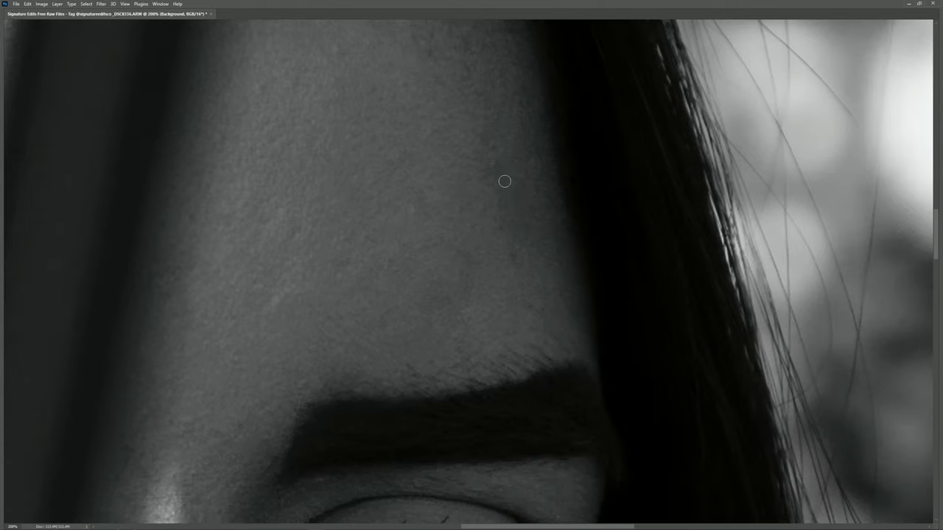
{"action": "left_click_drag", "start_coordinate": [445, 301], "coordinate": [450, 260]}
{"action": "left_click_drag", "start_coordinate": [242, 403], "coordinate": [316, 265]}
{"action": "left_click_drag", "start_coordinate": [450, 509], "coordinate": [451, 229]}
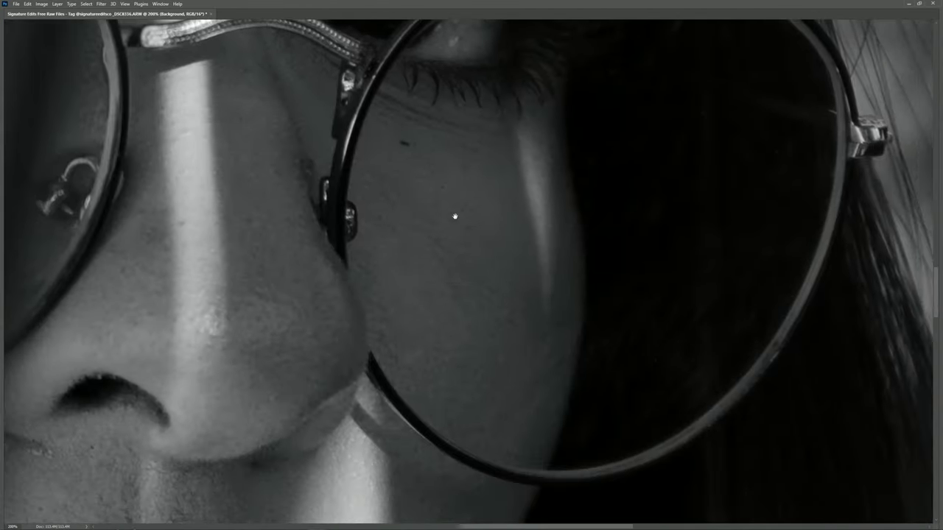
{"action": "left_click_drag", "start_coordinate": [225, 270], "coordinate": [378, 258]}
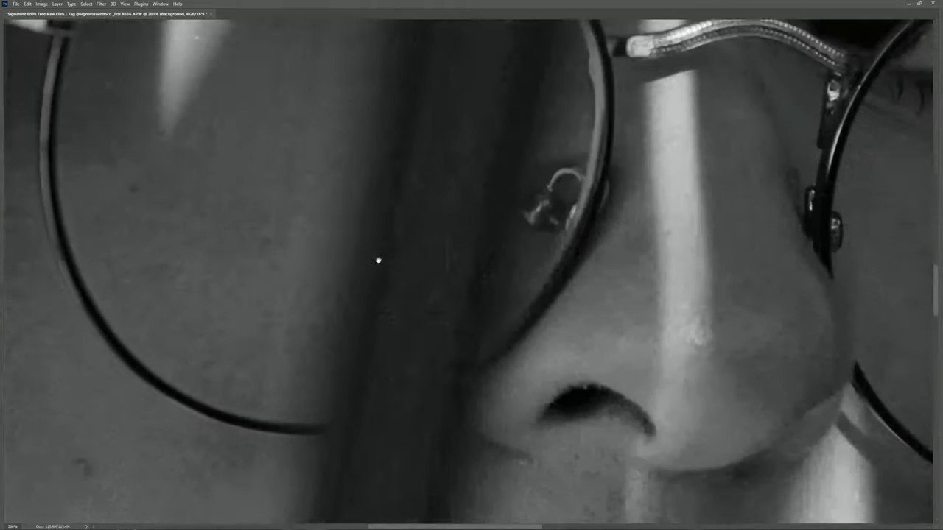
{"action": "scroll", "coordinate": [151, 211], "scroll_direction": "down", "scroll_amount": 2}
{"action": "scroll", "coordinate": [244, 307], "scroll_direction": "down", "scroll_amount": 4}
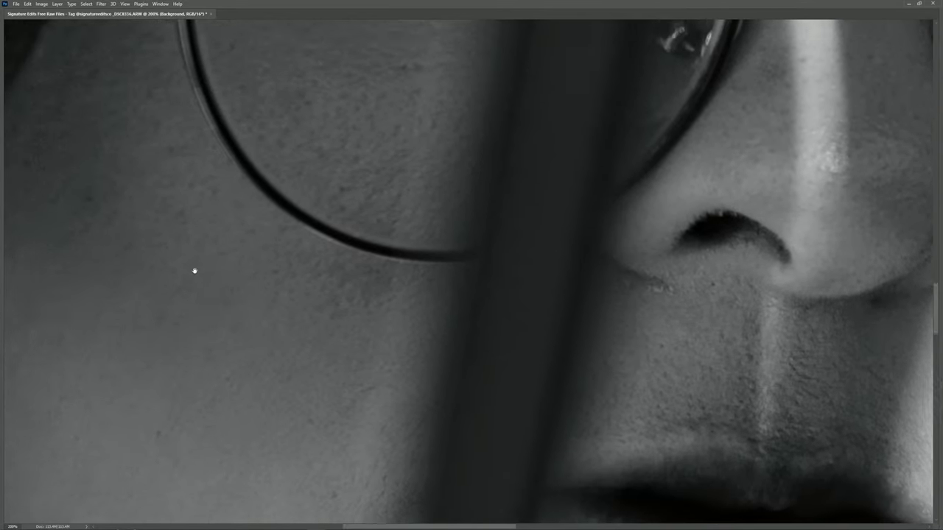
{"action": "scroll", "coordinate": [194, 269], "scroll_direction": "left", "scroll_amount": 2}
{"action": "scroll", "coordinate": [124, 228], "scroll_direction": "up", "scroll_amount": 1}
{"action": "scroll", "coordinate": [217, 270], "scroll_direction": "up", "scroll_amount": 1}
{"action": "scroll", "coordinate": [461, 196], "scroll_direction": "up", "scroll_amount": 1}
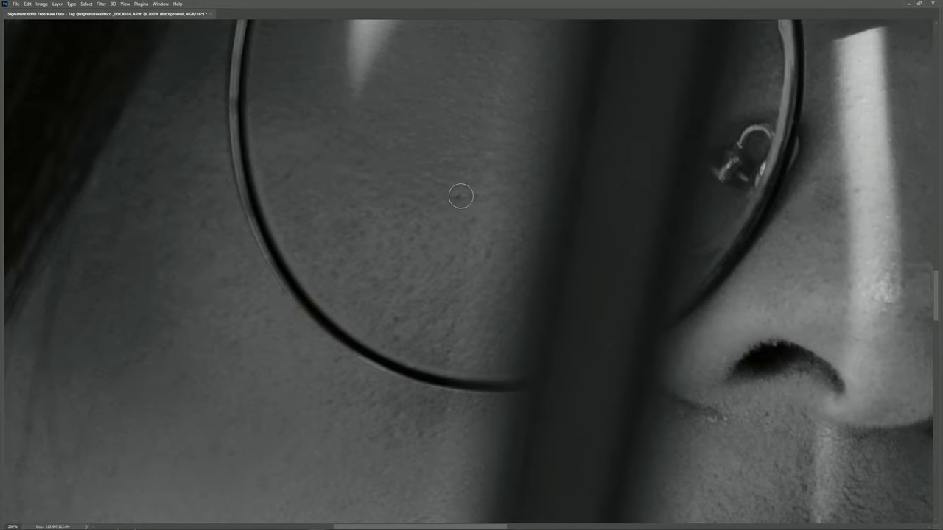
{"action": "scroll", "coordinate": [367, 228], "scroll_direction": "down", "scroll_amount": 5}
{"action": "scroll", "coordinate": [206, 274], "scroll_direction": "down", "scroll_amount": 2}
{"action": "scroll", "coordinate": [235, 295], "scroll_direction": "up", "scroll_amount": 1}
{"action": "scroll", "coordinate": [219, 276], "scroll_direction": "up", "scroll_amount": 1}
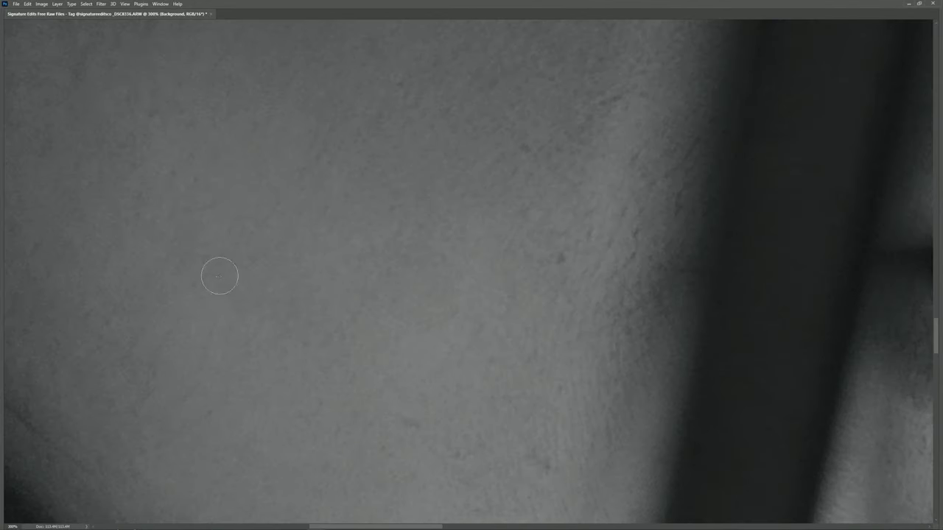
Heal the first few small blemishes on the cheek with the Spot Healing Brush
{"action": "left_click_drag", "start_coordinate": [233, 277], "coordinate": [210, 278]}
{"action": "left_click", "coordinate": [191, 267]}
{"action": "scroll", "coordinate": [221, 257], "scroll_direction": "down", "scroll_amount": 1}
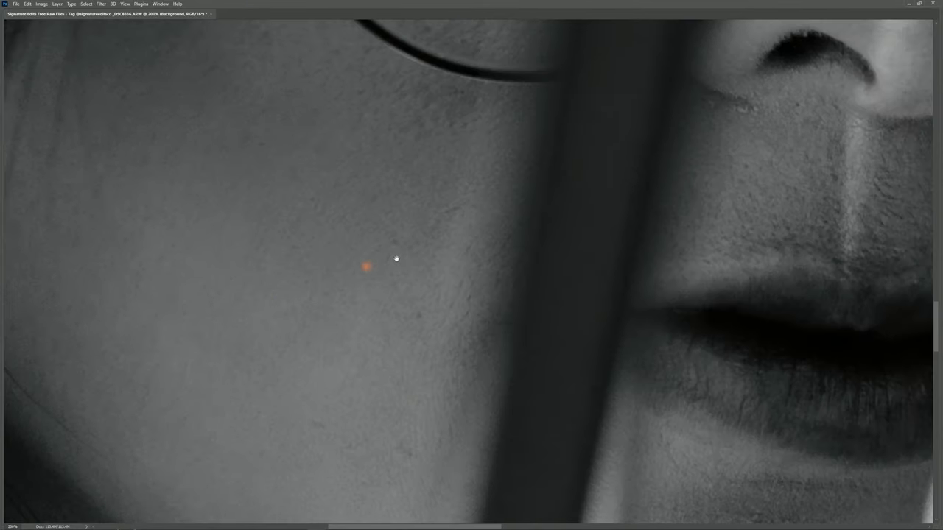
{"action": "scroll", "coordinate": [396, 258], "scroll_direction": "up", "scroll_amount": 1}
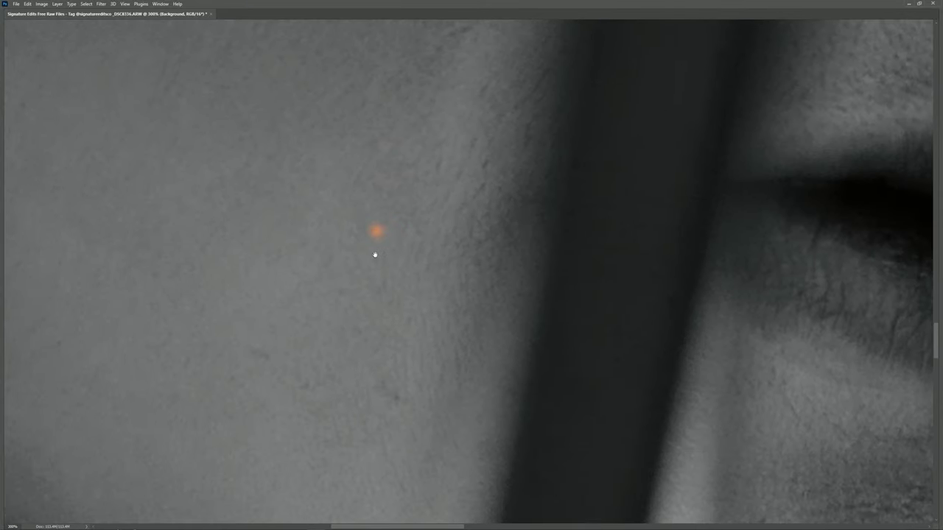
{"action": "left_click", "coordinate": [294, 347]}
{"action": "scroll", "coordinate": [319, 341], "scroll_direction": "down", "scroll_amount": 1}
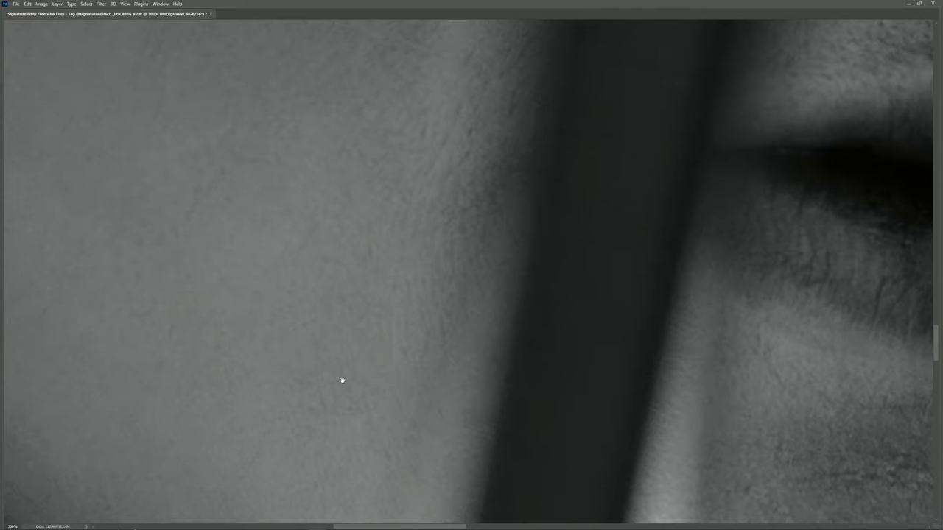
{"action": "scroll", "coordinate": [221, 390], "scroll_direction": "left", "scroll_amount": 2}
{"action": "scroll", "coordinate": [250, 326], "scroll_direction": "left", "scroll_amount": 2}
Heal the remaining dark spots near the lips, then zoom back out
{"action": "left_click", "coordinate": [158, 273]}
{"action": "left_click", "coordinate": [259, 253]}
{"action": "scroll", "coordinate": [288, 316], "scroll_direction": "down", "scroll_amount": 2}
{"action": "left_click", "coordinate": [262, 298]}
{"action": "scroll", "coordinate": [147, 263], "scroll_direction": "down", "scroll_amount": 1}
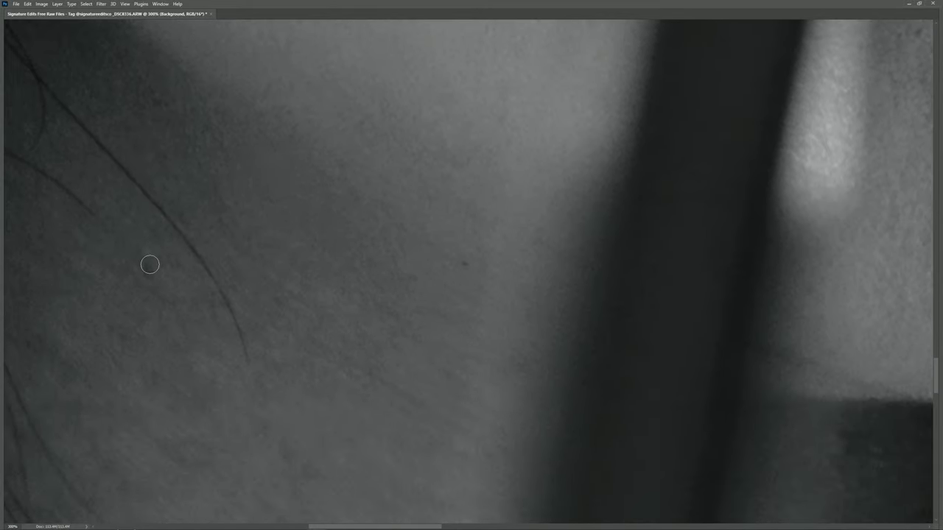
{"action": "scroll", "coordinate": [329, 280], "scroll_direction": "down", "scroll_amount": 1}
{"action": "scroll", "coordinate": [325, 266], "scroll_direction": "down", "scroll_amount": 1}
{"action": "scroll", "coordinate": [325, 267], "scroll_direction": "up", "scroll_amount": 2}
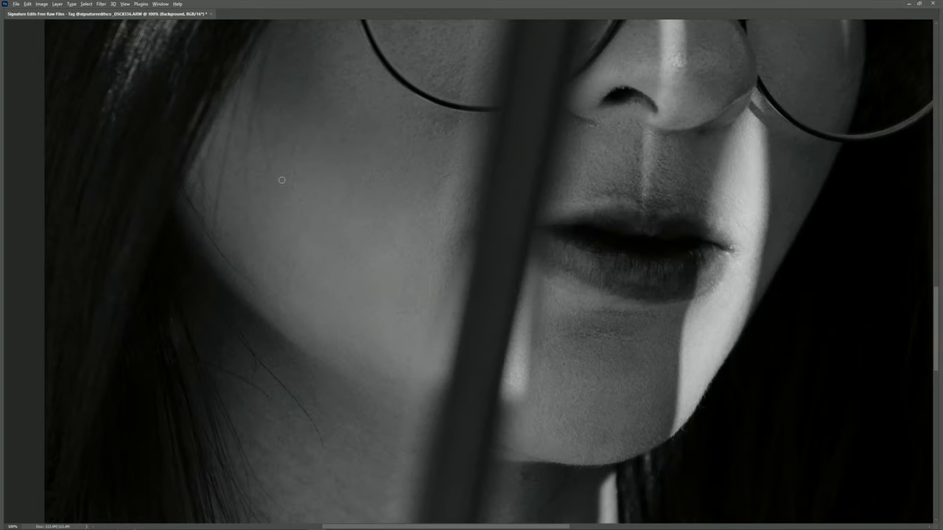
Spot-heal the blotchy spots on the cheek, with the image back in black and white
{"action": "scroll", "coordinate": [299, 221], "scroll_direction": "up", "scroll_amount": 1}
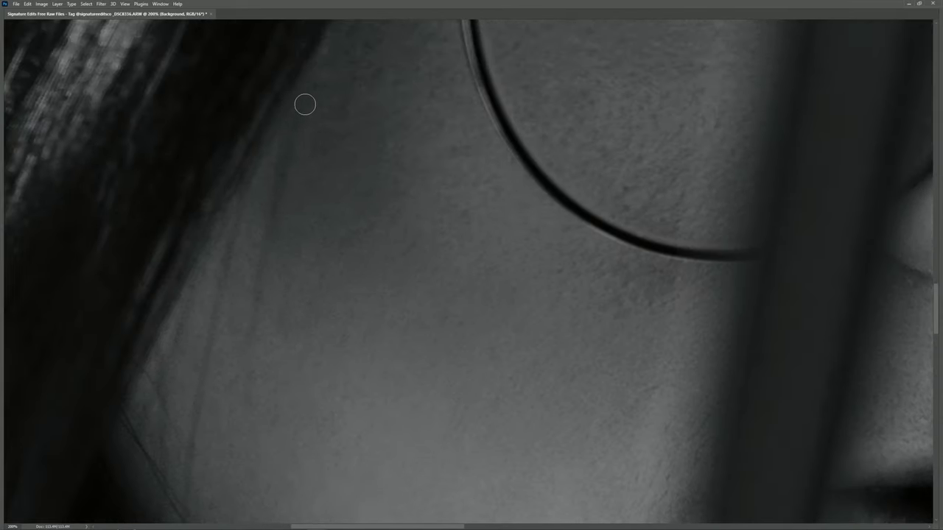
{"action": "scroll", "coordinate": [309, 221], "scroll_direction": "down", "scroll_amount": 2}
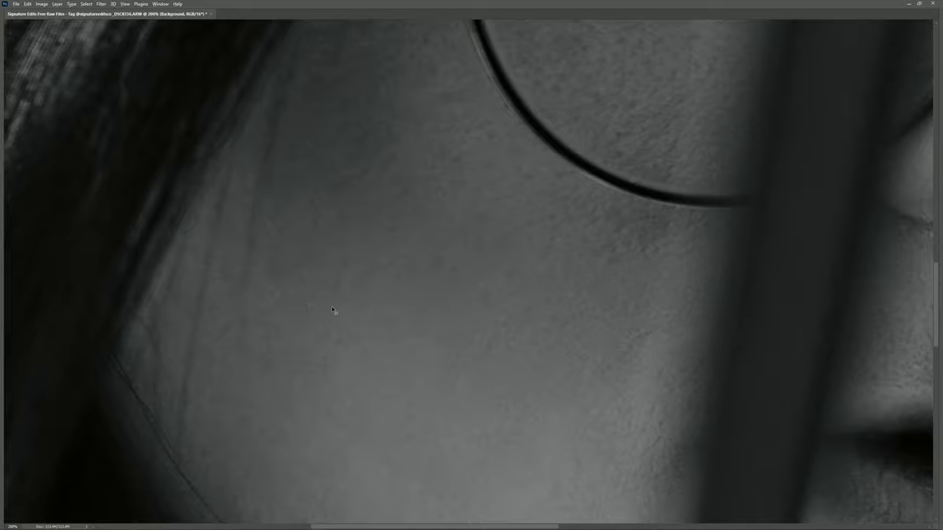
{"action": "scroll", "coordinate": [337, 312], "scroll_direction": "down", "scroll_amount": 3}
{"action": "scroll", "coordinate": [316, 152], "scroll_direction": "up", "scroll_amount": 2}
{"action": "scroll", "coordinate": [358, 116], "scroll_direction": "up", "scroll_amount": 2}
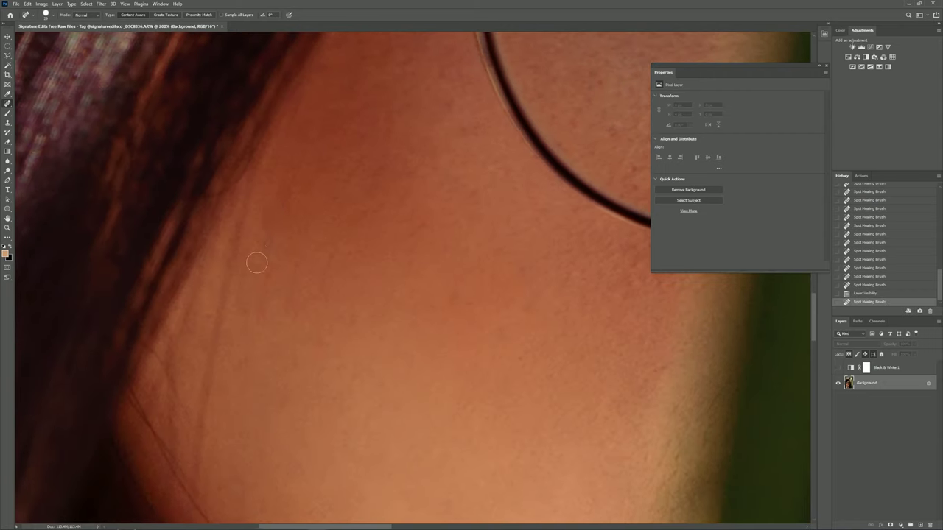
{"action": "left_click_drag", "start_coordinate": [329, 258], "coordinate": [317, 320]}
{"action": "left_click", "coordinate": [837, 368]}
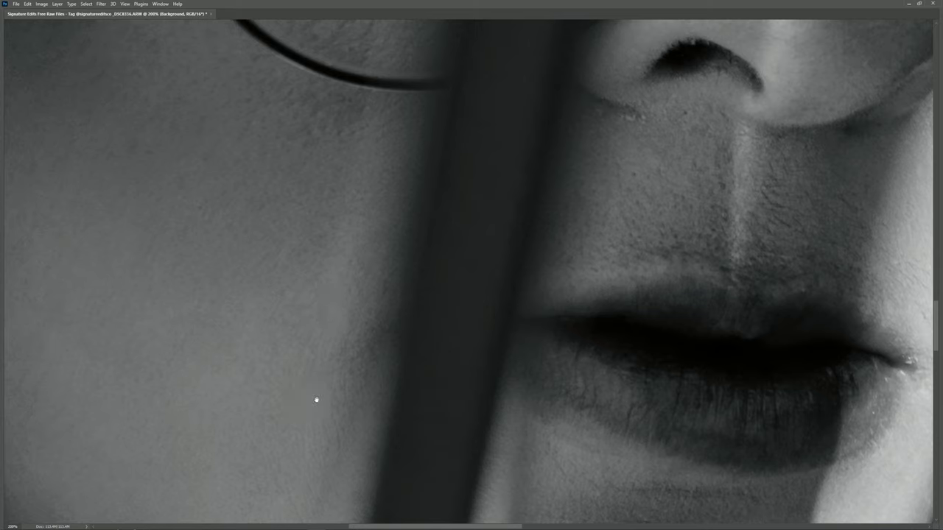
{"action": "left_click", "coordinate": [243, 293]}
{"action": "left_click", "coordinate": [165, 231]}
{"action": "left_click", "coordinate": [190, 281]}
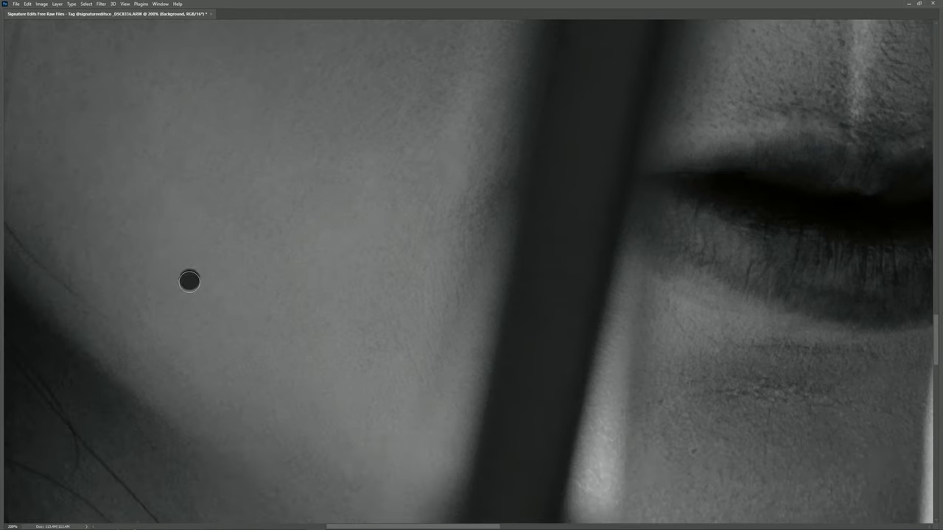
Smooth the rough skin above the upper lip with the Spot Healing Brush
{"action": "scroll", "coordinate": [389, 199], "scroll_direction": "right", "scroll_amount": 5}
{"action": "scroll", "coordinate": [389, 200], "scroll_direction": "up", "scroll_amount": 3}
{"action": "scroll", "coordinate": [248, 164], "scroll_direction": "up", "scroll_amount": 1}
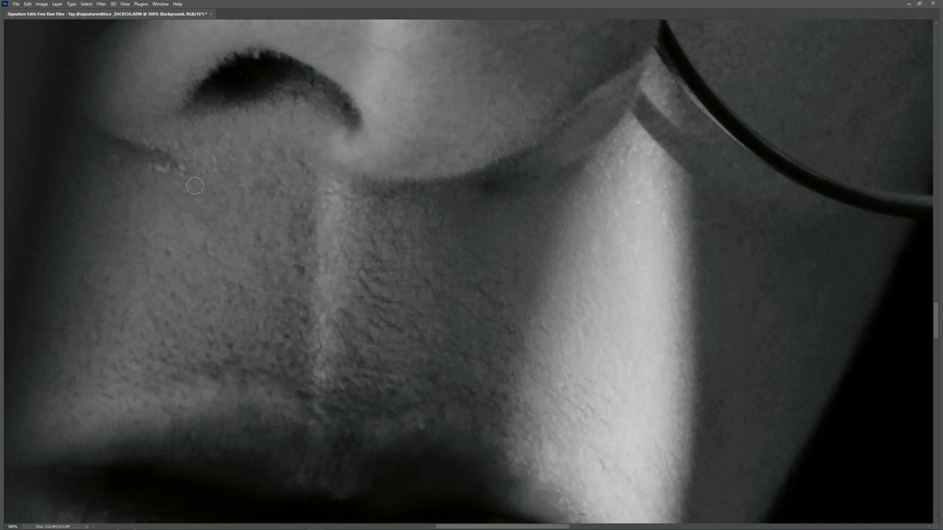
{"action": "scroll", "coordinate": [222, 195], "scroll_direction": "left", "scroll_amount": 3}
{"action": "scroll", "coordinate": [221, 194], "scroll_direction": "up", "scroll_amount": 1}
{"action": "scroll", "coordinate": [309, 236], "scroll_direction": "down", "scroll_amount": 2}
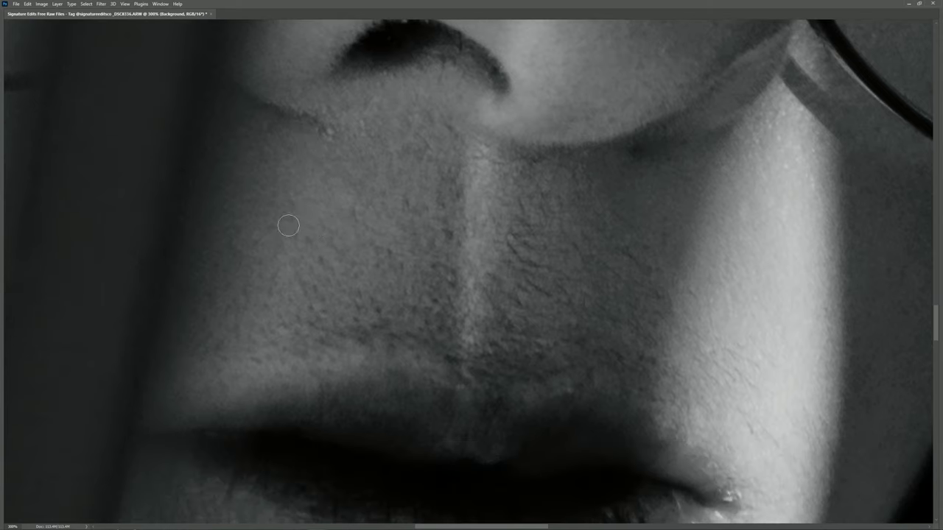
{"action": "left_click_drag", "start_coordinate": [541, 247], "coordinate": [349, 243]}
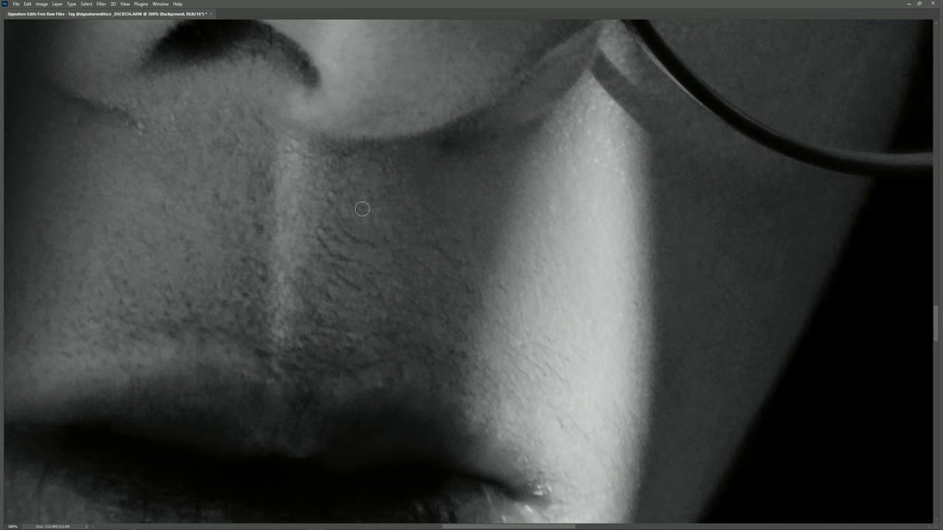
{"action": "mouse_move", "coordinate": [365, 219]}
{"action": "left_mouse_down"}
{"action": "mouse_move", "coordinate": [384, 238]}
{"action": "mouse_move", "coordinate": [361, 240]}
{"action": "left_mouse_up"}
Heal the remaining spots above the lip and the dark diagonal skin line
{"action": "scroll", "coordinate": [457, 288], "scroll_direction": "down", "scroll_amount": 5}
{"action": "scroll", "coordinate": [410, 259], "scroll_direction": "up", "scroll_amount": 6}
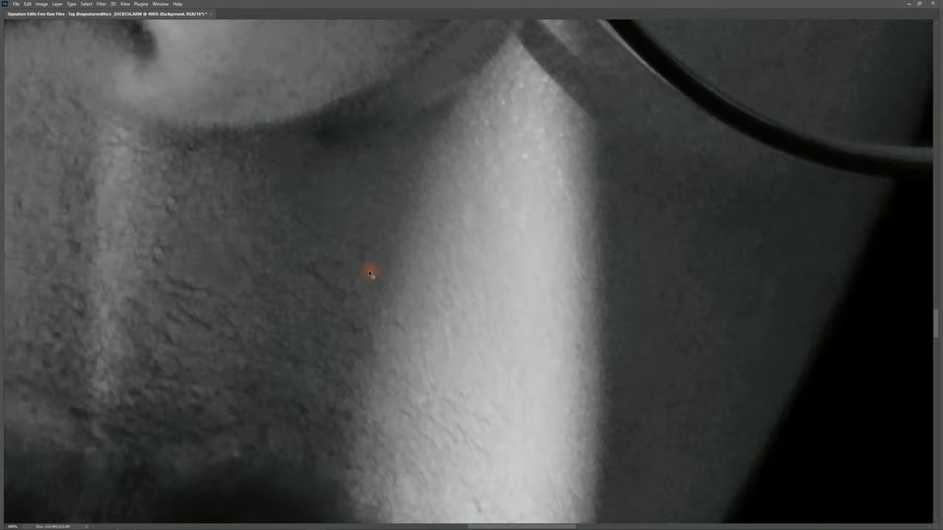
{"action": "left_click_drag", "start_coordinate": [343, 227], "coordinate": [325, 254]}
{"action": "scroll", "coordinate": [361, 258], "scroll_direction": "down", "scroll_amount": 2}
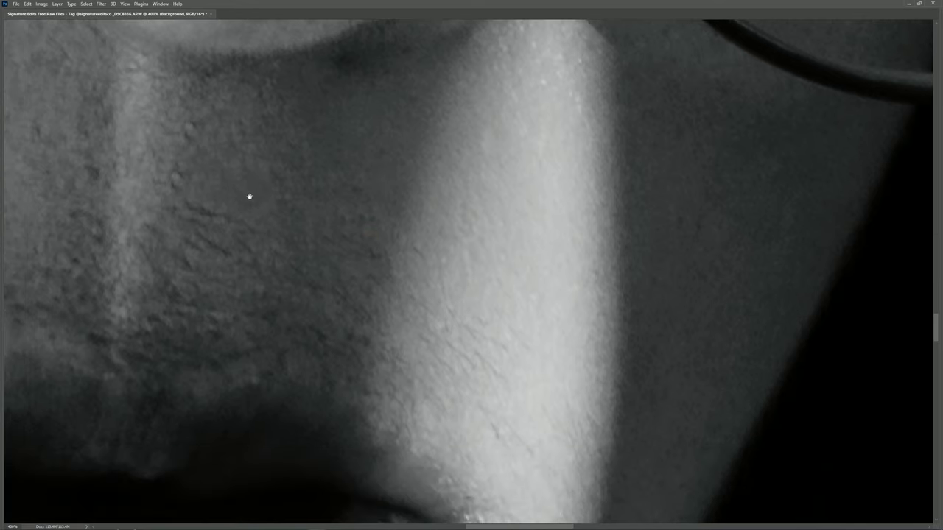
{"action": "left_click_drag", "start_coordinate": [249, 197], "coordinate": [284, 229]}
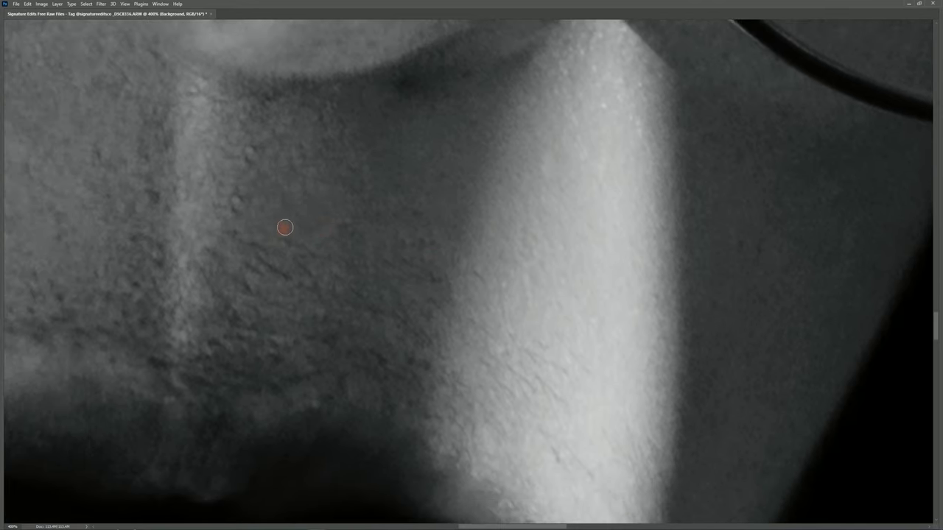
{"action": "scroll", "coordinate": [295, 221], "scroll_direction": "down", "scroll_amount": 3}
{"action": "scroll", "coordinate": [298, 253], "scroll_direction": "up", "scroll_amount": 2}
{"action": "scroll", "coordinate": [295, 221], "scroll_direction": "up", "scroll_amount": 1}
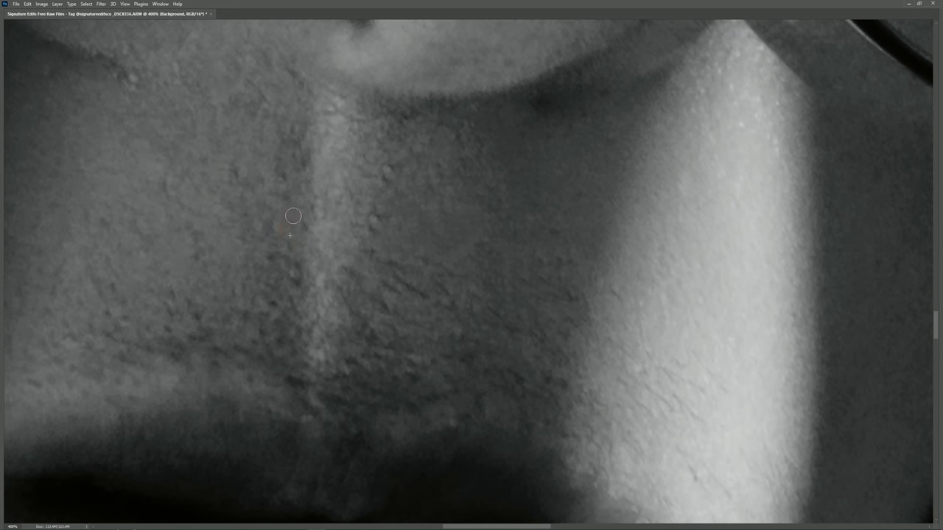
{"action": "left_click", "coordinate": [456, 261]}
{"action": "left_click_drag", "start_coordinate": [406, 264], "coordinate": [437, 296]}
Hide the Black & White layer and review earlier History states in colour
{"action": "scroll", "coordinate": [400, 294], "scroll_direction": "down", "scroll_amount": 3}
{"action": "scroll", "coordinate": [401, 294], "scroll_direction": "down", "scroll_amount": 1}
{"action": "scroll", "coordinate": [401, 294], "scroll_direction": "down", "scroll_amount": 1}
{"action": "key", "text": "Tab"}
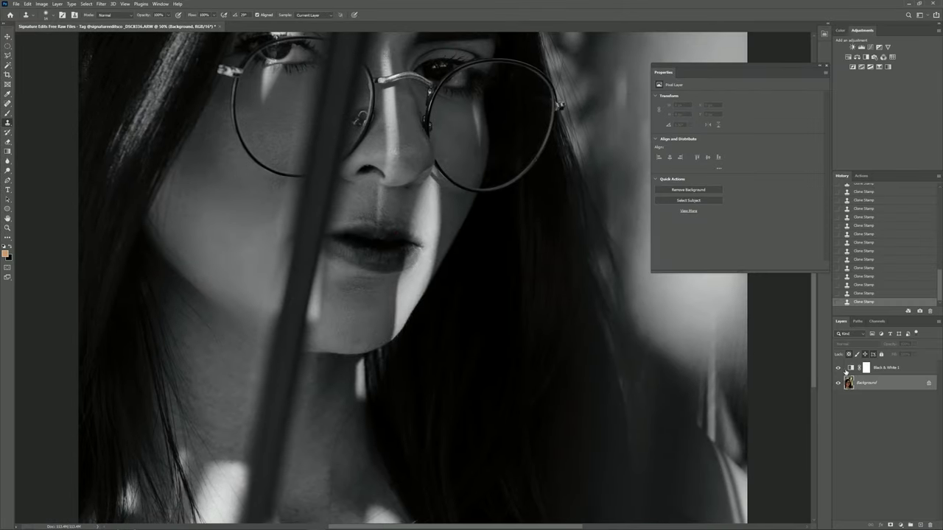
{"action": "left_click", "coordinate": [838, 368]}
{"action": "scroll", "coordinate": [399, 205], "scroll_direction": "up", "scroll_amount": 2}
{"action": "left_click", "coordinate": [874, 209]}
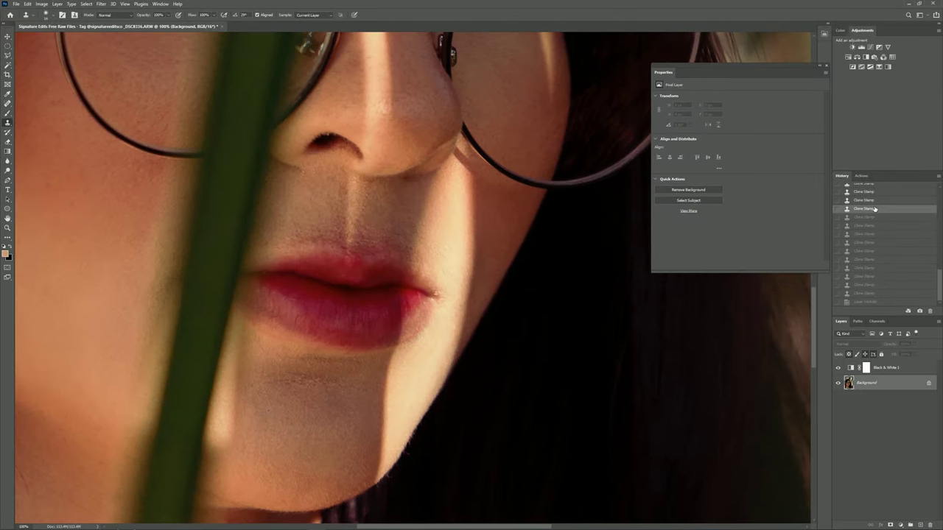
{"action": "scroll", "coordinate": [875, 213], "scroll_direction": "up", "scroll_amount": 1}
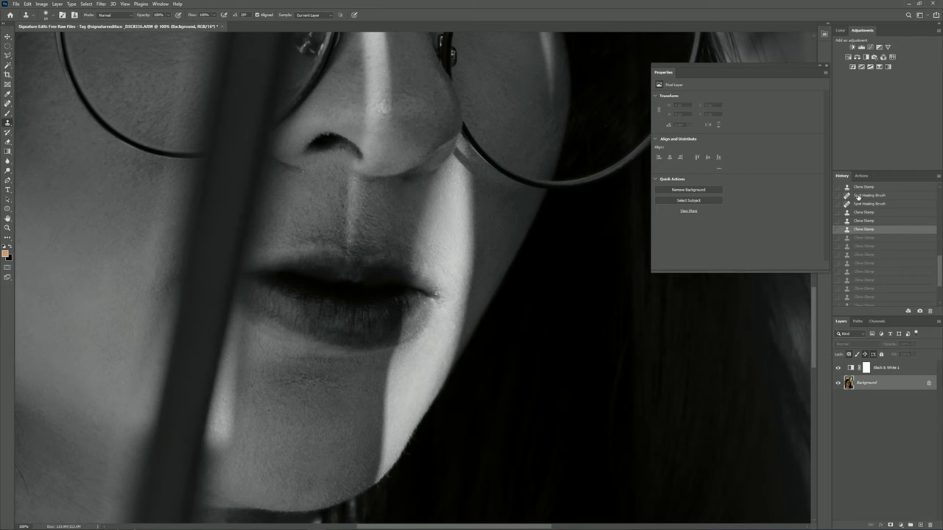
{"action": "left_click", "coordinate": [858, 196]}
{"action": "scroll", "coordinate": [866, 223], "scroll_direction": "up", "scroll_amount": 1}
{"action": "left_click", "coordinate": [869, 198]}
{"action": "scroll", "coordinate": [868, 214], "scroll_direction": "up", "scroll_amount": 3}
{"action": "left_click", "coordinate": [866, 227]}
Restore the black-and-white view and try healing strokes on the neck, undoing them
{"action": "left_click", "coordinate": [838, 367]}
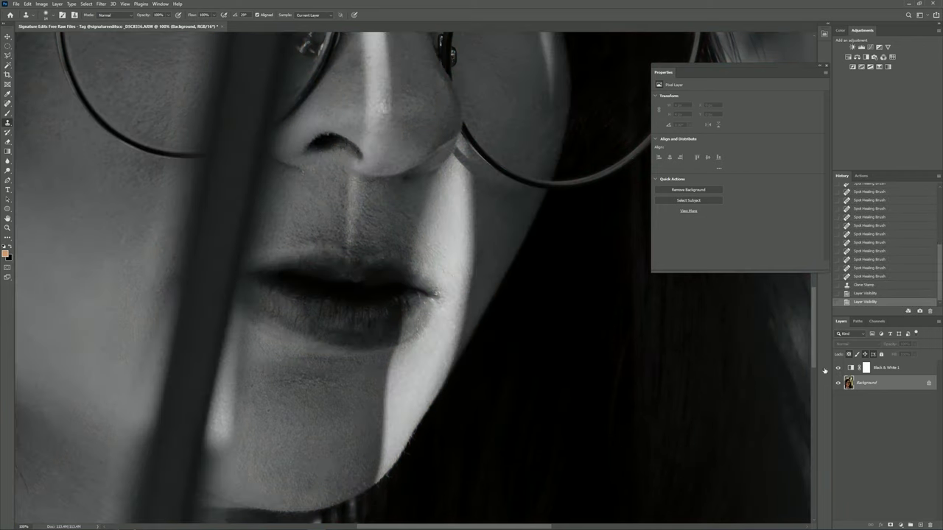
{"action": "mouse_move", "coordinate": [353, 243]}
{"action": "left_mouse_down"}
{"action": "mouse_move", "coordinate": [365, 290]}
{"action": "mouse_move", "coordinate": [371, 263]}
{"action": "left_mouse_up"}
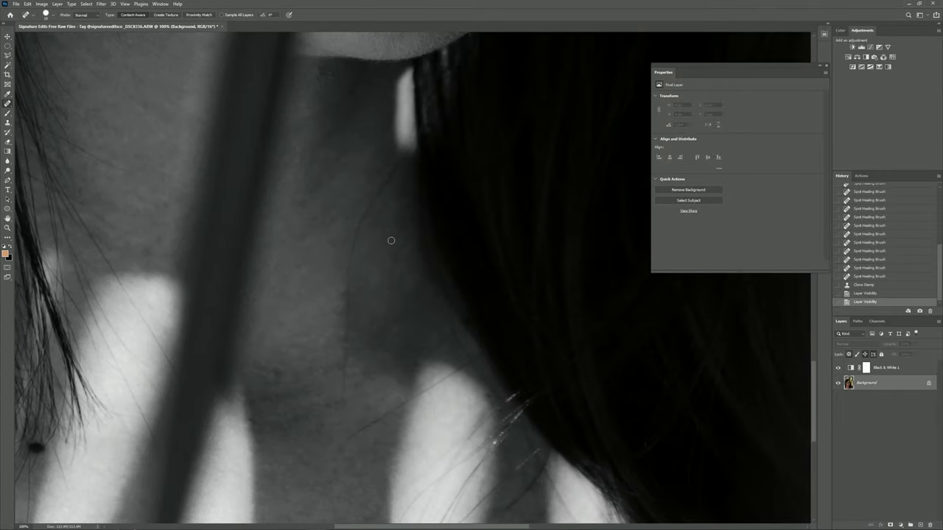
{"action": "key", "text": "Tab"}
{"action": "mouse_move", "coordinate": [398, 140]}
{"action": "left_mouse_down"}
{"action": "mouse_move", "coordinate": [341, 251]}
{"action": "mouse_move", "coordinate": [332, 385]}
{"action": "left_mouse_up"}
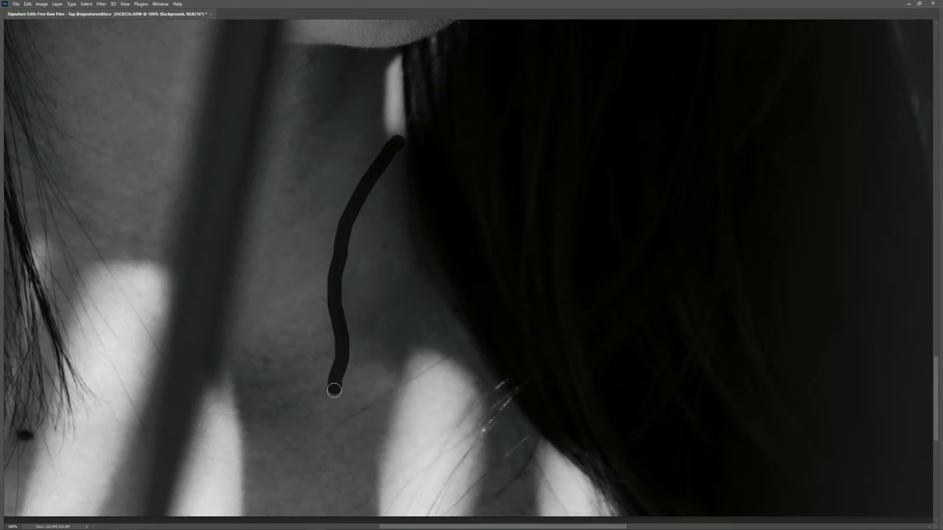
{"action": "key", "text": "ctrl+z"}
{"action": "scroll", "coordinate": [386, 172], "scroll_direction": "down", "scroll_amount": 3}
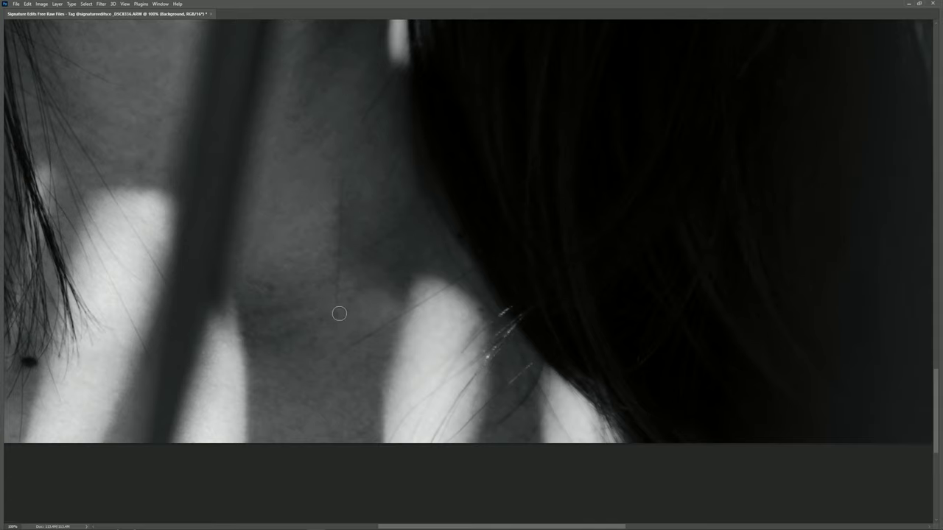
{"action": "left_click_drag", "start_coordinate": [334, 184], "coordinate": [333, 249]}
{"action": "key", "text": "ctrl+z"}
Try more short healing strokes on the neck, undoing each one
{"action": "scroll", "coordinate": [349, 219], "scroll_direction": "up", "scroll_amount": 2}
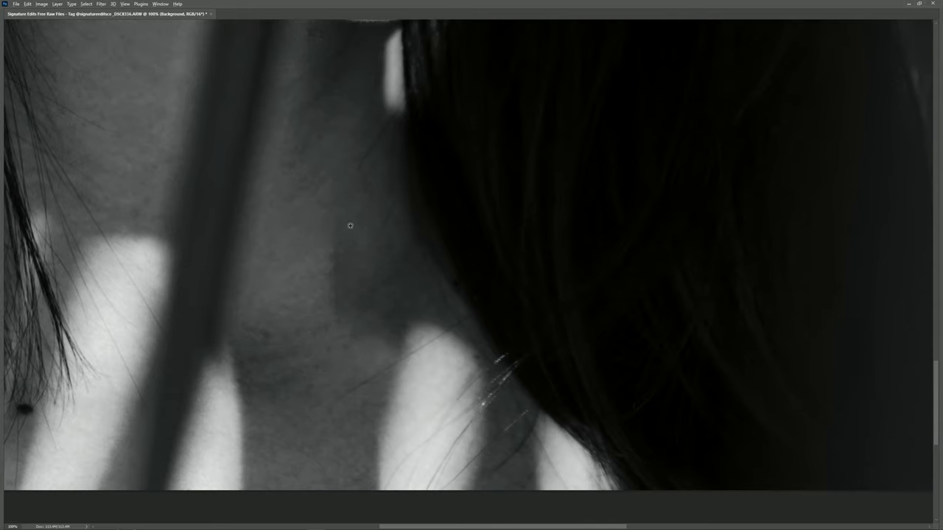
{"action": "scroll", "coordinate": [353, 222], "scroll_direction": "up", "scroll_amount": 2}
{"action": "scroll", "coordinate": [398, 196], "scroll_direction": "up", "scroll_amount": 1}
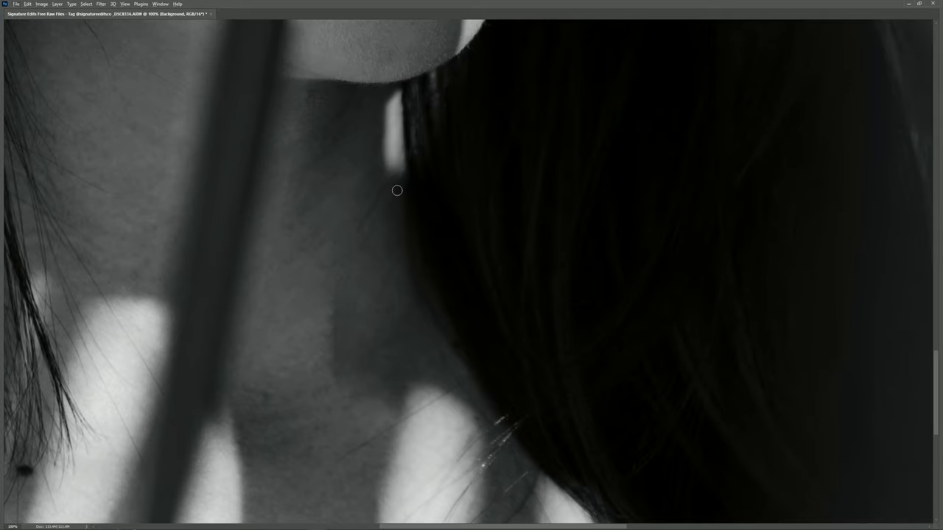
{"action": "left_click_drag", "start_coordinate": [397, 191], "coordinate": [361, 236]}
{"action": "key", "text": "ctrl+z"}
{"action": "left_click_drag", "start_coordinate": [239, 414], "coordinate": [350, 200]}
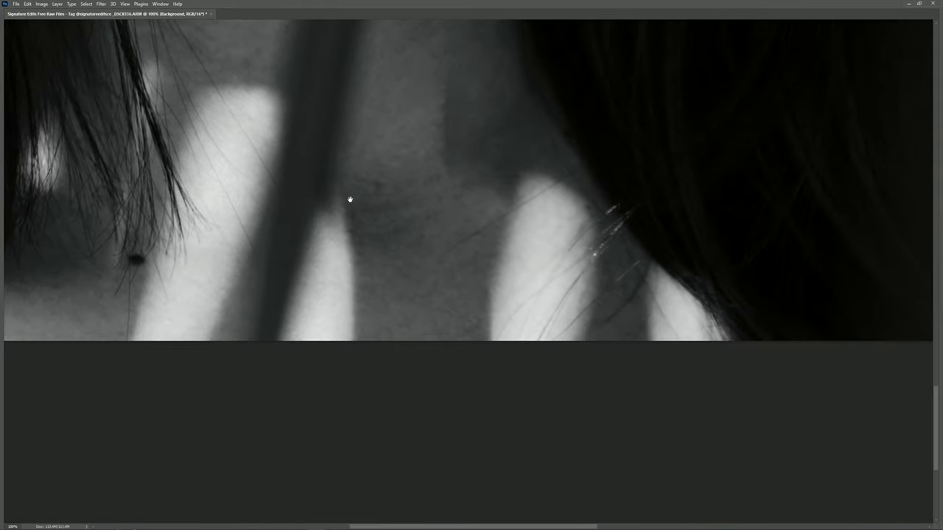
{"action": "left_click_drag", "start_coordinate": [565, 177], "coordinate": [451, 249]}
{"action": "key", "text": "ctrl+z"}
{"action": "key", "text": "ctrl+z"}
{"action": "mouse_move", "coordinate": [515, 266]}
{"action": "left_mouse_down"}
{"action": "mouse_move", "coordinate": [396, 272]}
{"action": "mouse_move", "coordinate": [331, 302]}
{"action": "left_mouse_up"}
Heal the dark crease along the cheek near the jaw, finishing with a smaller brush
{"action": "left_click_drag", "start_coordinate": [191, 235], "coordinate": [179, 261]}
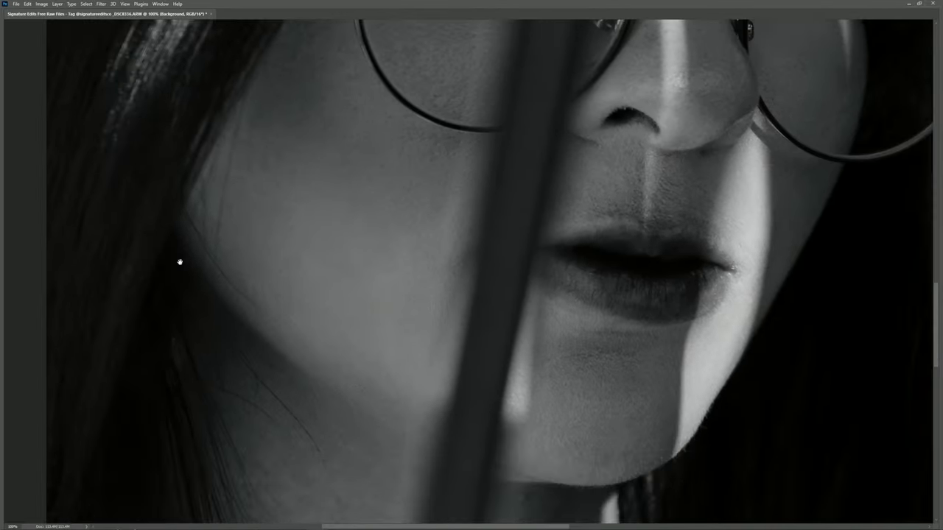
{"action": "scroll", "coordinate": [179, 261], "scroll_direction": "up", "scroll_amount": 3}
{"action": "left_click_drag", "start_coordinate": [130, 146], "coordinate": [167, 236]}
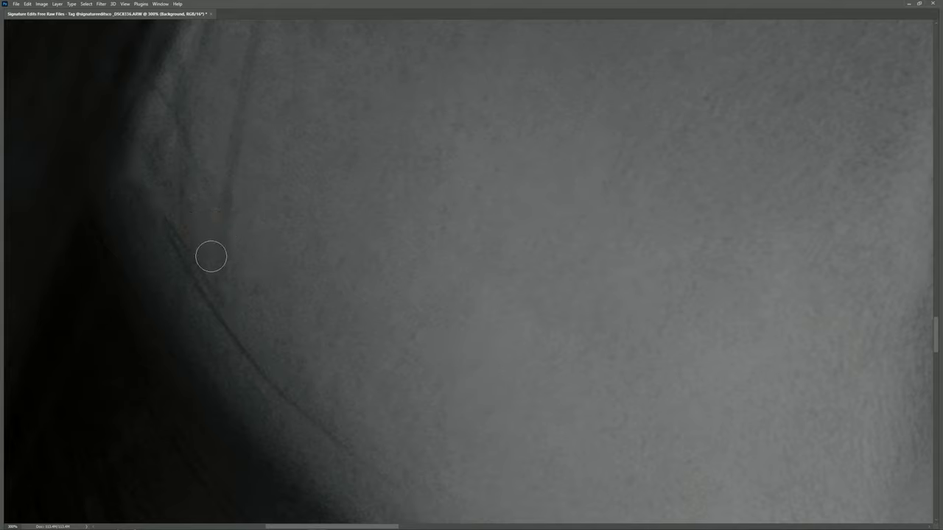
{"action": "mouse_move", "coordinate": [157, 124]}
{"action": "left_mouse_down"}
{"action": "mouse_move", "coordinate": [121, 140]}
{"action": "mouse_move", "coordinate": [151, 211]}
{"action": "left_mouse_up"}
{"action": "left_click_drag", "start_coordinate": [129, 124], "coordinate": [134, 171]}
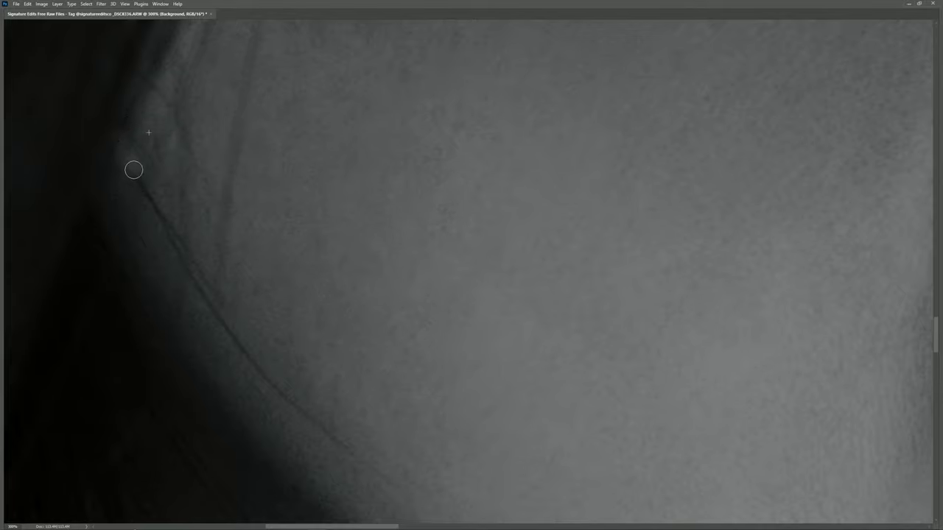
{"action": "left_click_drag", "start_coordinate": [385, 450], "coordinate": [319, 422]}
{"action": "left_click", "coordinate": [249, 347]}
{"action": "key", "text": "Tab"}
{"action": "key", "text": "ctrl+minus"}
Show the image in colour and heal more spots along the jaw crease
{"action": "left_click", "coordinate": [835, 368]}
{"action": "left_click", "coordinate": [295, 296]}
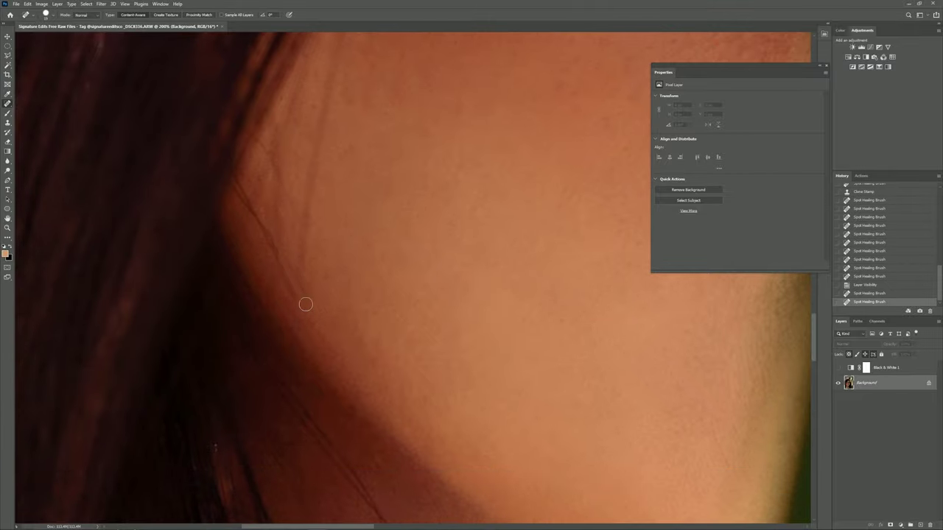
{"action": "left_click", "coordinate": [307, 306]}
{"action": "left_click_drag", "start_coordinate": [319, 313], "coordinate": [281, 228]}
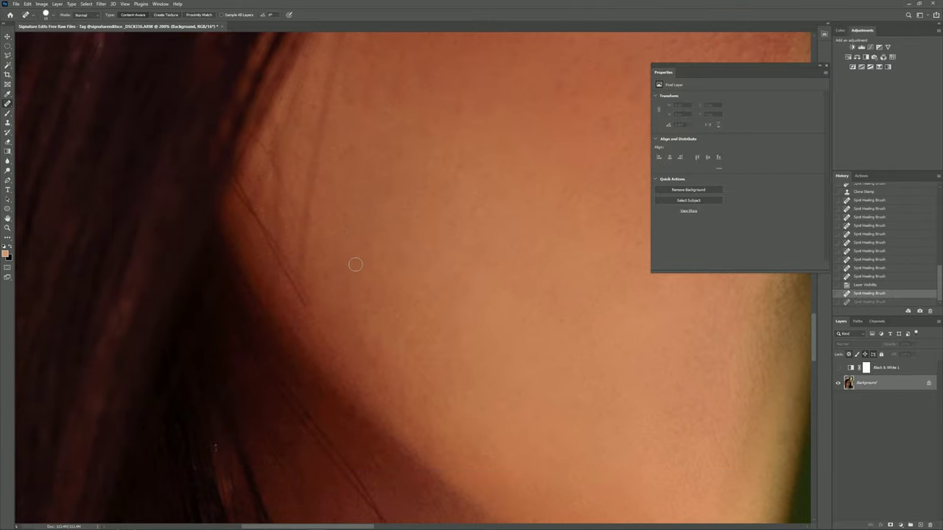
{"action": "key", "text": "ctrl+minus"}
{"action": "key", "text": "ctrl+minus"}
{"action": "key", "text": "ctrl+minus"}
Try spot-healing the long stray hair across the cheek, then undo it
{"action": "key", "text": "ctrl+plus"}
{"action": "key", "text": "ctrl+plus"}
{"action": "key", "text": "ctrl+plus"}
{"action": "key", "text": "s"}
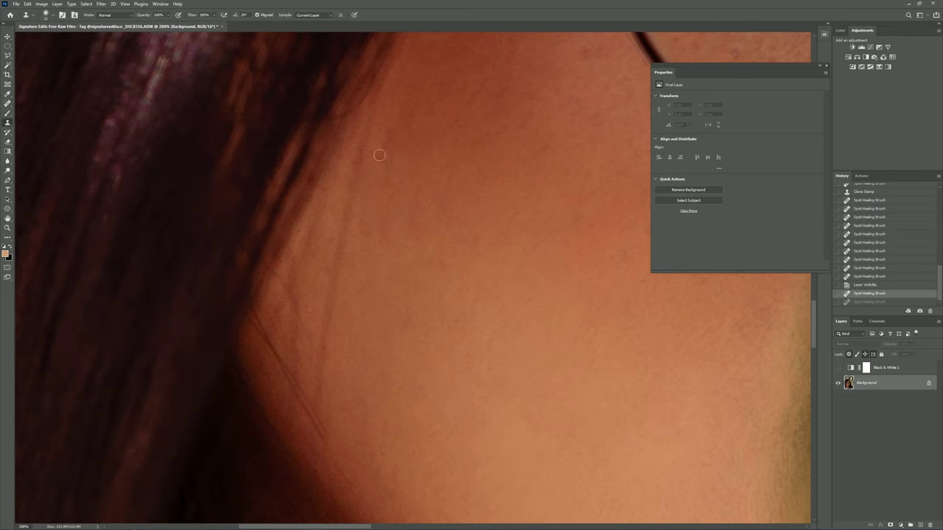
{"action": "key", "text": "j"}
{"action": "left_click_drag", "start_coordinate": [375, 109], "coordinate": [324, 408]}
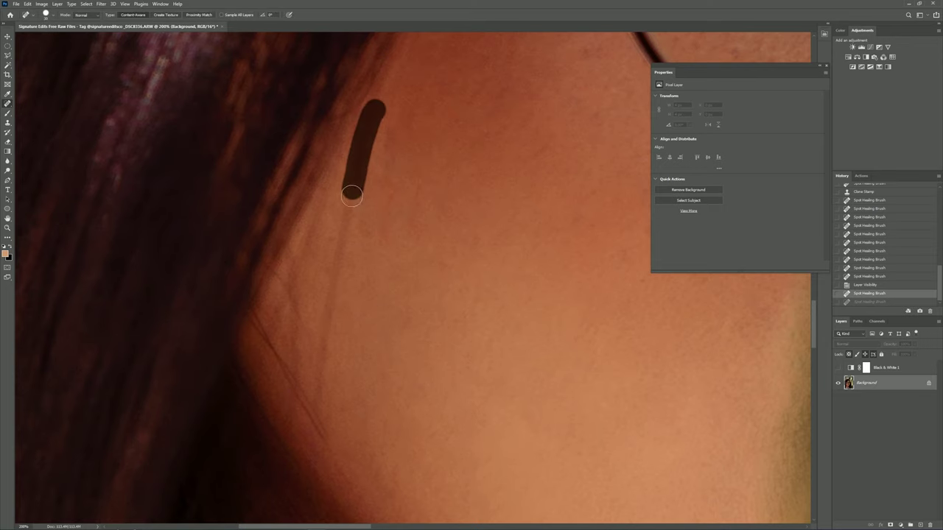
{"action": "scroll", "coordinate": [375, 287], "scroll_direction": "down", "scroll_amount": 5}
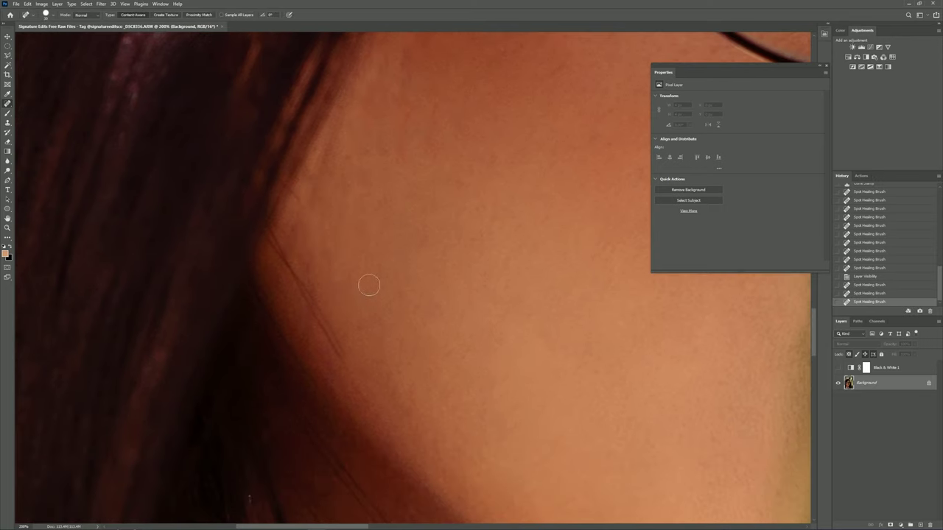
{"action": "key", "text": "ctrl+z"}
Clone clean skin over the stray hair along the jaw edge with the Clone Stamp
{"action": "key", "text": "s"}
{"action": "left_click", "coordinate": [374, 344]}
{"action": "key", "text": "ctrl+z"}
{"action": "left_click", "coordinate": [308, 311]}
{"action": "left_click", "coordinate": [299, 301]}
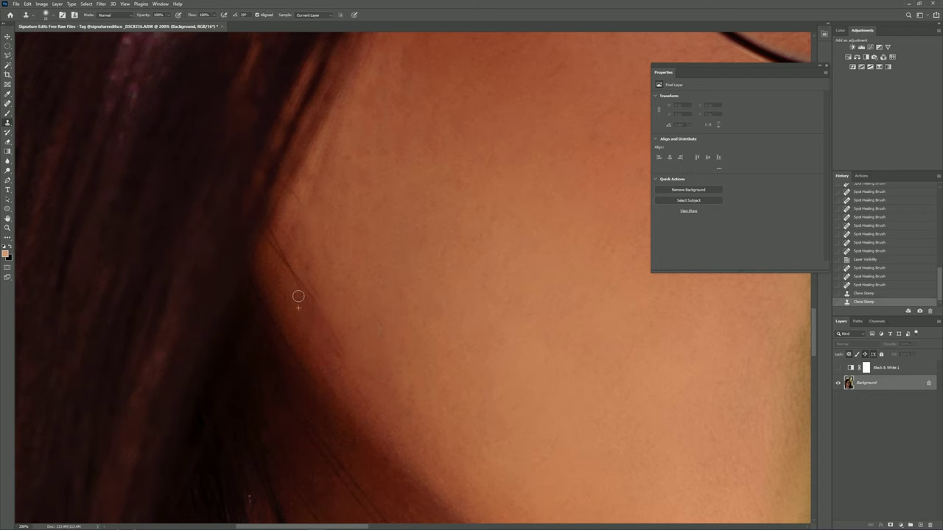
{"action": "left_click", "coordinate": [327, 355]}
{"action": "scroll", "coordinate": [330, 320], "scroll_direction": "down", "scroll_amount": 1}
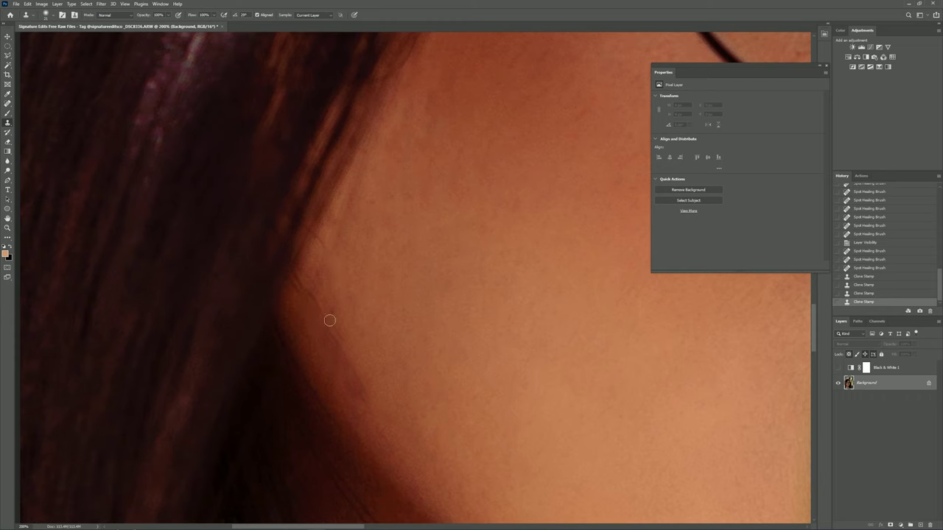
{"action": "left_click", "coordinate": [343, 344]}
{"action": "key", "text": "ctrl+z"}
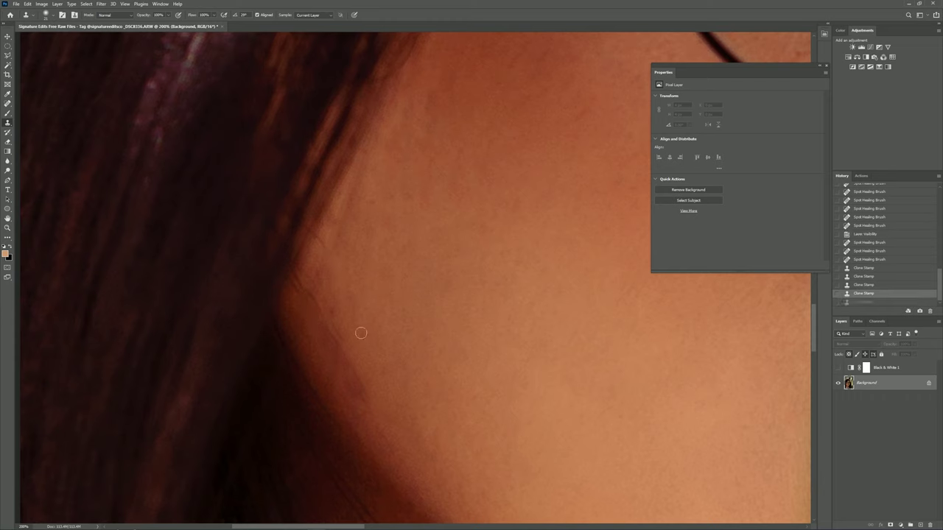
Spot-heal four small blemishes on the cheek
{"action": "key", "text": "j"}
{"action": "left_click", "coordinate": [353, 371]}
{"action": "left_click", "coordinate": [307, 290]}
{"action": "left_click", "coordinate": [356, 372]}
{"action": "left_click", "coordinate": [393, 326]}
{"action": "scroll", "coordinate": [360, 328], "scroll_direction": "down", "scroll_amount": 5}
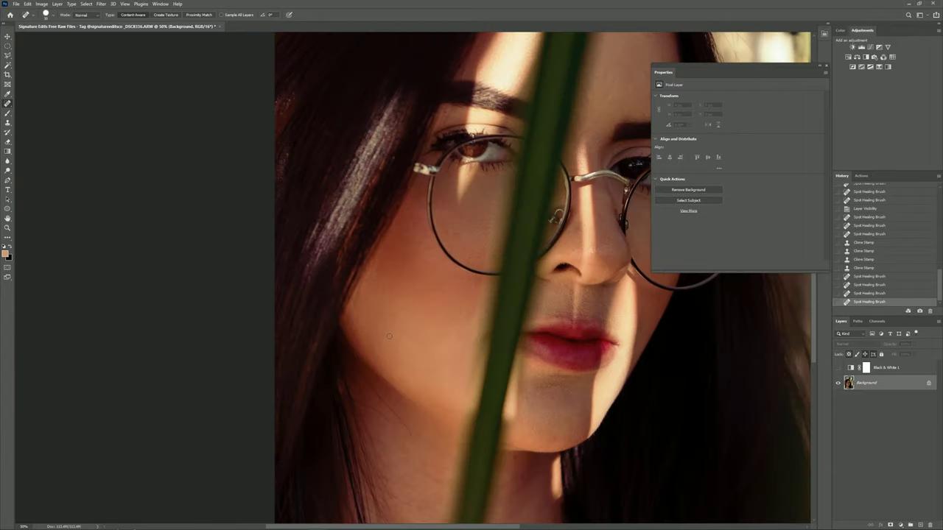
Make the Black & White 1 layer visible and zoom around the face
{"action": "scroll", "coordinate": [389, 334], "scroll_direction": "down", "scroll_amount": 1}
{"action": "scroll", "coordinate": [397, 265], "scroll_direction": "down", "scroll_amount": 1}
{"action": "scroll", "coordinate": [413, 294], "scroll_direction": "down", "scroll_amount": 1}
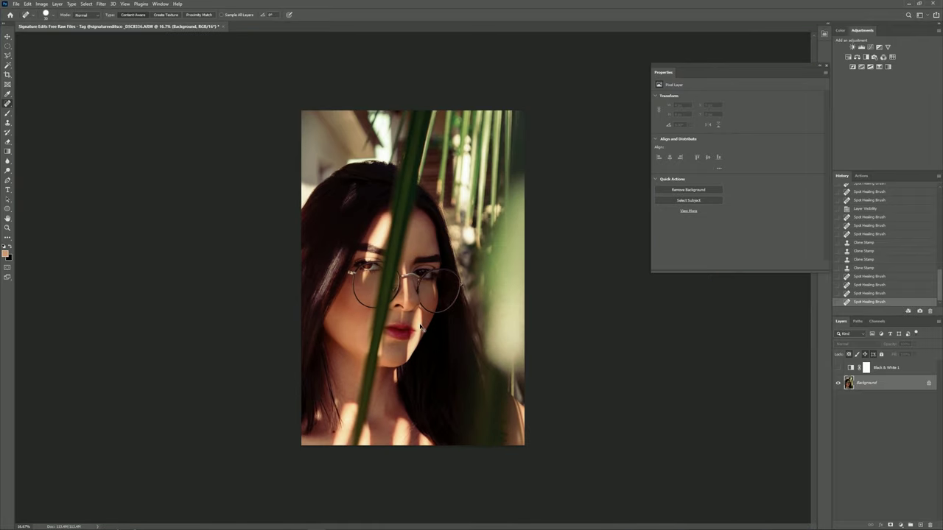
{"action": "scroll", "coordinate": [441, 196], "scroll_direction": "up", "scroll_amount": 2}
{"action": "scroll", "coordinate": [439, 193], "scroll_direction": "up", "scroll_amount": 1}
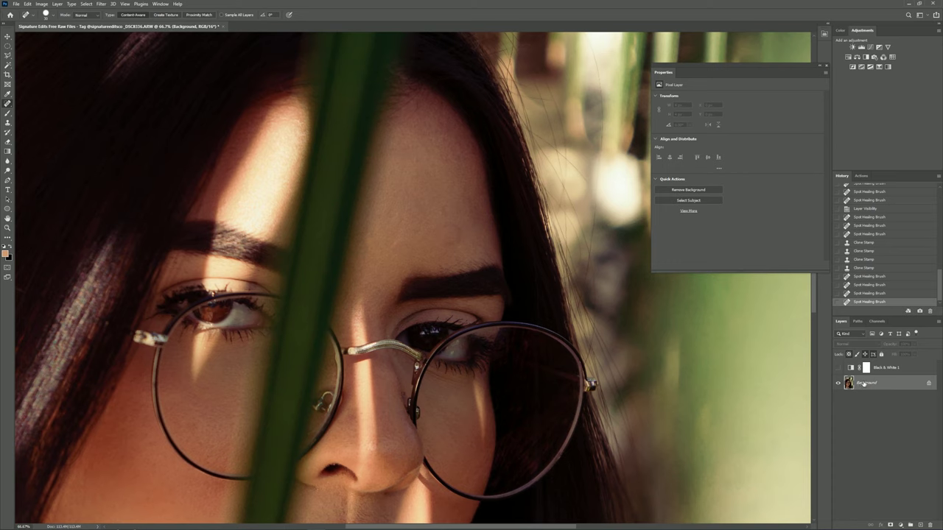
{"action": "left_click", "coordinate": [837, 367]}
{"action": "scroll", "coordinate": [423, 319], "scroll_direction": "down", "scroll_amount": 3}
{"action": "scroll", "coordinate": [423, 319], "scroll_direction": "down", "scroll_amount": 1}
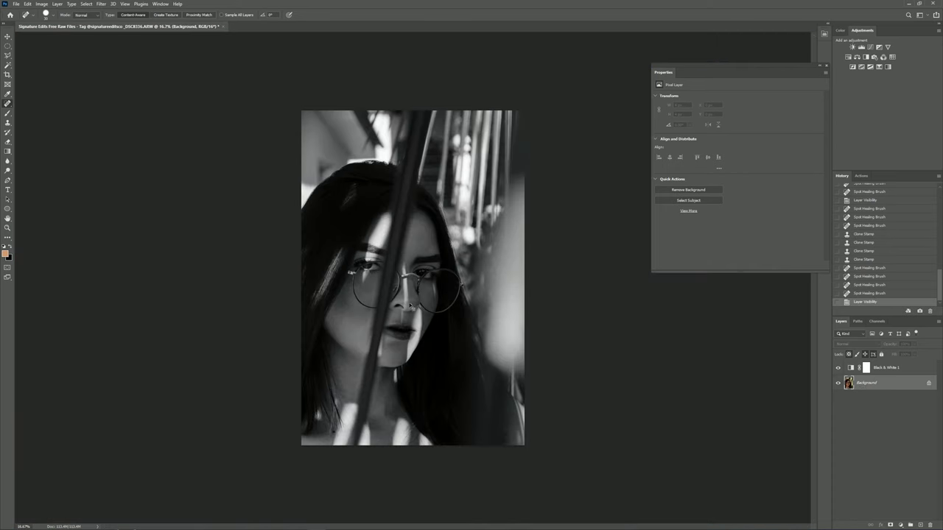
{"action": "scroll", "coordinate": [423, 319], "scroll_direction": "up", "scroll_amount": 2}
{"action": "scroll", "coordinate": [423, 319], "scroll_direction": "up", "scroll_amount": 1}
{"action": "scroll", "coordinate": [421, 324], "scroll_direction": "up", "scroll_amount": 1}
{"action": "scroll", "coordinate": [384, 311], "scroll_direction": "down", "scroll_amount": 2}
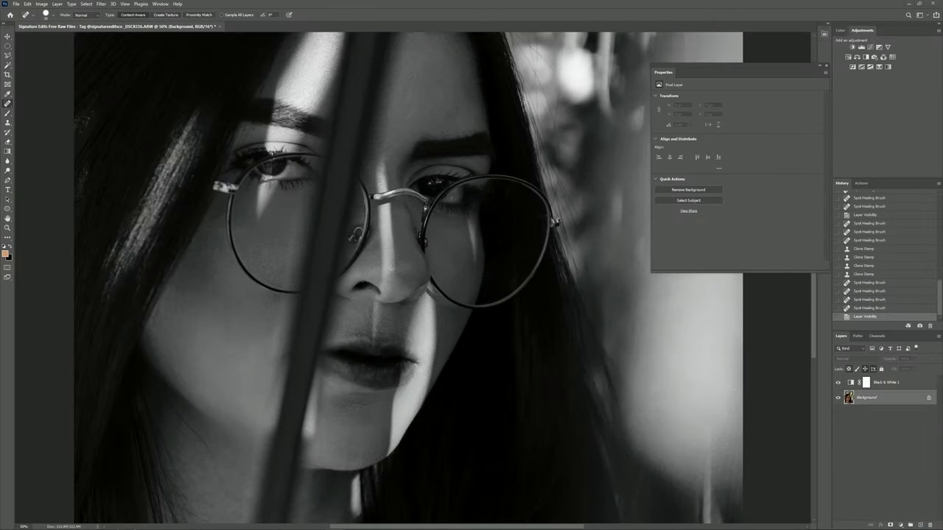
{"action": "scroll", "coordinate": [457, 272], "scroll_direction": "up", "scroll_amount": 1}
Undo an accidental heal beside the nose and inspect the face in full-canvas view
{"action": "left_click", "coordinate": [459, 272]}
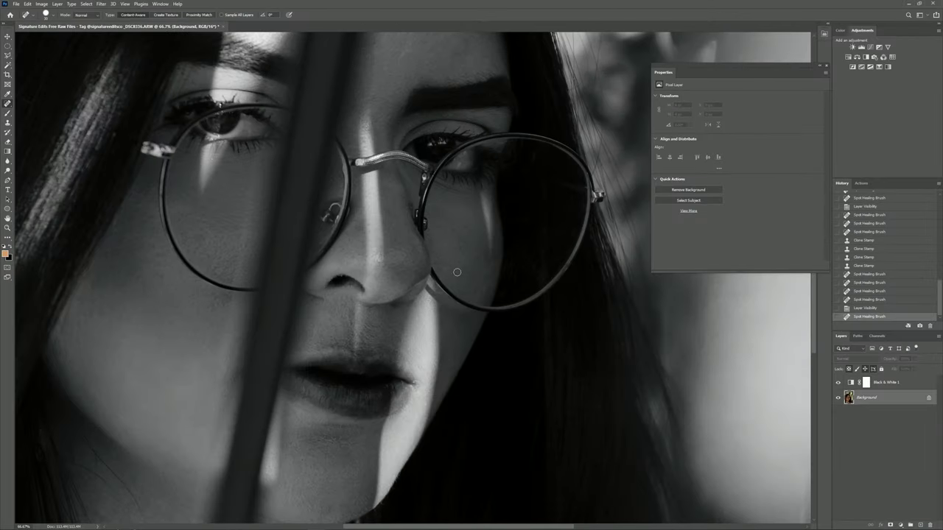
{"action": "key", "text": "ctrl+z"}
{"action": "left_click_drag", "start_coordinate": [484, 266], "coordinate": [492, 277]}
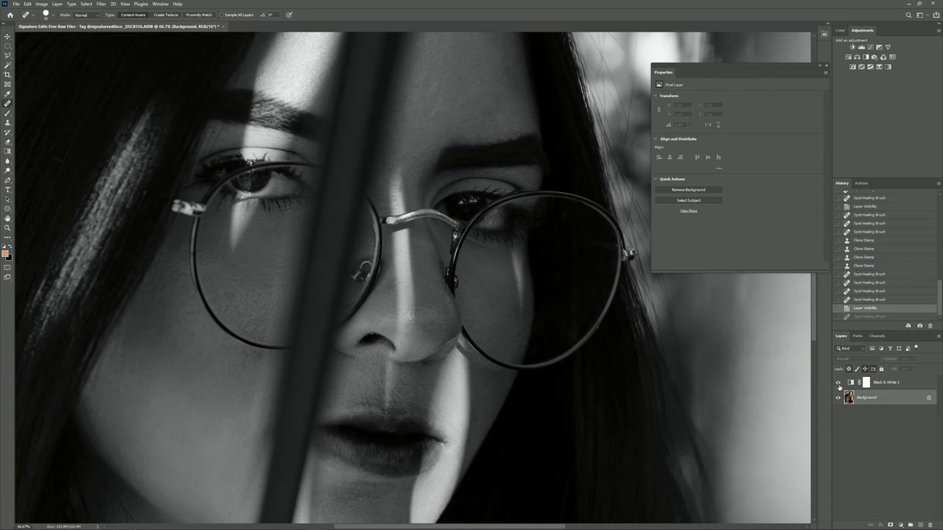
{"action": "scroll", "coordinate": [508, 321], "scroll_direction": "down", "scroll_amount": 1}
{"action": "scroll", "coordinate": [494, 309], "scroll_direction": "down", "scroll_amount": 1}
{"action": "scroll", "coordinate": [483, 301], "scroll_direction": "up", "scroll_amount": 1}
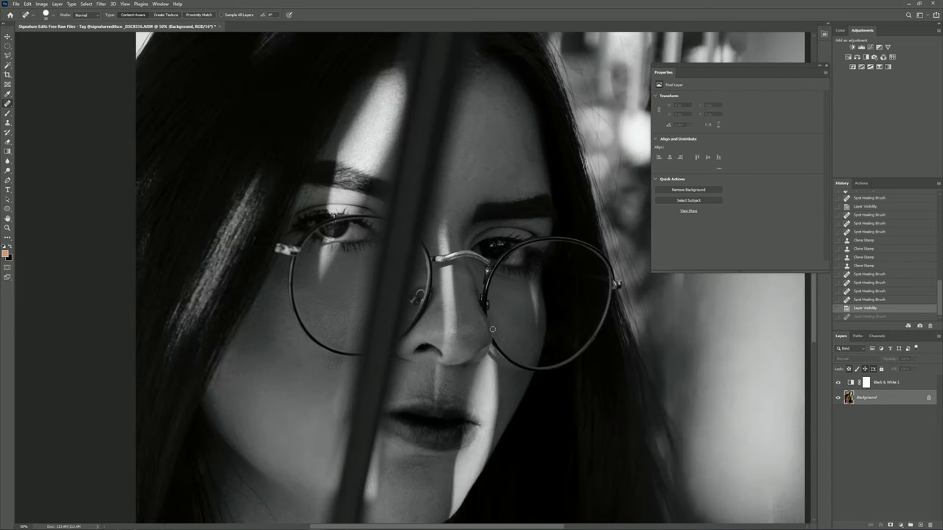
{"action": "scroll", "coordinate": [490, 316], "scroll_direction": "down", "scroll_amount": 2}
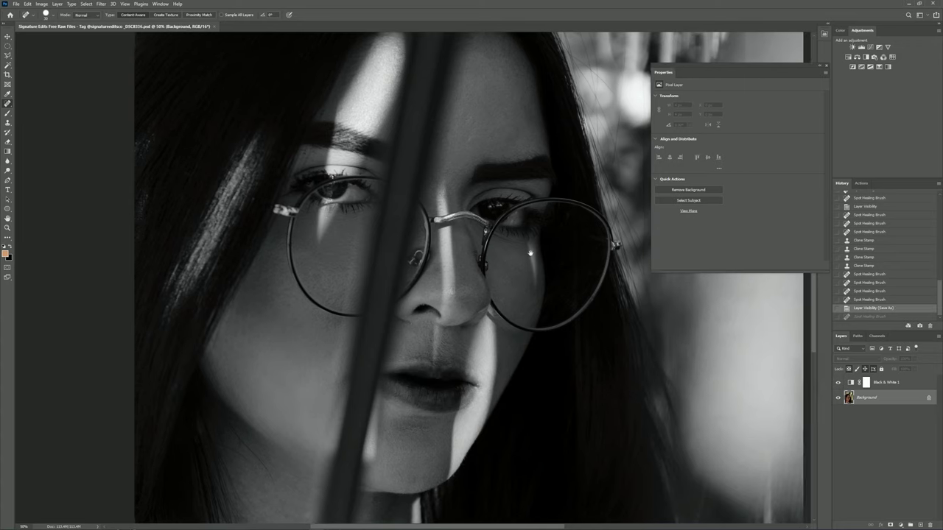
{"action": "scroll", "coordinate": [515, 266], "scroll_direction": "down", "scroll_amount": 2}
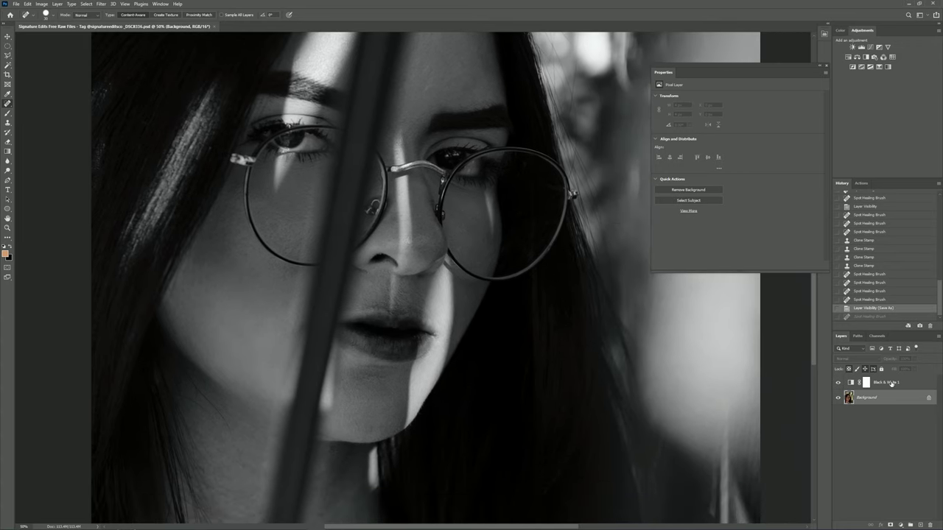
{"action": "scroll", "coordinate": [444, 211], "scroll_direction": "up", "scroll_amount": 1}
{"action": "scroll", "coordinate": [480, 187], "scroll_direction": "up", "scroll_amount": 1}
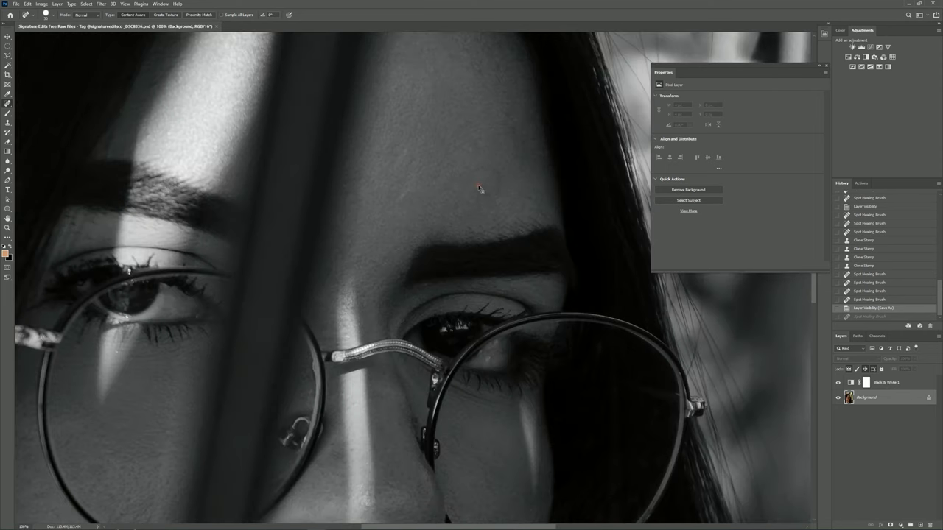
{"action": "scroll", "coordinate": [476, 198], "scroll_direction": "up", "scroll_amount": 1}
{"action": "key", "text": "Tab"}
{"action": "scroll", "coordinate": [464, 218], "scroll_direction": "up", "scroll_amount": 1}
{"action": "scroll", "coordinate": [478, 196], "scroll_direction": "up", "scroll_amount": 1}
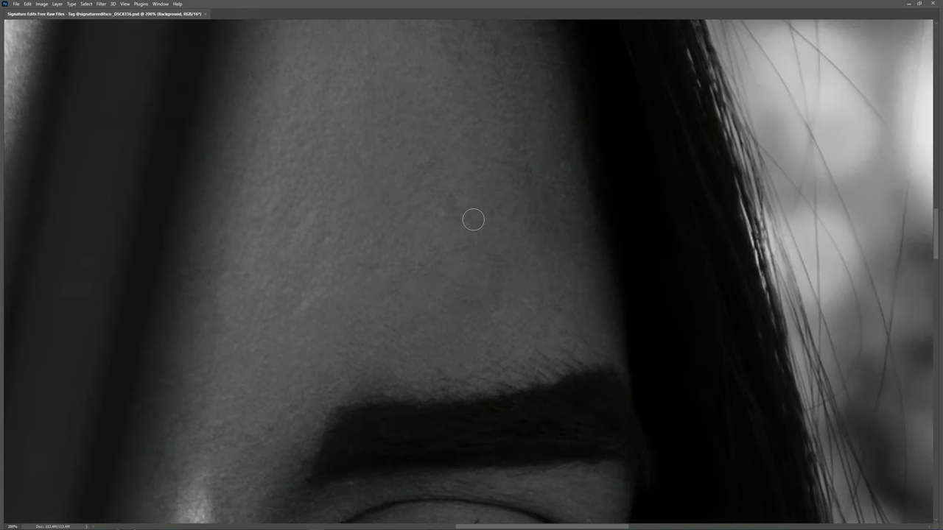
{"action": "key", "text": "Tab"}
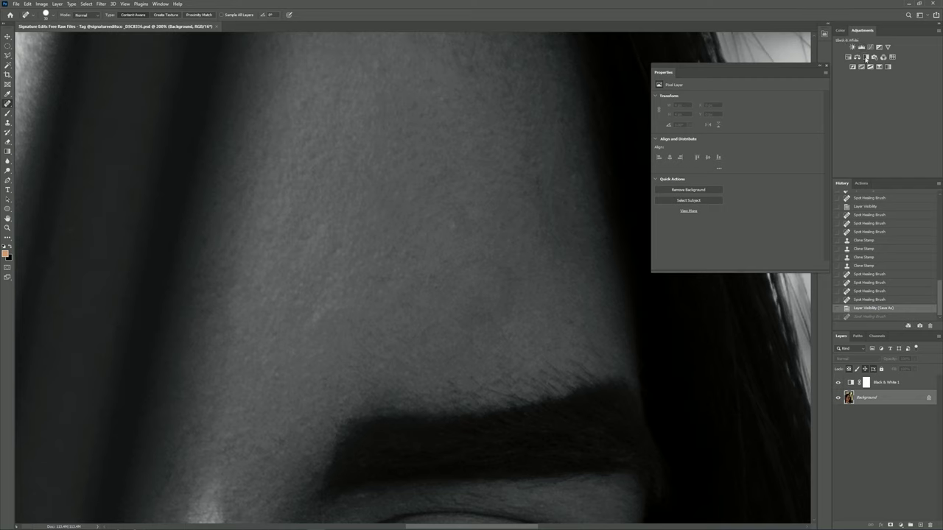
Add a Curves layer with its midpoint raised, invert its mask to black, and select the Brush
{"action": "left_click", "coordinate": [870, 48]}
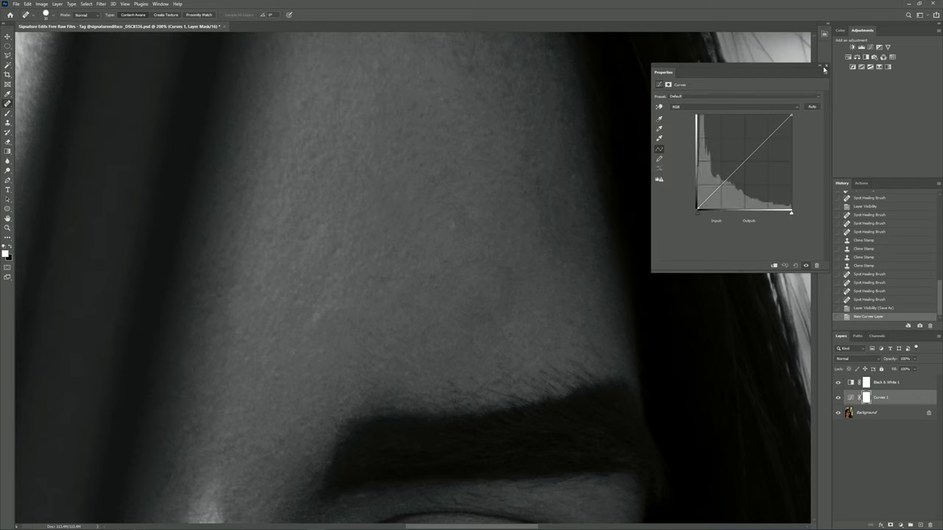
{"action": "left_click_drag", "start_coordinate": [745, 161], "coordinate": [743, 155]}
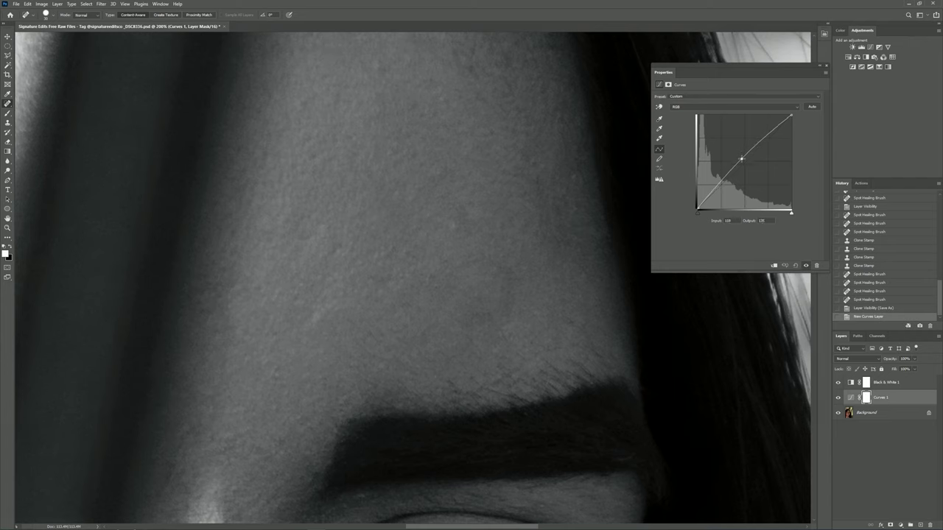
{"action": "left_click_drag", "start_coordinate": [745, 157], "coordinate": [746, 151]}
{"action": "key", "text": "ctrl+i"}
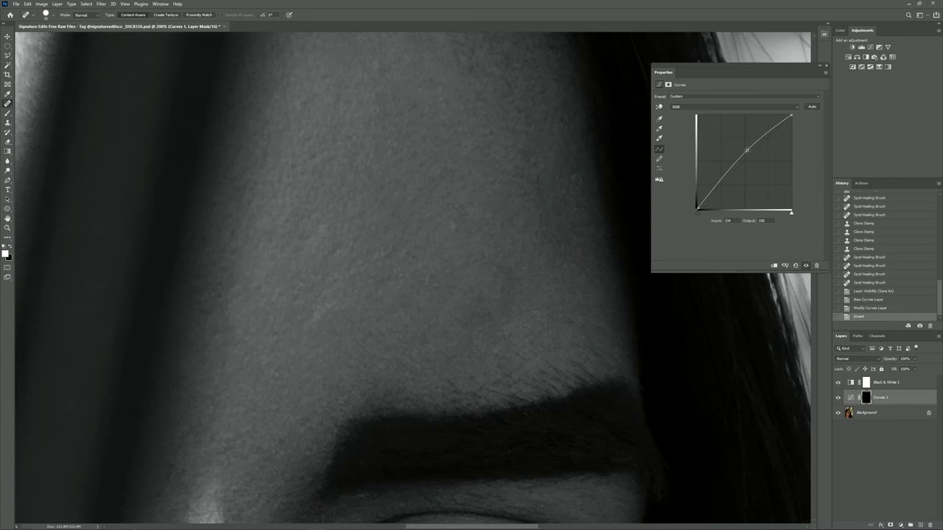
{"action": "left_click", "coordinate": [6, 114]}
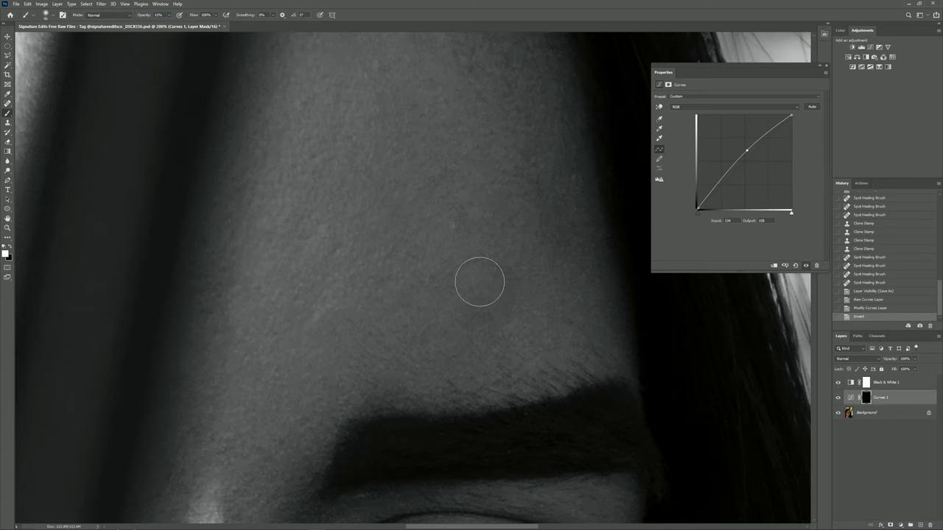
{"action": "key", "text": "Tab"}
{"action": "scroll", "coordinate": [482, 295], "scroll_direction": "up", "scroll_amount": 1}
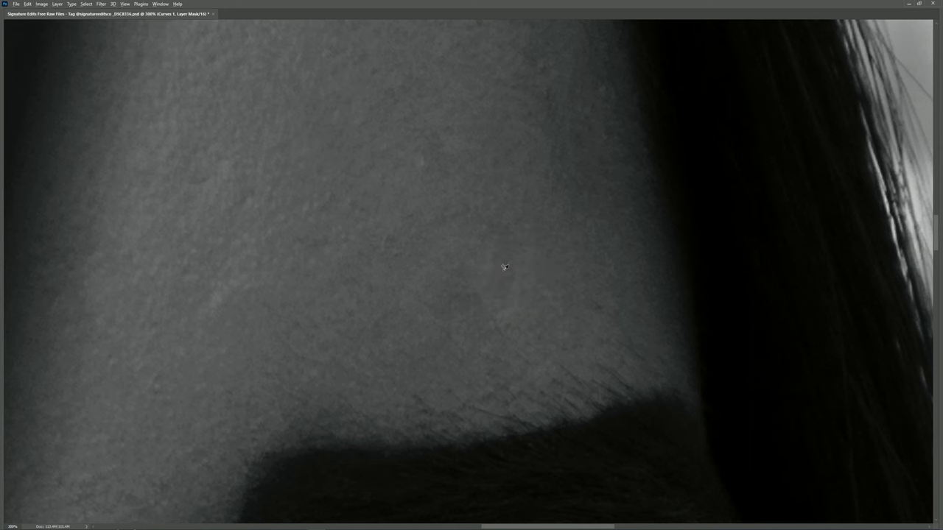
Set up a soft brush of about 42 px over the lower forehead on the Curves 1 mask
{"action": "scroll", "coordinate": [504, 263], "scroll_direction": "up", "scroll_amount": 1}
{"action": "right_click", "coordinate": [518, 279], "text": "alt"}
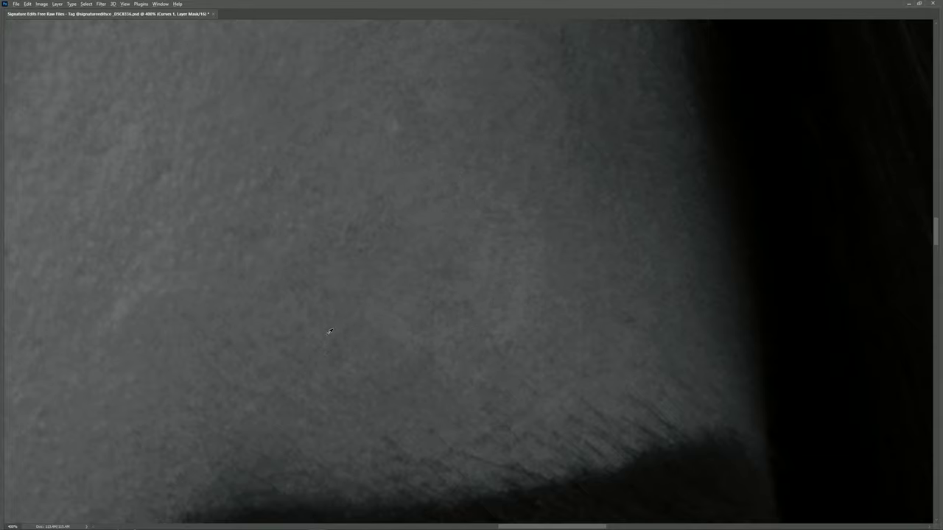
{"action": "left_click_drag", "start_coordinate": [310, 398], "coordinate": [324, 339]}
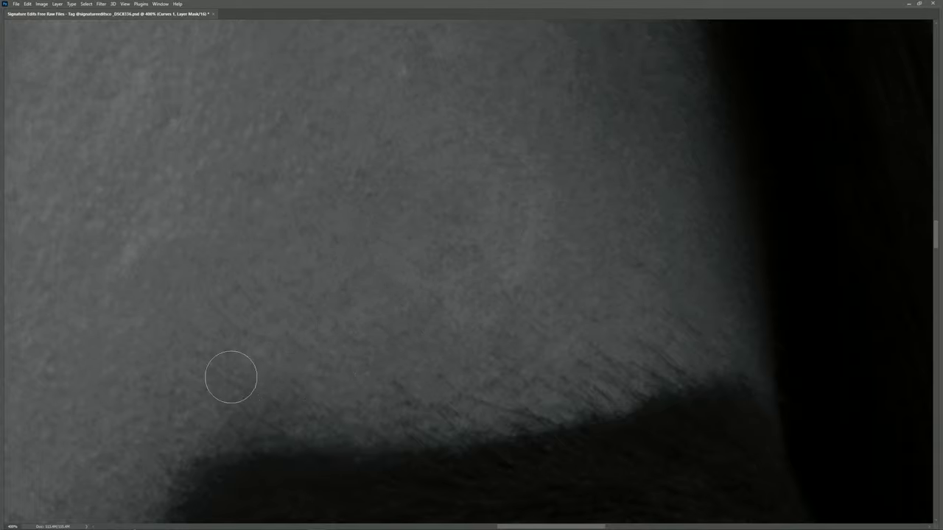
{"action": "scroll", "coordinate": [514, 228], "scroll_direction": "up", "scroll_amount": 2}
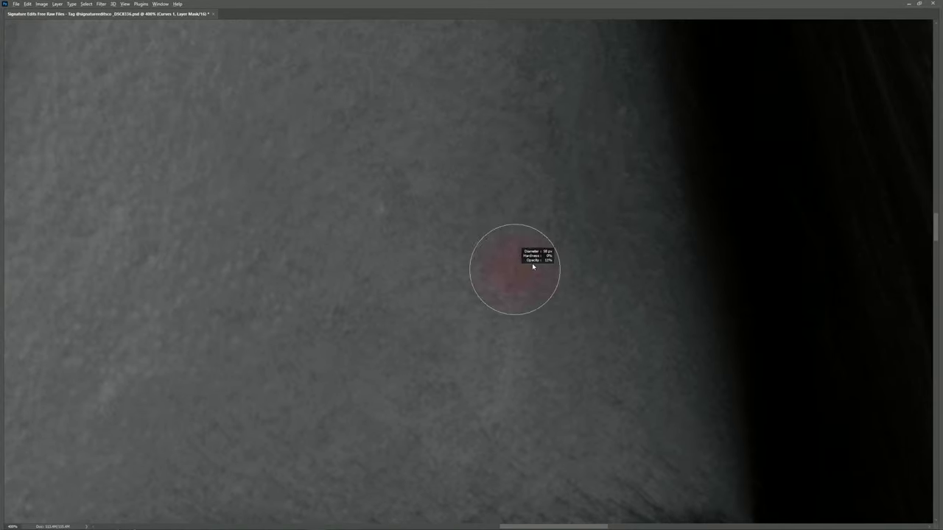
{"action": "scroll", "coordinate": [532, 263], "scroll_direction": "down", "scroll_amount": 1}
{"action": "left_click_drag", "start_coordinate": [439, 282], "coordinate": [456, 275]}
{"action": "scroll", "coordinate": [440, 280], "scroll_direction": "up", "scroll_amount": 1}
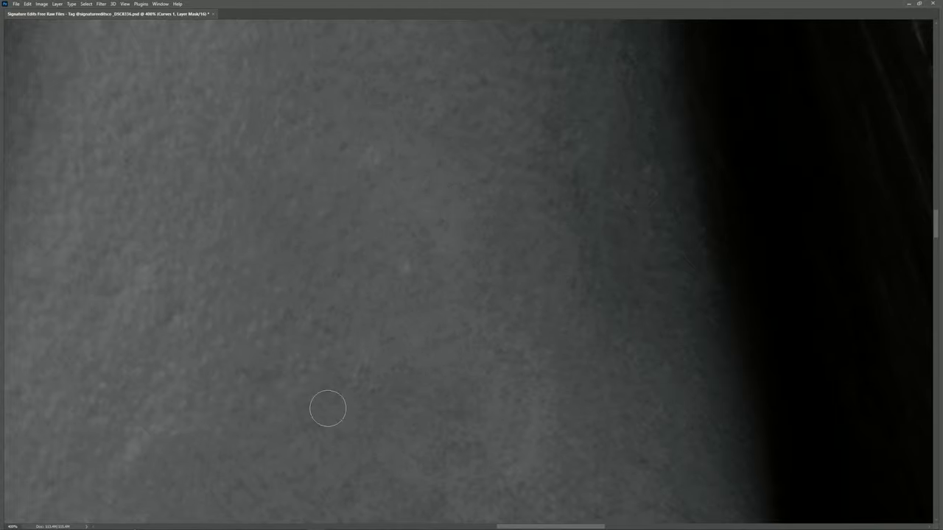
Paint Curves 1 brightening over the dark forehead blotches, shrinking the brush for finer touch-ups
{"action": "left_click_drag", "start_coordinate": [343, 404], "coordinate": [383, 395]}
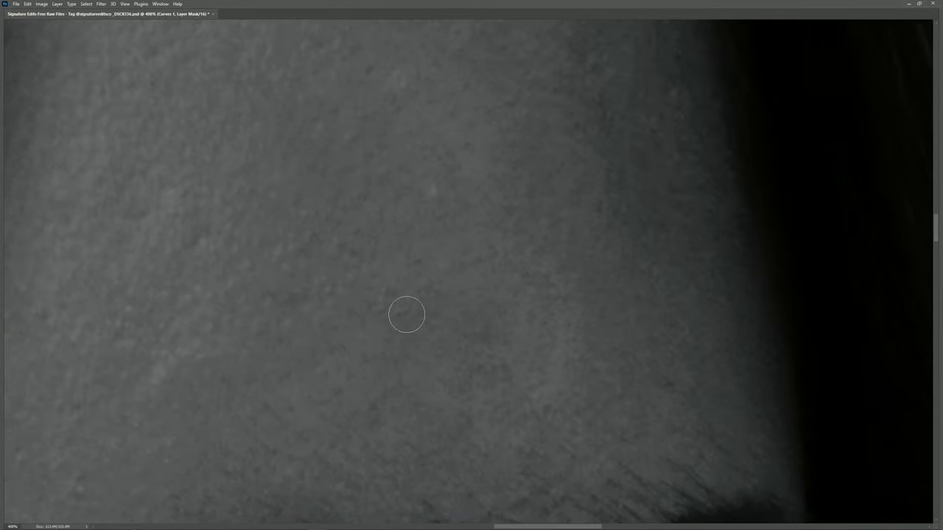
{"action": "scroll", "coordinate": [407, 315], "scroll_direction": "right", "scroll_amount": 5}
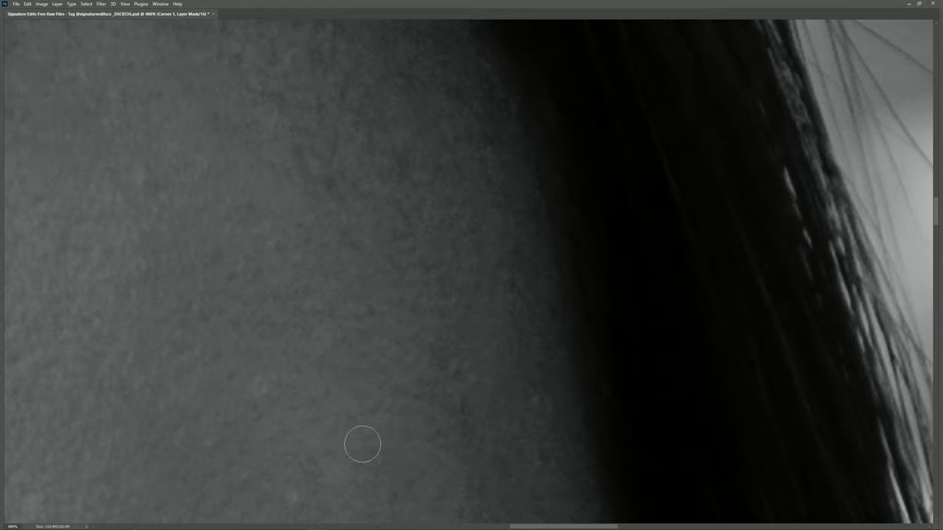
{"action": "scroll", "coordinate": [411, 335], "scroll_direction": "left", "scroll_amount": 2}
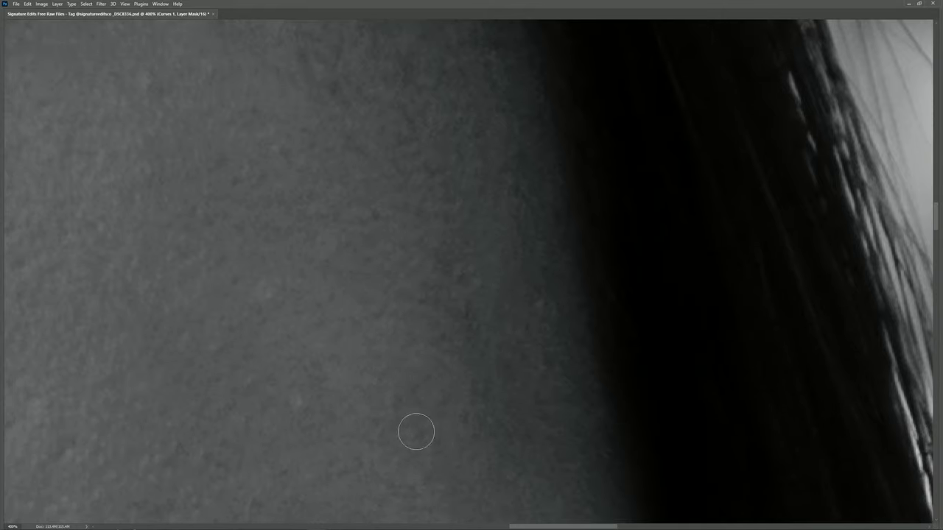
{"action": "left_click_drag", "start_coordinate": [366, 168], "coordinate": [385, 215]}
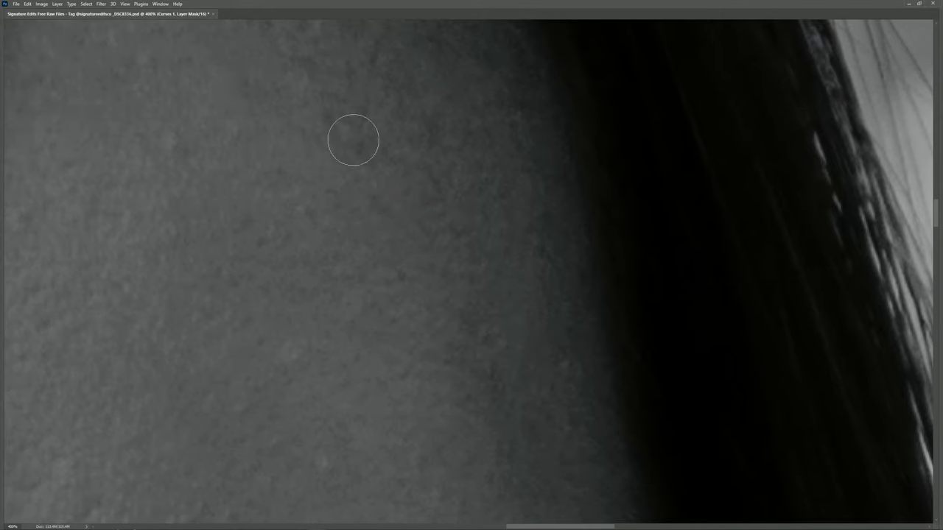
{"action": "scroll", "coordinate": [385, 218], "scroll_direction": "up", "scroll_amount": 1}
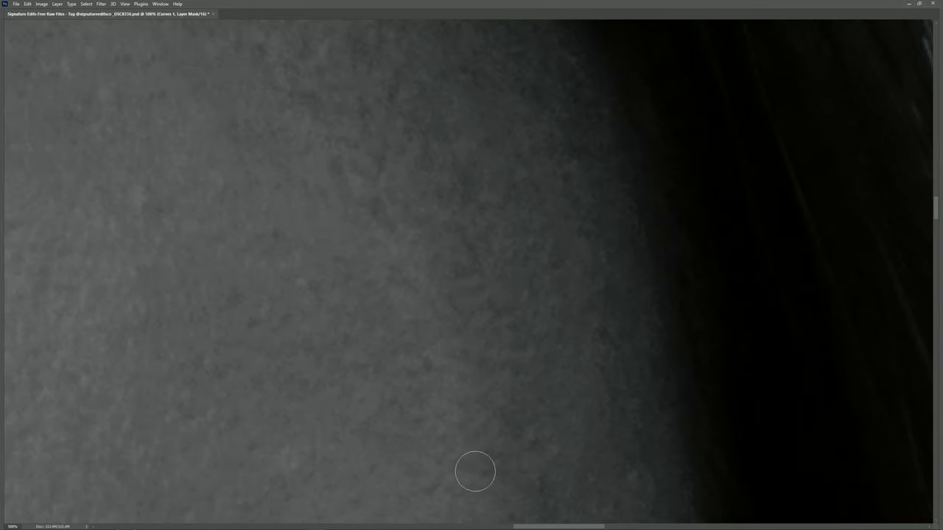
{"action": "scroll", "coordinate": [447, 356], "scroll_direction": "left", "scroll_amount": 2}
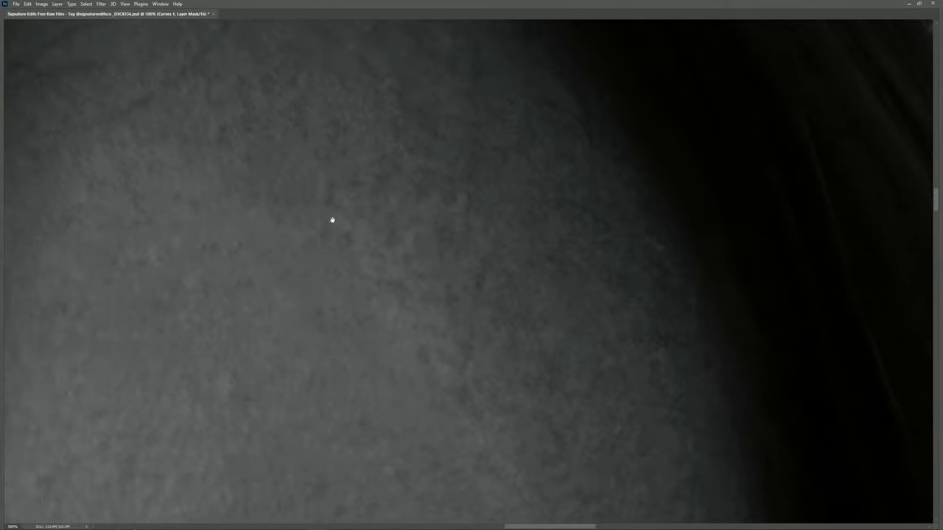
{"action": "scroll", "coordinate": [324, 209], "scroll_direction": "down", "scroll_amount": 1}
{"action": "scroll", "coordinate": [399, 275], "scroll_direction": "down", "scroll_amount": 1}
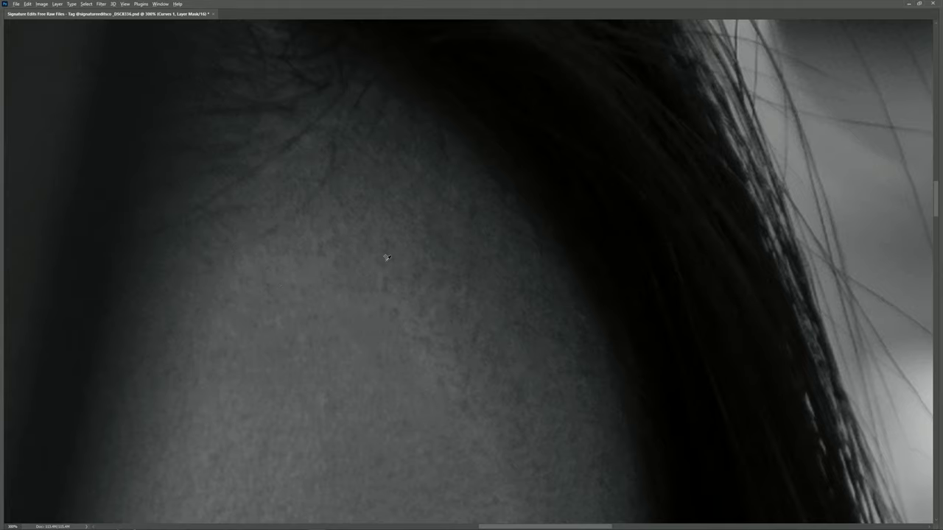
{"action": "scroll", "coordinate": [386, 257], "scroll_direction": "down", "scroll_amount": 4}
{"action": "scroll", "coordinate": [411, 316], "scroll_direction": "up", "scroll_amount": 1}
{"action": "scroll", "coordinate": [406, 359], "scroll_direction": "up", "scroll_amount": 2}
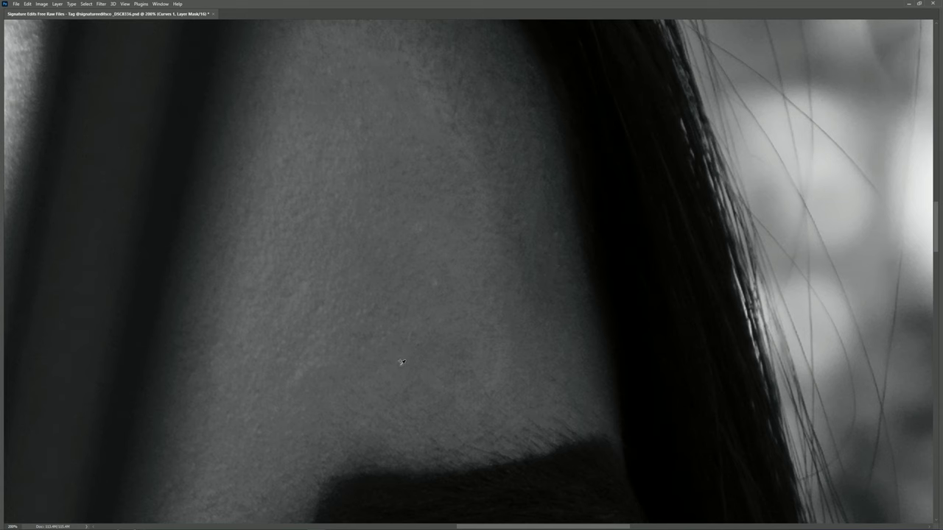
{"action": "scroll", "coordinate": [406, 309], "scroll_direction": "up", "scroll_amount": 1}
{"action": "scroll", "coordinate": [390, 276], "scroll_direction": "up", "scroll_amount": 1}
{"action": "scroll", "coordinate": [383, 265], "scroll_direction": "down", "scroll_amount": 2}
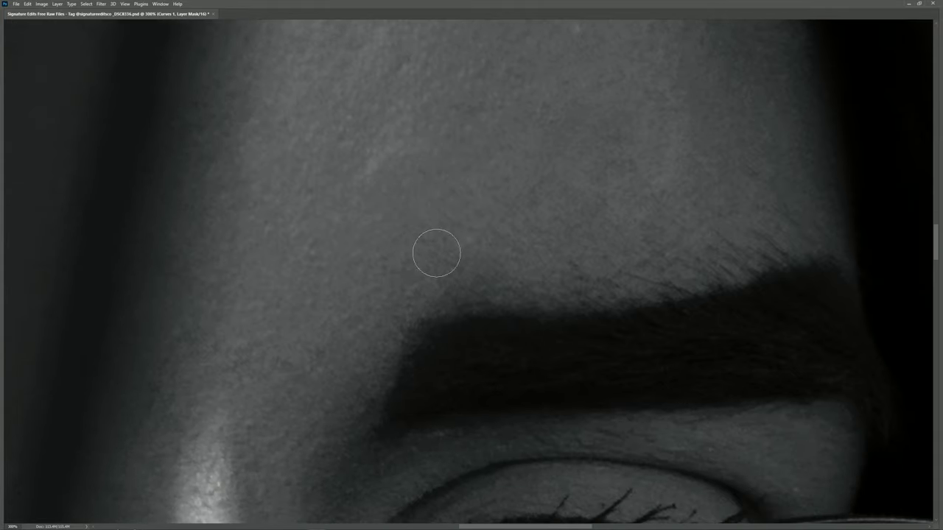
{"action": "scroll", "coordinate": [316, 295], "scroll_direction": "down", "scroll_amount": 2}
{"action": "key", "text": "bracketleft"}
{"action": "key", "text": "bracketleft"}
{"action": "key", "text": "bracketleft"}
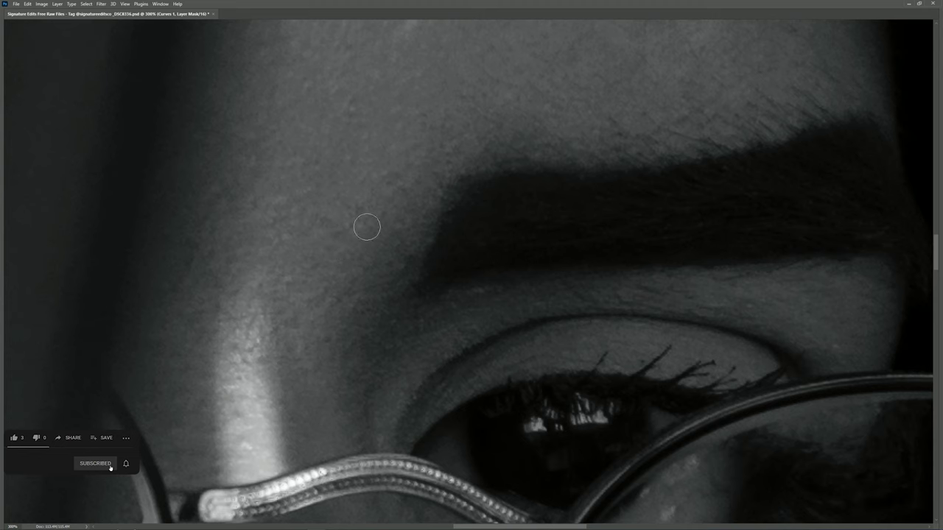
Check the result on the whole image and reduce the brush size further
{"action": "key", "text": "ctrl+0"}
{"action": "scroll", "coordinate": [386, 223], "scroll_direction": "up", "scroll_amount": 2}
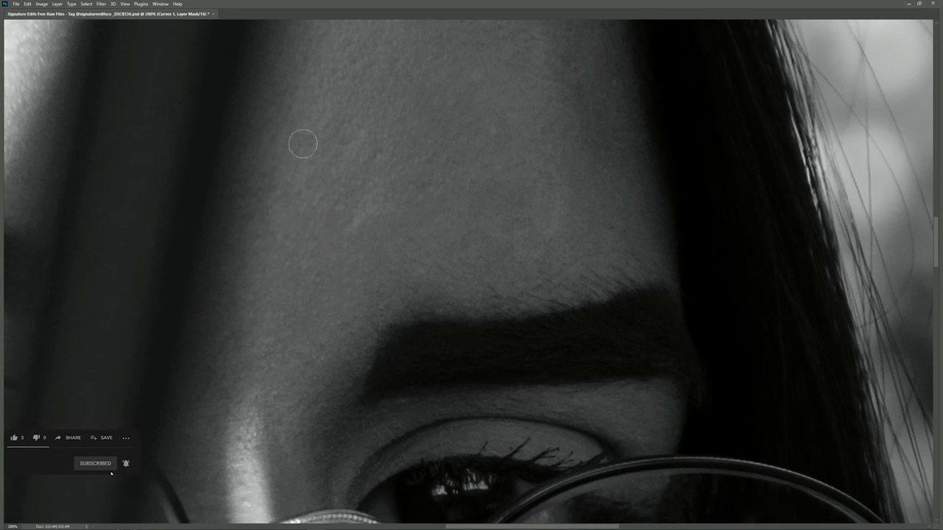
{"action": "scroll", "coordinate": [298, 177], "scroll_direction": "up", "scroll_amount": 3}
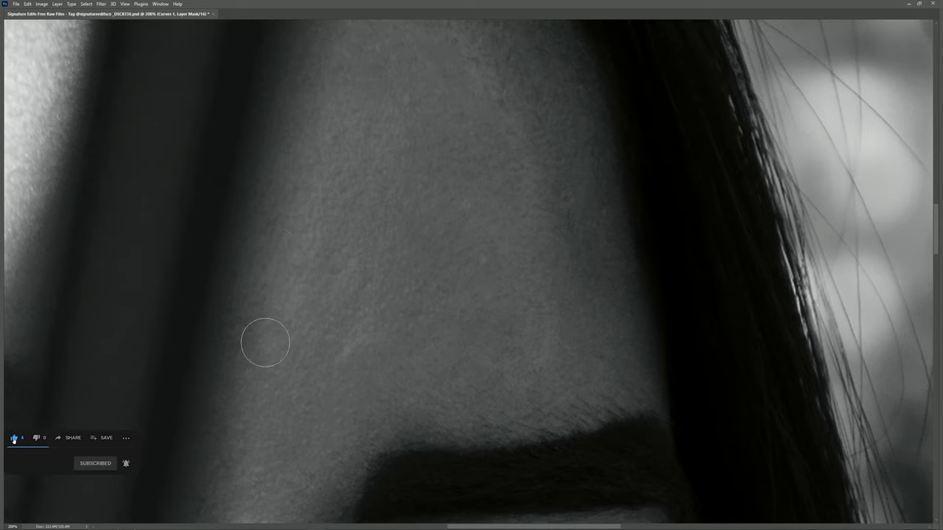
{"action": "scroll", "coordinate": [292, 208], "scroll_direction": "up", "scroll_amount": 3}
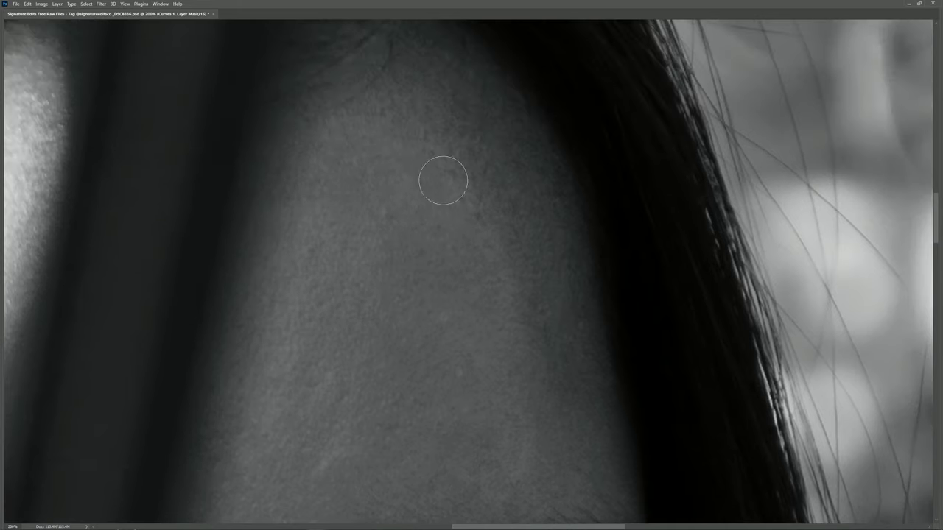
{"action": "scroll", "coordinate": [505, 406], "scroll_direction": "down", "scroll_amount": 2}
{"action": "scroll", "coordinate": [489, 297], "scroll_direction": "down", "scroll_amount": 1}
{"action": "scroll", "coordinate": [489, 297], "scroll_direction": "up", "scroll_amount": 4}
{"action": "key", "text": "bracketleft"}
{"action": "key", "text": "bracketleft"}
{"action": "key", "text": "bracketleft"}
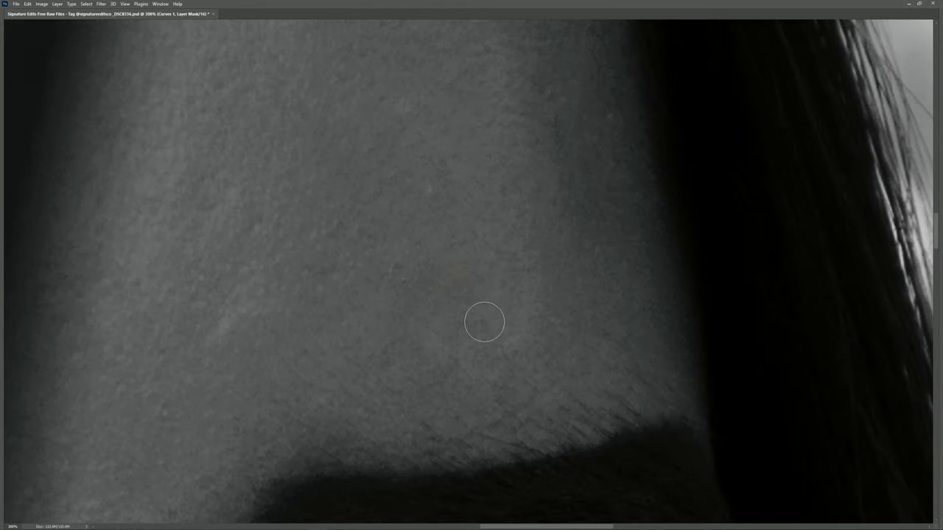
{"action": "scroll", "coordinate": [450, 283], "scroll_direction": "down", "scroll_amount": 1}
{"action": "scroll", "coordinate": [450, 282], "scroll_direction": "down", "scroll_amount": 2}
Compare with and without the brightening, then paint more onto the dark forehead patches
{"action": "key", "text": "Tab"}
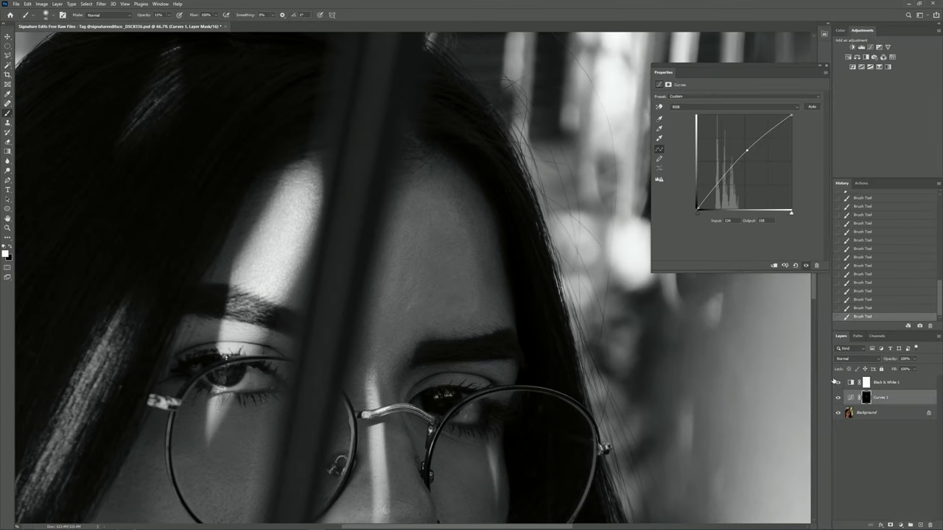
{"action": "left_click", "coordinate": [837, 398]}
{"action": "scroll", "coordinate": [476, 280], "scroll_direction": "up", "scroll_amount": 1}
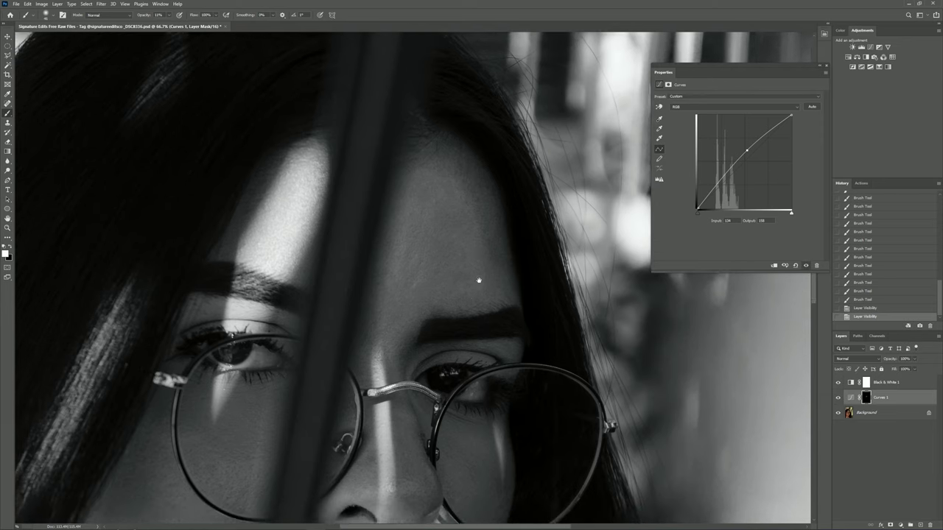
{"action": "scroll", "coordinate": [472, 214], "scroll_direction": "up", "scroll_amount": 1}
{"action": "left_click_drag", "start_coordinate": [421, 187], "coordinate": [460, 201]}
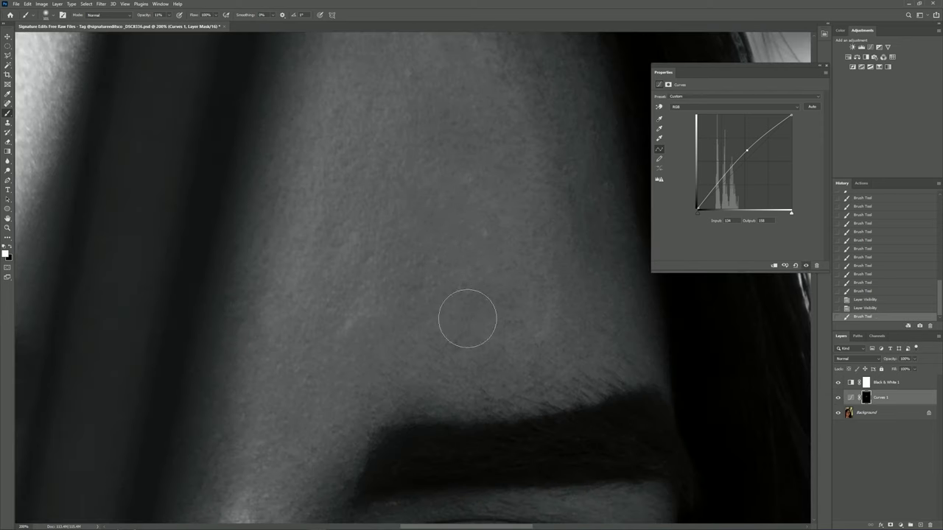
{"action": "mouse_move", "coordinate": [414, 293]}
{"action": "left_mouse_down"}
{"action": "mouse_move", "coordinate": [331, 297]}
{"action": "mouse_move", "coordinate": [459, 196]}
{"action": "mouse_move", "coordinate": [438, 110]}
{"action": "left_mouse_up"}
{"action": "scroll", "coordinate": [495, 148], "scroll_direction": "up", "scroll_amount": 1}
{"action": "key", "text": "Tab"}
{"action": "left_click_drag", "start_coordinate": [469, 252], "coordinate": [642, 332]}
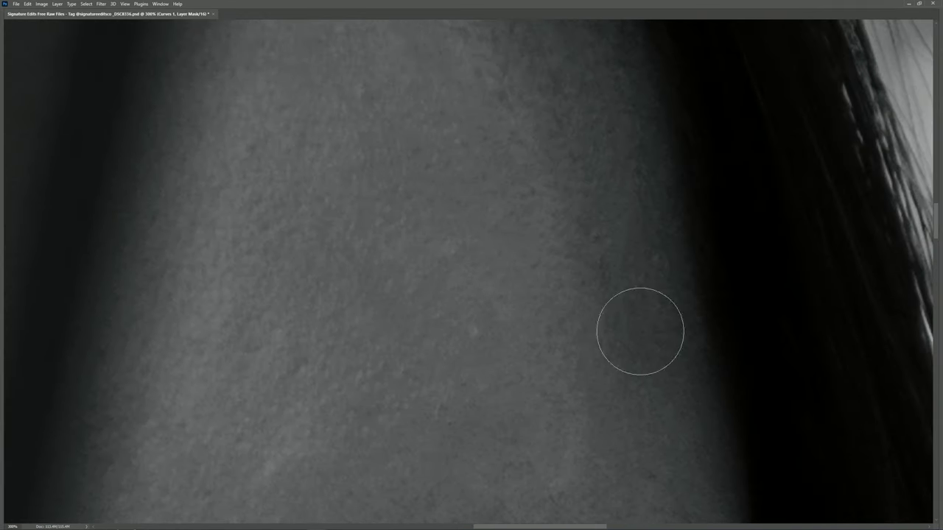
{"action": "key", "text": "Tab"}
Reselect the Curves 1 mask and zoom out to judge the evened forehead tone
{"action": "left_click", "coordinate": [851, 384]}
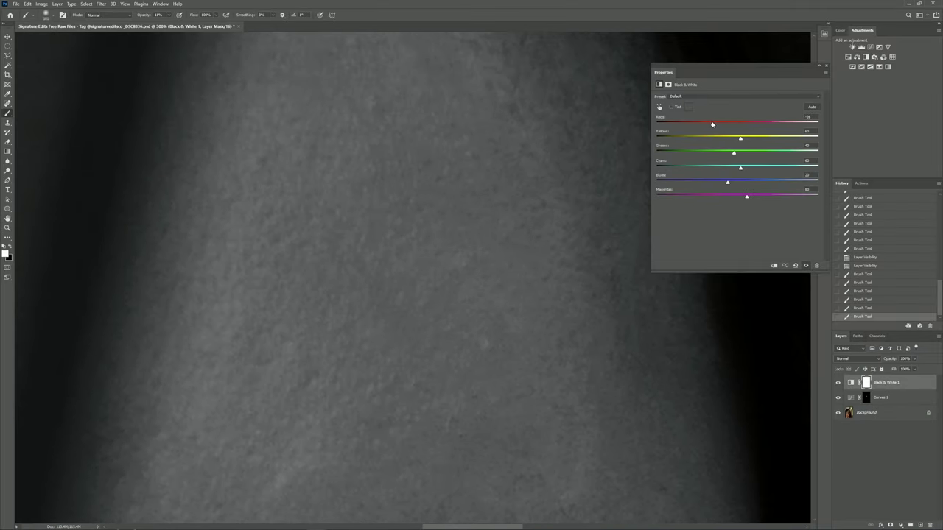
{"action": "left_click", "coordinate": [871, 399]}
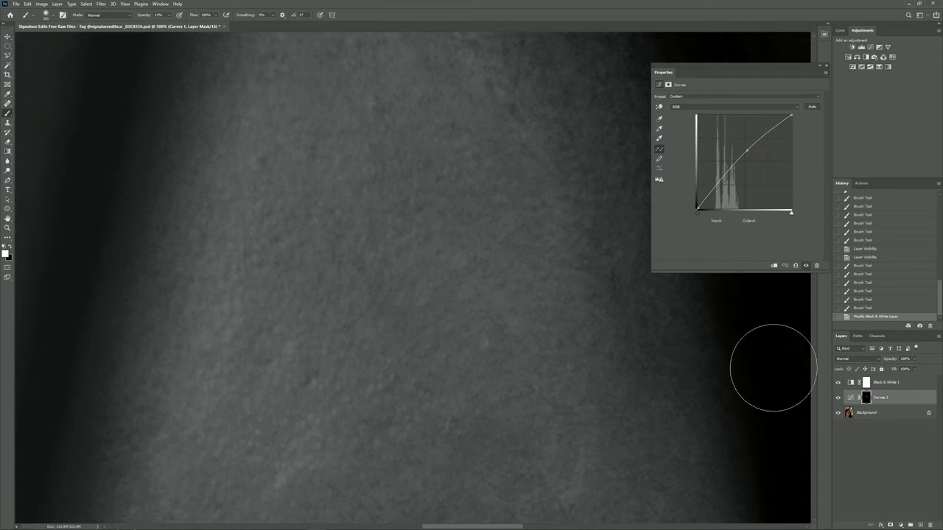
{"action": "key", "text": "Tab"}
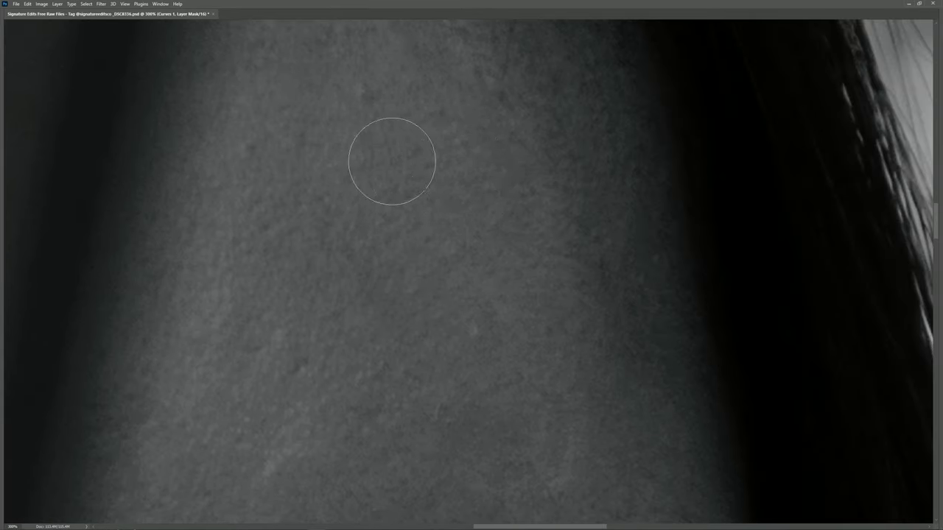
{"action": "key", "text": "ctrl+minus"}
{"action": "key", "text": "ctrl+minus"}
{"action": "key", "text": "ctrl+minus"}
{"action": "scroll", "coordinate": [415, 247], "scroll_direction": "up", "scroll_amount": 1}
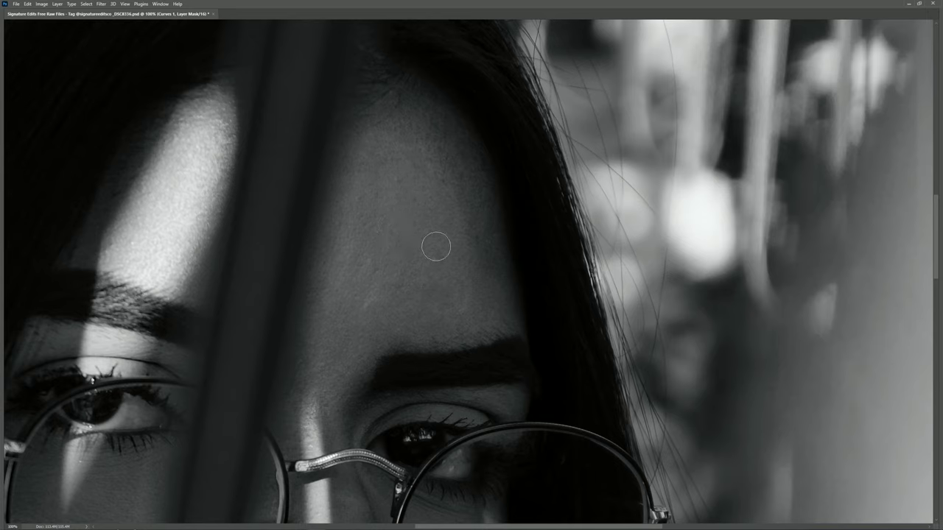
{"action": "scroll", "coordinate": [427, 238], "scroll_direction": "down", "scroll_amount": 2}
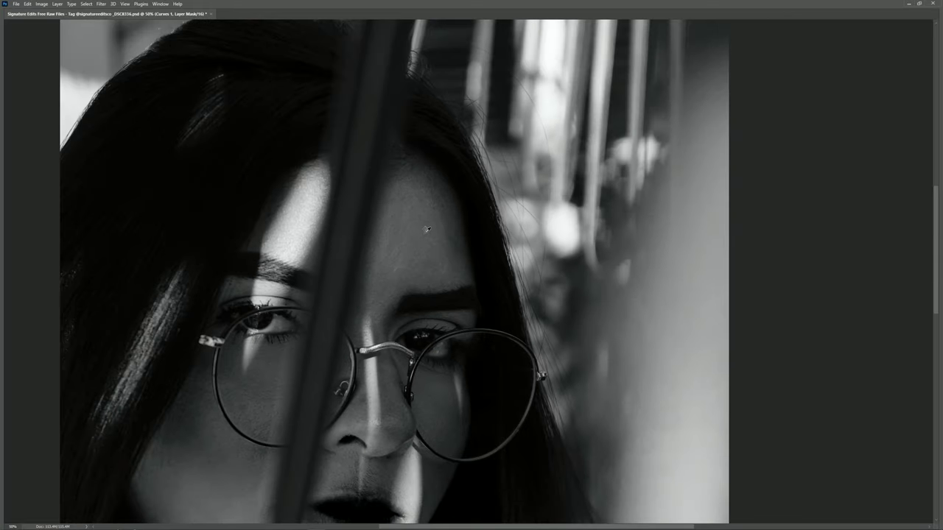
{"action": "scroll", "coordinate": [388, 275], "scroll_direction": "up", "scroll_amount": 1}
{"action": "scroll", "coordinate": [389, 251], "scroll_direction": "up", "scroll_amount": 2}
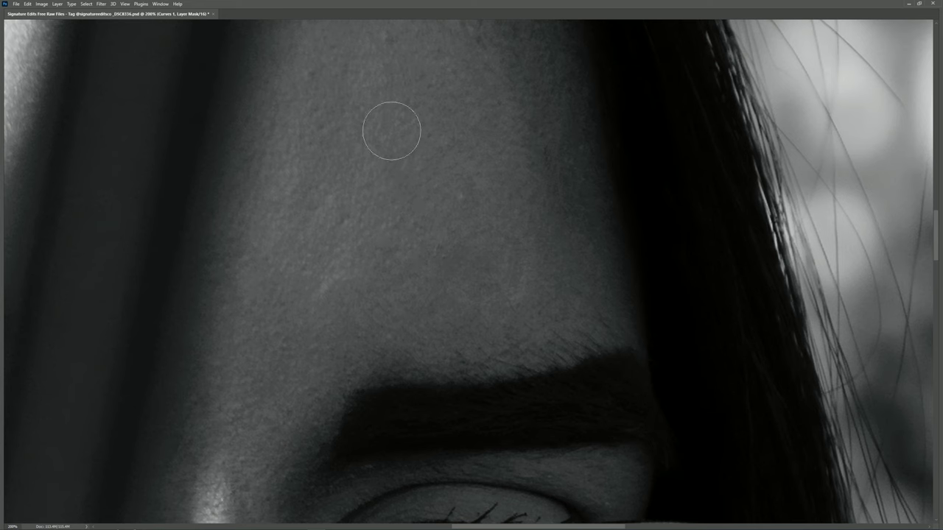
{"action": "scroll", "coordinate": [390, 265], "scroll_direction": "down", "scroll_amount": 3}
{"action": "scroll", "coordinate": [405, 221], "scroll_direction": "down", "scroll_amount": 3}
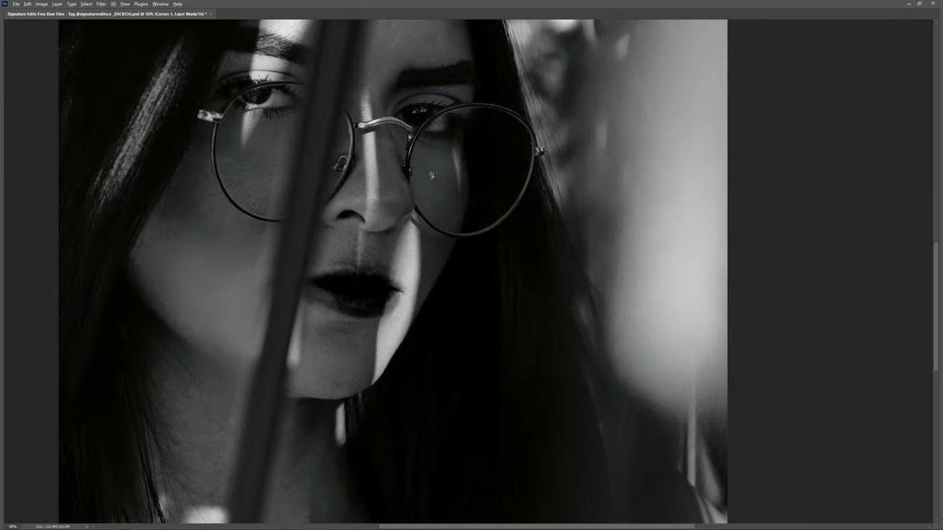
{"action": "scroll", "coordinate": [431, 169], "scroll_direction": "up", "scroll_amount": 3}
{"action": "key", "text": "Tab"}
{"action": "key", "text": "Tab"}
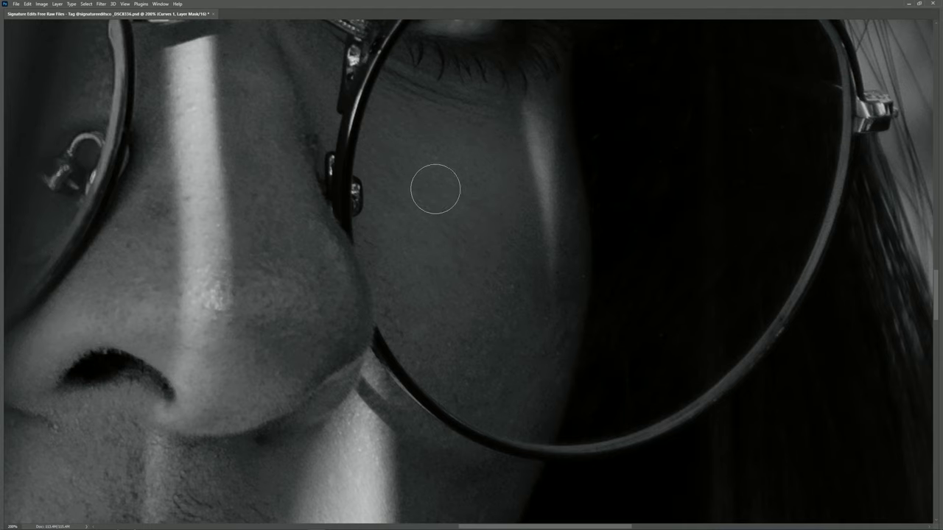
Fit the image and compare the face with and without the Curves 1 adjustment
{"action": "key", "text": "Tab"}
{"action": "key", "text": "Tab"}
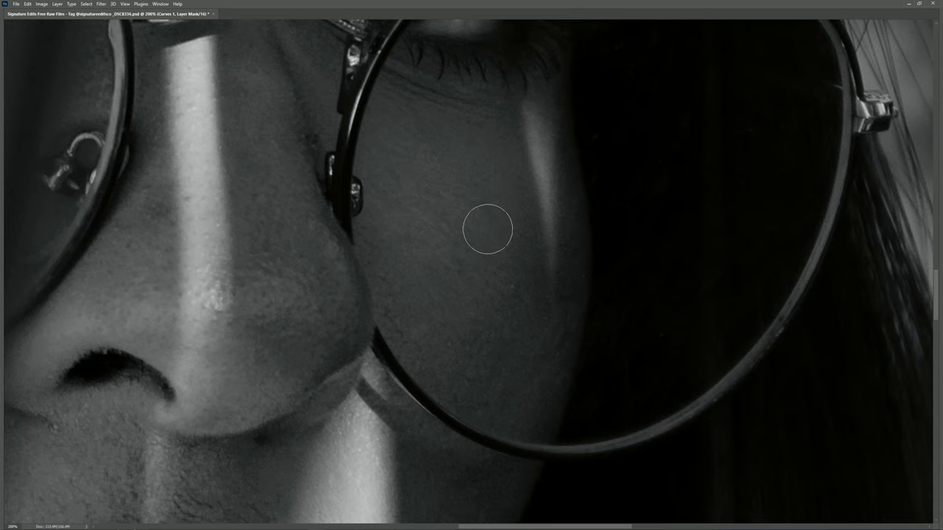
{"action": "key", "text": "ctrl+0"}
{"action": "key", "text": "Tab"}
{"action": "left_click", "coordinate": [838, 398]}
{"action": "scroll", "coordinate": [414, 318], "scroll_direction": "up", "scroll_amount": 1}
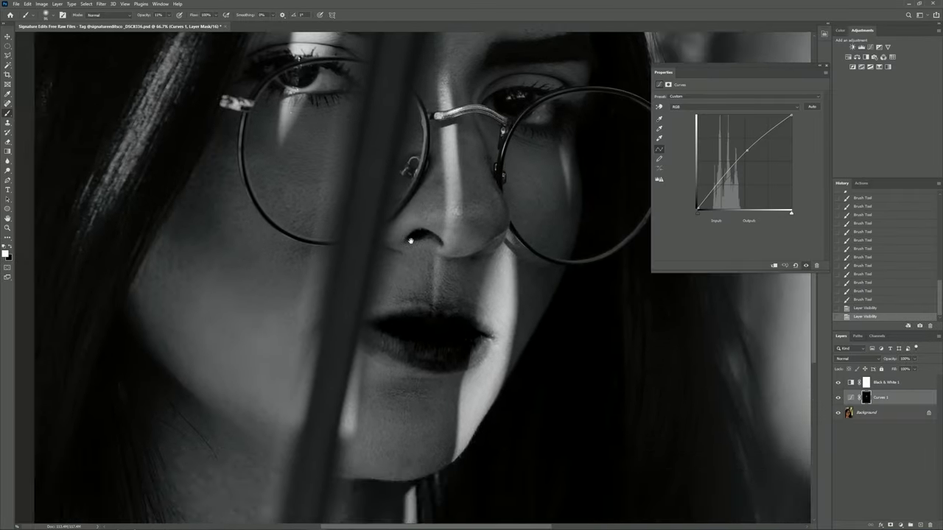
{"action": "key", "text": "Tab"}
Resize the brush and brush the Curves 1 adjustment over the chin
{"action": "scroll", "coordinate": [208, 221], "scroll_direction": "up", "scroll_amount": 2}
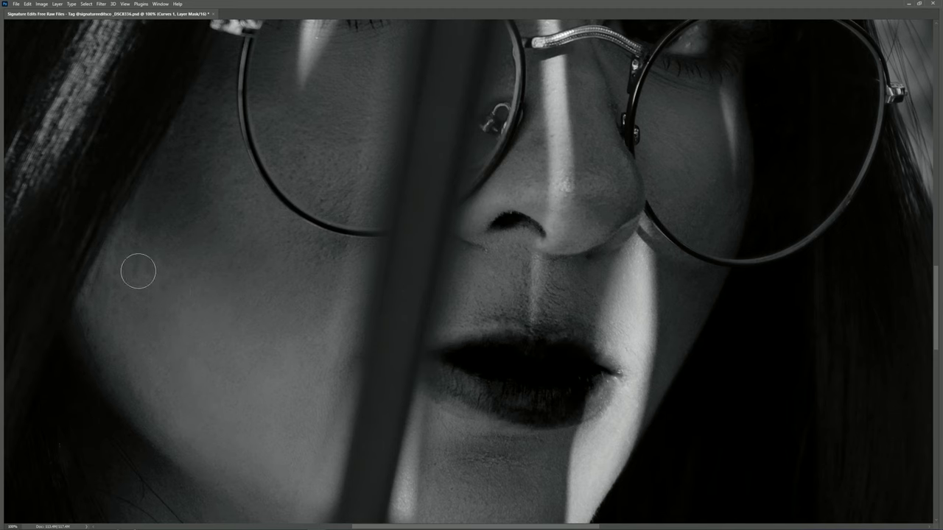
{"action": "scroll", "coordinate": [140, 273], "scroll_direction": "up", "scroll_amount": 2}
{"action": "scroll", "coordinate": [339, 196], "scroll_direction": "up", "scroll_amount": 3}
{"action": "left_click_drag", "start_coordinate": [348, 259], "coordinate": [317, 257]}
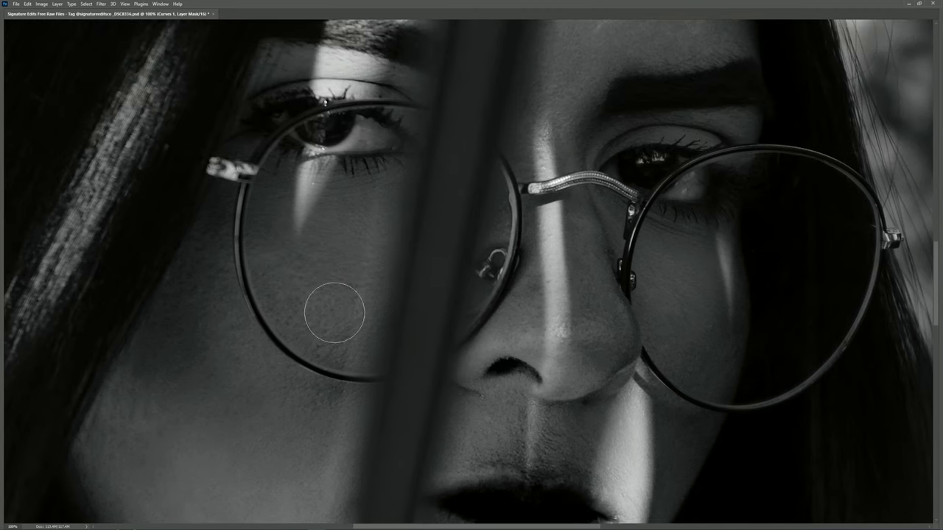
{"action": "scroll", "coordinate": [326, 210], "scroll_direction": "down", "scroll_amount": 3}
{"action": "scroll", "coordinate": [343, 244], "scroll_direction": "down", "scroll_amount": 1}
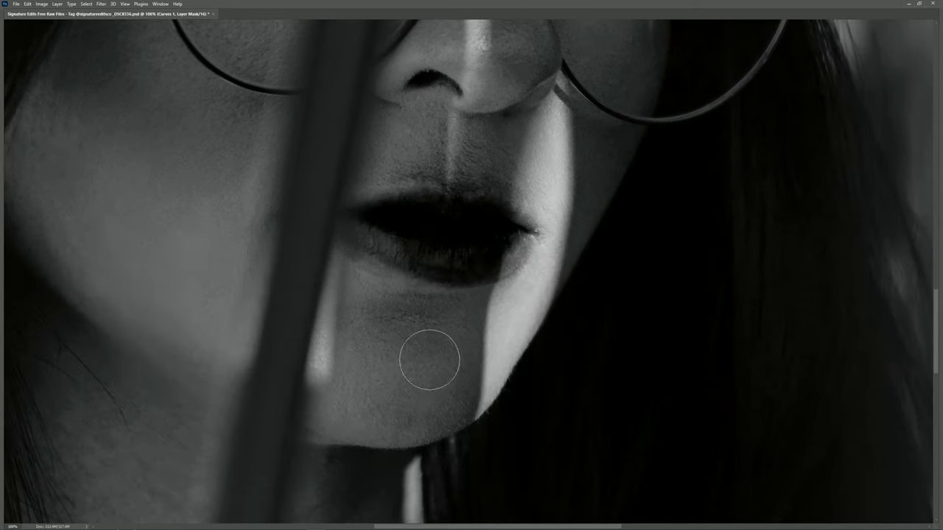
{"action": "scroll", "coordinate": [442, 362], "scroll_direction": "up", "scroll_amount": 1}
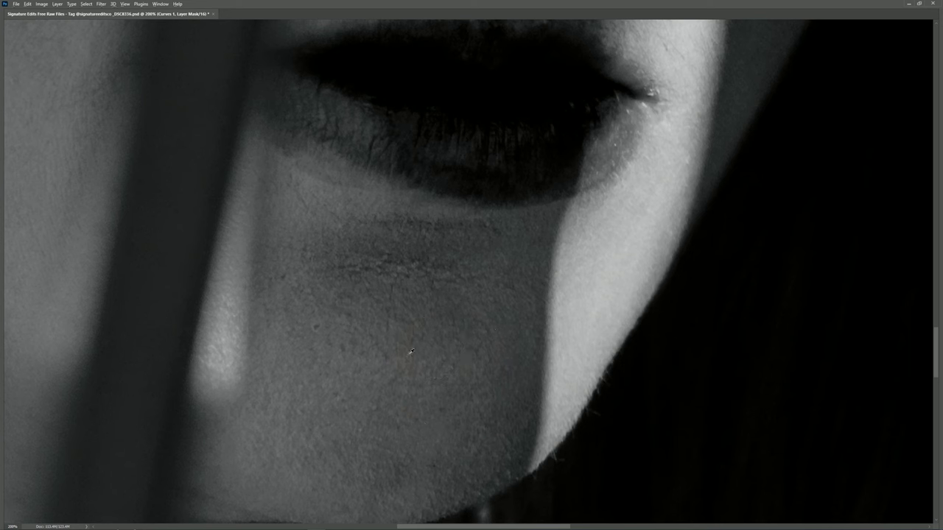
{"action": "scroll", "coordinate": [431, 339], "scroll_direction": "up", "scroll_amount": 1}
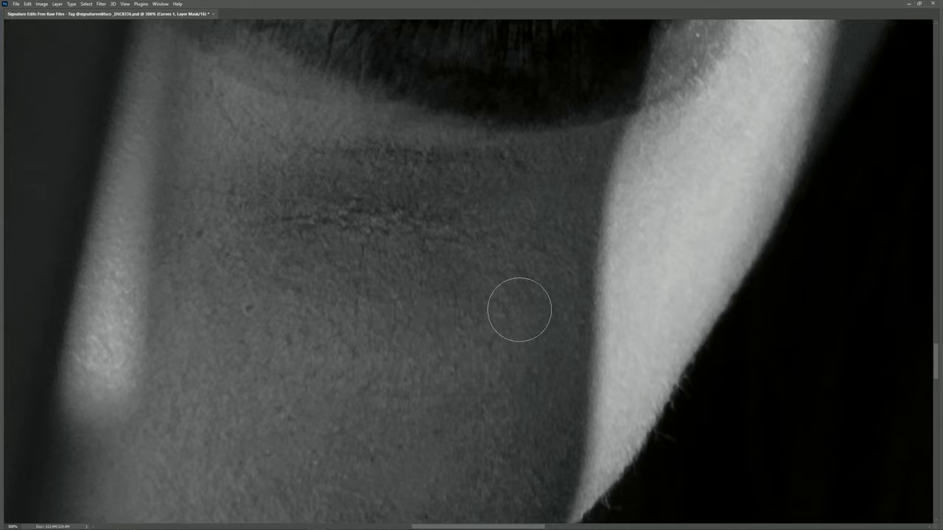
{"action": "key", "text": "bracketright"}
{"action": "key", "text": "bracketright"}
{"action": "key", "text": "bracketright"}
{"action": "left_click_drag", "start_coordinate": [537, 326], "coordinate": [530, 228]}
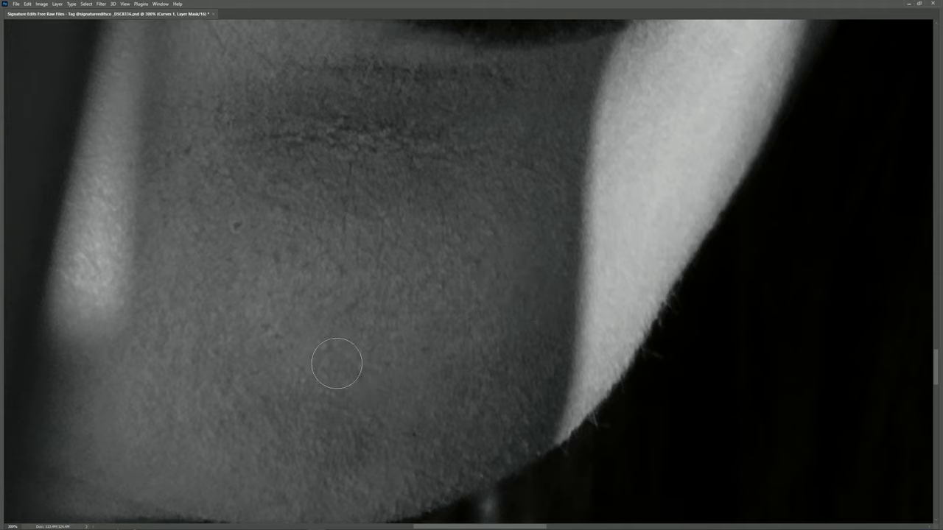
Brush the shadowed lower cheek with a finer brush and restore the panels
{"action": "key", "text": "bracketleft"}
{"action": "key", "text": "bracketleft"}
{"action": "key", "text": "bracketleft"}
{"action": "key", "text": "bracketright"}
{"action": "key", "text": "bracketright"}
{"action": "key", "text": "bracketright"}
{"action": "scroll", "coordinate": [458, 295], "scroll_direction": "down", "scroll_amount": 3}
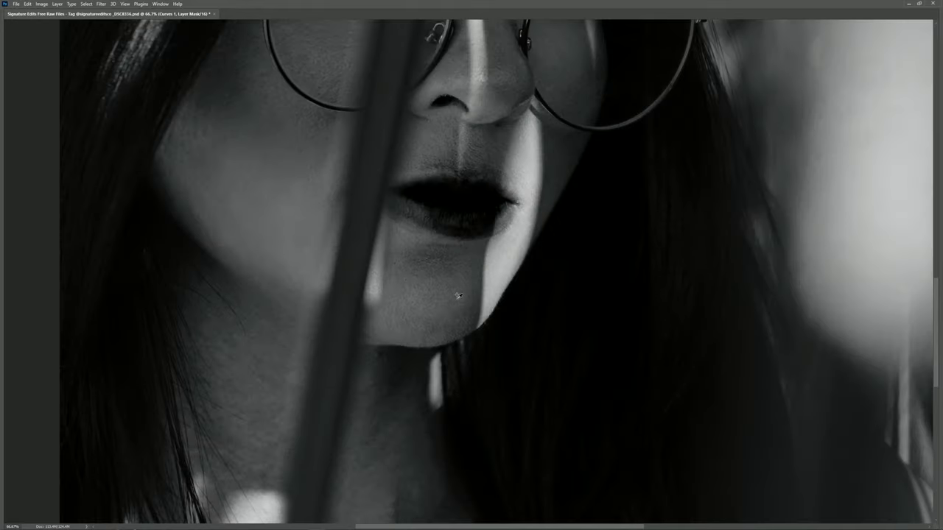
{"action": "scroll", "coordinate": [458, 294], "scroll_direction": "up", "scroll_amount": 2}
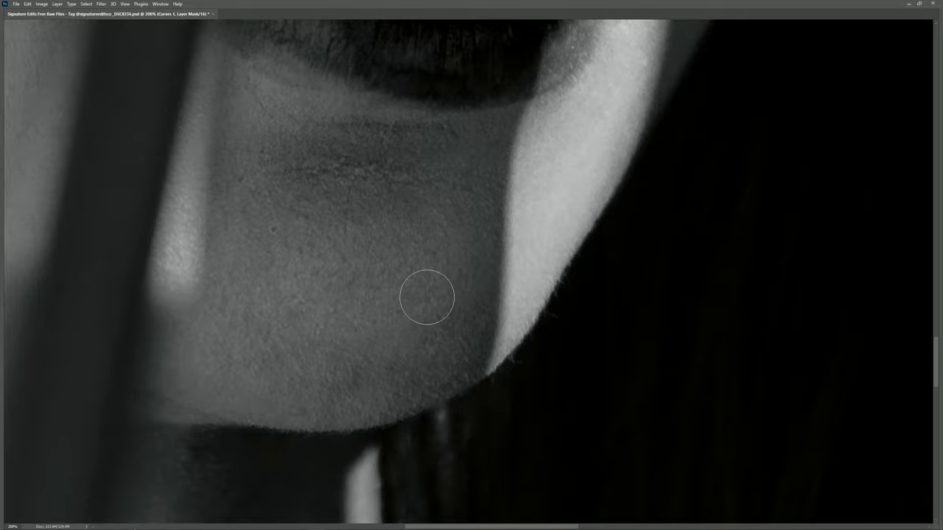
{"action": "scroll", "coordinate": [306, 297], "scroll_direction": "down", "scroll_amount": 2}
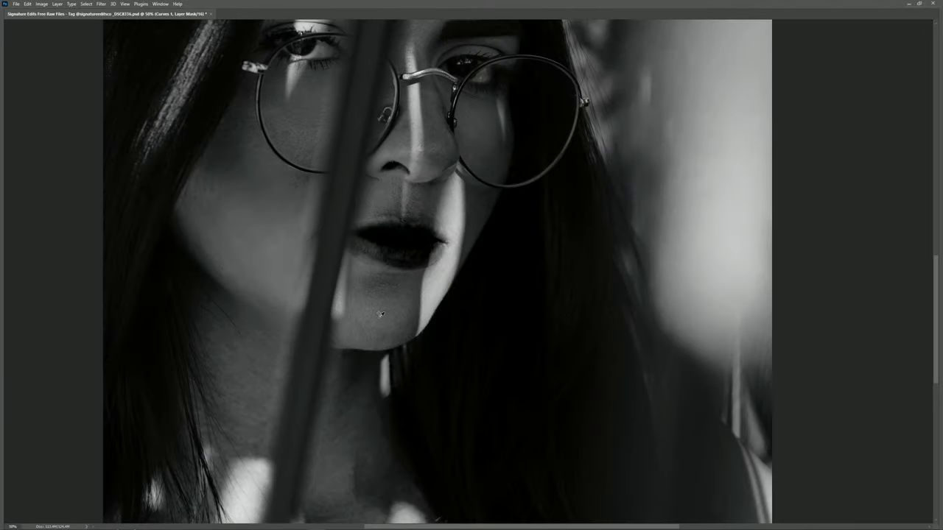
{"action": "scroll", "coordinate": [332, 332], "scroll_direction": "down", "scroll_amount": 1}
{"action": "scroll", "coordinate": [384, 432], "scroll_direction": "up", "scroll_amount": 3}
{"action": "scroll", "coordinate": [354, 400], "scroll_direction": "up", "scroll_amount": 2}
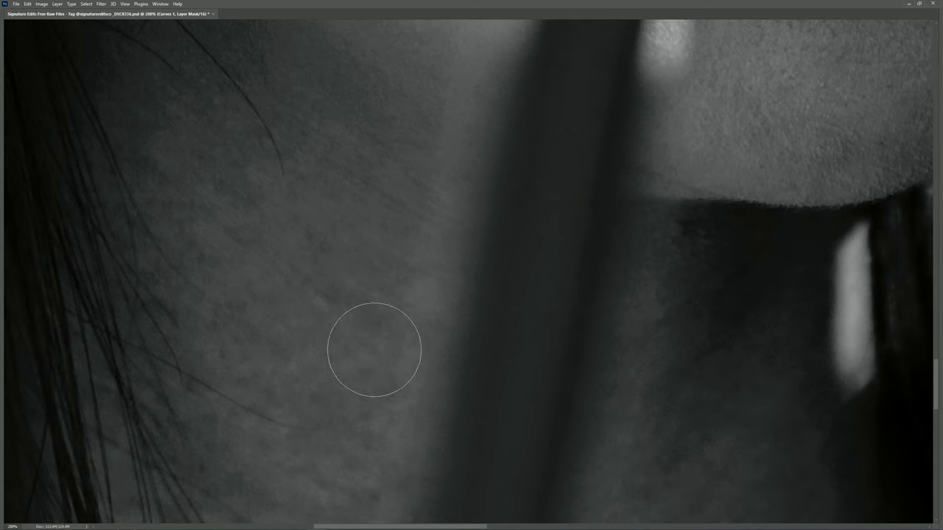
{"action": "scroll", "coordinate": [324, 328], "scroll_direction": "down", "scroll_amount": 2}
{"action": "key", "text": "bracketleft"}
{"action": "key", "text": "bracketleft"}
{"action": "key", "text": "bracketleft"}
{"action": "key", "text": "Tab"}
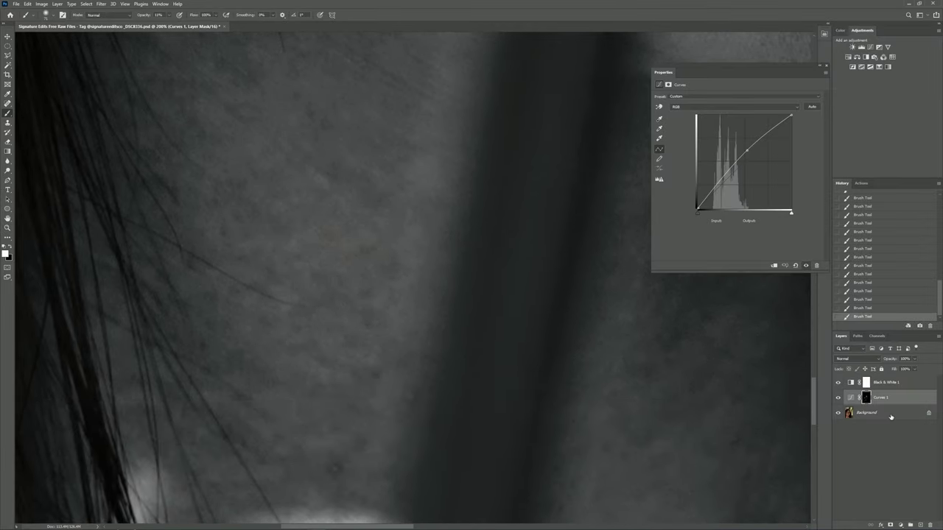
Add a brightening Curves 2 layer above Background with an inverted, fully hidden mask
{"action": "left_click", "coordinate": [891, 416]}
{"action": "left_click", "coordinate": [870, 47]}
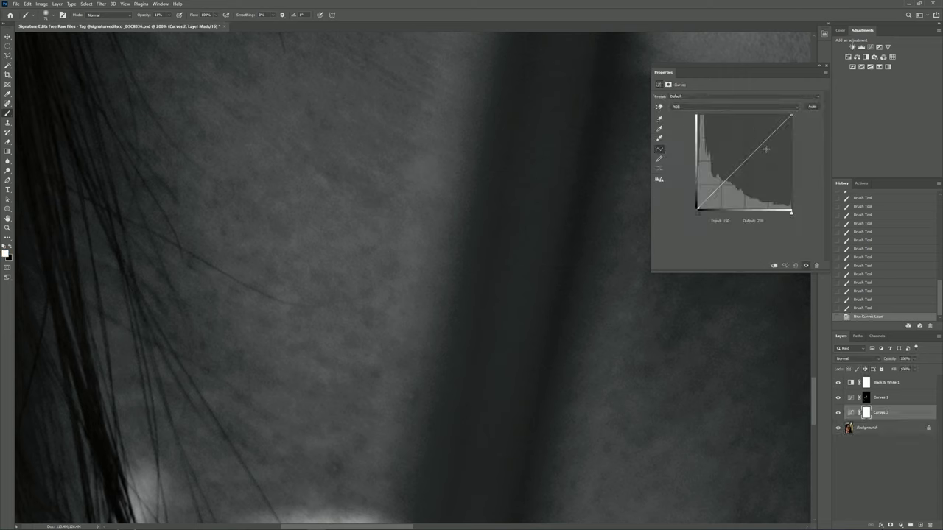
{"action": "left_click_drag", "start_coordinate": [765, 139], "coordinate": [764, 131]}
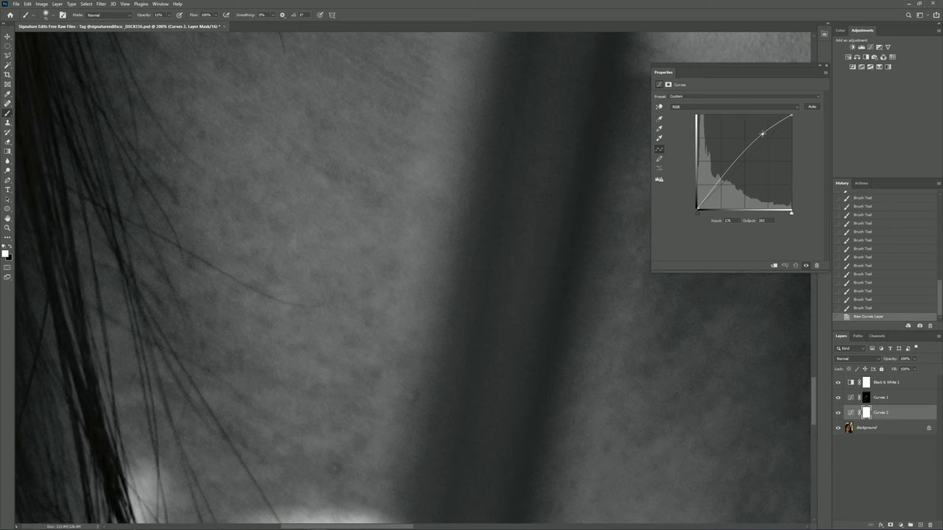
{"action": "key", "text": "ctrl+i"}
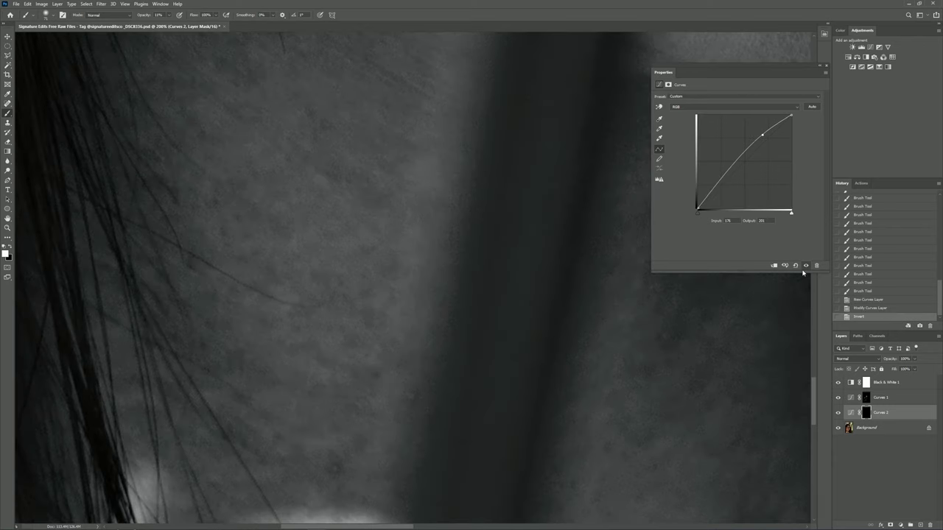
Paint Curves 2 brightening onto the dark patches of the cheek and neck
{"action": "key", "text": "Tab"}
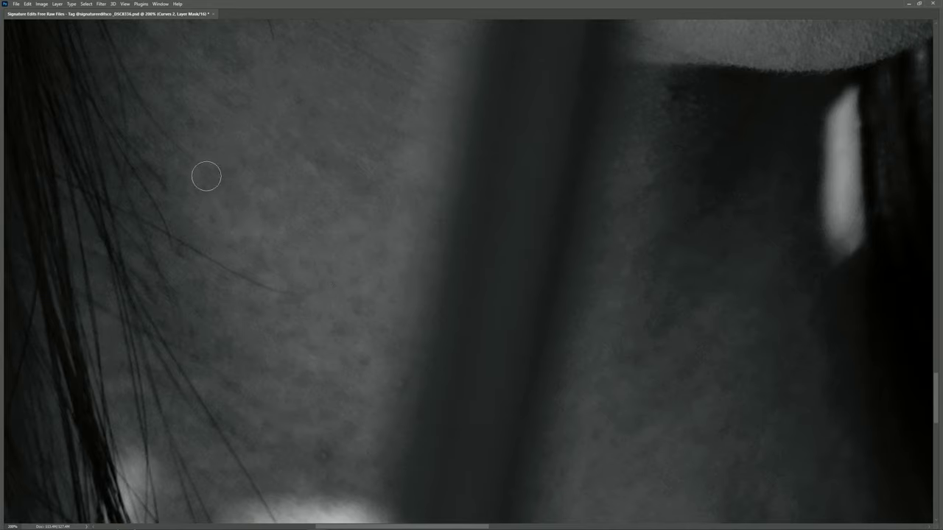
{"action": "left_click_drag", "start_coordinate": [252, 90], "coordinate": [270, 200]}
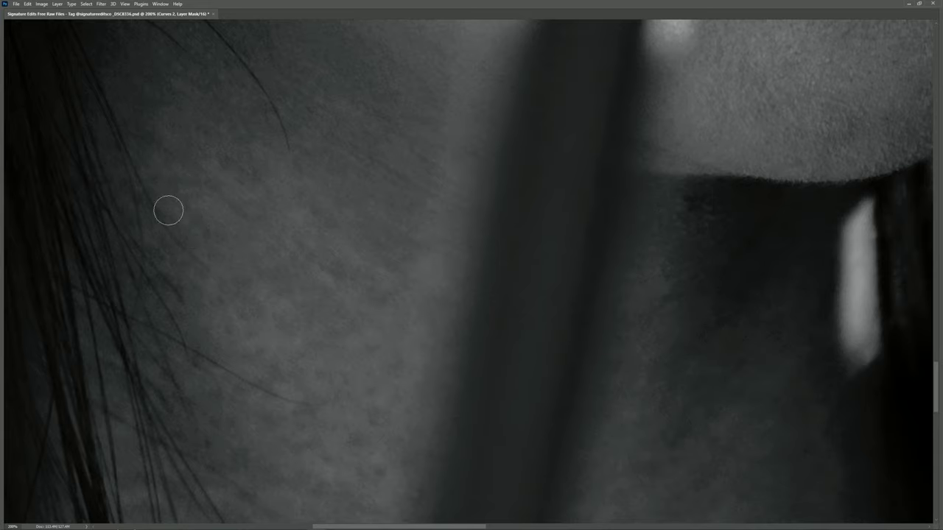
{"action": "left_click_drag", "start_coordinate": [219, 250], "coordinate": [172, 161]}
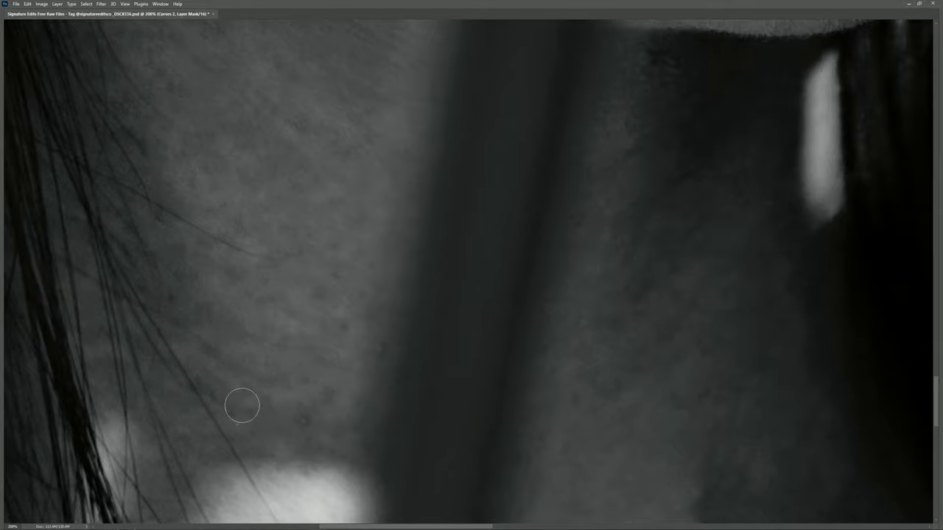
{"action": "scroll", "coordinate": [317, 359], "scroll_direction": "down", "scroll_amount": 5}
{"action": "key", "text": "Tab"}
Toggle Curves 2 on and off to compare the brightening full-window
{"action": "left_click", "coordinate": [838, 414]}
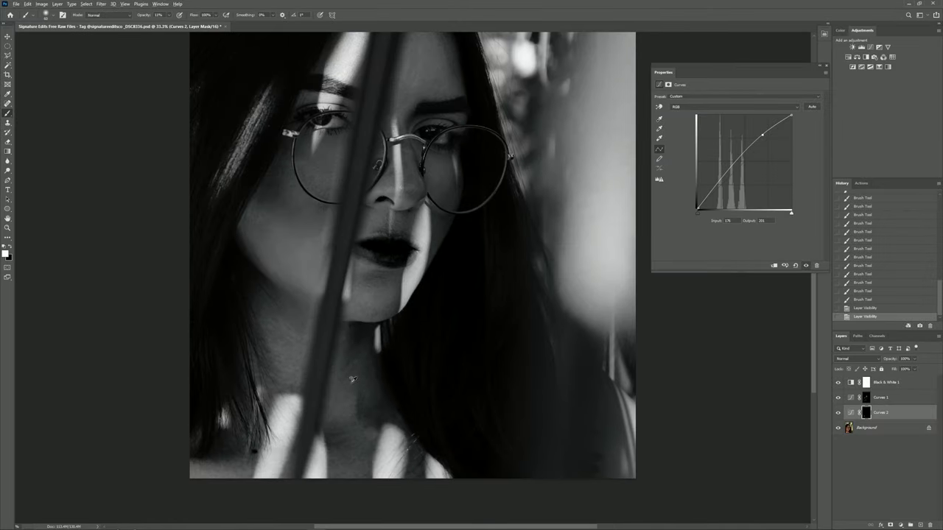
{"action": "scroll", "coordinate": [352, 380], "scroll_direction": "up", "scroll_amount": 5}
{"action": "key", "text": "Tab"}
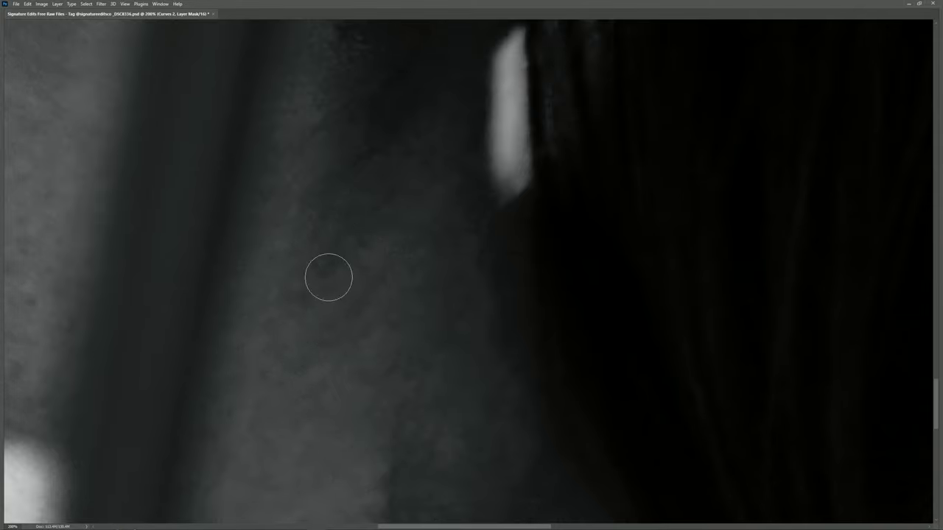
{"action": "scroll", "coordinate": [383, 374], "scroll_direction": "down", "scroll_amount": 5}
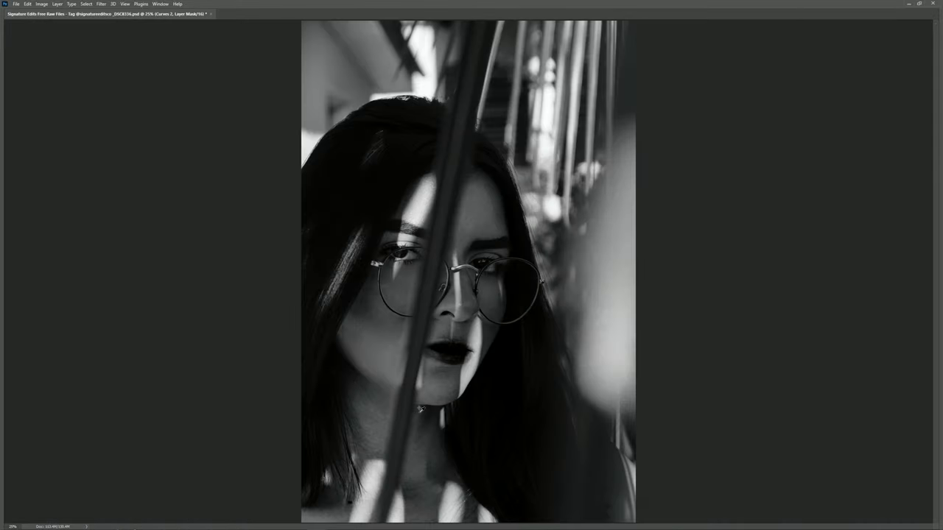
{"action": "key", "text": "Tab"}
Hide Black & White 1, group both Curves layers into Group 1, and merge visible
{"action": "left_click", "coordinate": [838, 383]}
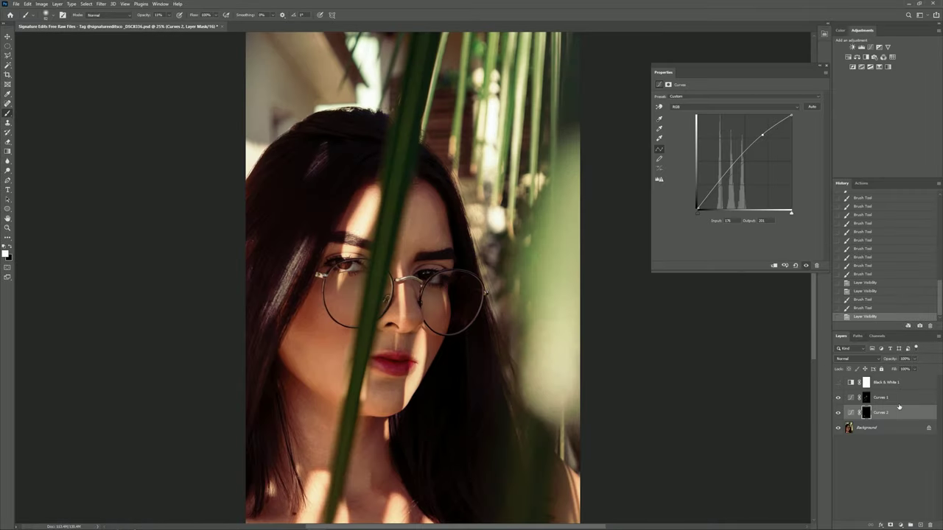
{"action": "left_click", "coordinate": [895, 399], "text": "shift"}
{"action": "key", "text": "ctrl+g"}
{"action": "left_click", "coordinate": [838, 396]}
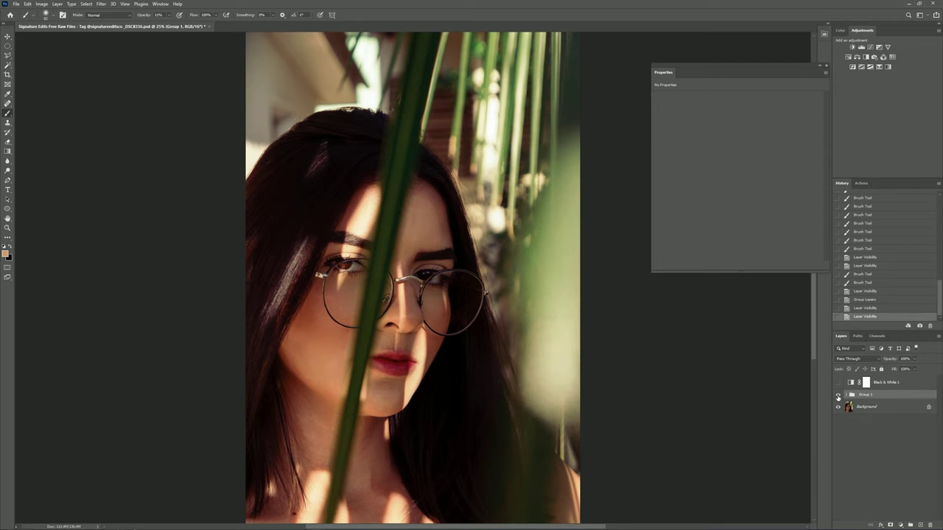
{"action": "left_click", "coordinate": [837, 396]}
{"action": "scroll", "coordinate": [536, 351], "scroll_direction": "down", "scroll_amount": 1}
{"action": "key", "text": "ctrl+shift+e"}
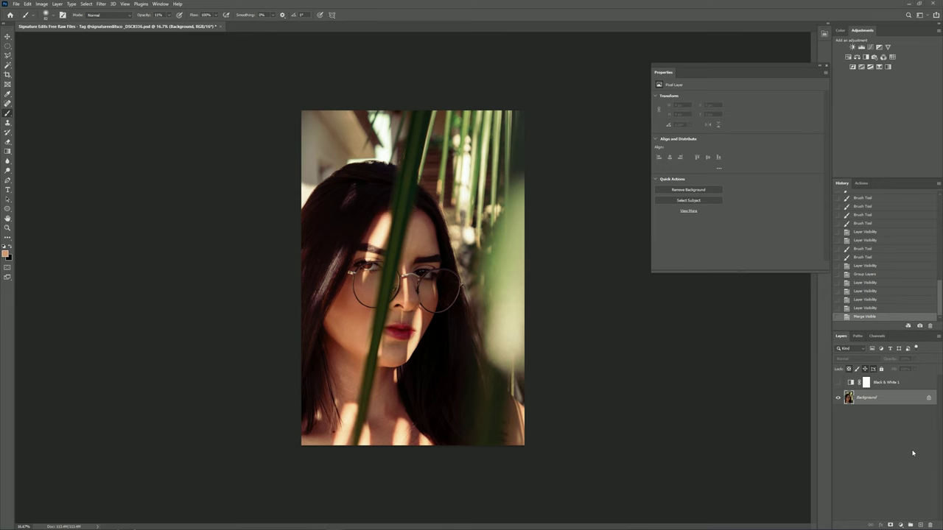
Close the floating Properties panel and view the image at 50%
{"action": "key", "text": "ctrl+plus"}
{"action": "key", "text": "ctrl+plus"}
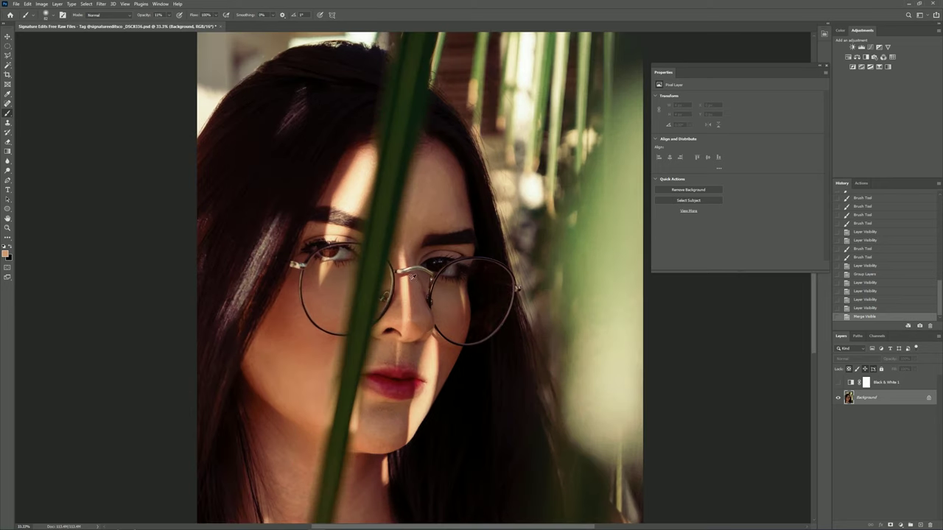
{"action": "key", "text": "ctrl+plus"}
{"action": "key", "text": "ctrl+plus"}
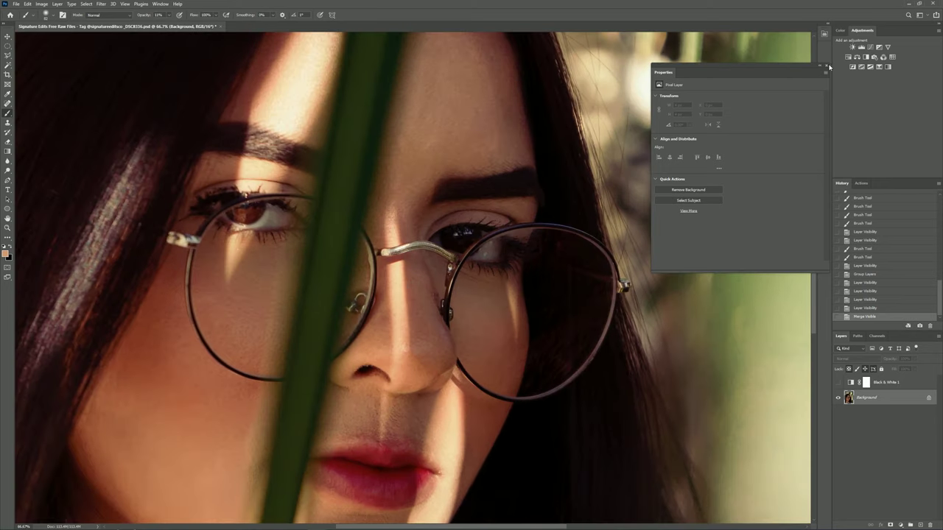
{"action": "left_click", "coordinate": [829, 67]}
{"action": "key", "text": "ctrl+0"}
{"action": "key", "text": "ctrl+plus"}
{"action": "key", "text": "ctrl+plus"}
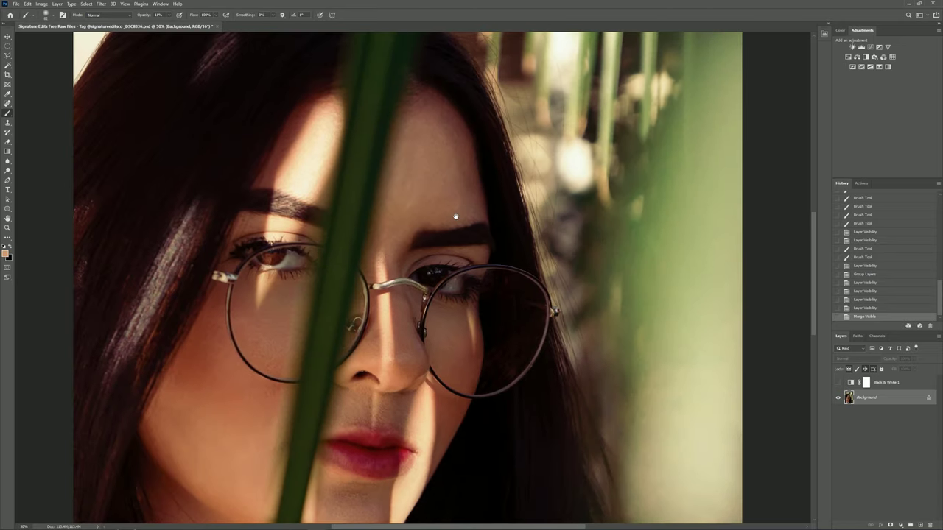
{"action": "left_click_drag", "start_coordinate": [456, 217], "coordinate": [446, 222]}
Run the frequency-separation action from the Actions panel and dismiss the unavailable-command warning
{"action": "left_click", "coordinate": [870, 186]}
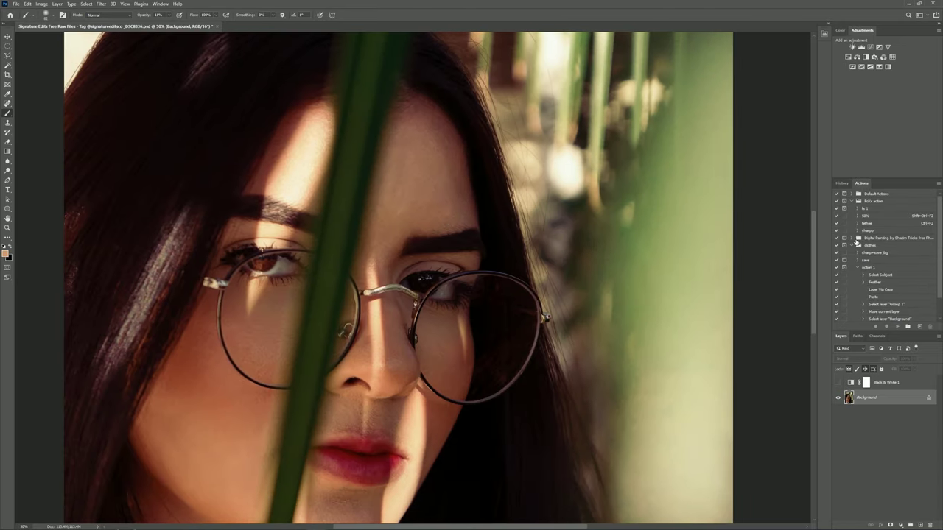
{"action": "left_click", "coordinate": [852, 246]}
{"action": "left_click", "coordinate": [867, 210]}
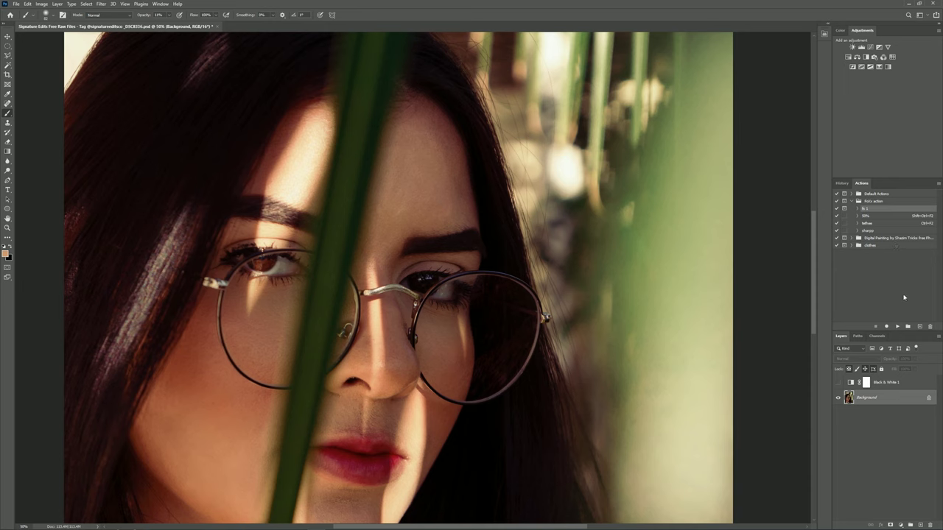
{"action": "left_click", "coordinate": [898, 327]}
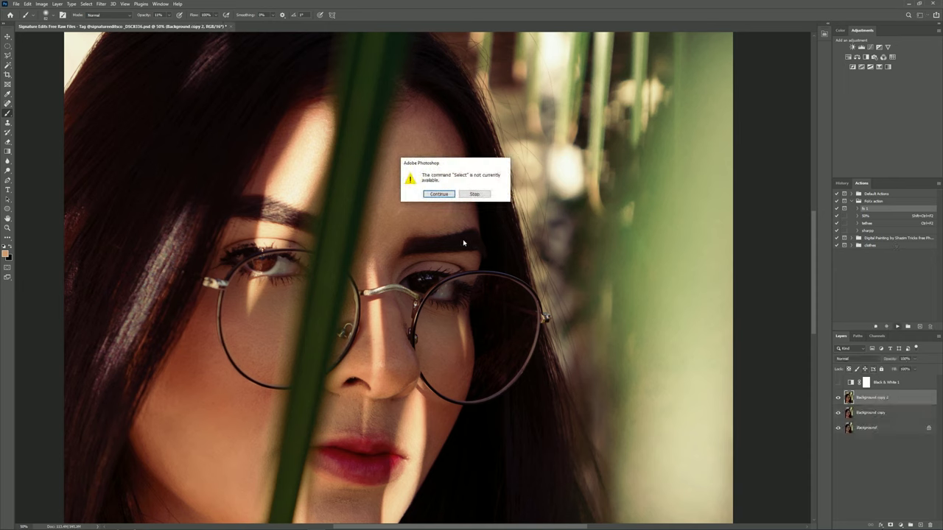
{"action": "left_click", "coordinate": [474, 194]}
Delete the two Background copy layers and the Black & White 1 layer
{"action": "left_click", "coordinate": [876, 414], "text": "shift"}
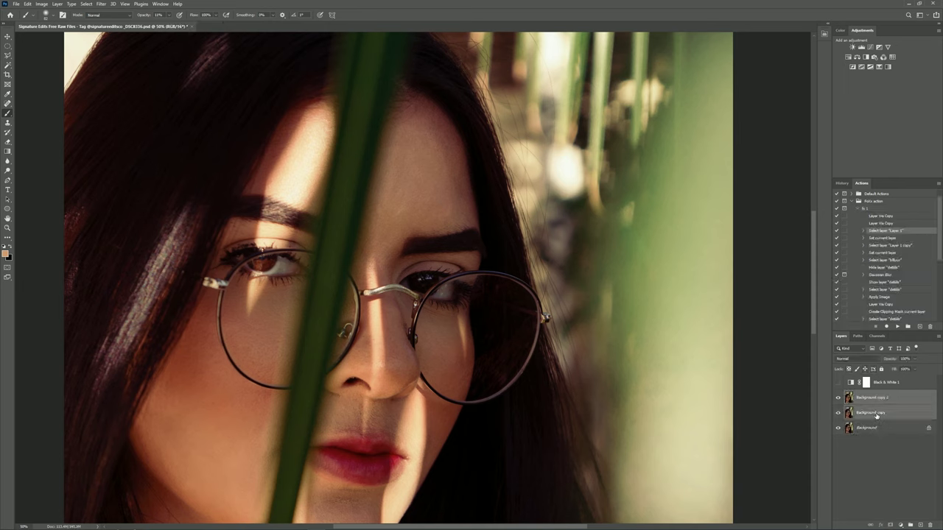
{"action": "key", "text": "Delete"}
{"action": "left_click", "coordinate": [893, 382]}
{"action": "key", "text": "Delete"}
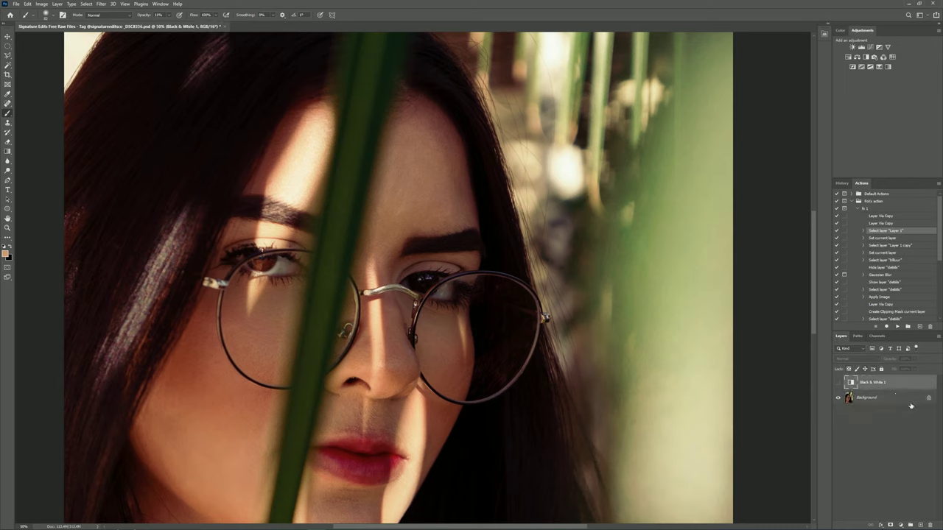
Rerun the frequency-separation action, apply its Gaussian Blur radius, and expand the fs 111 group
{"action": "left_click", "coordinate": [860, 209]}
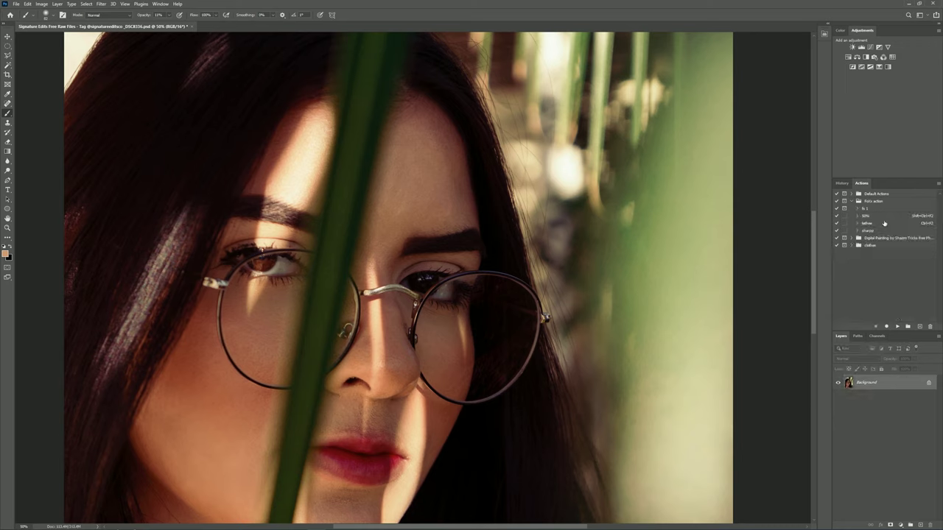
{"action": "left_click", "coordinate": [897, 327]}
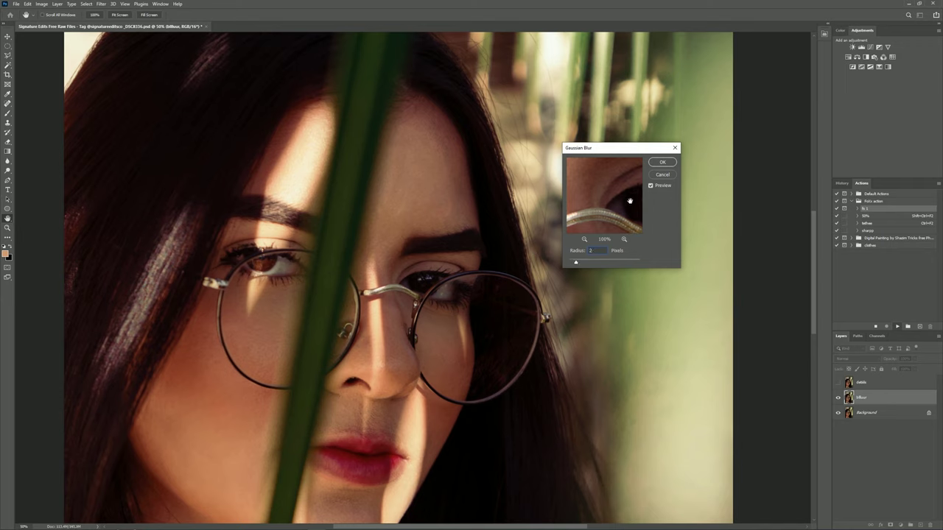
{"action": "left_click", "coordinate": [603, 252]}
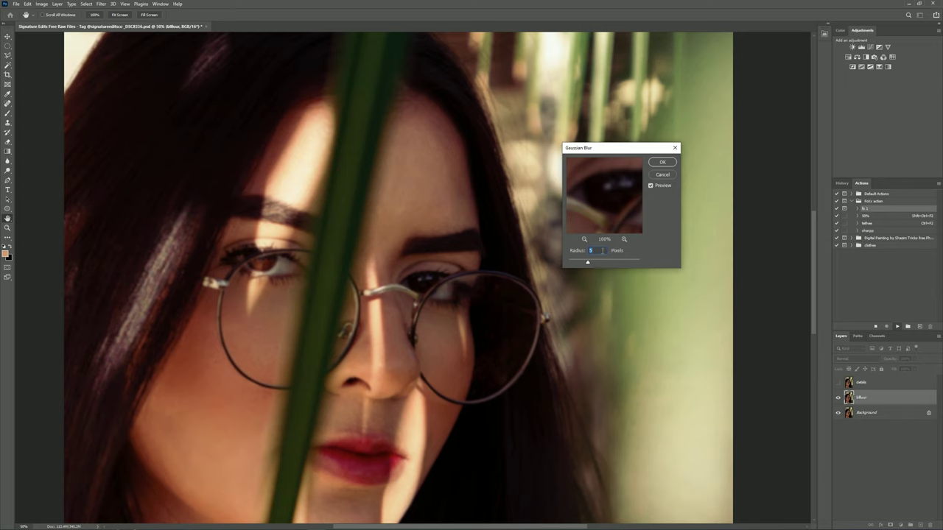
{"action": "type", "text": "4"}
{"action": "left_click", "coordinate": [662, 162]}
{"action": "left_click", "coordinate": [848, 380]}
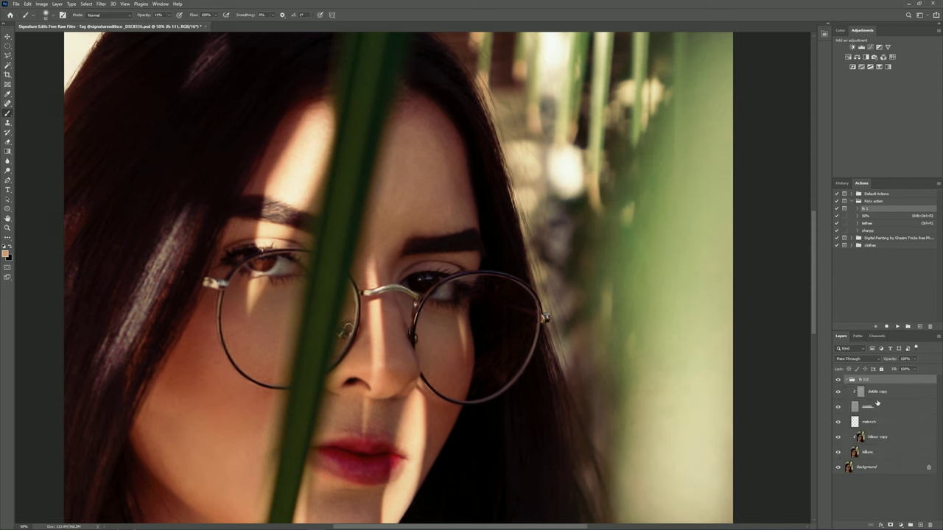
Select the blurred layer, switch to the Mixer Brush, and zoom to 100% full-screen
{"action": "left_click", "coordinate": [872, 439]}
{"action": "right_click", "coordinate": [8, 113]}
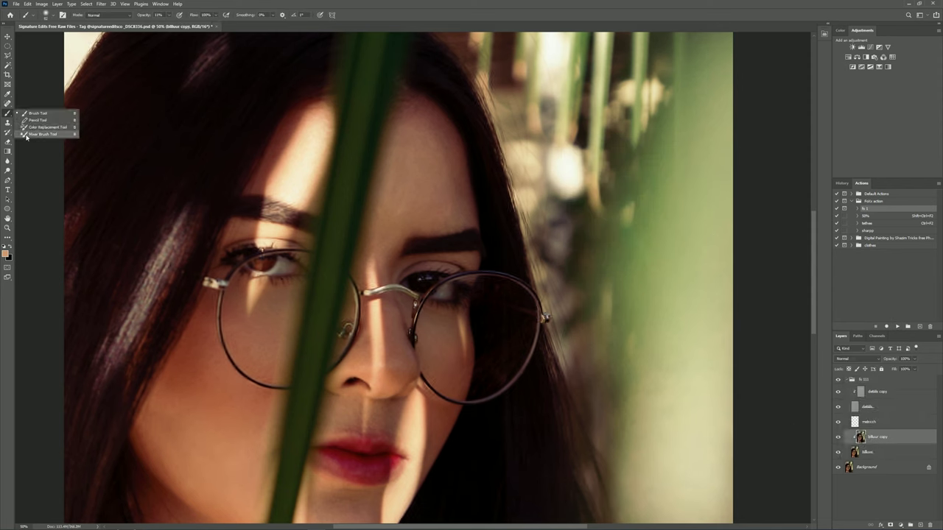
{"action": "left_click", "coordinate": [29, 135]}
{"action": "key", "text": "Tab"}
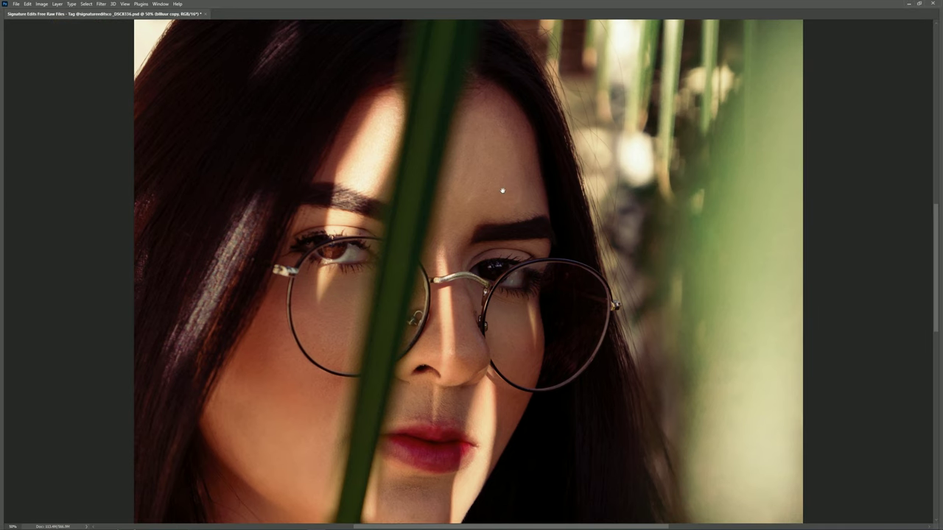
{"action": "key", "text": "ctrl+plus"}
{"action": "key", "text": "ctrl+plus"}
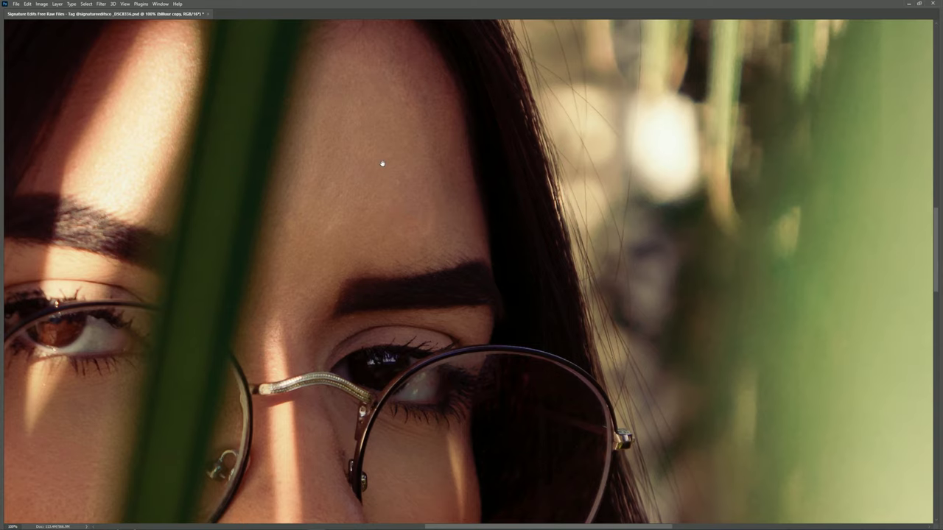
{"action": "key", "text": "ctrl+plus"}
{"action": "key", "text": "ctrl+minus"}
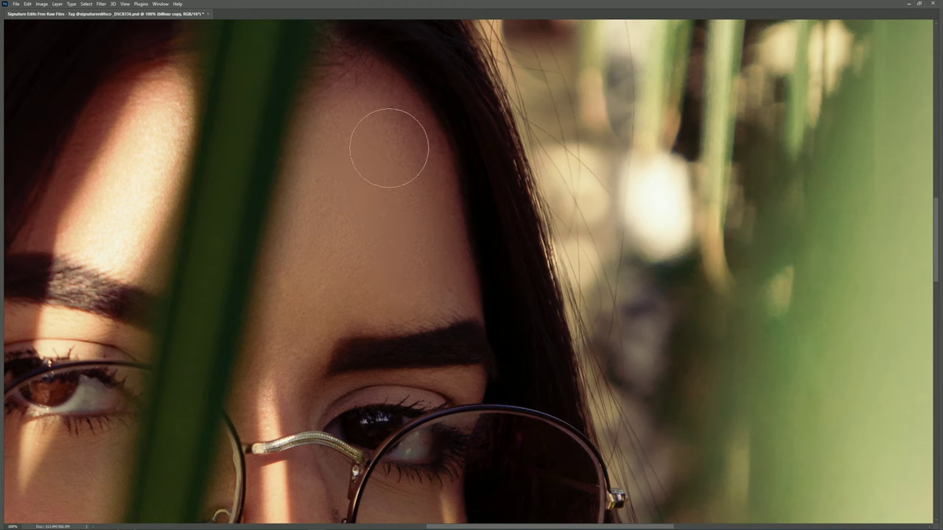
Brush the forehead and nose skin with the Mixer Brush to even the tone
{"action": "left_click_drag", "start_coordinate": [314, 248], "coordinate": [403, 263]}
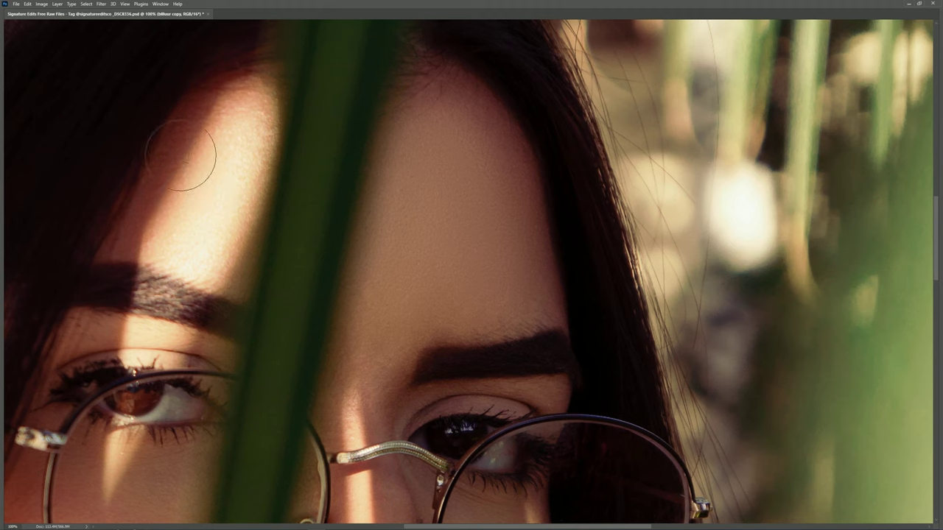
{"action": "scroll", "coordinate": [318, 189], "scroll_direction": "down", "scroll_amount": 3}
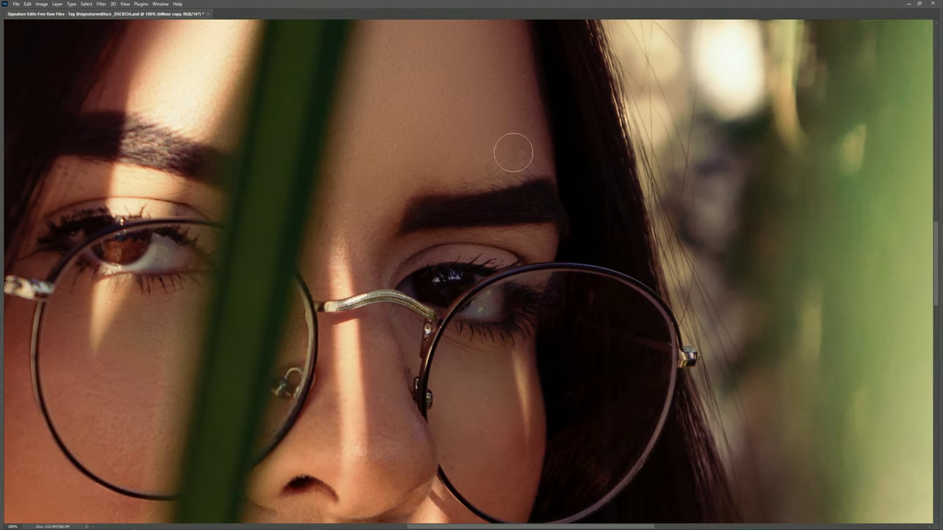
{"action": "scroll", "coordinate": [371, 177], "scroll_direction": "down", "scroll_amount": 2}
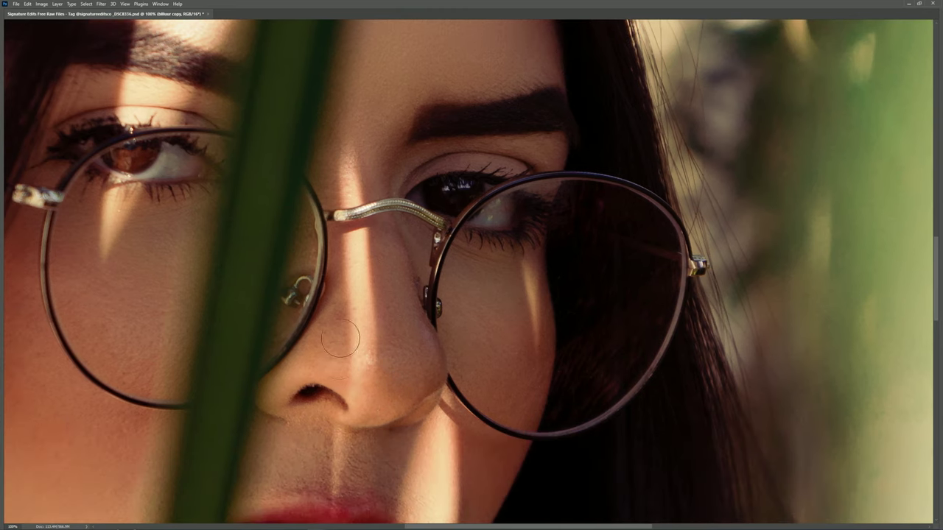
{"action": "left_click_drag", "start_coordinate": [504, 340], "coordinate": [427, 290]}
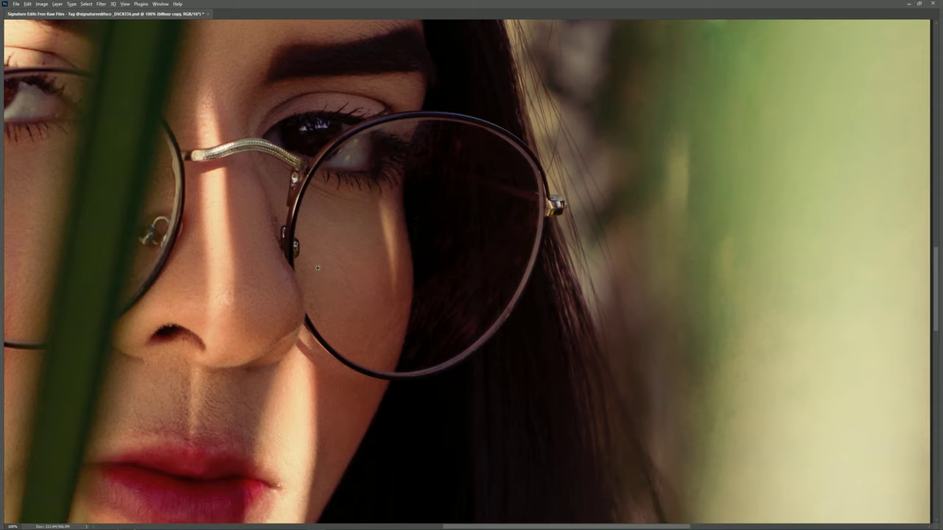
Zoom in on the left cheek and enlarge the Mixer Brush to blend it
{"action": "scroll", "coordinate": [365, 280], "scroll_direction": "up", "scroll_amount": 1}
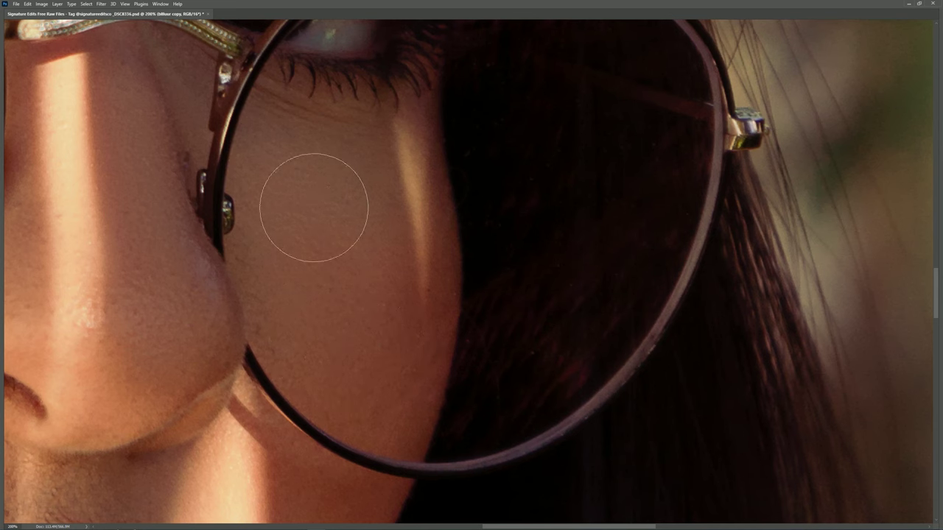
{"action": "scroll", "coordinate": [343, 216], "scroll_direction": "down", "scroll_amount": 5}
{"action": "scroll", "coordinate": [337, 210], "scroll_direction": "up", "scroll_amount": 1}
{"action": "scroll", "coordinate": [309, 206], "scroll_direction": "up", "scroll_amount": 1}
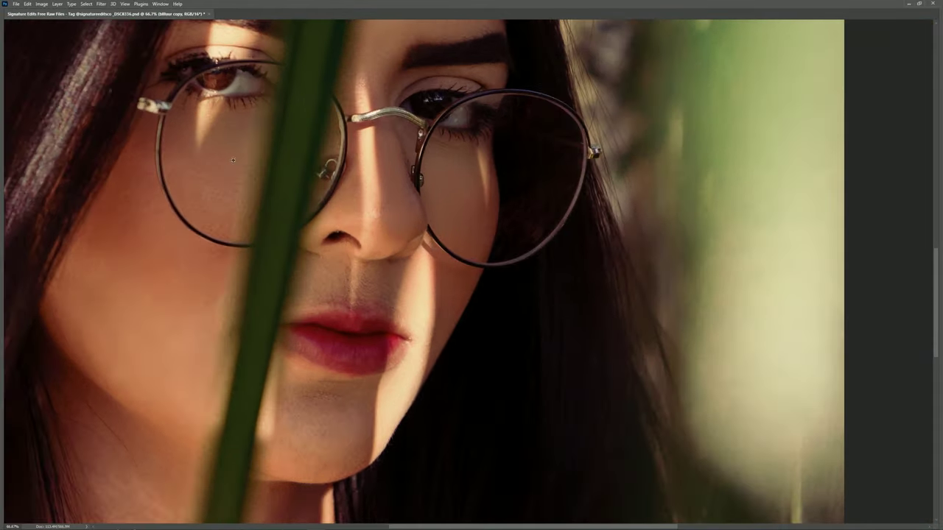
{"action": "scroll", "coordinate": [252, 195], "scroll_direction": "up", "scroll_amount": 1}
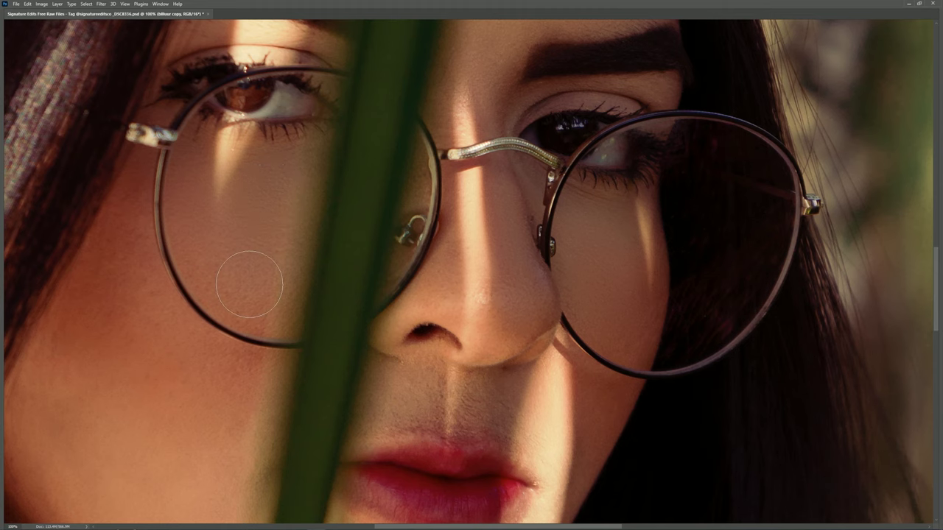
{"action": "left_click_drag", "start_coordinate": [273, 228], "coordinate": [350, 195]}
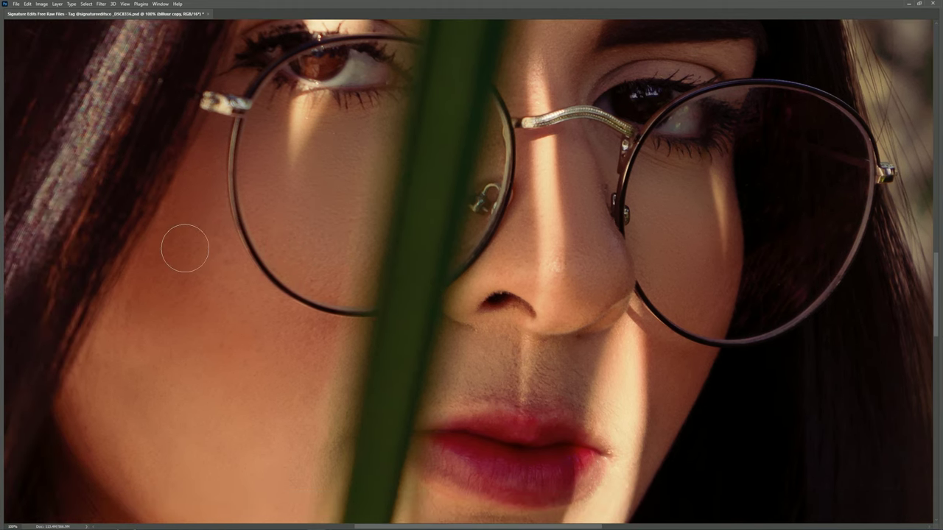
{"action": "key", "text": "bracketright"}
{"action": "key", "text": "bracketright"}
{"action": "key", "text": "bracketright"}
Shrink the Mixer Brush and blend the chin and the skin above the upper lip
{"action": "scroll", "coordinate": [179, 329], "scroll_direction": "down", "scroll_amount": 3}
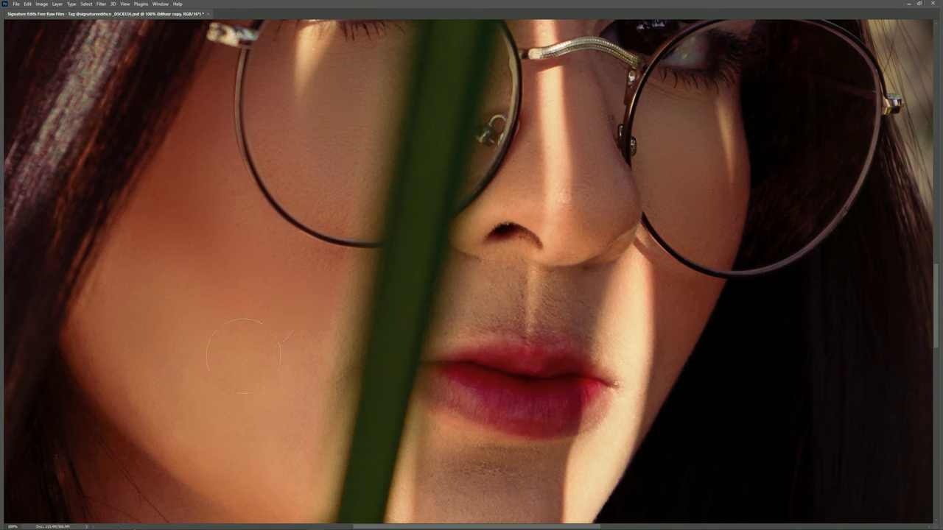
{"action": "scroll", "coordinate": [278, 381], "scroll_direction": "down", "scroll_amount": 3}
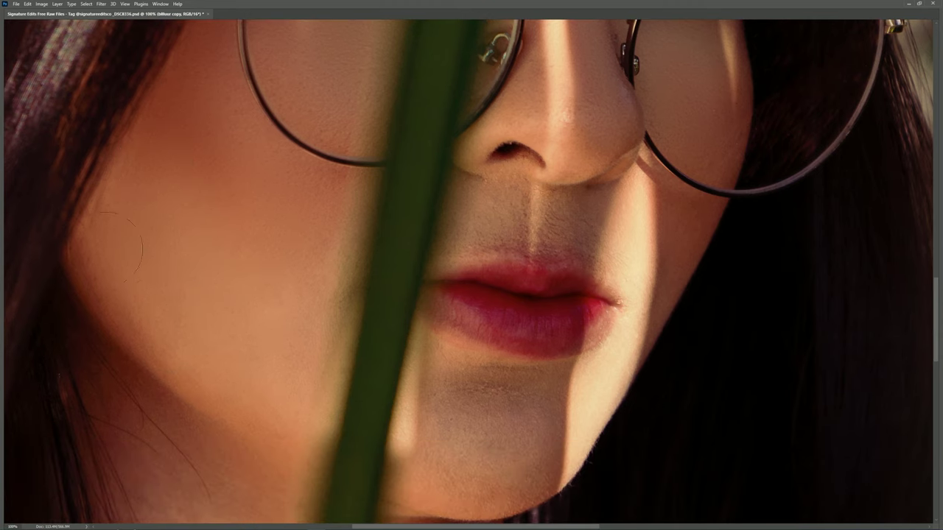
{"action": "scroll", "coordinate": [500, 239], "scroll_direction": "down", "scroll_amount": 3}
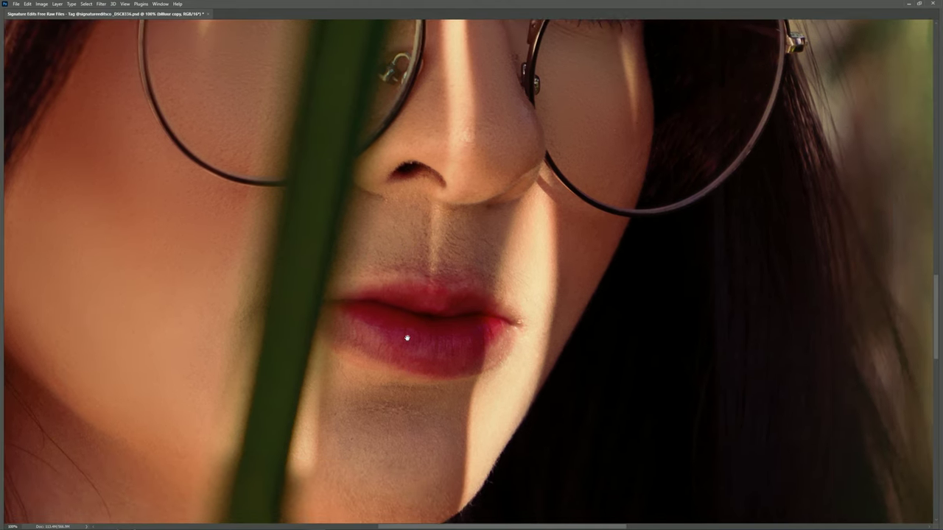
{"action": "scroll", "coordinate": [406, 337], "scroll_direction": "right", "scroll_amount": 3}
{"action": "right_click", "coordinate": [428, 358], "text": "alt"}
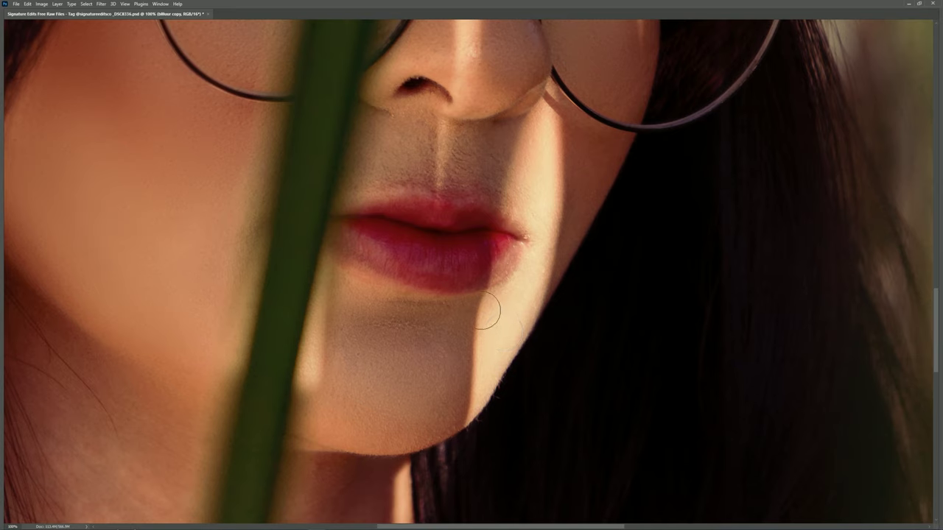
{"action": "scroll", "coordinate": [506, 202], "scroll_direction": "down", "scroll_amount": 1}
{"action": "scroll", "coordinate": [418, 243], "scroll_direction": "up", "scroll_amount": 2}
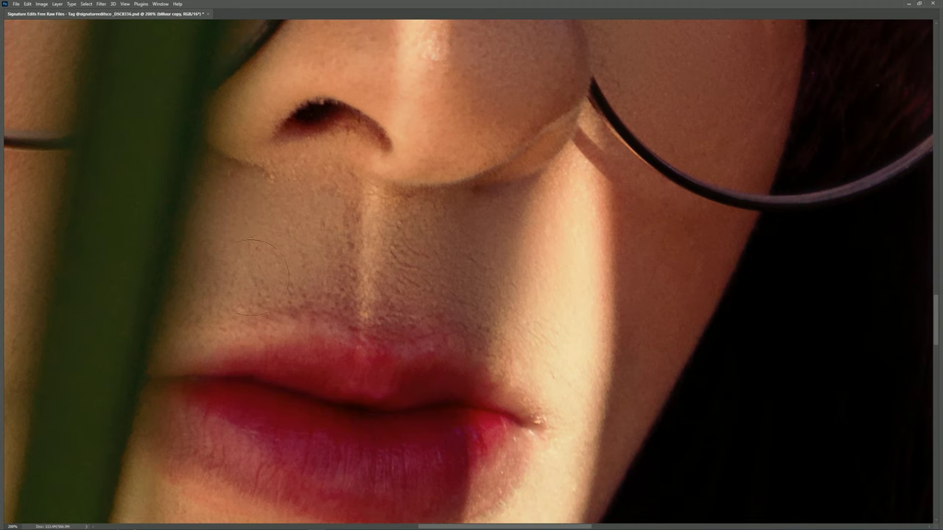
{"action": "scroll", "coordinate": [350, 249], "scroll_direction": "down", "scroll_amount": 3}
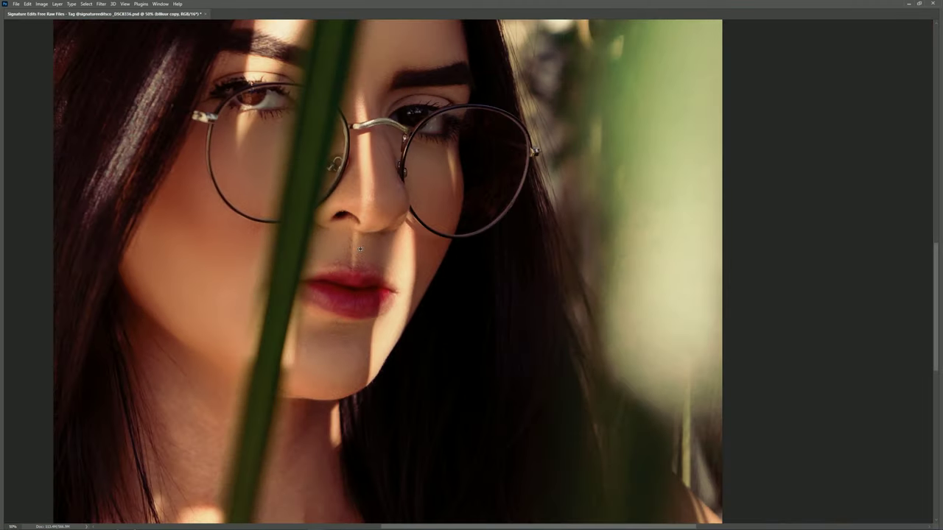
{"action": "scroll", "coordinate": [361, 249], "scroll_direction": "up", "scroll_amount": 2}
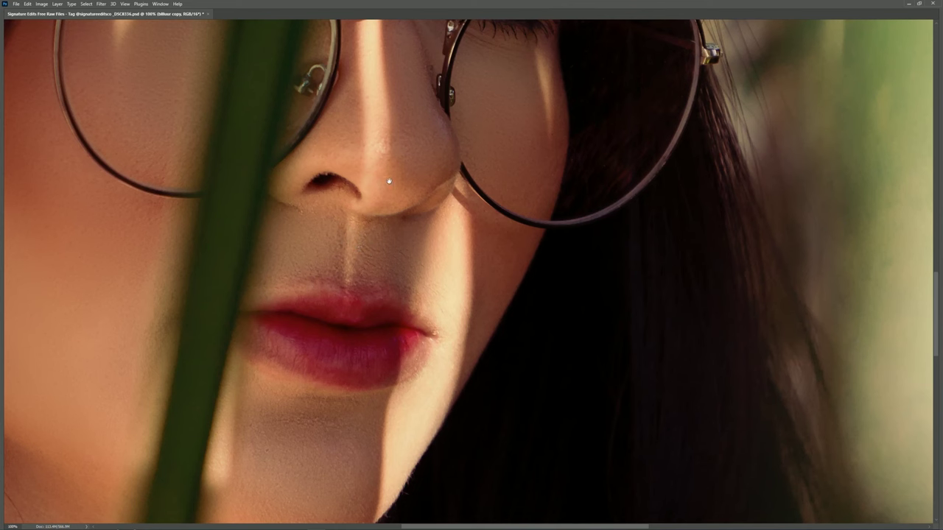
{"action": "left_click_drag", "start_coordinate": [389, 181], "coordinate": [367, 282]}
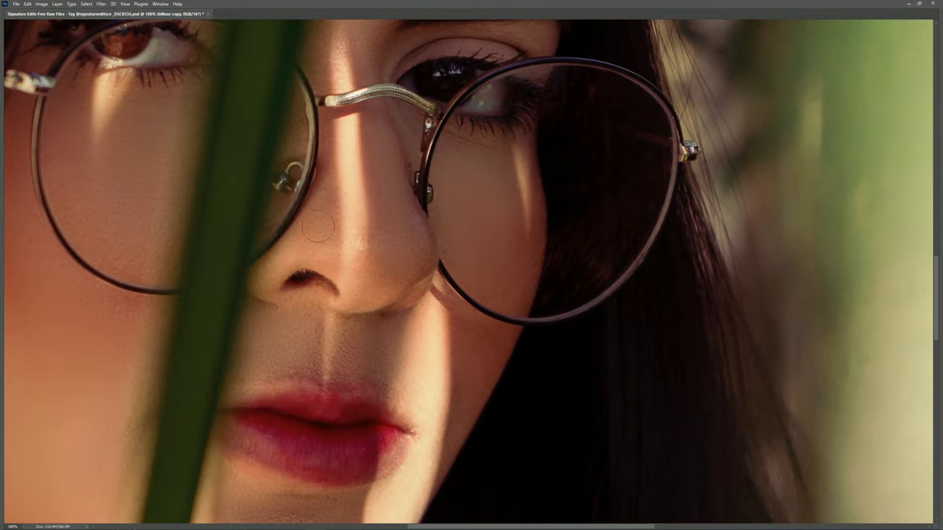
{"action": "scroll", "coordinate": [365, 226], "scroll_direction": "down", "scroll_amount": 2}
{"action": "scroll", "coordinate": [360, 147], "scroll_direction": "up", "scroll_amount": 1}
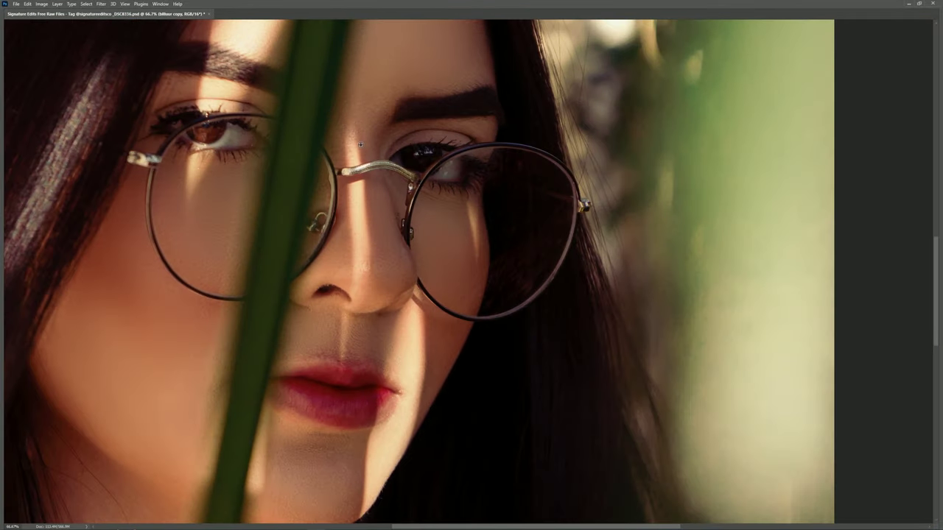
{"action": "scroll", "coordinate": [362, 202], "scroll_direction": "down", "scroll_amount": 2}
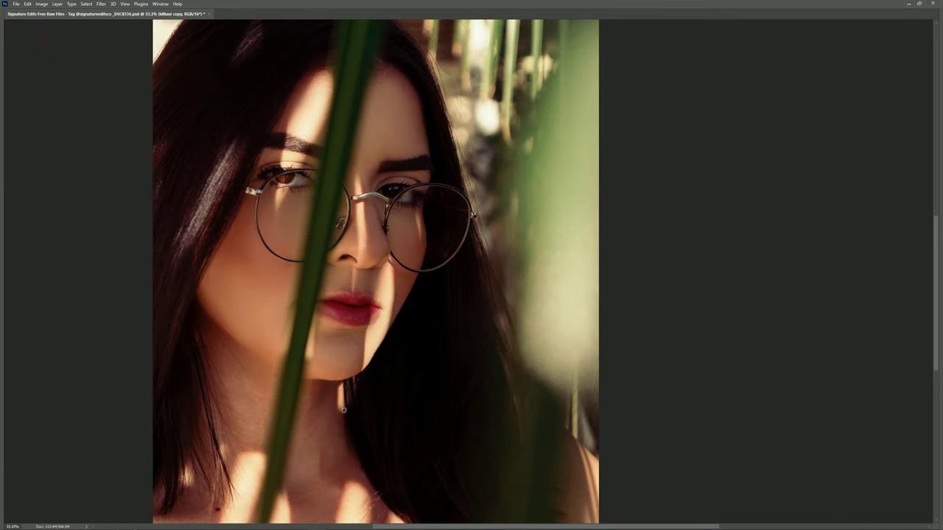
Pan down to the neck, enlarge the Mixer Brush, and blend the neck and chest skin
{"action": "scroll", "coordinate": [347, 252], "scroll_direction": "up", "scroll_amount": 1}
{"action": "left_click_drag", "start_coordinate": [230, 359], "coordinate": [350, 191]}
{"action": "scroll", "coordinate": [351, 191], "scroll_direction": "up", "scroll_amount": 1}
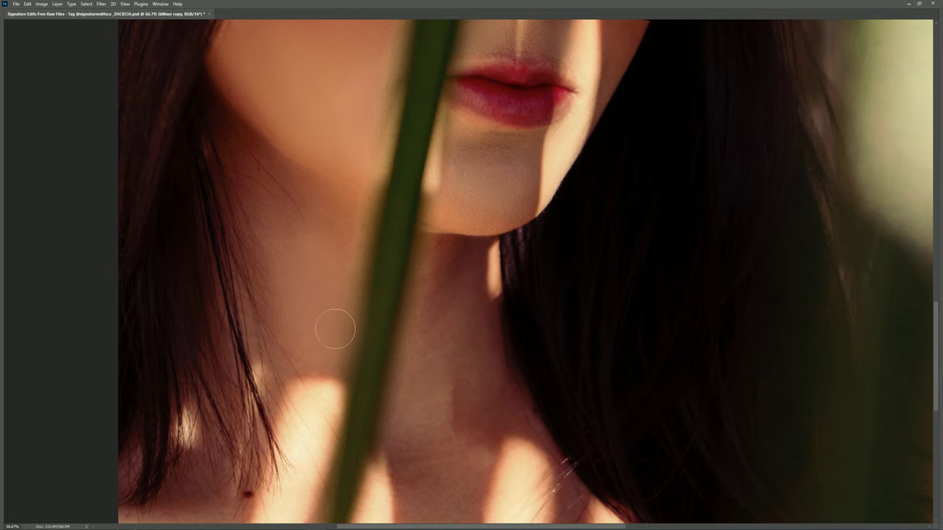
{"action": "scroll", "coordinate": [439, 285], "scroll_direction": "down", "scroll_amount": 1}
{"action": "key", "text": "bracketright"}
{"action": "key", "text": "bracketright"}
{"action": "key", "text": "bracketright"}
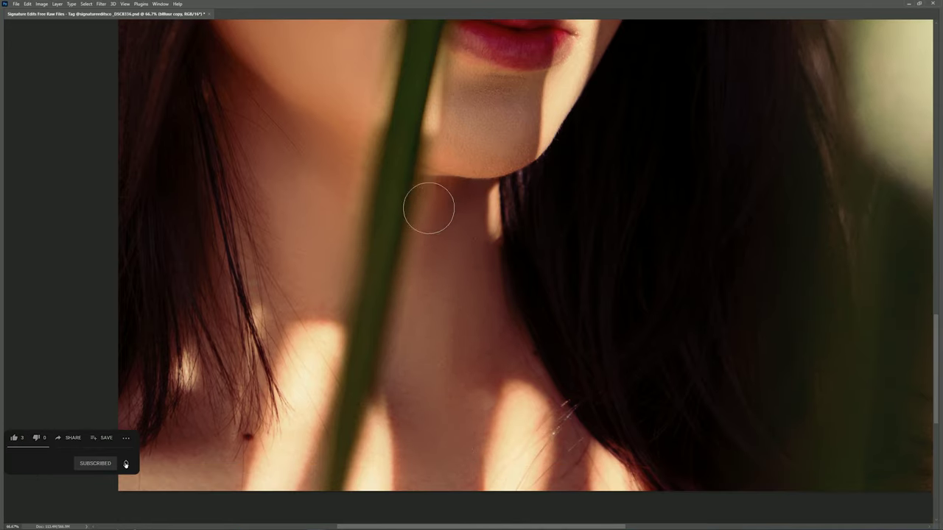
{"action": "left_click", "coordinate": [125, 464]}
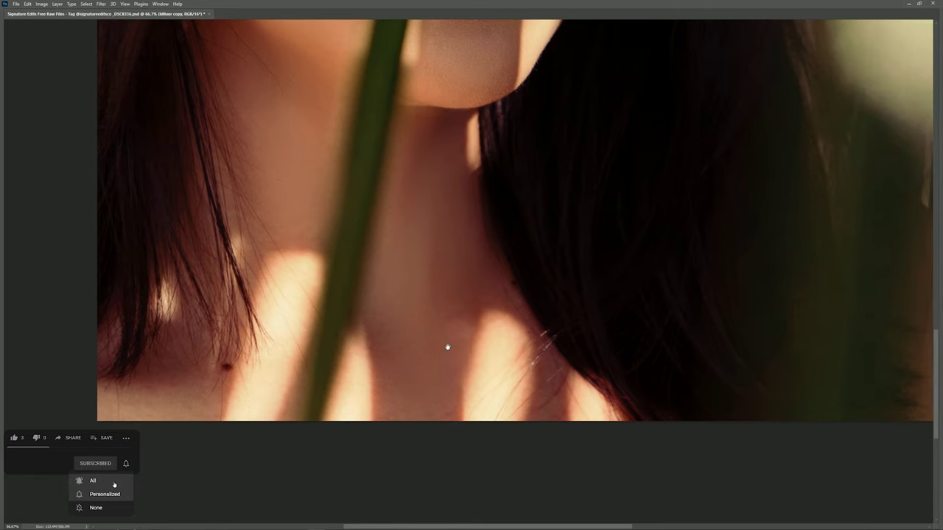
{"action": "left_click", "coordinate": [85, 480]}
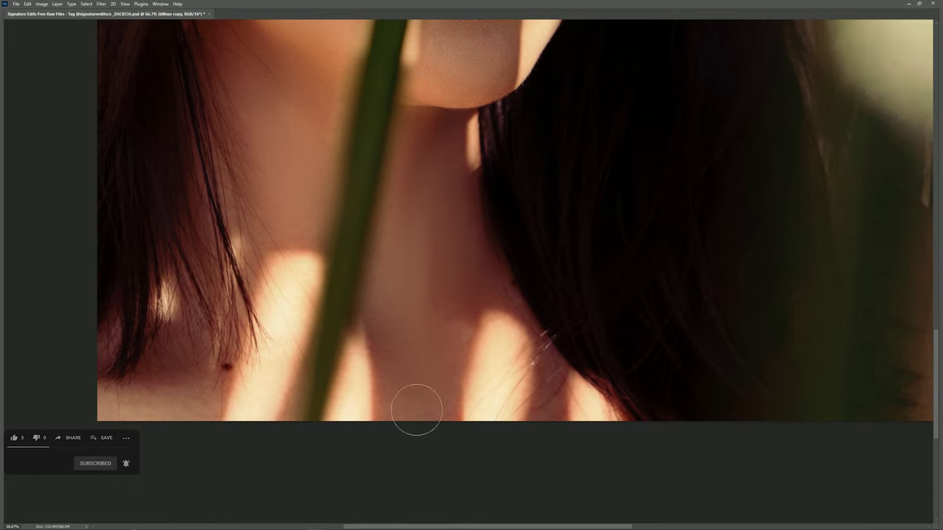
{"action": "left_click", "coordinate": [13, 438]}
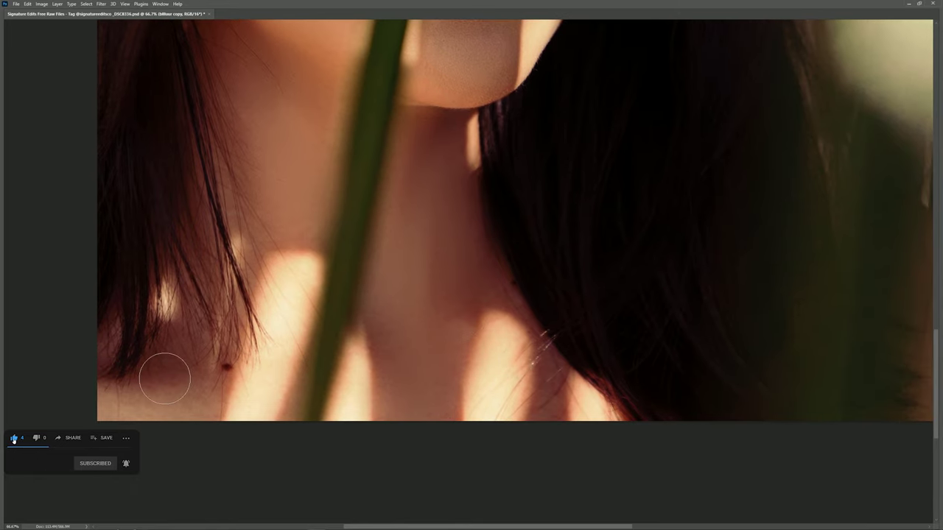
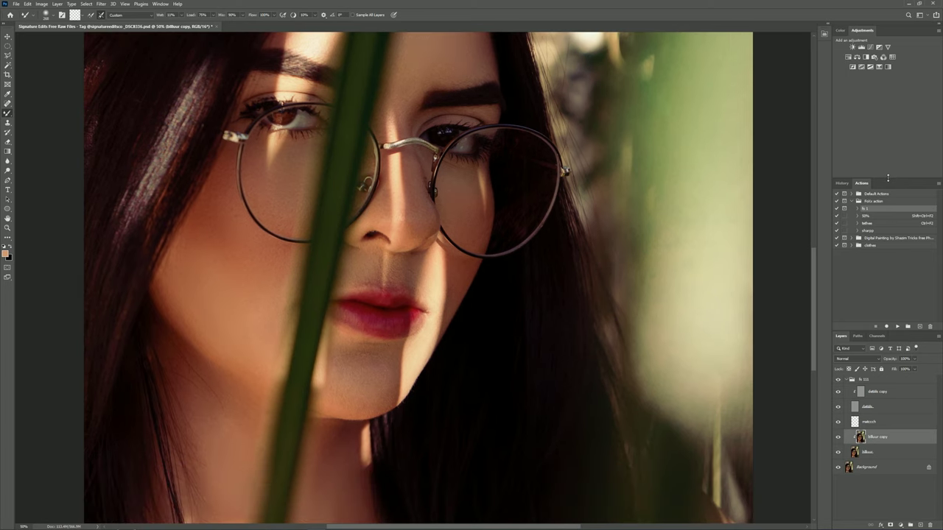
Give the fx 111 group a black layer mask, after enlarging the Actions and Layers panels
{"action": "left_click_drag", "start_coordinate": [887, 178], "coordinate": [888, 93]}
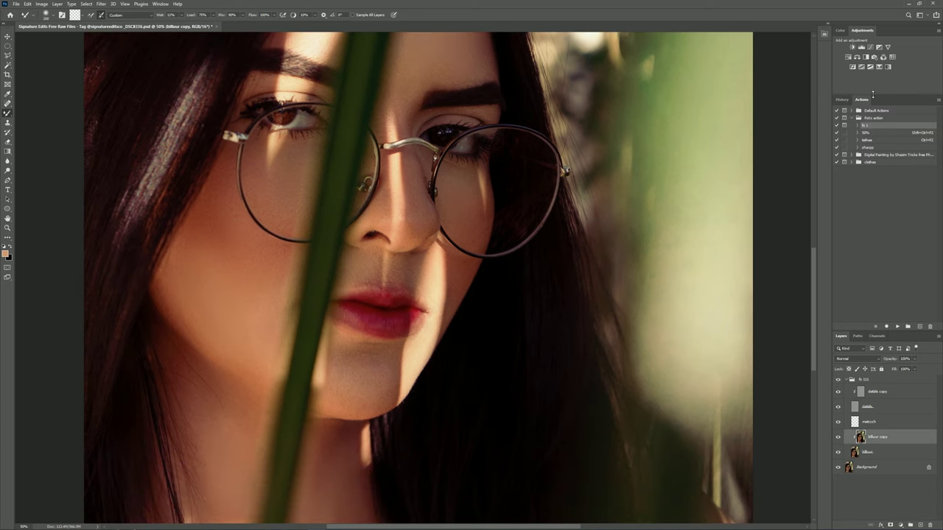
{"action": "left_click_drag", "start_coordinate": [895, 330], "coordinate": [896, 214]}
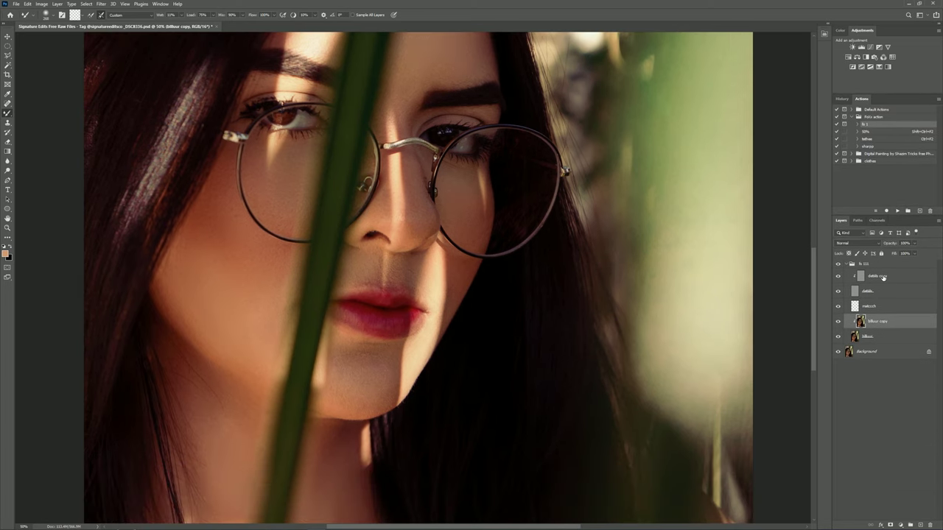
{"action": "left_click", "coordinate": [874, 265]}
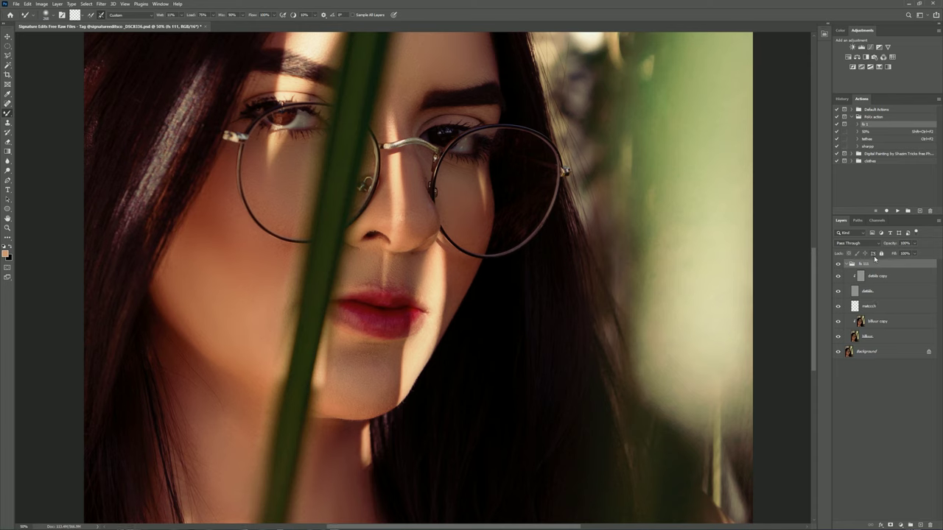
{"action": "left_click", "coordinate": [891, 525], "text": "alt"}
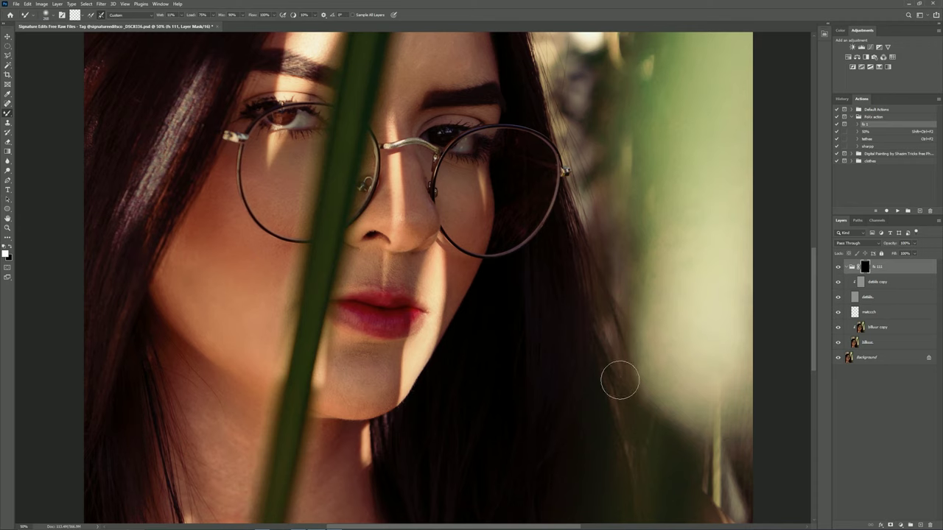
Invert the group mask to white and merge all visible layers into one
{"action": "key", "text": "shift+b"}
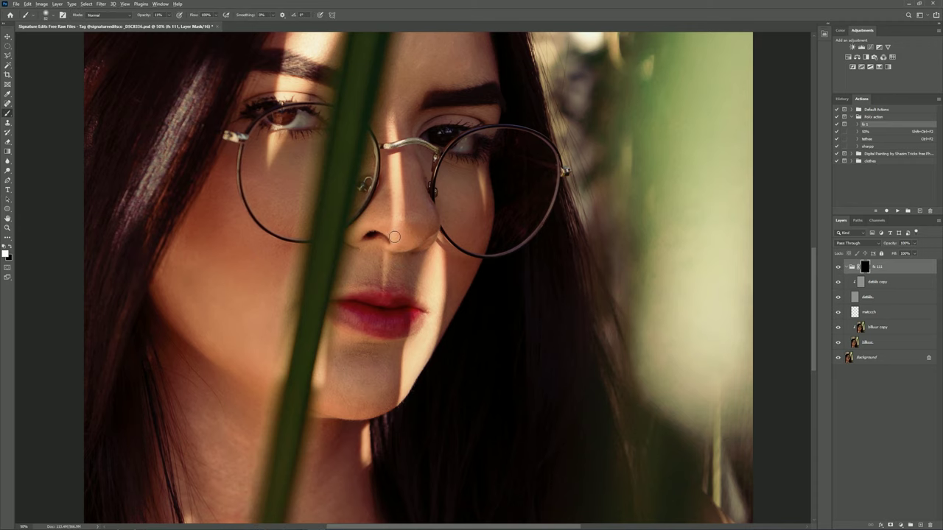
{"action": "key", "text": "ctrl+minus"}
{"action": "key", "text": "ctrl+minus"}
{"action": "key", "text": "ctrl+minus"}
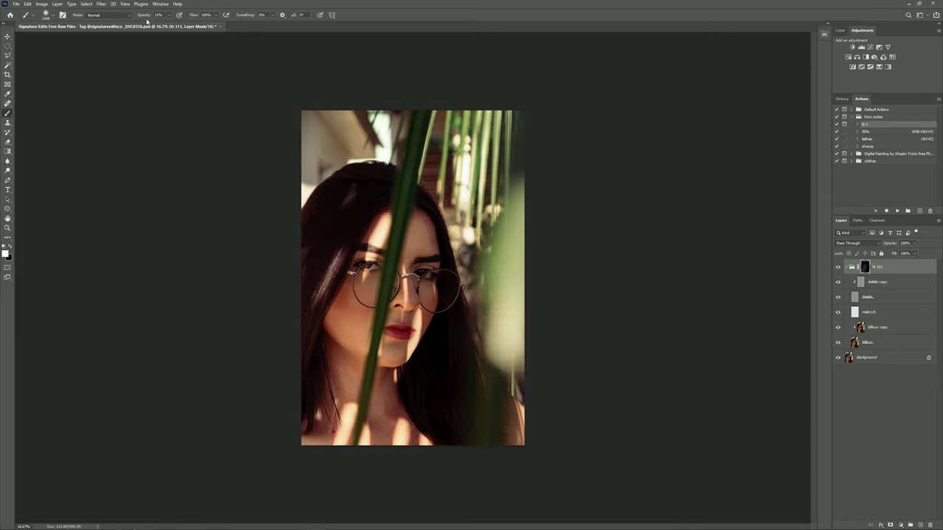
{"action": "key", "text": "0"}
{"action": "key", "text": "ctrl+i"}
{"action": "key", "text": "ctrl+shift+e"}
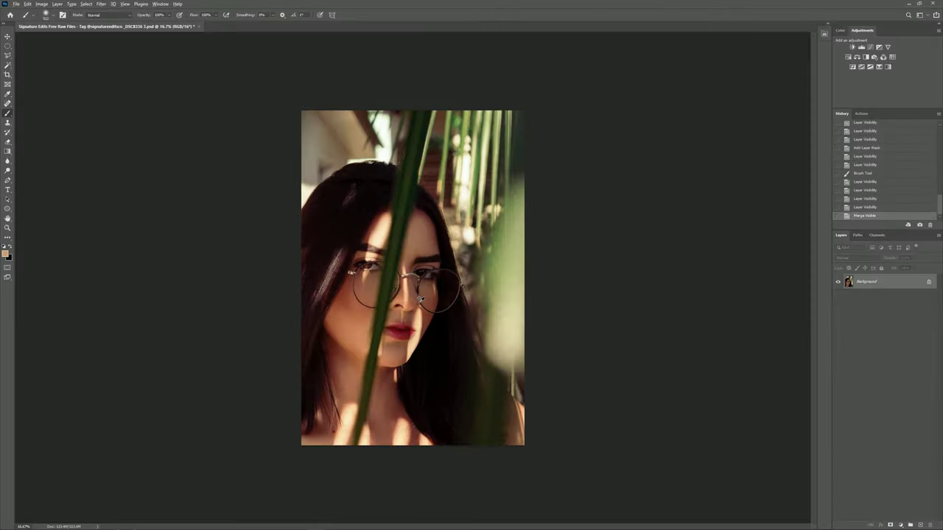
Add a Black & White adjustment layer to the merged portrait
{"action": "scroll", "coordinate": [420, 298], "scroll_direction": "up", "scroll_amount": 2}
{"action": "right_click", "coordinate": [432, 316]}
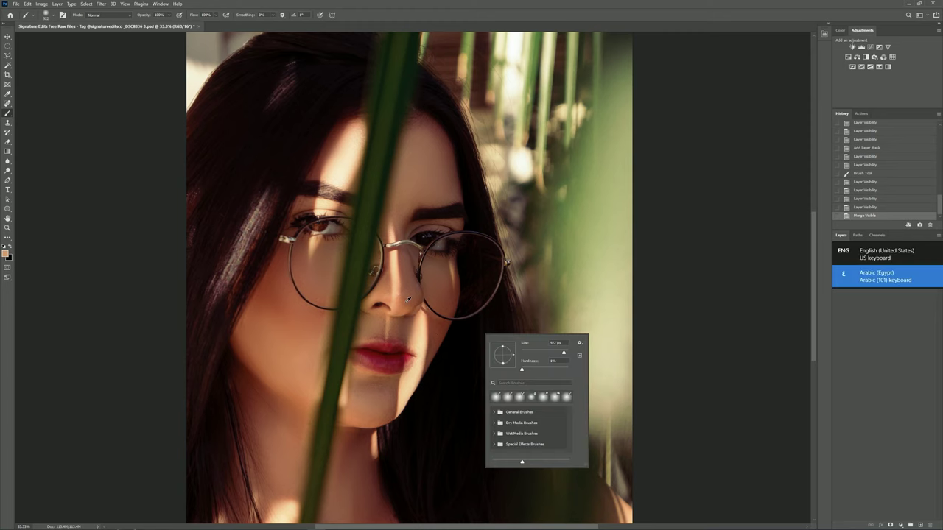
{"action": "scroll", "coordinate": [452, 266], "scroll_direction": "up", "scroll_amount": 1}
{"action": "scroll", "coordinate": [501, 309], "scroll_direction": "up", "scroll_amount": 1}
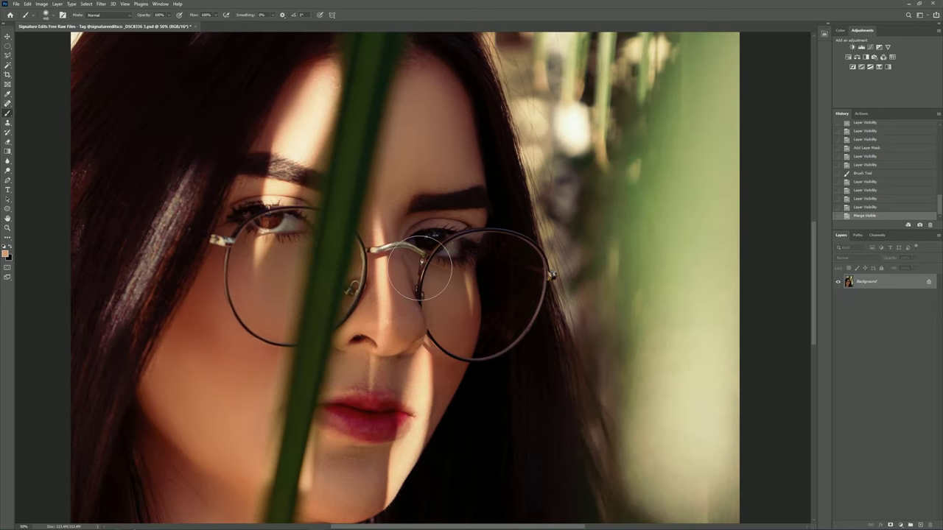
{"action": "left_click", "coordinate": [864, 57]}
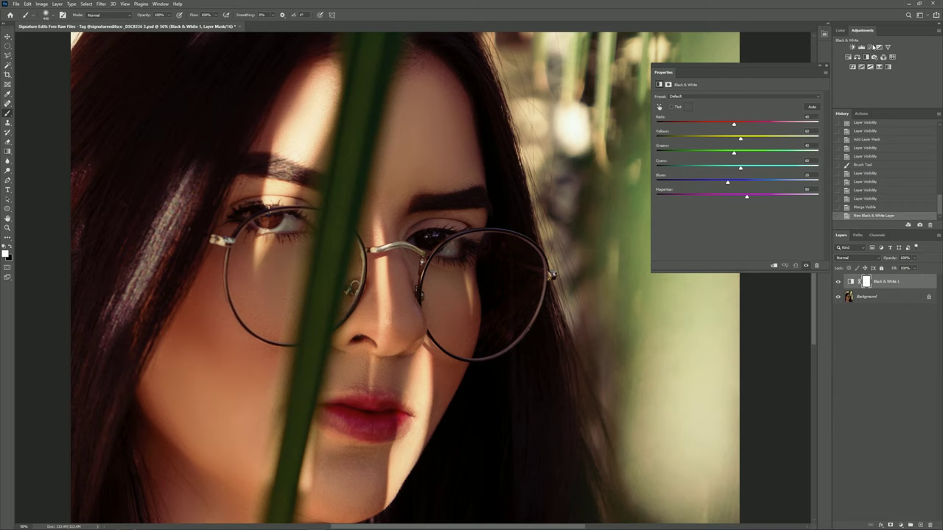
Add a two-point S-curve in Curves and group both adjustment layers
{"action": "left_click_drag", "start_coordinate": [746, 161], "coordinate": [767, 140]}
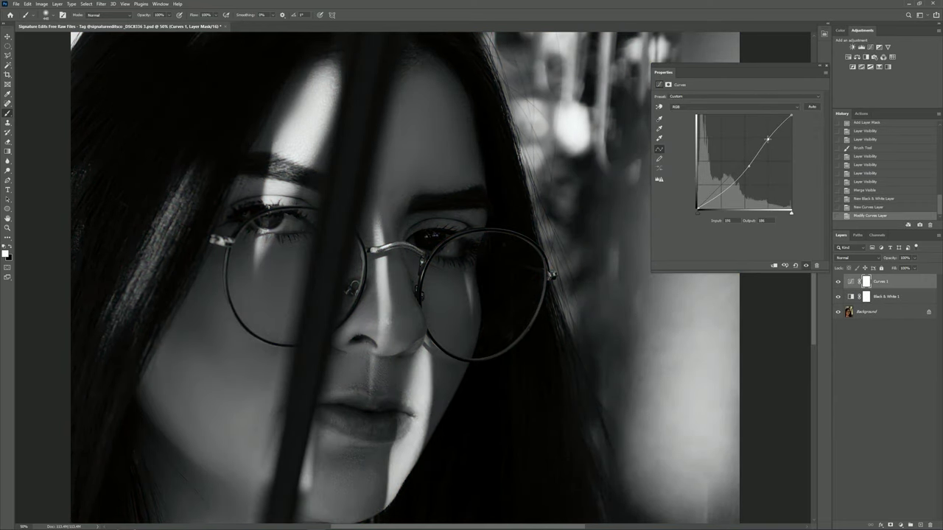
{"action": "left_click_drag", "start_coordinate": [747, 165], "coordinate": [748, 164]}
{"action": "left_click", "coordinate": [886, 297], "text": "shift"}
{"action": "key", "text": "ctrl+g"}
Add 50% gray Soft Light layers via the F2 action and rename two 'dodge' and 'burn'
{"action": "key", "text": "F2"}
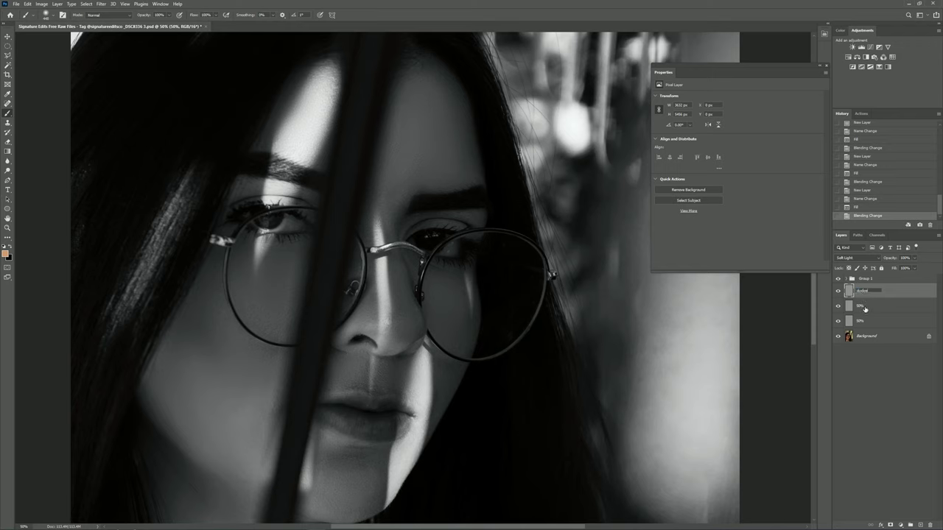
{"action": "double_click", "coordinate": [863, 307]}
{"action": "type", "text": "burn"}
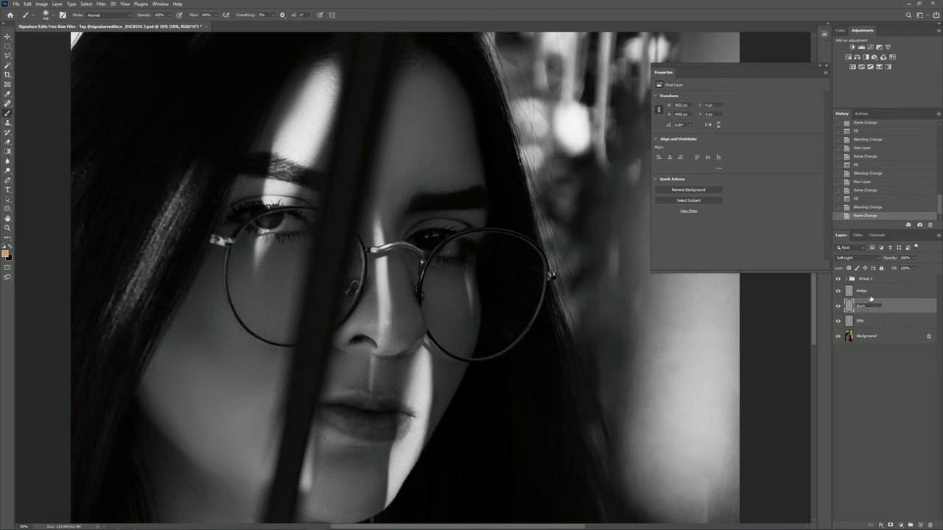
{"action": "left_click", "coordinate": [871, 298]}
Pick the Dodge Tool with panels hidden and enlarge the brush
{"action": "left_click", "coordinate": [7, 170]}
{"action": "key", "text": "Tab"}
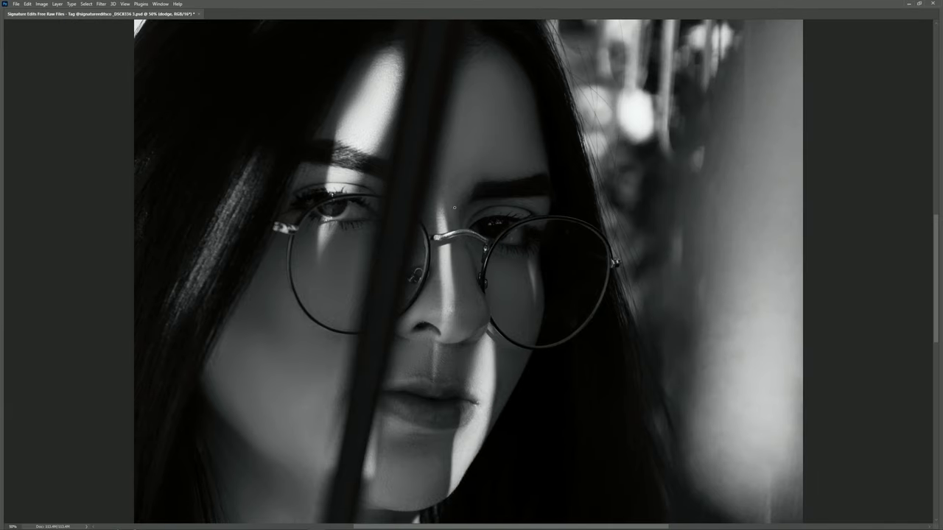
{"action": "scroll", "coordinate": [420, 235], "scroll_direction": "up", "scroll_amount": 2}
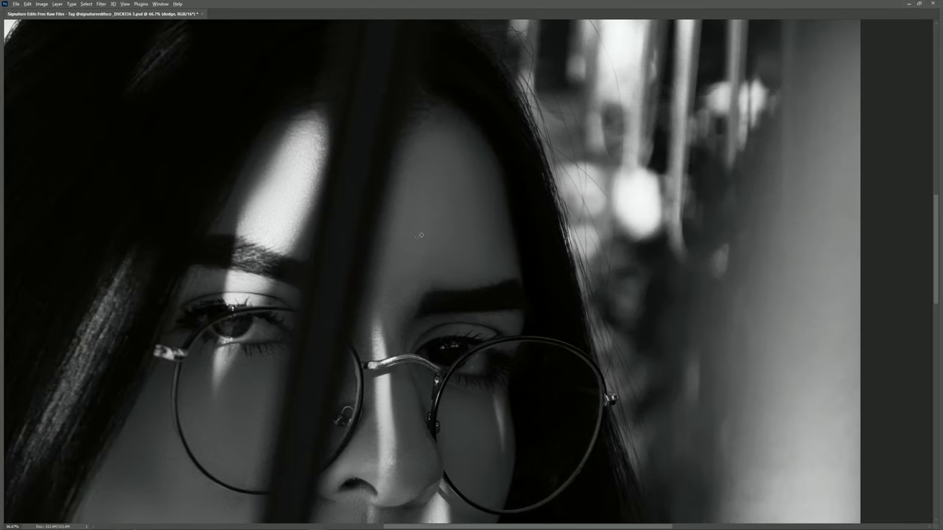
{"action": "mouse_move", "coordinate": [420, 235]}
{"action": "left_mouse_down"}
{"action": "mouse_move", "coordinate": [442, 219]}
{"action": "mouse_move", "coordinate": [479, 216]}
{"action": "left_mouse_up"}
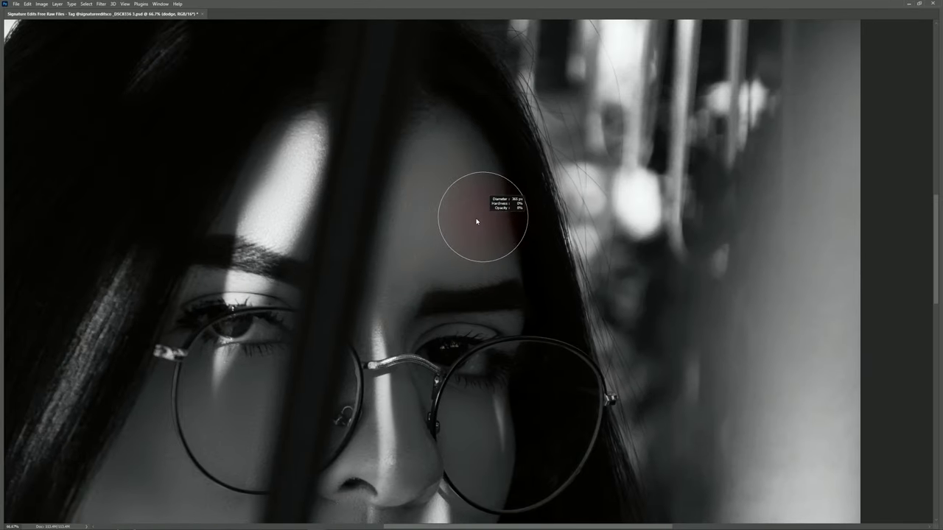
Switch between the burn and dodge layers and enlarge the brush for painting
{"action": "key", "text": "Tab"}
{"action": "left_click", "coordinate": [861, 308]}
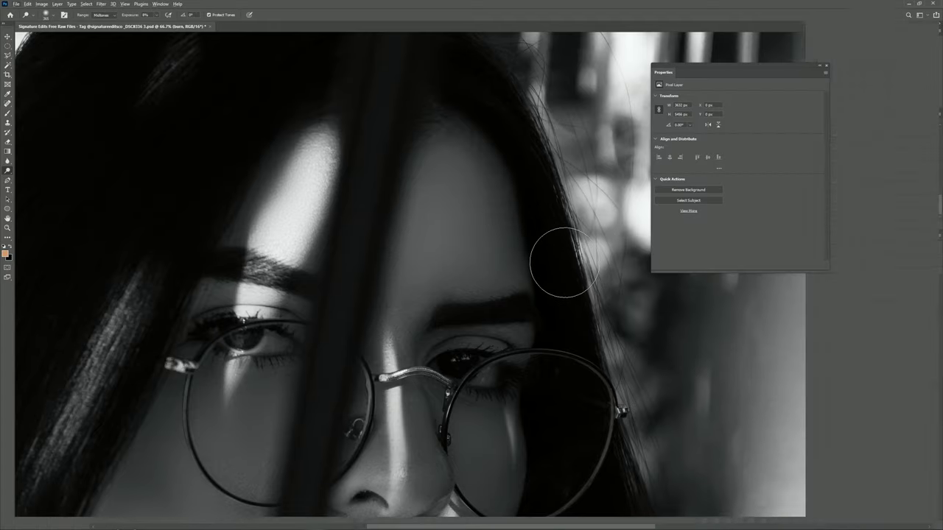
{"action": "key", "text": "Tab"}
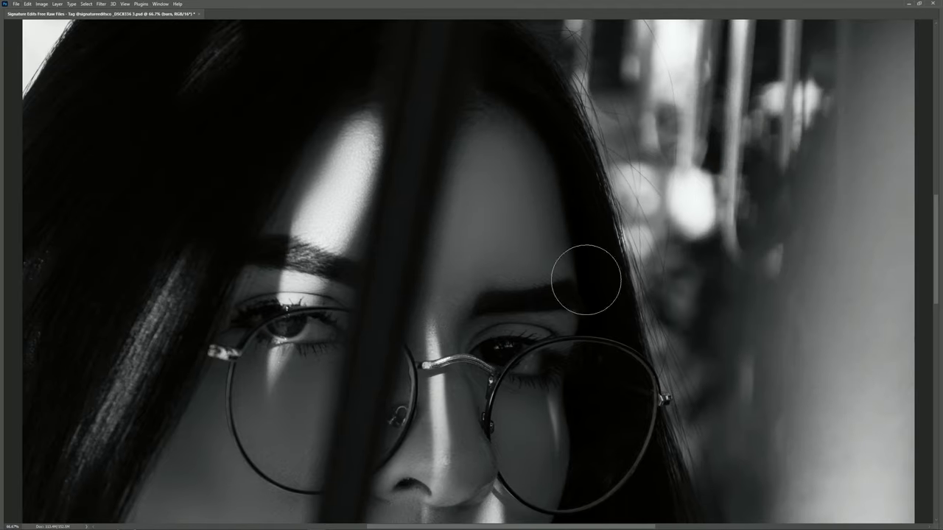
{"action": "key", "text": "Tab"}
{"action": "left_click", "coordinate": [879, 294]}
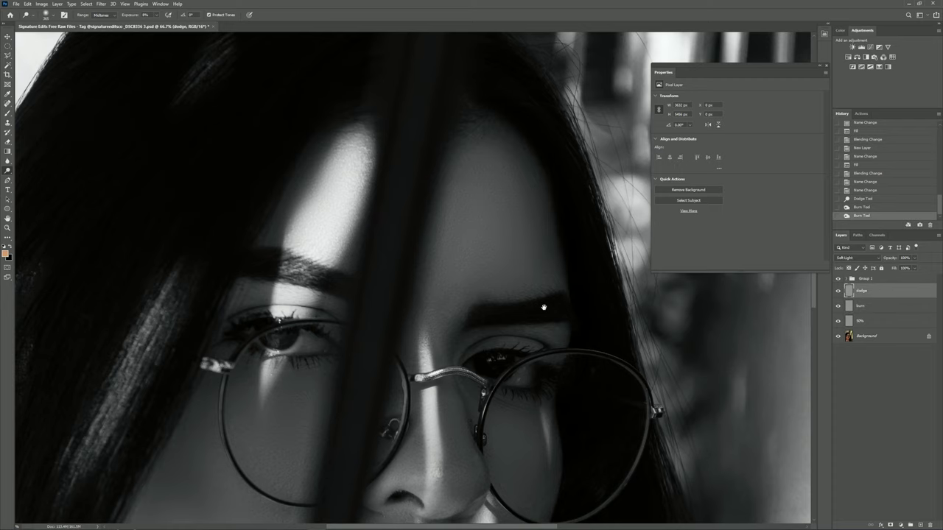
{"action": "scroll", "coordinate": [543, 312], "scroll_direction": "down", "scroll_amount": 3}
{"action": "key", "text": "Tab"}
{"action": "mouse_move", "coordinate": [309, 271]}
{"action": "left_mouse_down"}
{"action": "mouse_move", "coordinate": [277, 271]}
{"action": "mouse_move", "coordinate": [345, 220]}
{"action": "left_mouse_up"}
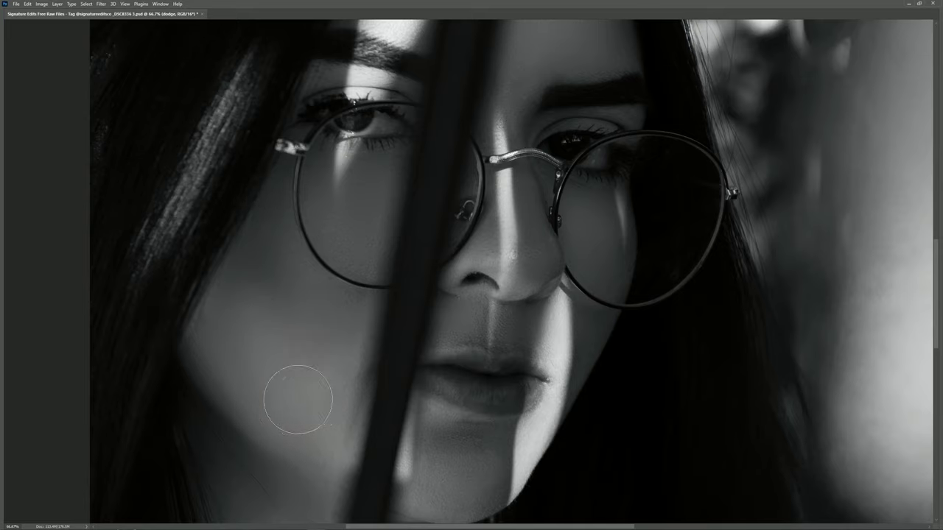
Lighten the neck and shoulder skin on the dodge layer
{"action": "scroll", "coordinate": [294, 385], "scroll_direction": "down", "scroll_amount": 3}
{"action": "key", "text": "Tab"}
{"action": "key", "text": "Tab"}
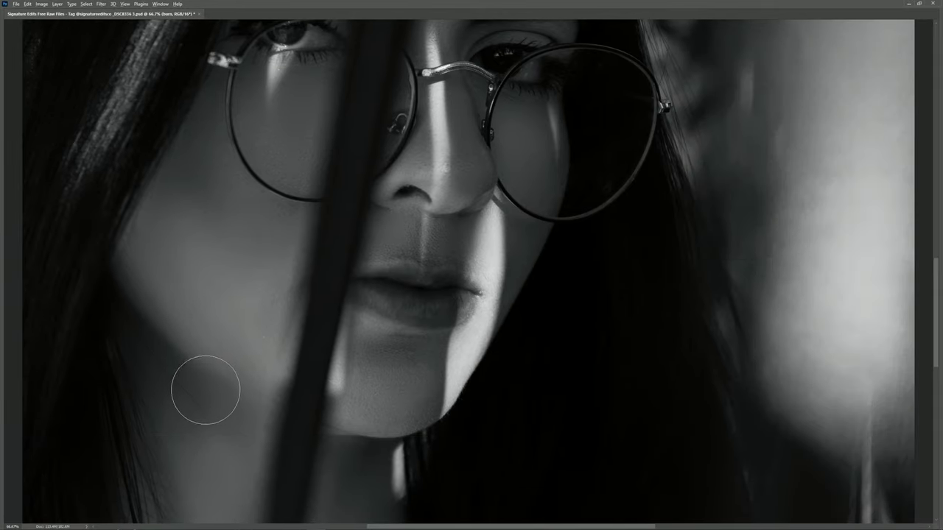
{"action": "left_click_drag", "start_coordinate": [268, 421], "coordinate": [261, 317]}
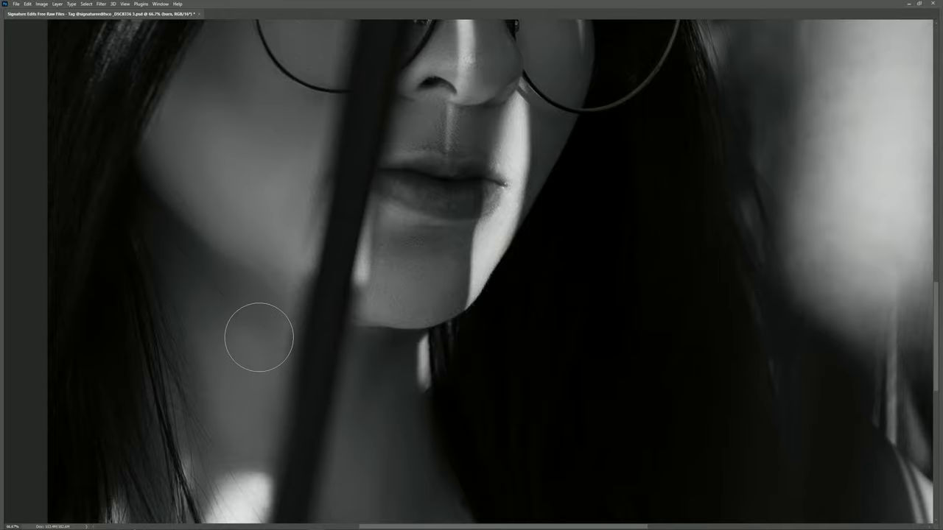
{"action": "key", "text": "ctrl+minus"}
{"action": "scroll", "coordinate": [255, 326], "scroll_direction": "down", "scroll_amount": 2}
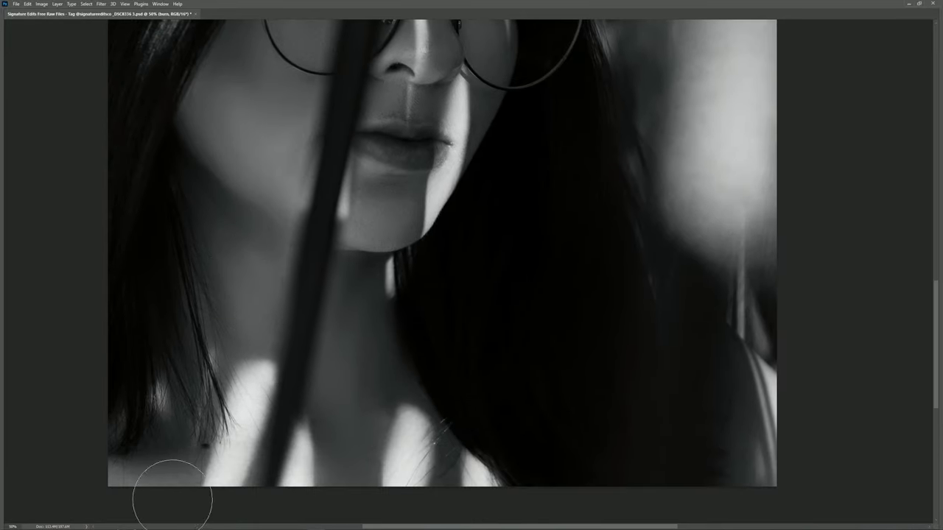
{"action": "key", "text": "Tab"}
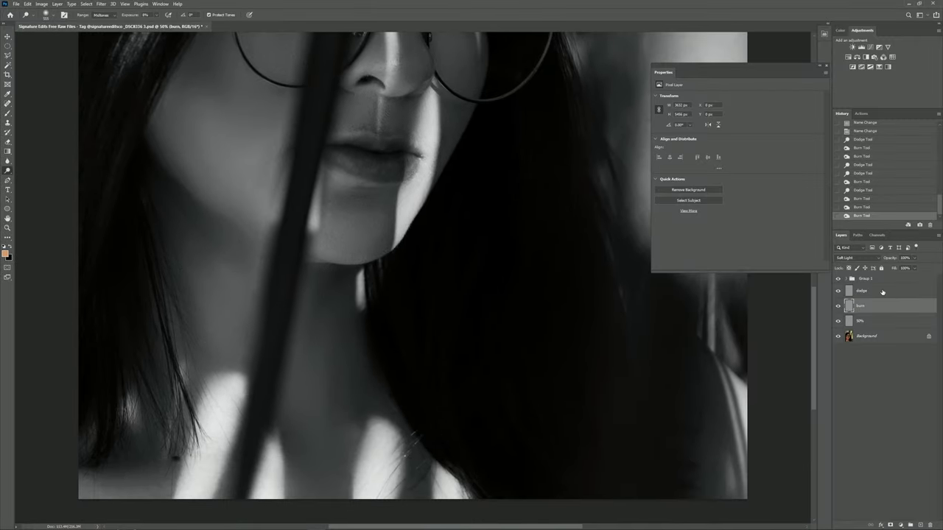
{"action": "left_click", "coordinate": [883, 292]}
{"action": "key", "text": "Tab"}
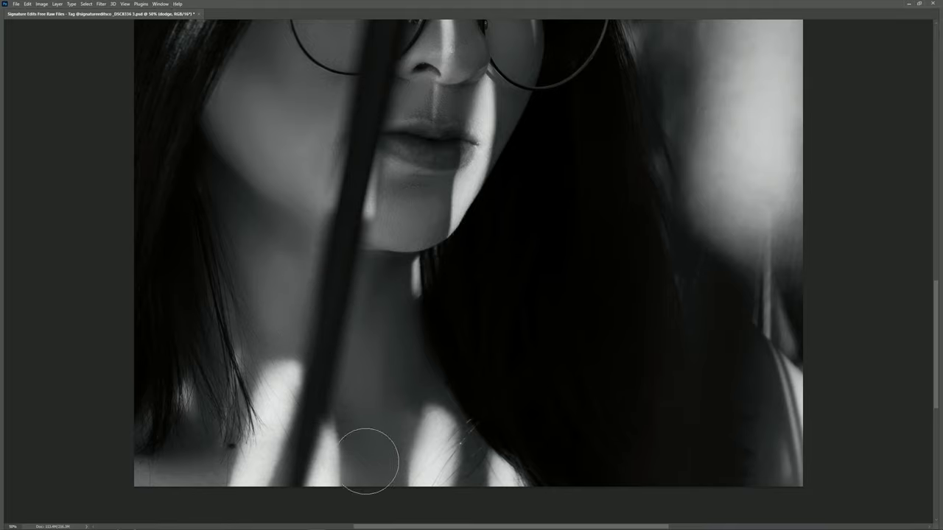
{"action": "left_click_drag", "start_coordinate": [204, 476], "coordinate": [211, 463]}
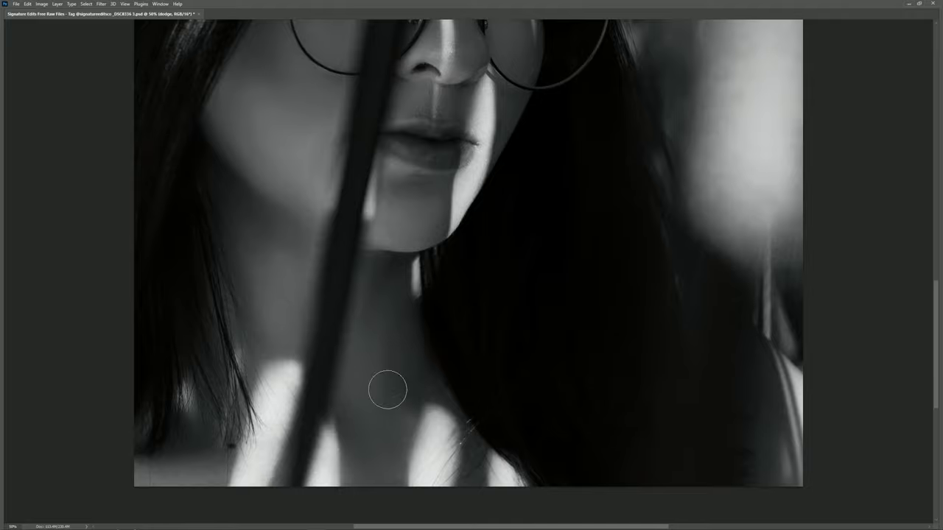
Zoom in on the chin on the burn layer and resize the brush for it
{"action": "scroll", "coordinate": [387, 391], "scroll_direction": "up", "scroll_amount": 2}
{"action": "key", "text": "Tab"}
{"action": "left_click", "coordinate": [883, 308]}
{"action": "key", "text": "Tab"}
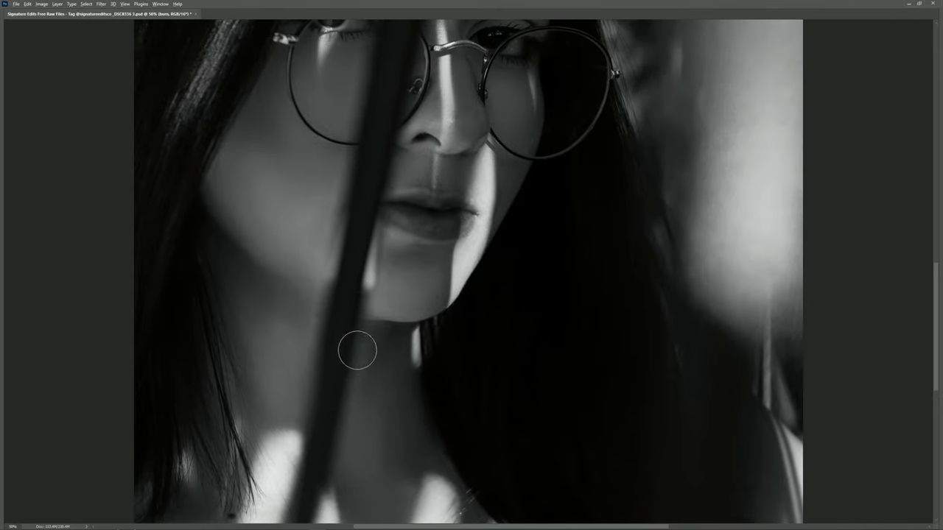
{"action": "scroll", "coordinate": [400, 358], "scroll_direction": "up", "scroll_amount": 1}
{"action": "key", "text": "Tab"}
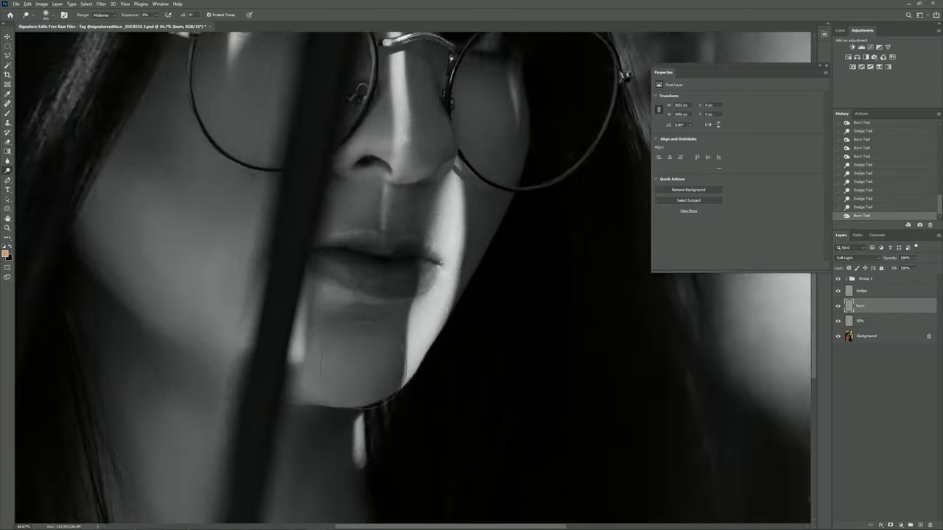
{"action": "scroll", "coordinate": [362, 361], "scroll_direction": "up", "scroll_amount": 1}
{"action": "key", "text": "Tab"}
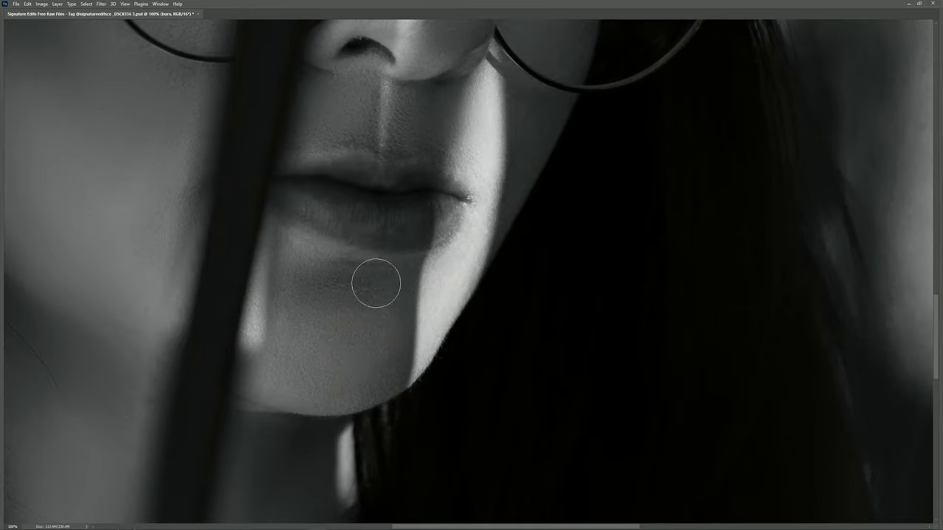
{"action": "right_click", "coordinate": [263, 368], "text": "alt"}
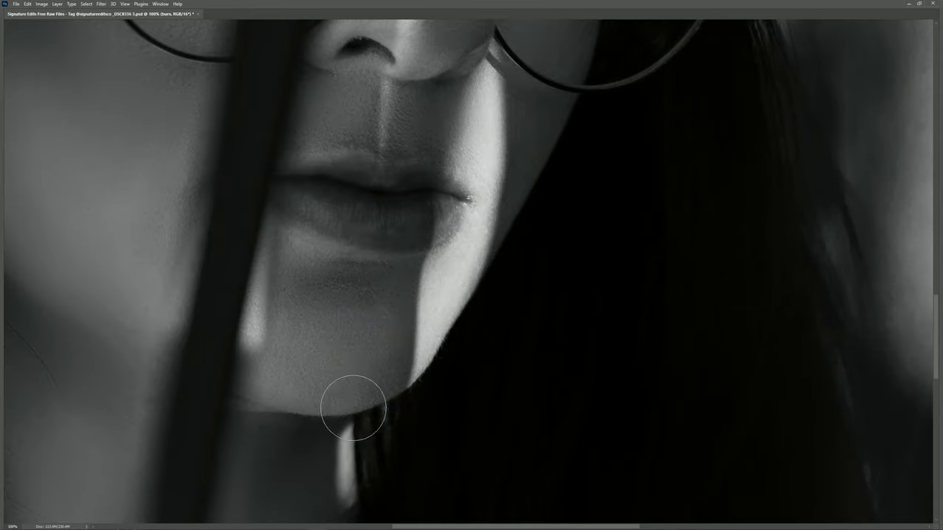
Return to the dodge layer and frame the eyes, glasses and whole face
{"action": "key", "text": "Tab"}
{"action": "left_click", "coordinate": [866, 301]}
{"action": "key", "text": "Tab"}
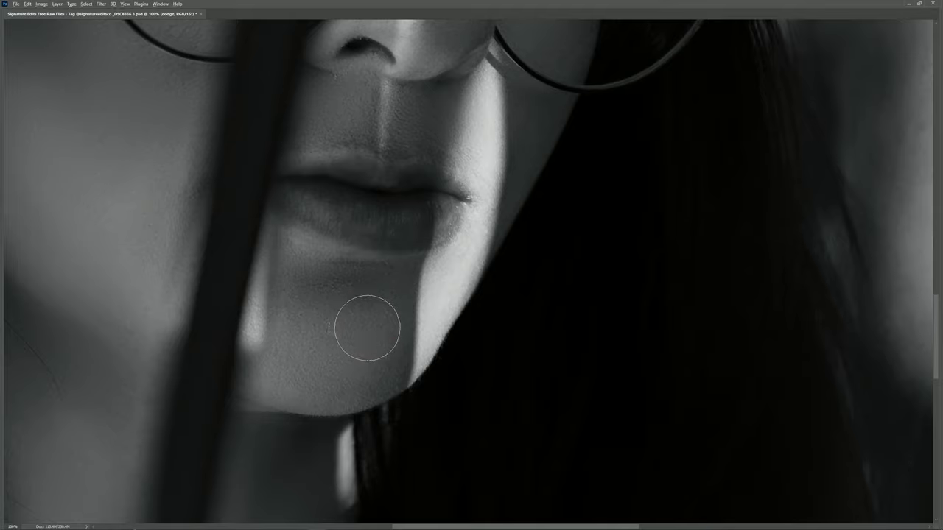
{"action": "left_click_drag", "start_coordinate": [407, 165], "coordinate": [367, 391]}
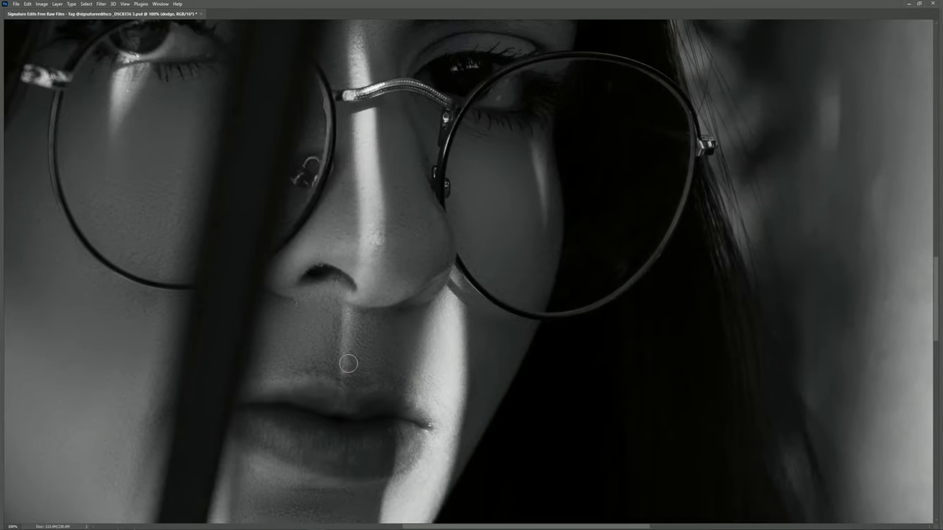
{"action": "scroll", "coordinate": [348, 364], "scroll_direction": "up", "scroll_amount": 3}
{"action": "key", "text": "ctrl+minus"}
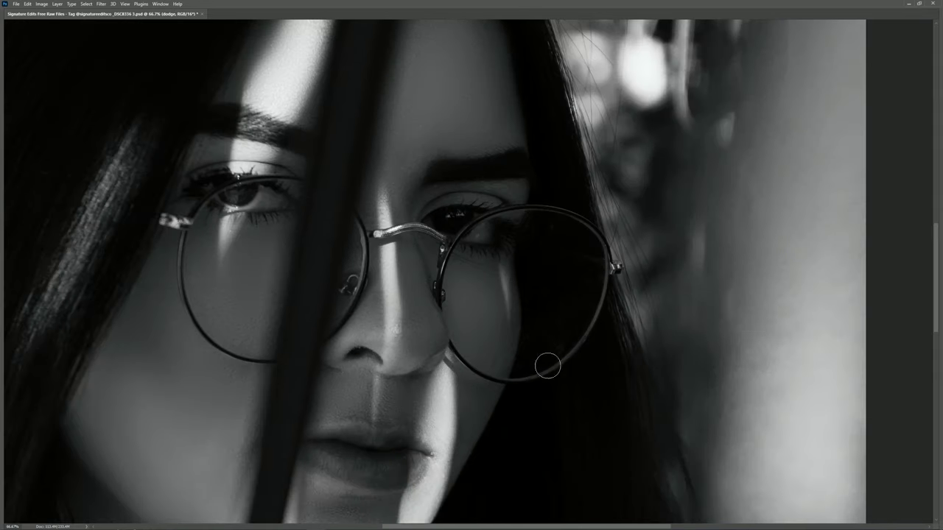
Show only the burn layer to check its strokes
{"action": "key", "text": "Tab"}
{"action": "left_click", "coordinate": [877, 306]}
{"action": "left_click", "coordinate": [837, 307], "text": "alt"}
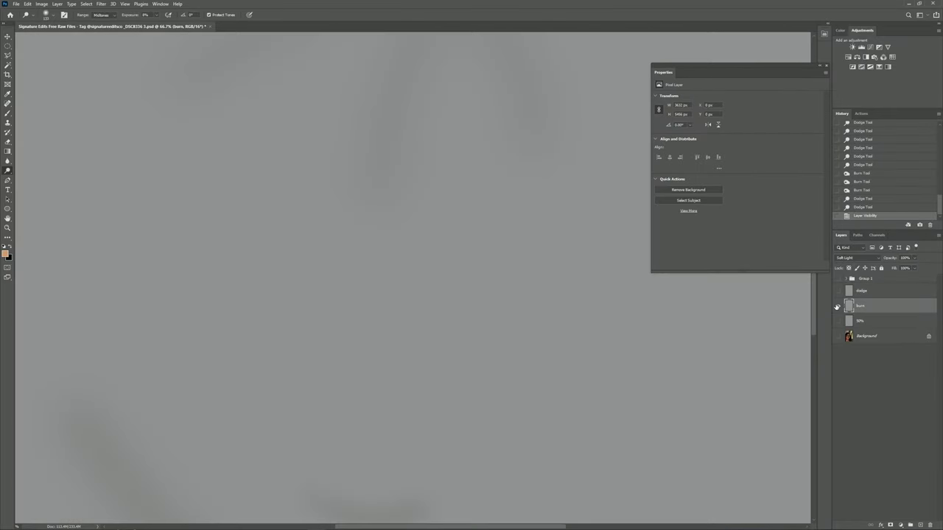
Restore all layers and burn shadows along the right lens edge and face
{"action": "left_click", "coordinate": [837, 307], "text": "alt"}
{"action": "left_click_drag", "start_coordinate": [540, 302], "coordinate": [549, 361]}
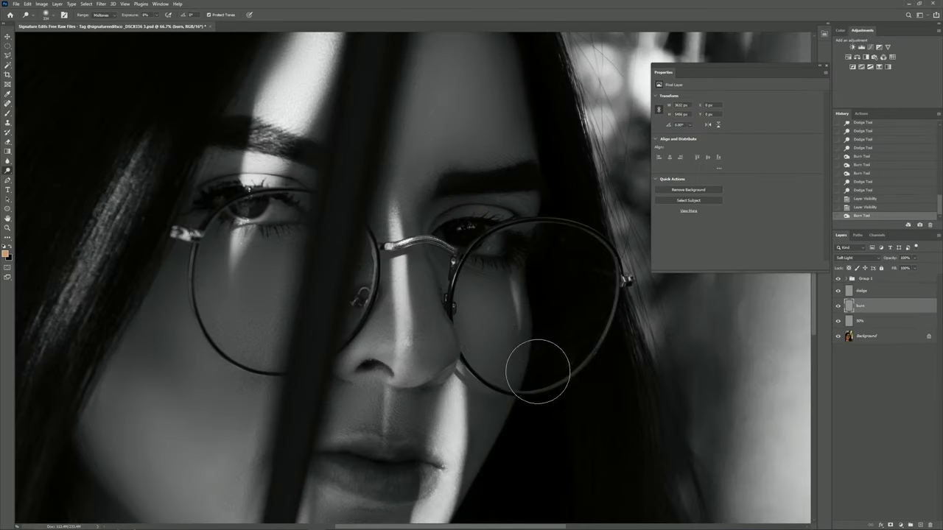
{"action": "key", "text": "ctrl+minus"}
{"action": "scroll", "coordinate": [263, 374], "scroll_direction": "down", "scroll_amount": 1}
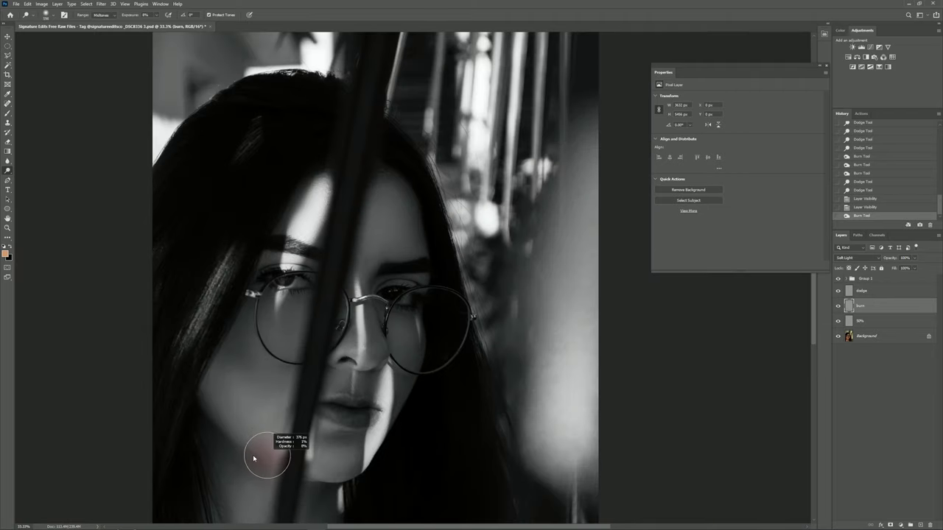
{"action": "left_click_drag", "start_coordinate": [221, 400], "coordinate": [238, 411]}
{"action": "key", "text": "ctrl+z"}
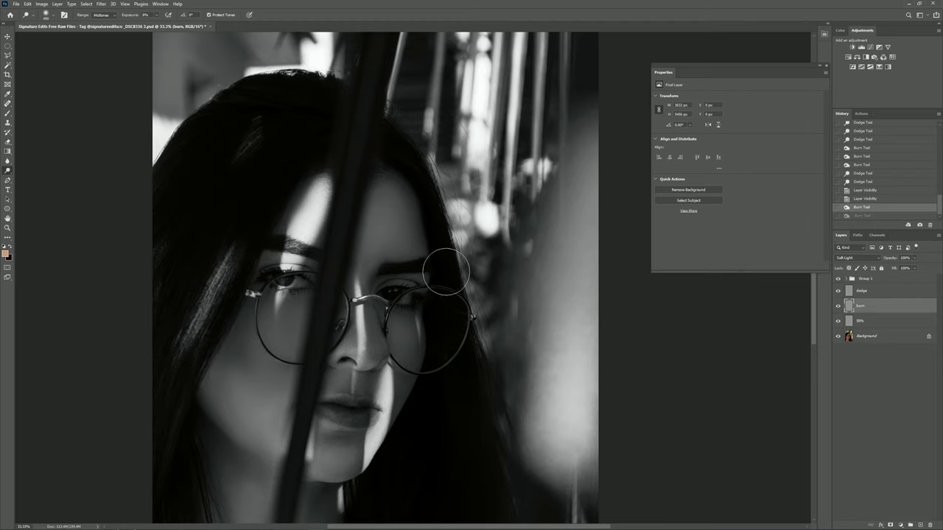
{"action": "left_click_drag", "start_coordinate": [410, 415], "coordinate": [427, 422]}
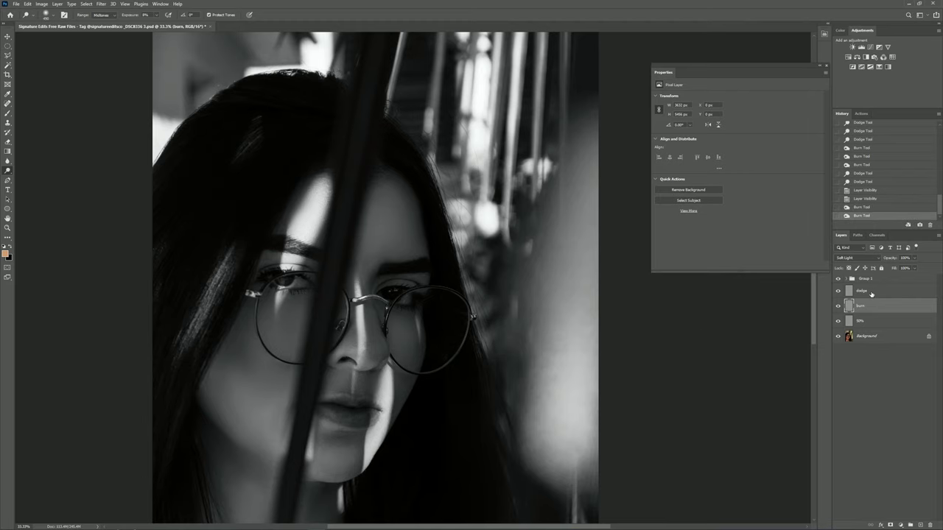
Select the dodge layer and toggle Group 1 to compare with the colour original
{"action": "left_click", "coordinate": [862, 291]}
{"action": "key", "text": "ctrl+minus"}
{"action": "key", "text": "ctrl+plus"}
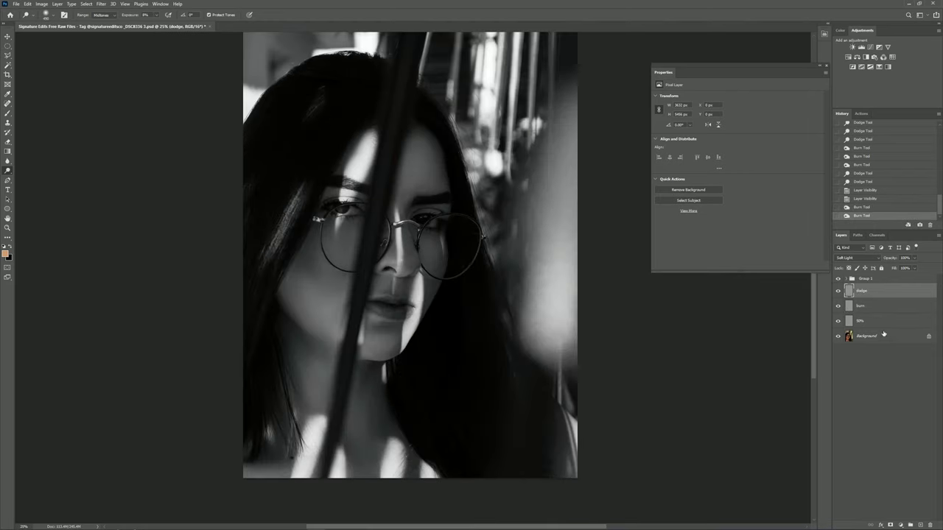
{"action": "left_click", "coordinate": [838, 280]}
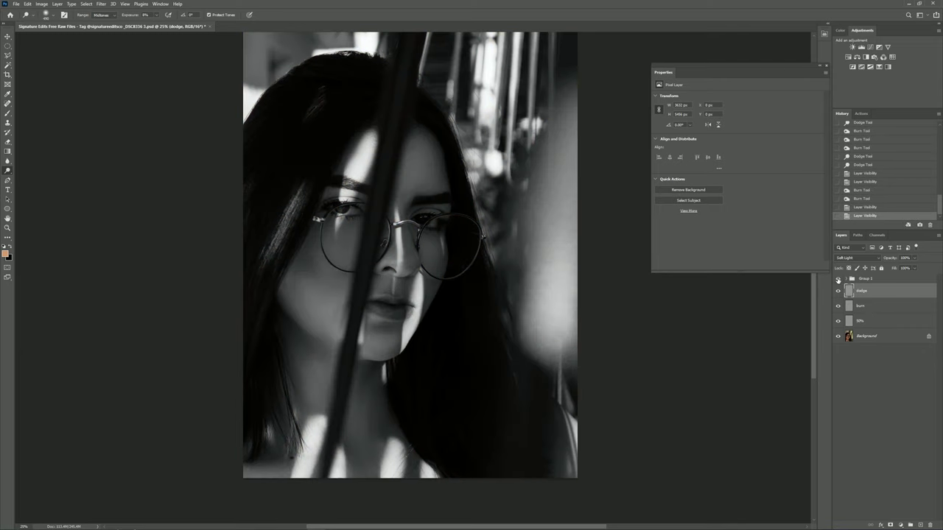
Group the dodge, burn and 50% layers into Group 2 and toggle it to compare
{"action": "left_click", "coordinate": [869, 320], "text": "shift"}
{"action": "key", "text": "ctrl+g"}
{"action": "left_click", "coordinate": [838, 288]}
{"action": "left_click", "coordinate": [838, 288]}
{"action": "left_click", "coordinate": [837, 288]}
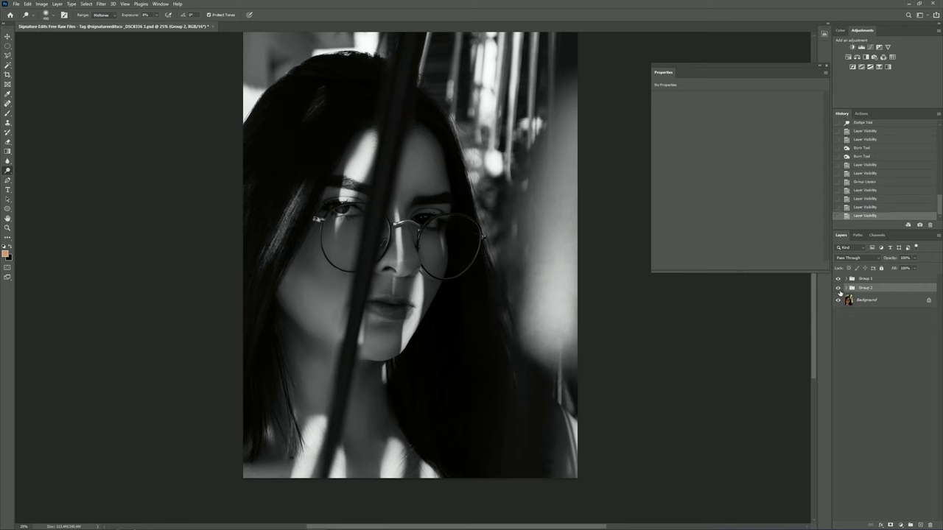
Set the 50% layer inside Group 2 to Overlay blending
{"action": "left_click", "coordinate": [848, 289]}
{"action": "left_click", "coordinate": [866, 329]}
{"action": "left_click", "coordinate": [854, 258]}
{"action": "left_click", "coordinate": [857, 274]}
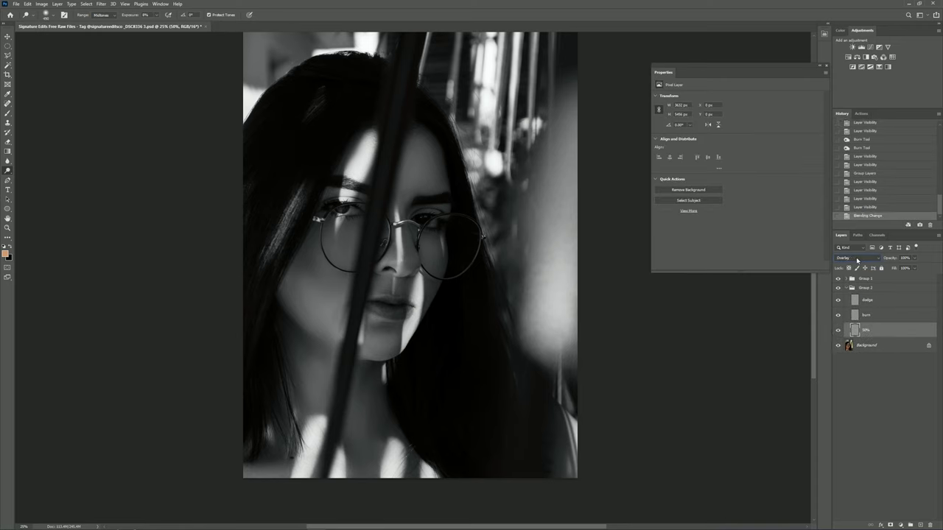
Review the image with panels hidden, then show only the dodge layer
{"action": "scroll", "coordinate": [391, 305], "scroll_direction": "up", "scroll_amount": 5}
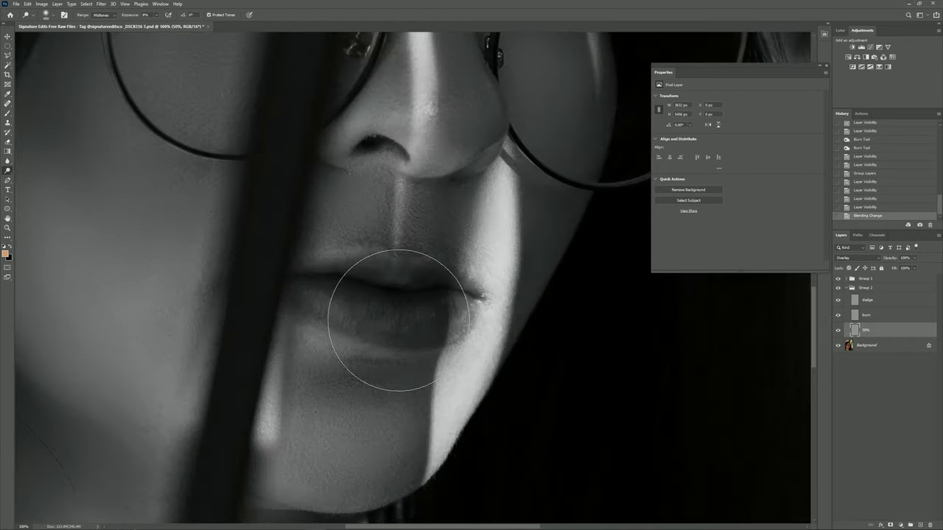
{"action": "key", "text": "Tab"}
{"action": "scroll", "coordinate": [368, 322], "scroll_direction": "up", "scroll_amount": 2}
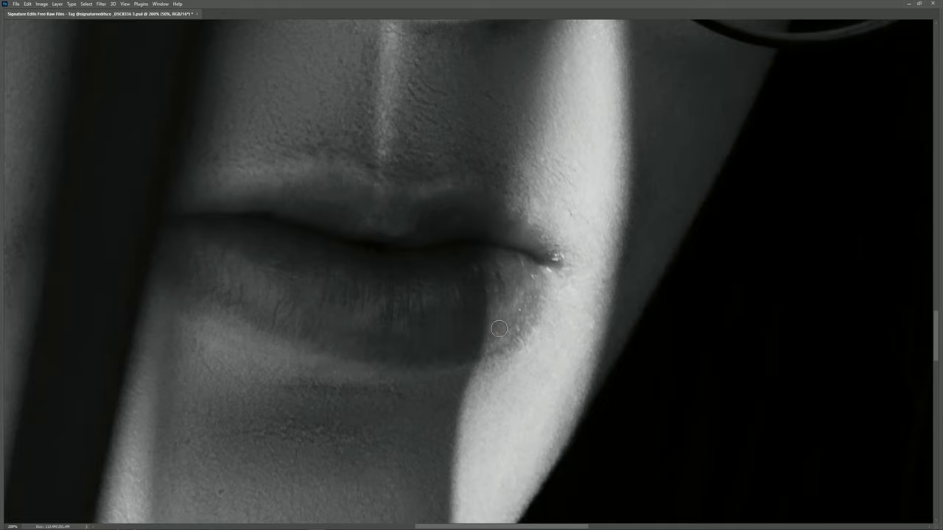
{"action": "scroll", "coordinate": [442, 321], "scroll_direction": "down", "scroll_amount": 2}
{"action": "scroll", "coordinate": [388, 314], "scroll_direction": "down", "scroll_amount": 2}
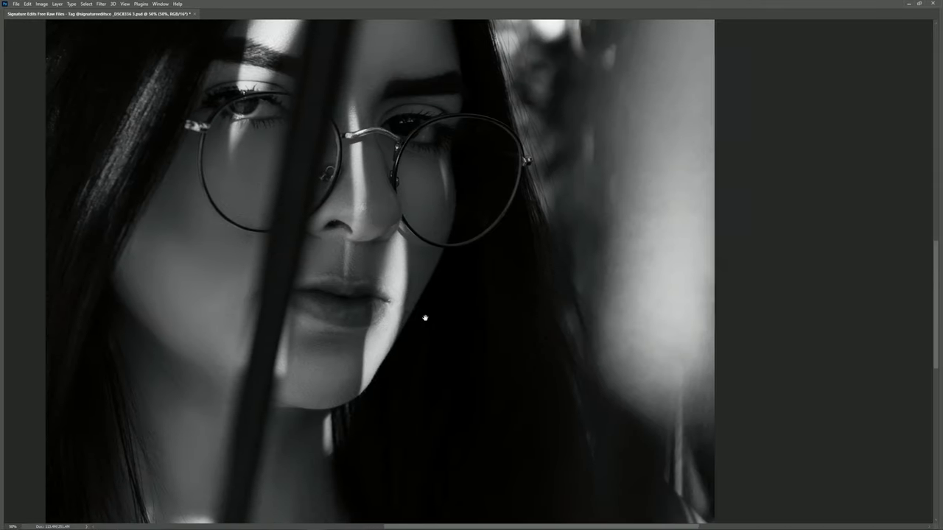
{"action": "key", "text": "Tab"}
{"action": "left_click", "coordinate": [837, 300], "text": "alt"}
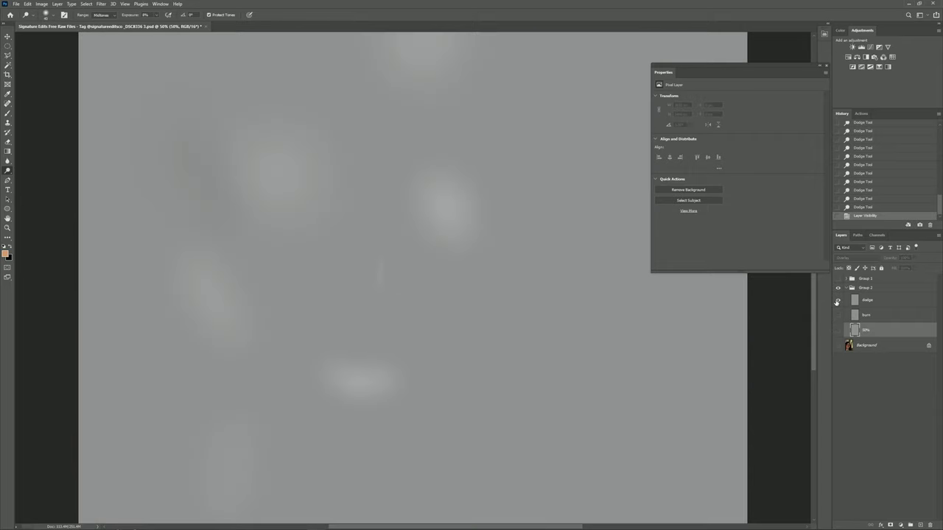
Solo the burn layer, then turn all layers back on
{"action": "scroll", "coordinate": [423, 290], "scroll_direction": "down", "scroll_amount": 1}
{"action": "scroll", "coordinate": [432, 295], "scroll_direction": "down", "scroll_amount": 1}
{"action": "scroll", "coordinate": [456, 297], "scroll_direction": "up", "scroll_amount": 1}
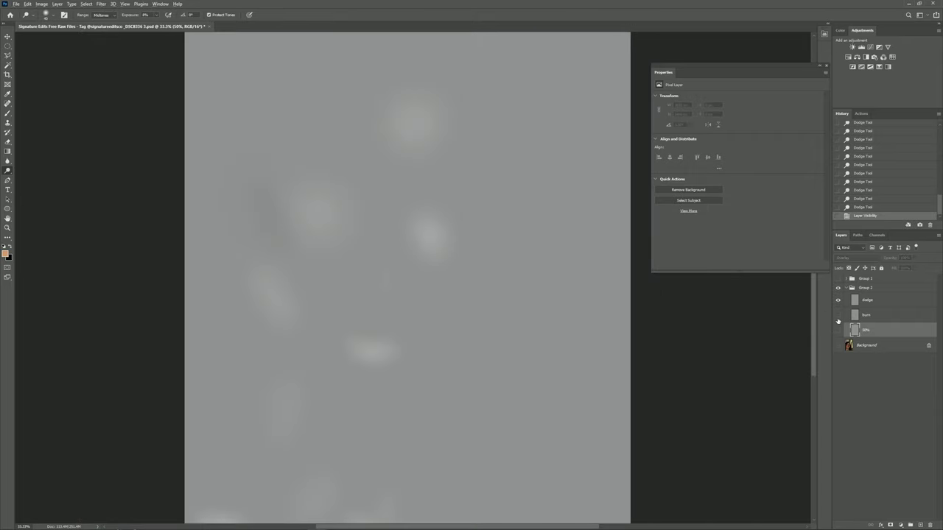
{"action": "left_click", "coordinate": [837, 315], "text": "alt"}
{"action": "scroll", "coordinate": [395, 306], "scroll_direction": "down", "scroll_amount": 1}
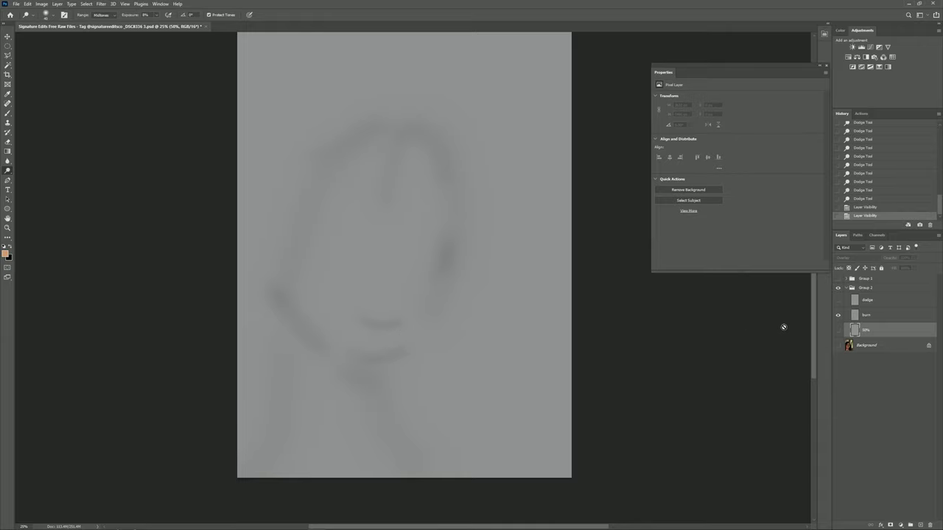
{"action": "left_click", "coordinate": [838, 315], "text": "alt"}
Make the 50% layer active and hide Group 1 to view the colour portrait
{"action": "left_click", "coordinate": [865, 301]}
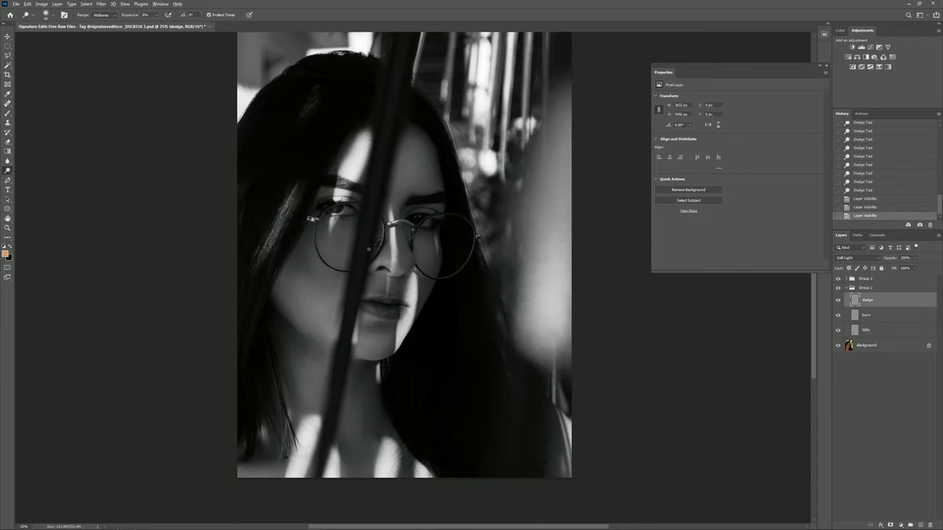
{"action": "scroll", "coordinate": [369, 249], "scroll_direction": "up", "scroll_amount": 2}
{"action": "scroll", "coordinate": [372, 249], "scroll_direction": "up", "scroll_amount": 3}
{"action": "left_click", "coordinate": [863, 329]}
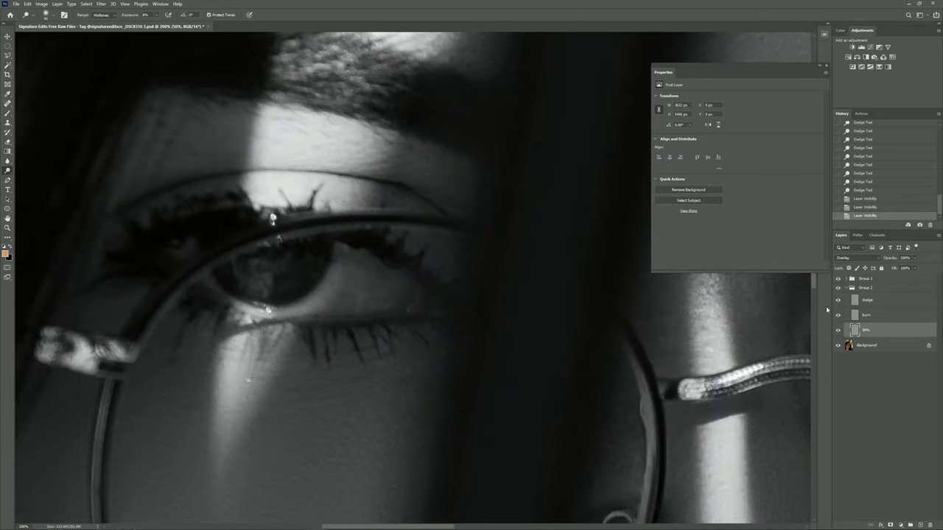
{"action": "left_click", "coordinate": [838, 281]}
{"action": "key", "text": "Tab"}
{"action": "scroll", "coordinate": [243, 266], "scroll_direction": "up", "scroll_amount": 1, "text": "alt"}
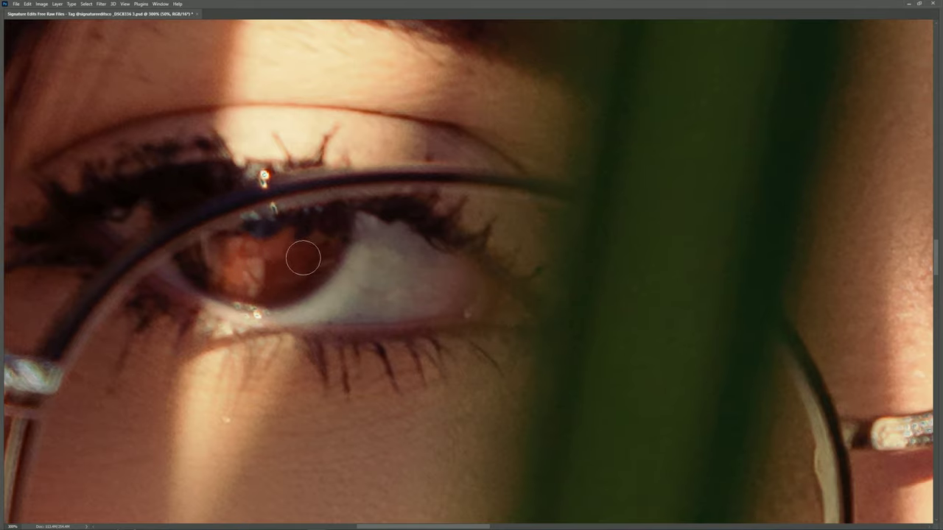
{"action": "key", "text": "ctrl+0"}
{"action": "key", "text": "Tab"}
Dodge and burn the iris highlights on the 50% layer
{"action": "left_click", "coordinate": [838, 330]}
{"action": "left_click", "coordinate": [838, 330]}
{"action": "scroll", "coordinate": [454, 338], "scroll_direction": "up", "scroll_amount": 3}
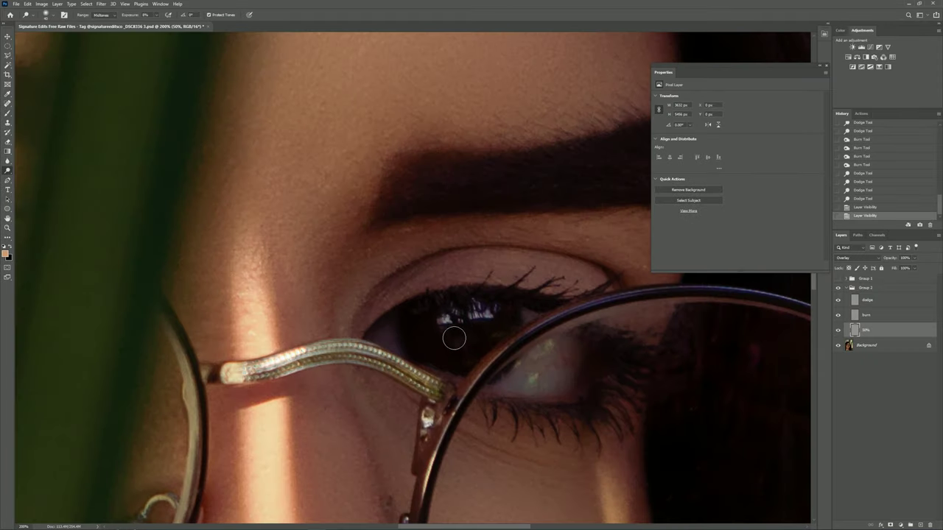
{"action": "mouse_move", "coordinate": [454, 338]}
{"action": "left_mouse_down"}
{"action": "mouse_move", "coordinate": [468, 316]}
{"action": "mouse_move", "coordinate": [507, 319]}
{"action": "mouse_move", "coordinate": [456, 339]}
{"action": "left_mouse_up"}
{"action": "scroll", "coordinate": [455, 339], "scroll_direction": "down", "scroll_amount": 4}
{"action": "scroll", "coordinate": [448, 336], "scroll_direction": "down", "scroll_amount": 1}
{"action": "scroll", "coordinate": [448, 362], "scroll_direction": "down", "scroll_amount": 1}
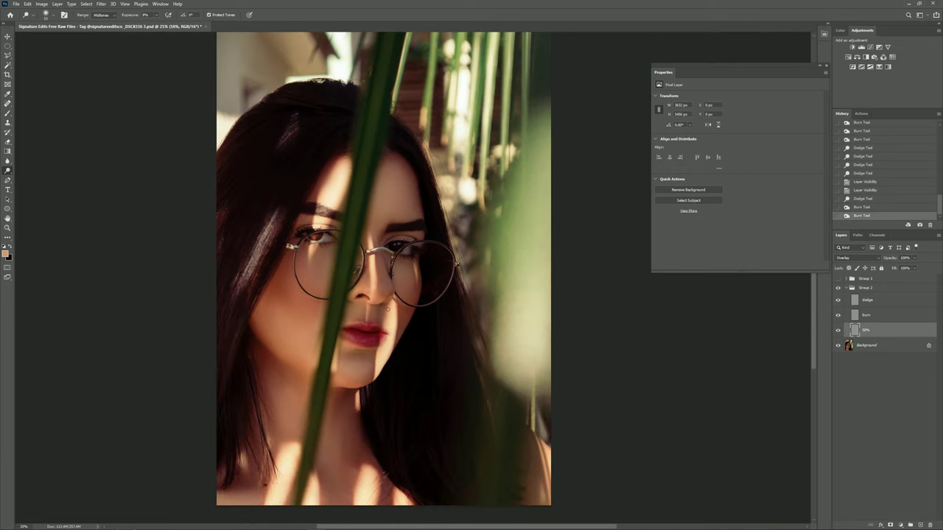
{"action": "scroll", "coordinate": [387, 309], "scroll_direction": "down", "scroll_amount": 1}
{"action": "scroll", "coordinate": [390, 317], "scroll_direction": "up", "scroll_amount": 1}
Toggle Group 2 on and off to compare the eye
{"action": "left_click", "coordinate": [837, 288]}
{"action": "left_click", "coordinate": [838, 288]}
{"action": "left_click", "coordinate": [837, 288]}
{"action": "key", "text": "ctrl+minus"}
Burn the left cheek on the burn layer, checking it in black and white and colour
{"action": "left_click", "coordinate": [866, 315]}
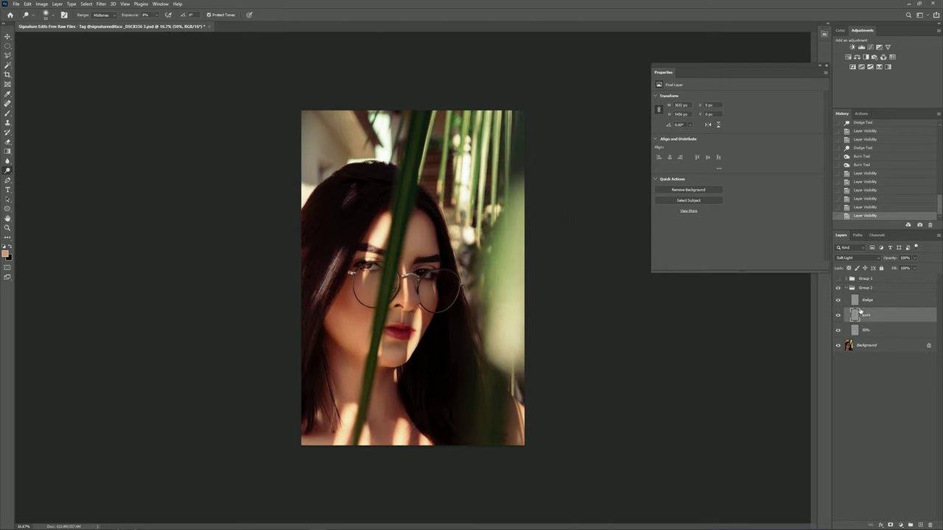
{"action": "left_click", "coordinate": [837, 278]}
{"action": "scroll", "coordinate": [327, 317], "scroll_direction": "up", "scroll_amount": 2}
{"action": "left_click_drag", "start_coordinate": [383, 295], "coordinate": [425, 305]}
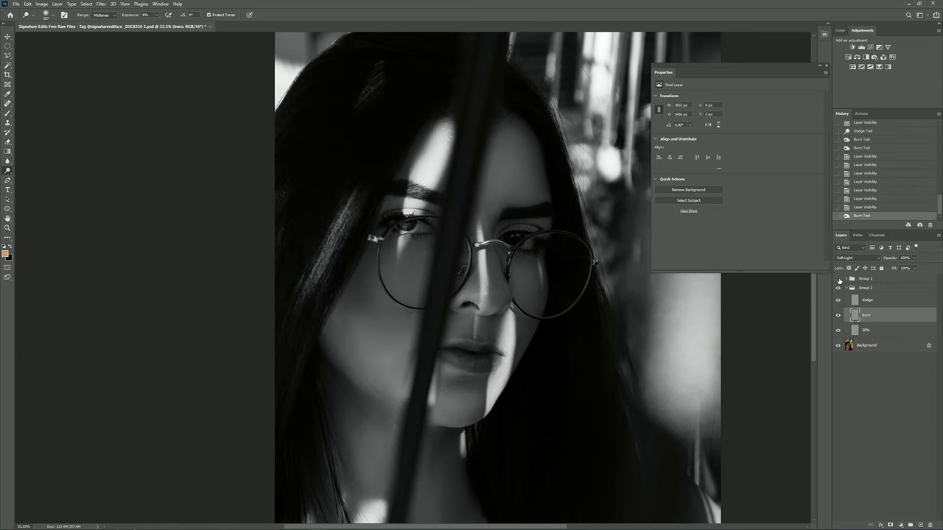
{"action": "left_click", "coordinate": [838, 279]}
{"action": "key", "text": "ctrl+minus"}
{"action": "key", "text": "ctrl+minus"}
{"action": "key", "text": "ctrl+minus"}
{"action": "key", "text": "ctrl+plus"}
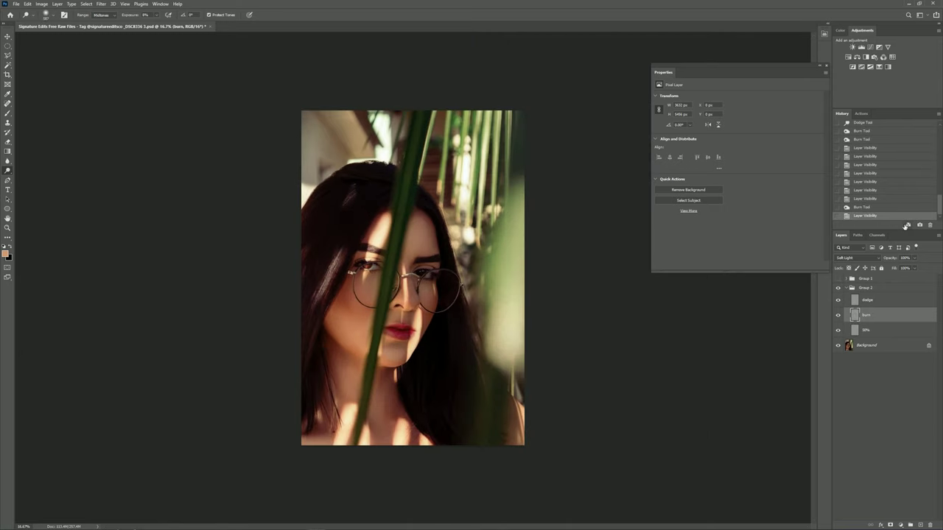
Compare history states, then burn the area above the right eyebrow
{"action": "left_click", "coordinate": [857, 199]}
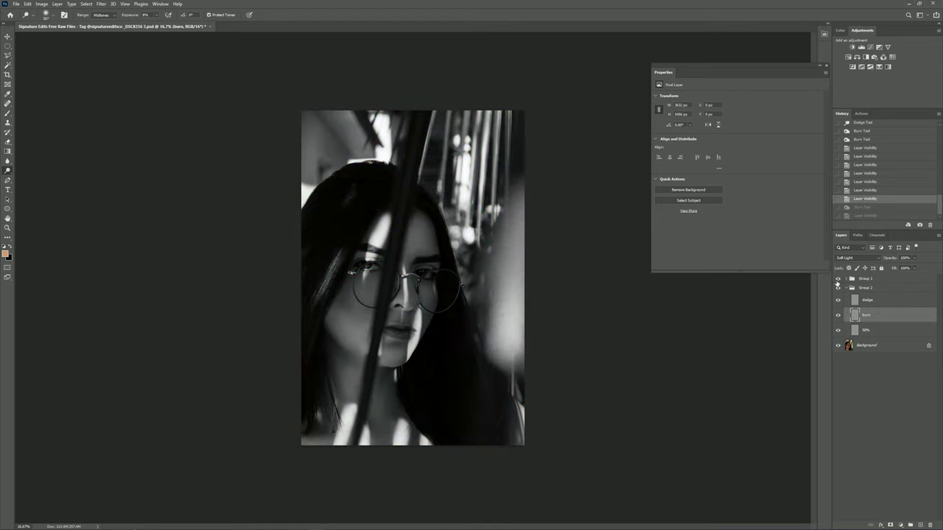
{"action": "left_click", "coordinate": [866, 215]}
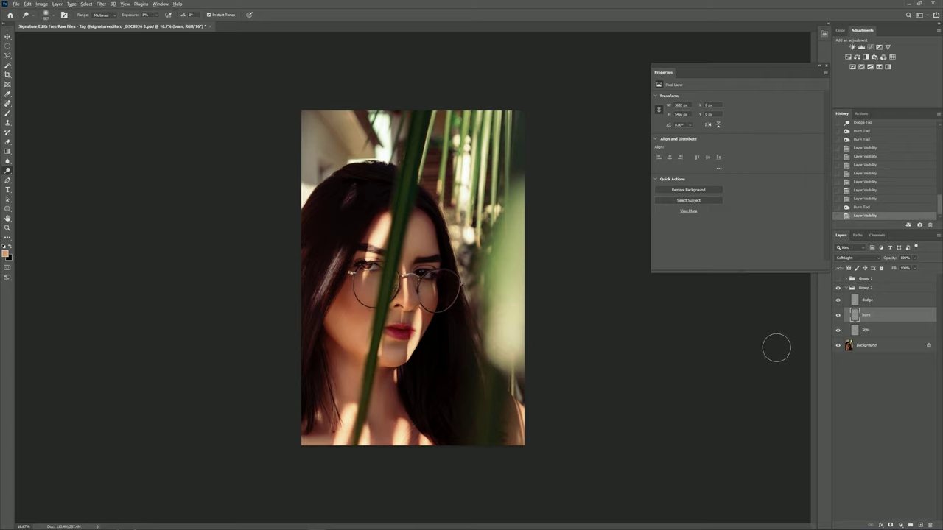
{"action": "left_click", "coordinate": [838, 278]}
{"action": "scroll", "coordinate": [434, 244], "scroll_direction": "up", "scroll_amount": 1}
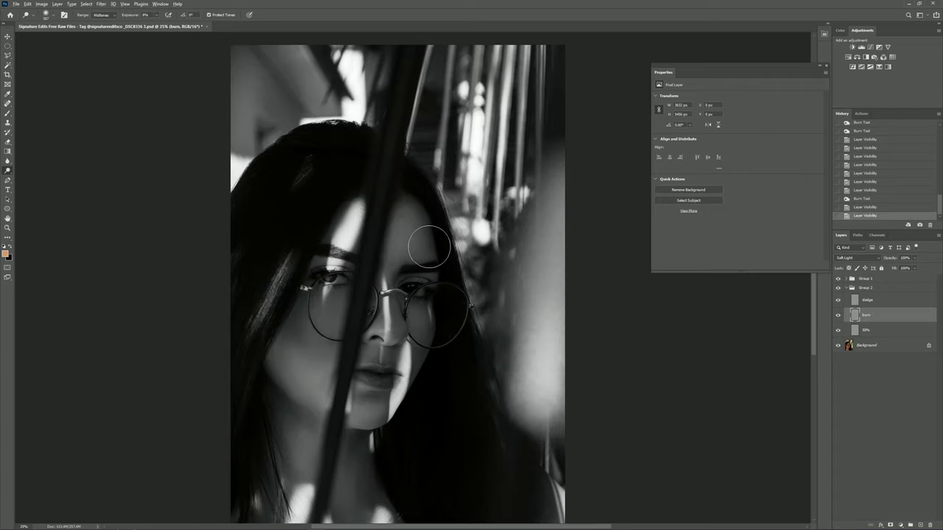
{"action": "left_click_drag", "start_coordinate": [306, 226], "coordinate": [417, 270]}
{"action": "scroll", "coordinate": [442, 247], "scroll_direction": "down", "scroll_amount": 1}
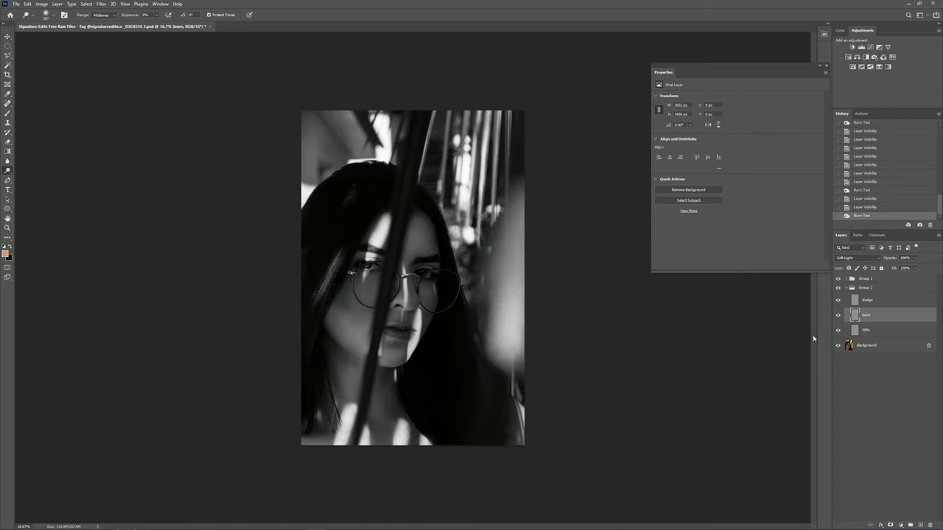
{"action": "left_click", "coordinate": [837, 278]}
Review the colour portrait and select the hidden Group 1
{"action": "scroll", "coordinate": [433, 302], "scroll_direction": "down", "scroll_amount": 1}
{"action": "scroll", "coordinate": [433, 302], "scroll_direction": "up", "scroll_amount": 1}
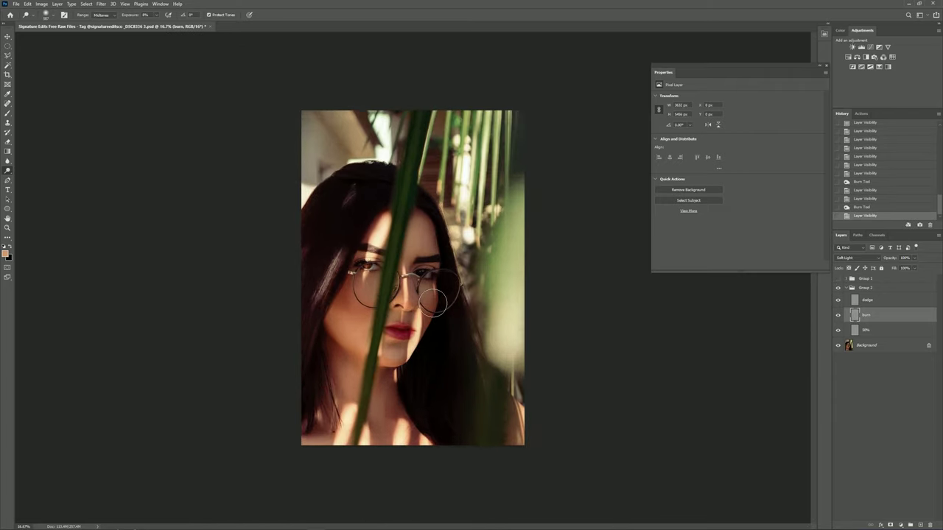
{"action": "scroll", "coordinate": [433, 302], "scroll_direction": "up", "scroll_amount": 1}
{"action": "left_click", "coordinate": [863, 281]}
Delete the hidden Group 1 and toggle the dodge-and-burn group to compare
{"action": "key", "text": "Delete"}
{"action": "left_click", "coordinate": [838, 279]}
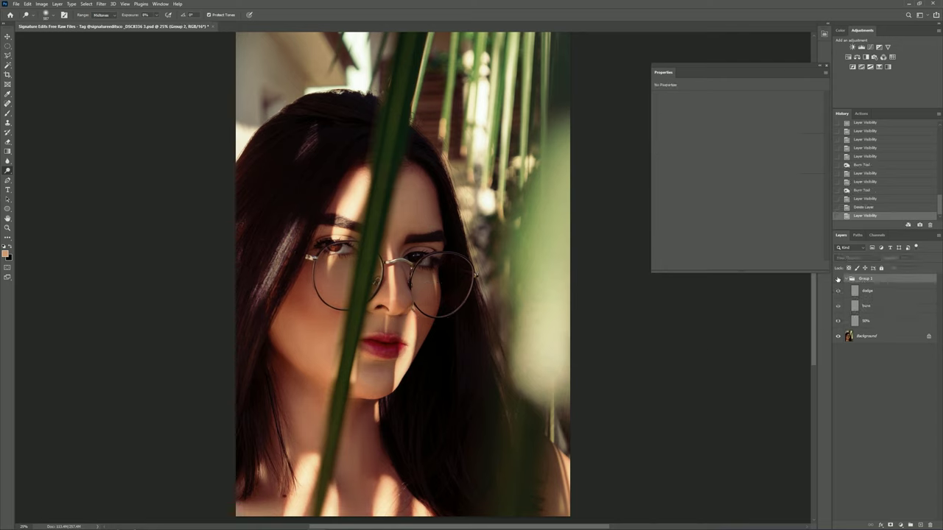
{"action": "left_click", "coordinate": [838, 279]}
{"action": "scroll", "coordinate": [480, 333], "scroll_direction": "down", "scroll_amount": 1}
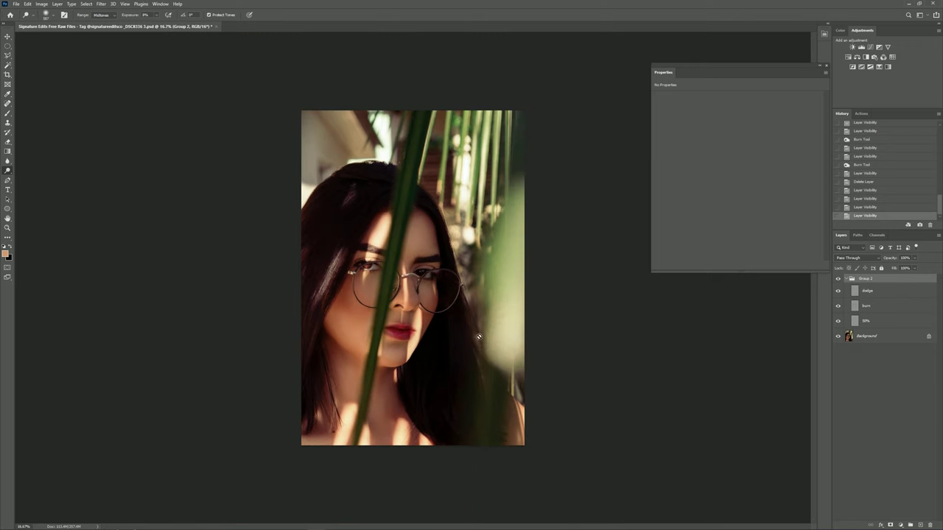
{"action": "scroll", "coordinate": [416, 355], "scroll_direction": "up", "scroll_amount": 1}
Merge all visible layers into a single Background layer
{"action": "key", "text": "ctrl+shift+e"}
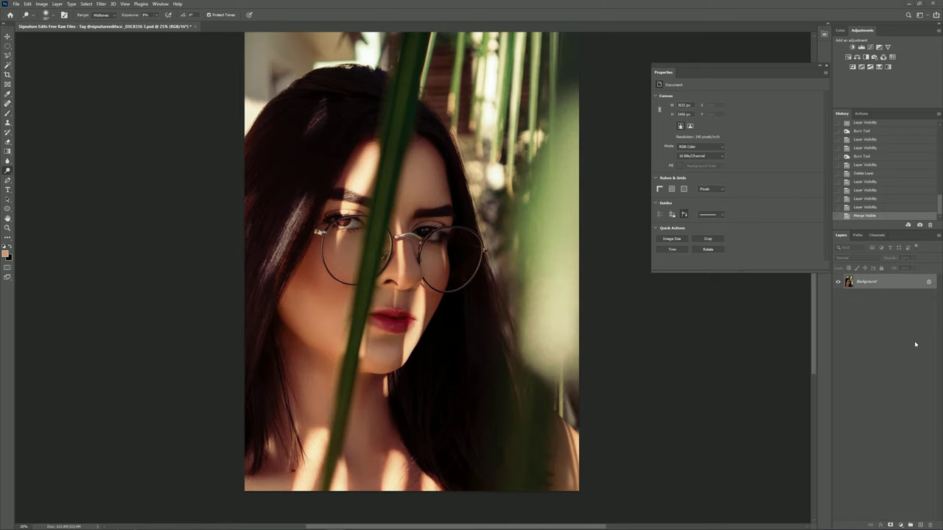
{"action": "scroll", "coordinate": [442, 269], "scroll_direction": "down", "scroll_amount": 2}
{"action": "scroll", "coordinate": [435, 284], "scroll_direction": "up", "scroll_amount": 2}
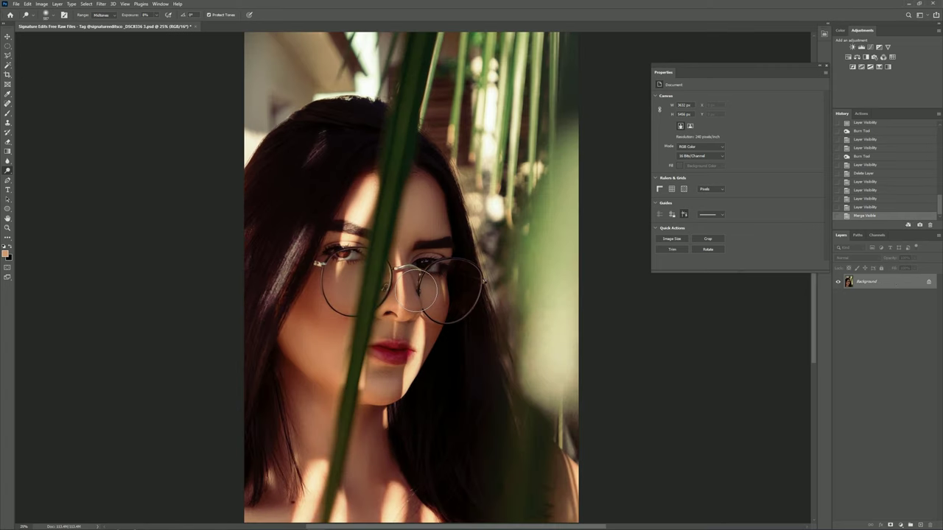
{"action": "scroll", "coordinate": [442, 306], "scroll_direction": "up", "scroll_amount": 1}
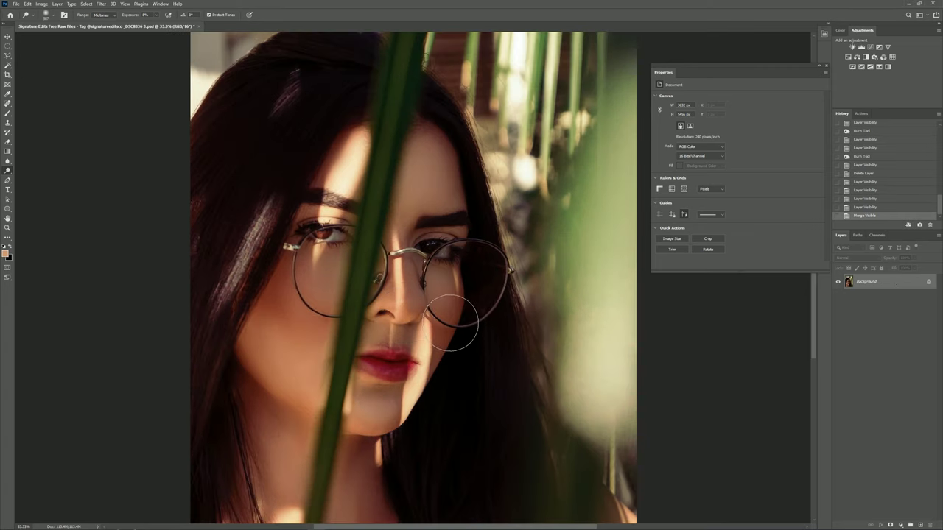
{"action": "scroll", "coordinate": [447, 316], "scroll_direction": "up", "scroll_amount": 1}
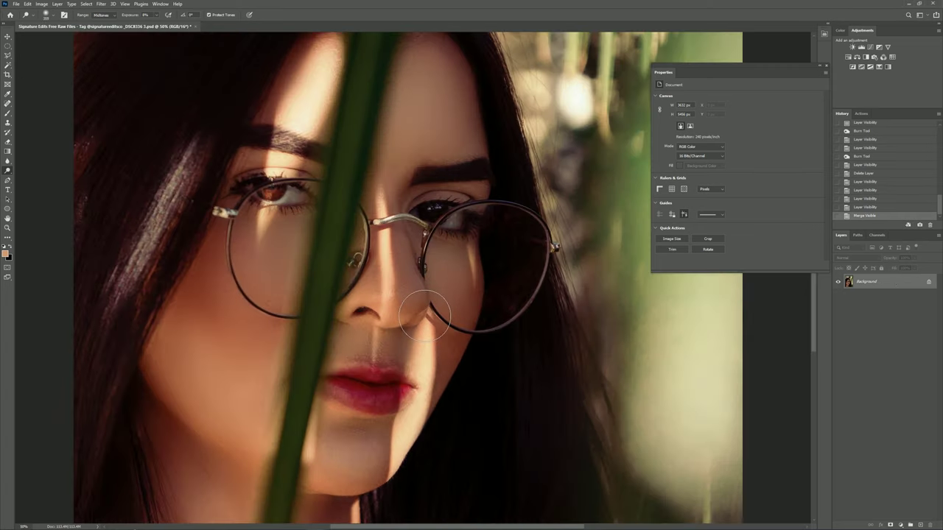
{"action": "left_click", "coordinate": [826, 68]}
Apply Retouch Pro's Eyes effects: Veins Remove and Whiten
{"action": "left_click", "coordinate": [824, 34]}
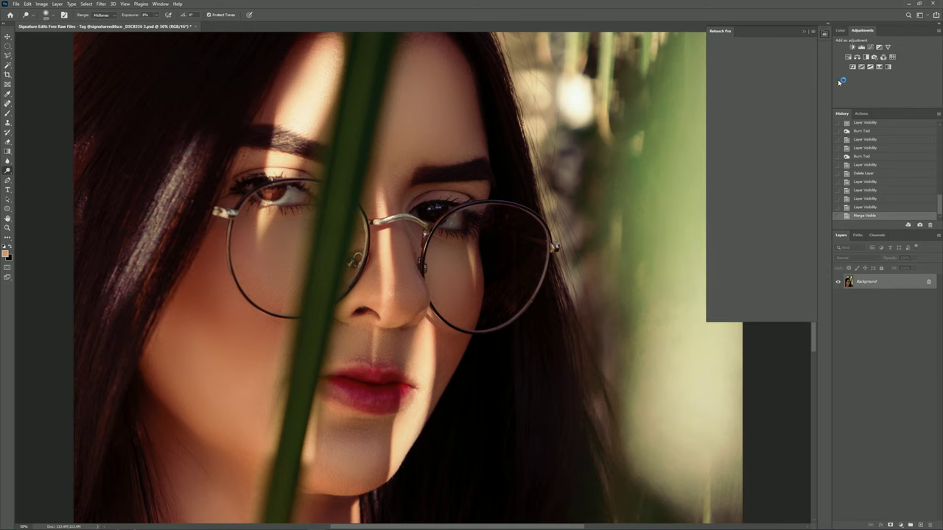
{"action": "left_click", "coordinate": [766, 146]}
{"action": "left_click", "coordinate": [773, 122]}
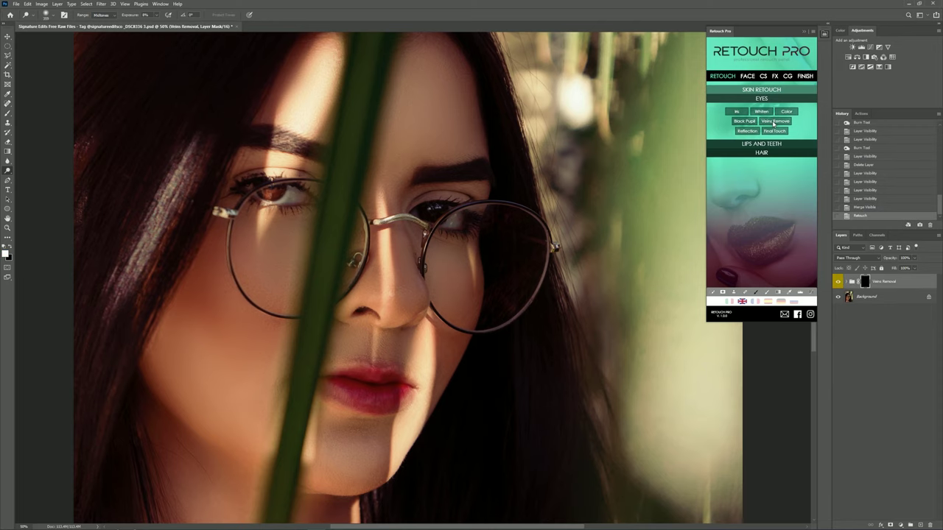
{"action": "left_click", "coordinate": [761, 112]}
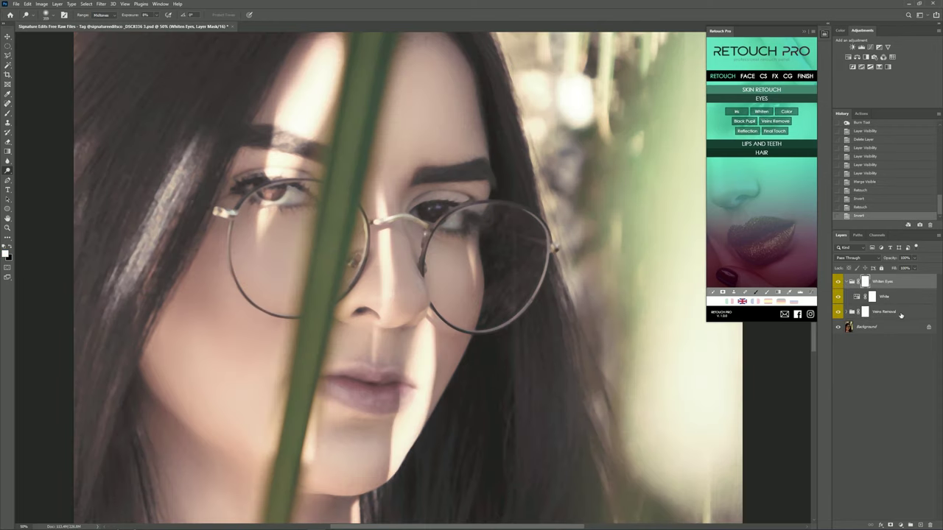
Group both eye effects as Group 1 with Ctrl+G and hide them behind a black mask
{"action": "left_click", "coordinate": [900, 315], "text": "shift"}
{"action": "key", "text": "ctrl+g"}
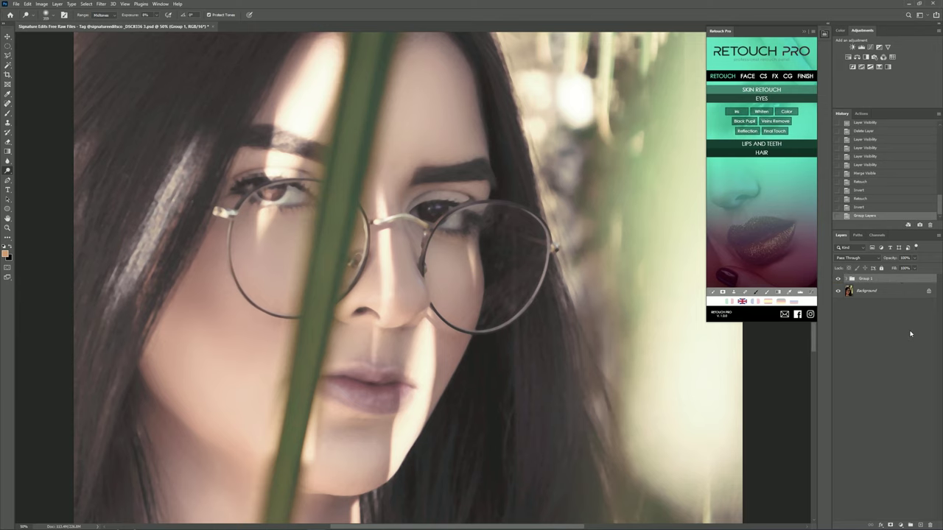
{"action": "left_click", "coordinate": [890, 525], "text": "alt"}
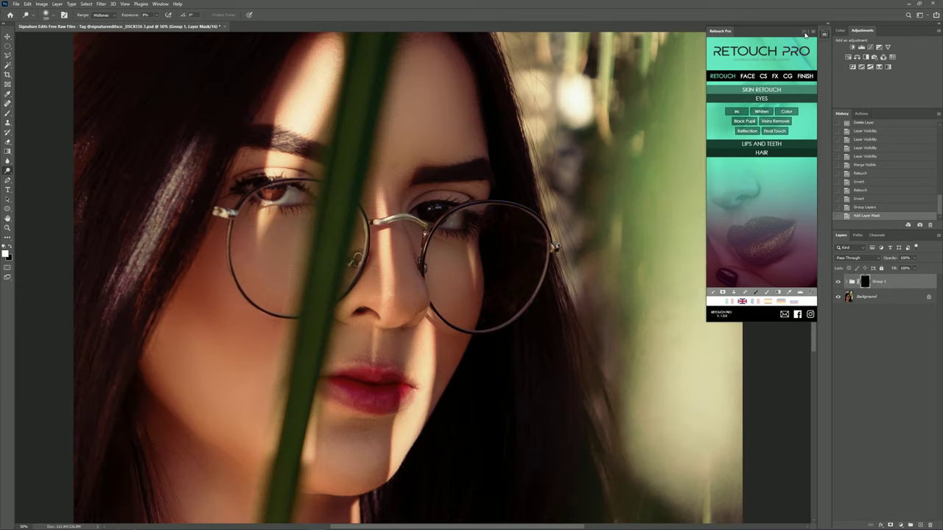
{"action": "left_click", "coordinate": [805, 32]}
Brush white on Group 1's mask over the left eye white and its corners, panels hidden
{"action": "key", "text": "b"}
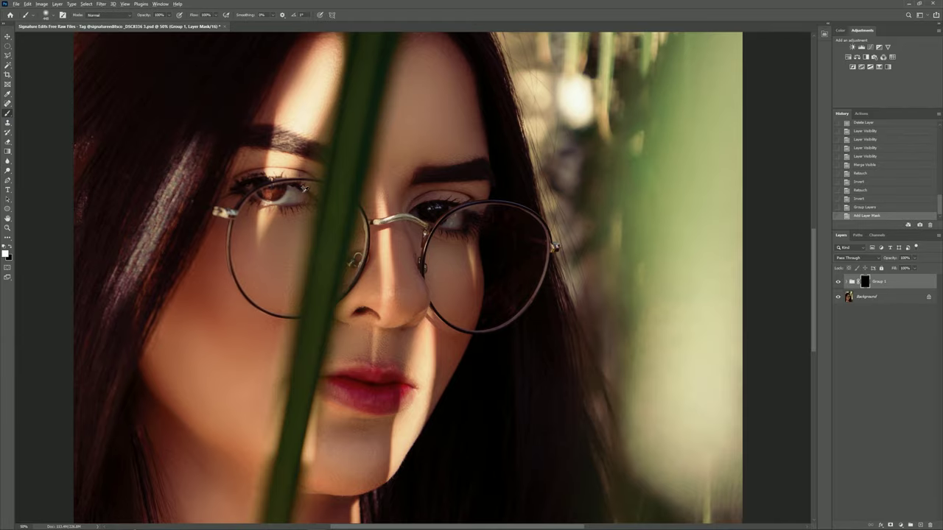
{"action": "scroll", "coordinate": [304, 189], "scroll_direction": "up", "scroll_amount": 3}
{"action": "key", "text": "Tab"}
{"action": "scroll", "coordinate": [304, 189], "scroll_direction": "up", "scroll_amount": 2}
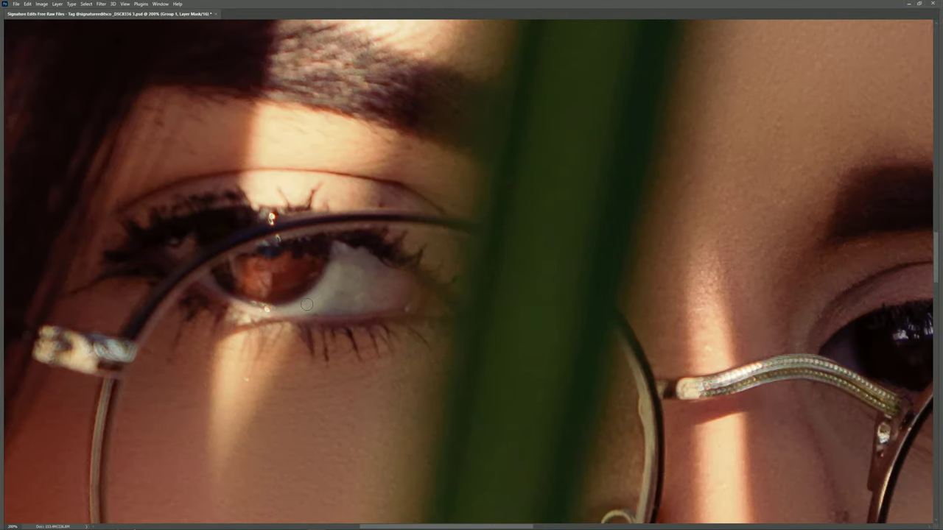
{"action": "scroll", "coordinate": [307, 304], "scroll_direction": "up", "scroll_amount": 3}
{"action": "scroll", "coordinate": [310, 308], "scroll_direction": "up", "scroll_amount": 1}
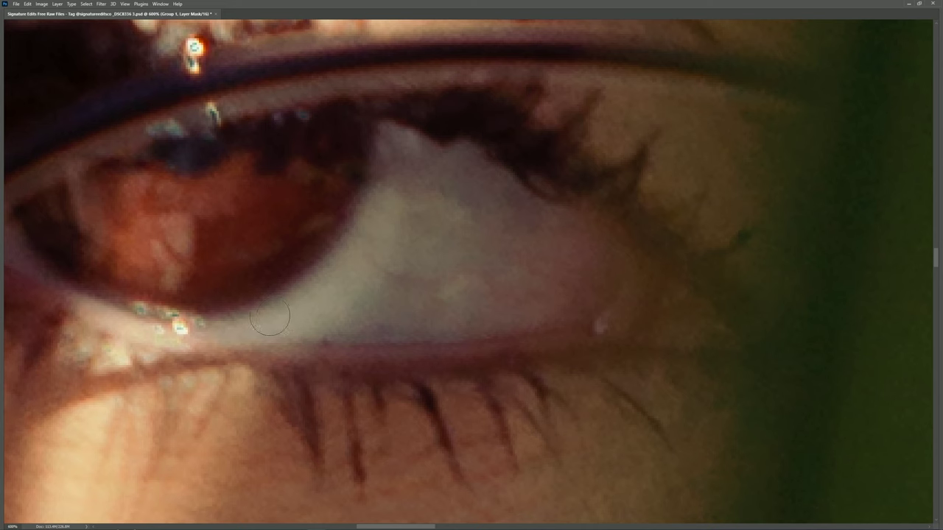
{"action": "mouse_move", "coordinate": [265, 321]}
{"action": "left_mouse_down"}
{"action": "mouse_move", "coordinate": [372, 232]}
{"action": "mouse_move", "coordinate": [397, 132]}
{"action": "mouse_move", "coordinate": [575, 247]}
{"action": "mouse_move", "coordinate": [541, 320]}
{"action": "mouse_move", "coordinate": [316, 320]}
{"action": "mouse_move", "coordinate": [404, 228]}
{"action": "mouse_move", "coordinate": [522, 261]}
{"action": "mouse_move", "coordinate": [479, 221]}
{"action": "mouse_move", "coordinate": [383, 339]}
{"action": "left_mouse_up"}
{"action": "left_click_drag", "start_coordinate": [309, 293], "coordinate": [505, 297]}
{"action": "mouse_move", "coordinate": [253, 280]}
{"action": "left_mouse_down"}
{"action": "mouse_move", "coordinate": [183, 238]}
{"action": "mouse_move", "coordinate": [224, 269]}
{"action": "mouse_move", "coordinate": [188, 225]}
{"action": "mouse_move", "coordinate": [254, 286]}
{"action": "left_mouse_up"}
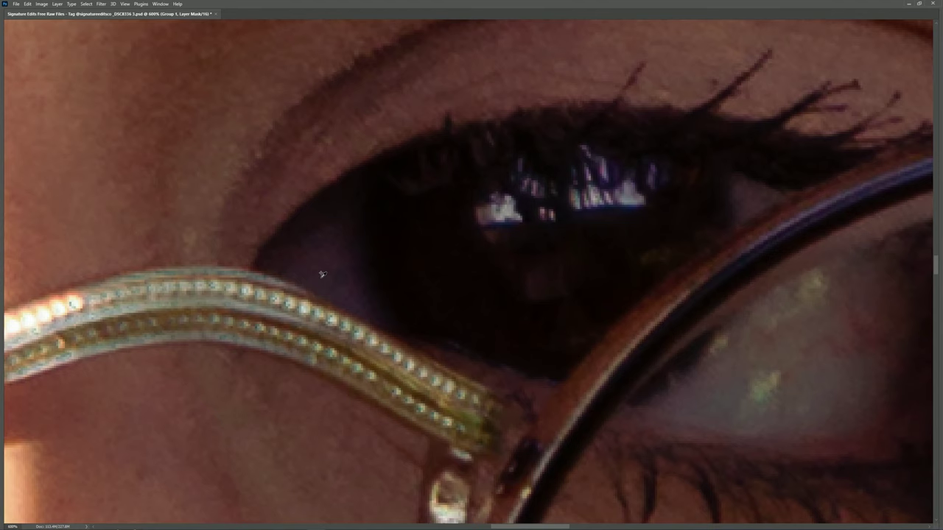
{"action": "mouse_move", "coordinate": [322, 274]}
{"action": "left_mouse_down"}
{"action": "mouse_move", "coordinate": [341, 238]}
{"action": "mouse_move", "coordinate": [280, 259]}
{"action": "mouse_move", "coordinate": [373, 309]}
{"action": "mouse_move", "coordinate": [331, 266]}
{"action": "left_mouse_up"}
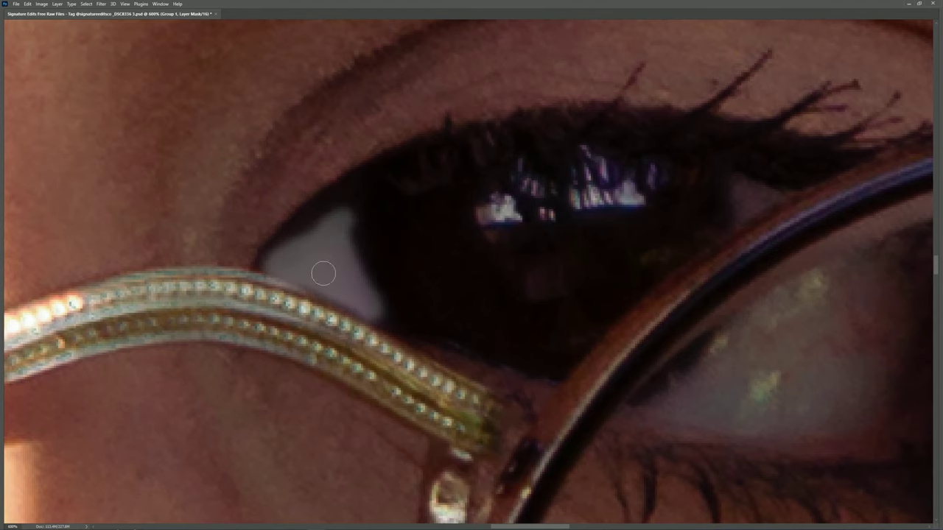
Brush white over the right eye white and inner corner, then restore the panels
{"action": "scroll", "coordinate": [457, 263], "scroll_direction": "right", "scroll_amount": 3}
{"action": "mouse_move", "coordinate": [569, 381]}
{"action": "left_mouse_down"}
{"action": "mouse_move", "coordinate": [442, 347]}
{"action": "mouse_move", "coordinate": [565, 360]}
{"action": "mouse_move", "coordinate": [592, 240]}
{"action": "mouse_move", "coordinate": [385, 317]}
{"action": "mouse_move", "coordinate": [509, 272]}
{"action": "mouse_move", "coordinate": [546, 324]}
{"action": "left_mouse_up"}
{"action": "mouse_move", "coordinate": [479, 166]}
{"action": "left_mouse_down"}
{"action": "mouse_move", "coordinate": [499, 163]}
{"action": "mouse_move", "coordinate": [489, 162]}
{"action": "mouse_move", "coordinate": [523, 179]}
{"action": "mouse_move", "coordinate": [446, 206]}
{"action": "mouse_move", "coordinate": [434, 248]}
{"action": "mouse_move", "coordinate": [366, 335]}
{"action": "mouse_move", "coordinate": [484, 231]}
{"action": "mouse_move", "coordinate": [577, 185]}
{"action": "left_mouse_up"}
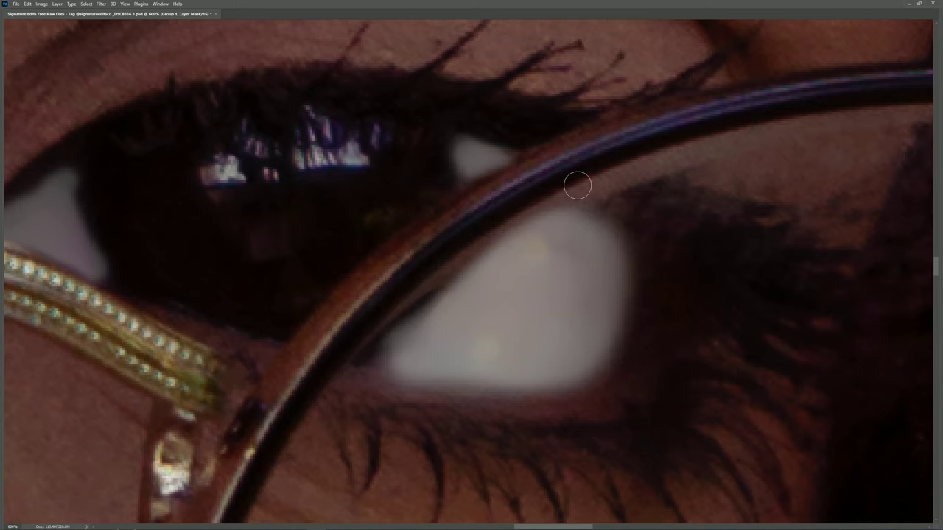
{"action": "mouse_move", "coordinate": [464, 280]}
{"action": "left_mouse_down"}
{"action": "mouse_move", "coordinate": [511, 228]}
{"action": "mouse_move", "coordinate": [492, 260]}
{"action": "left_mouse_up"}
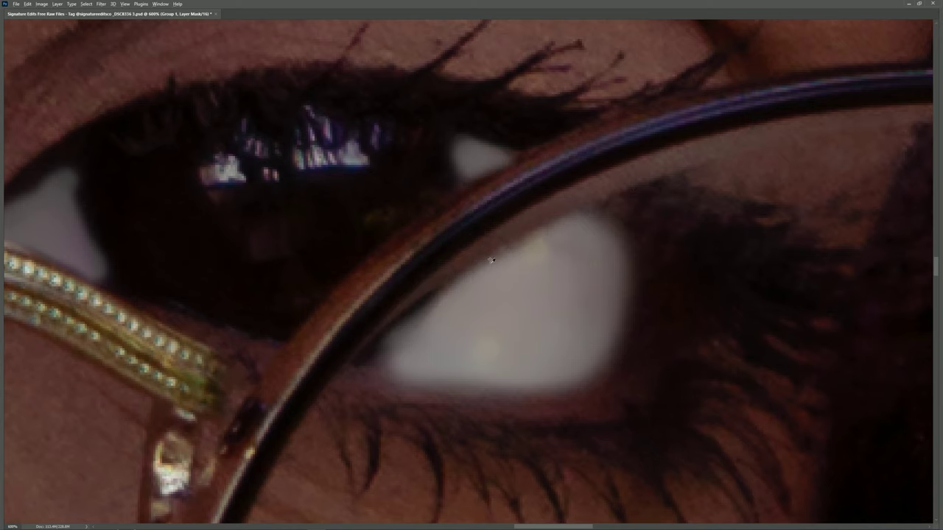
{"action": "scroll", "coordinate": [492, 260], "scroll_direction": "down", "scroll_amount": 6}
{"action": "scroll", "coordinate": [499, 304], "scroll_direction": "up", "scroll_amount": 2}
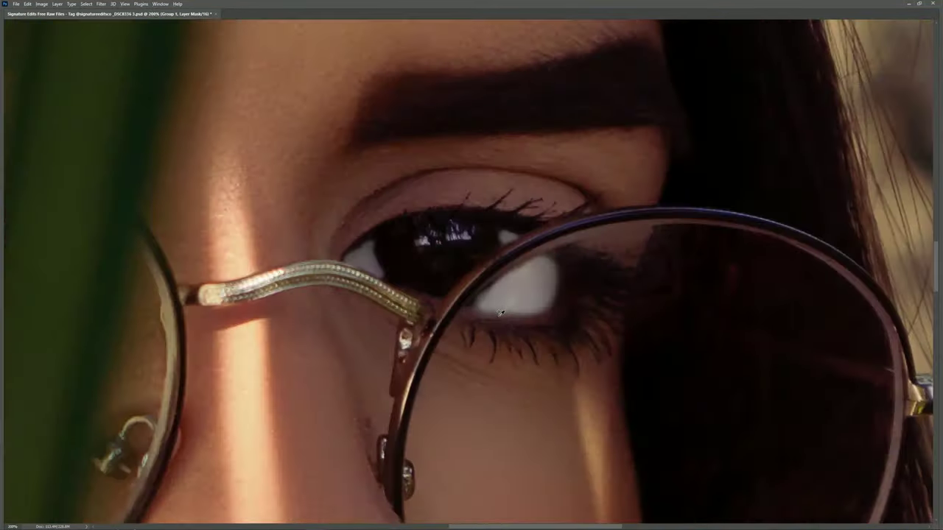
{"action": "scroll", "coordinate": [471, 305], "scroll_direction": "up", "scroll_amount": 1}
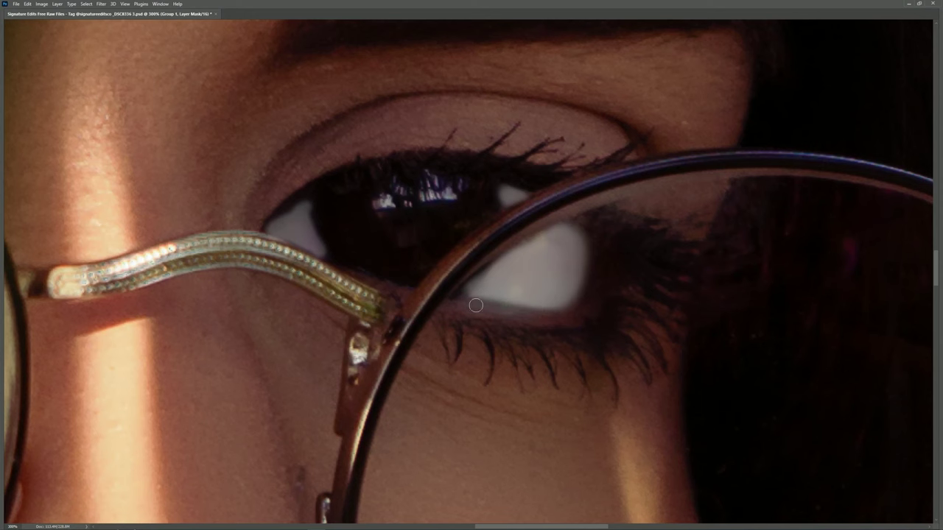
{"action": "scroll", "coordinate": [454, 314], "scroll_direction": "down", "scroll_amount": 1}
{"action": "scroll", "coordinate": [455, 313], "scroll_direction": "down", "scroll_amount": 4}
{"action": "key", "text": "Tab"}
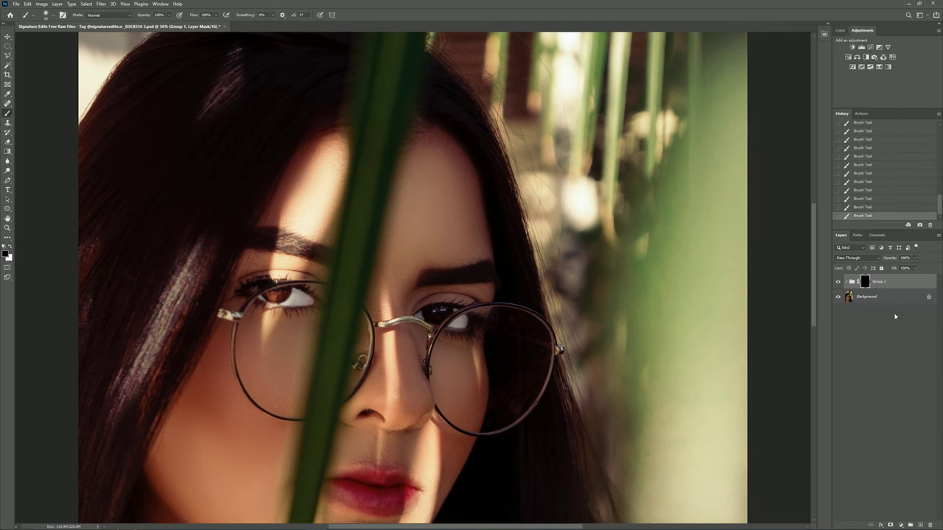
Lower Group 1's opacity to 10%, toggling it to compare the eyes
{"action": "type", "text": "60"}
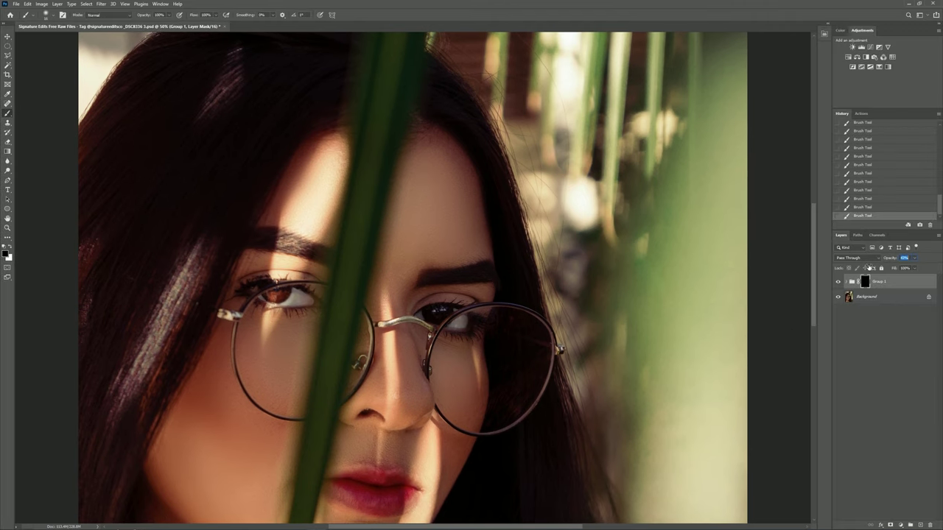
{"action": "type", "text": "10"}
{"action": "key", "text": "Return"}
{"action": "left_click", "coordinate": [838, 281]}
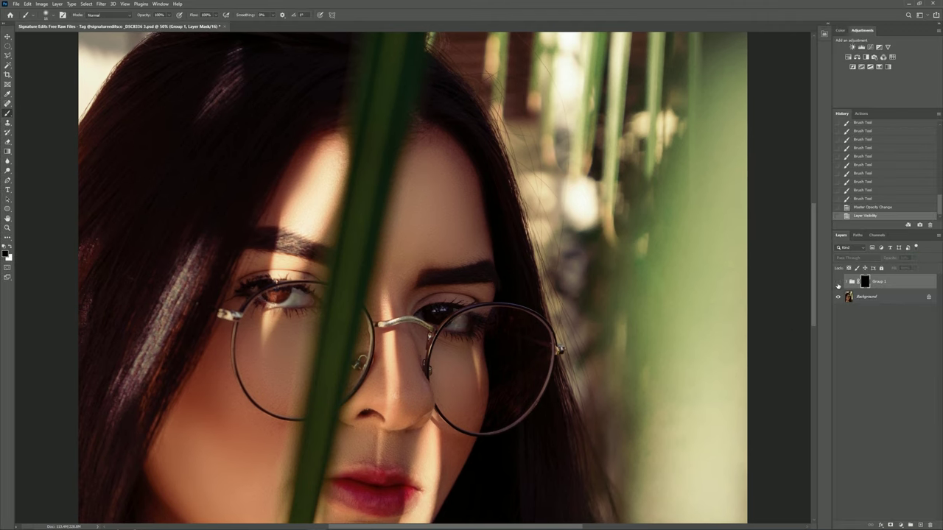
{"action": "scroll", "coordinate": [363, 280], "scroll_direction": "down", "scroll_amount": 2}
{"action": "key", "text": "ctrl+minus"}
{"action": "key", "text": "ctrl+plus"}
{"action": "left_click", "coordinate": [837, 283]}
{"action": "left_click", "coordinate": [837, 282]}
{"action": "left_click_drag", "start_coordinate": [894, 261], "coordinate": [890, 261]}
Merge all visible layers into the Background and review the whole portrait
{"action": "key", "text": "ctrl+shift+e"}
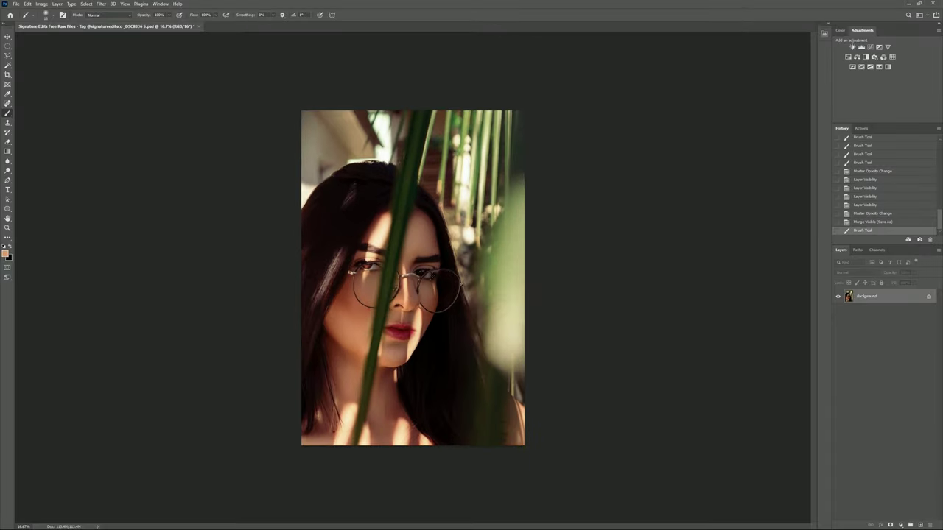
{"action": "key", "text": "ctrl+plus"}
{"action": "key", "text": "ctrl+plus"}
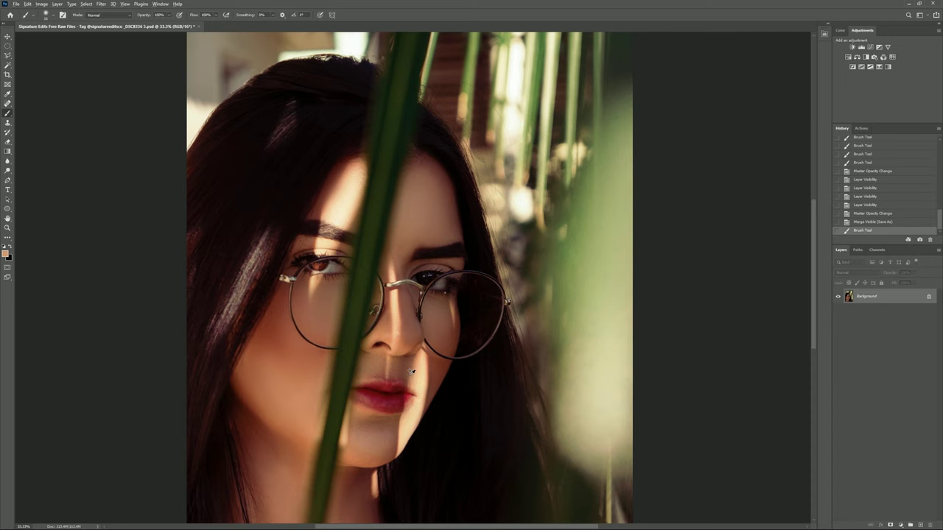
{"action": "key", "text": "ctrl+minus"}
{"action": "key", "text": "ctrl+minus"}
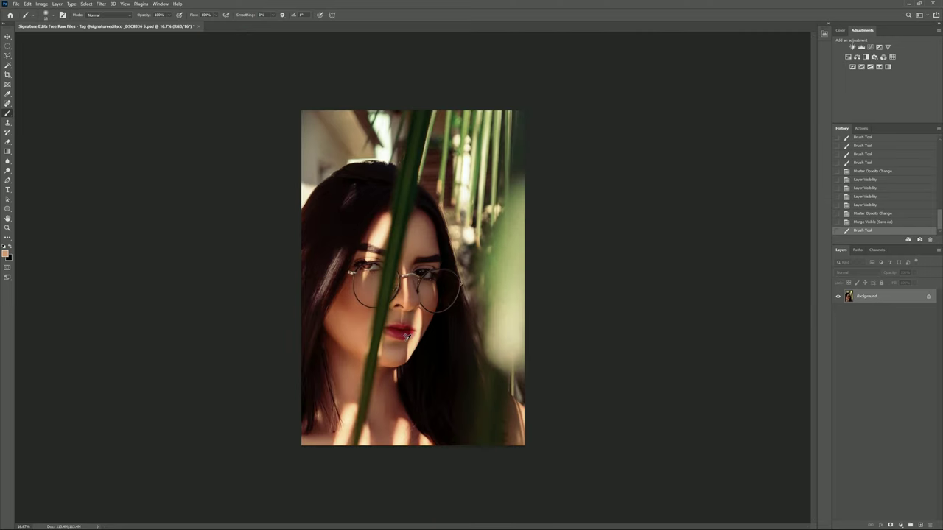
{"action": "key", "text": "ctrl+plus"}
{"action": "key", "text": "ctrl+minus"}
{"action": "left_click", "coordinate": [856, 57]}
Shift Color Balance shadows slightly toward blue and magenta, then review Highlights and Midtones
{"action": "left_click", "coordinate": [689, 98]}
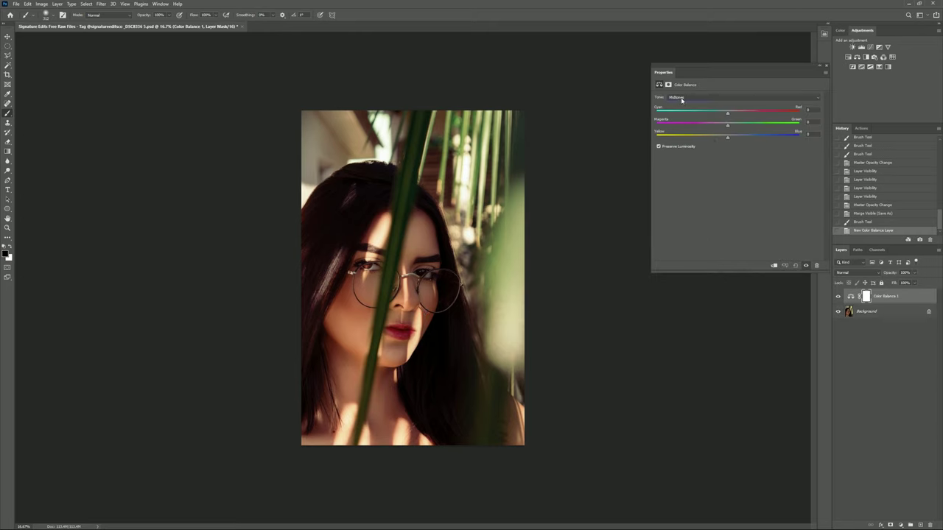
{"action": "left_click_drag", "start_coordinate": [728, 140], "coordinate": [733, 139]}
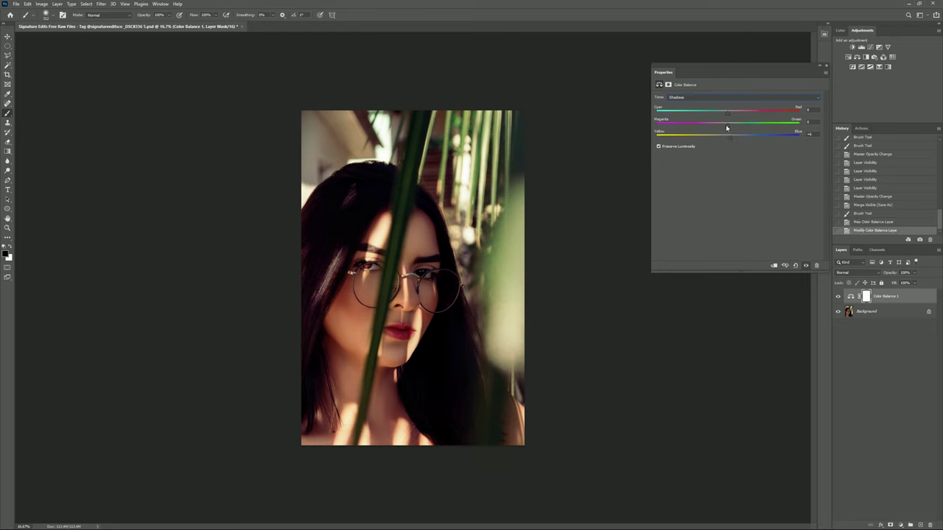
{"action": "left_click_drag", "start_coordinate": [731, 129], "coordinate": [727, 130]}
{"action": "left_click", "coordinate": [717, 97]}
{"action": "left_click", "coordinate": [707, 98]}
{"action": "left_click", "coordinate": [707, 117]}
{"action": "left_click", "coordinate": [707, 97]}
{"action": "left_click", "coordinate": [707, 110]}
Add Hue/Saturation 1 boosting Yellows saturation to about +46 and Reds saturation, then compare
{"action": "left_click", "coordinate": [848, 57]}
{"action": "left_click", "coordinate": [737, 107]}
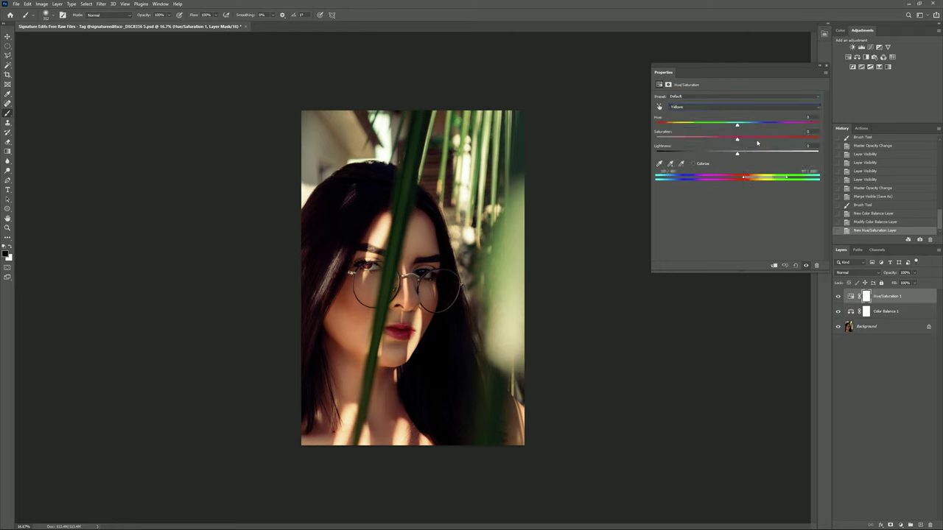
{"action": "mouse_move", "coordinate": [737, 139]}
{"action": "left_mouse_down"}
{"action": "mouse_move", "coordinate": [791, 138]}
{"action": "mouse_move", "coordinate": [741, 139]}
{"action": "left_mouse_up"}
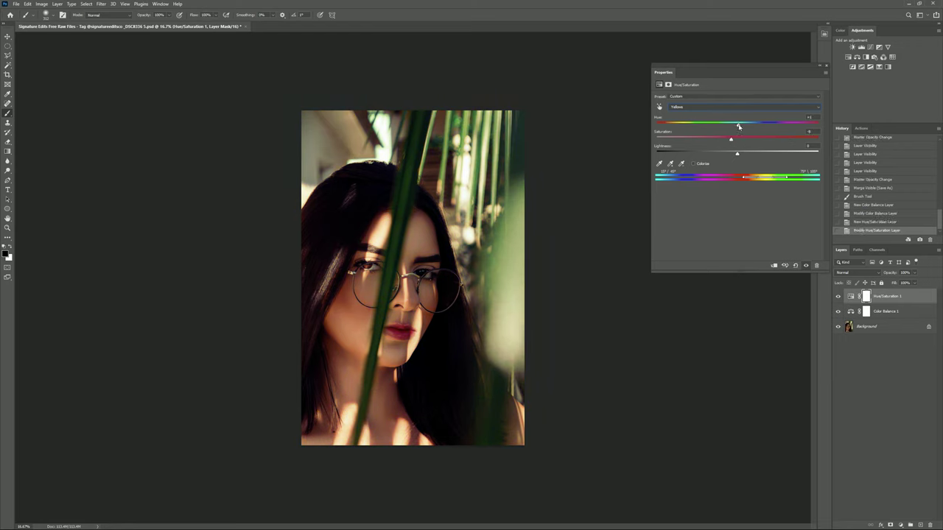
{"action": "left_click", "coordinate": [710, 107]}
{"action": "mouse_move", "coordinate": [719, 138]}
{"action": "left_mouse_down"}
{"action": "mouse_move", "coordinate": [778, 140]}
{"action": "mouse_move", "coordinate": [763, 139]}
{"action": "left_mouse_up"}
{"action": "left_click", "coordinate": [806, 266]}
{"action": "left_click", "coordinate": [806, 266]}
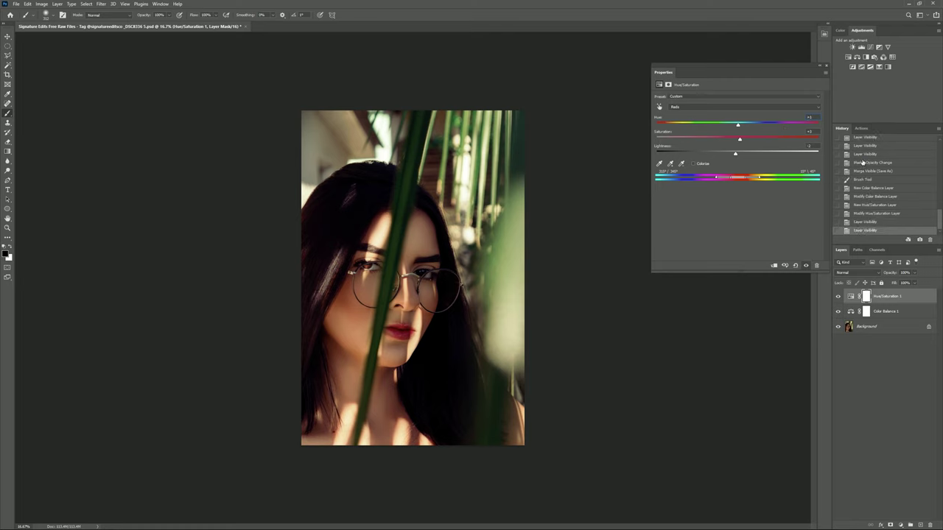
{"action": "left_click", "coordinate": [883, 58]}
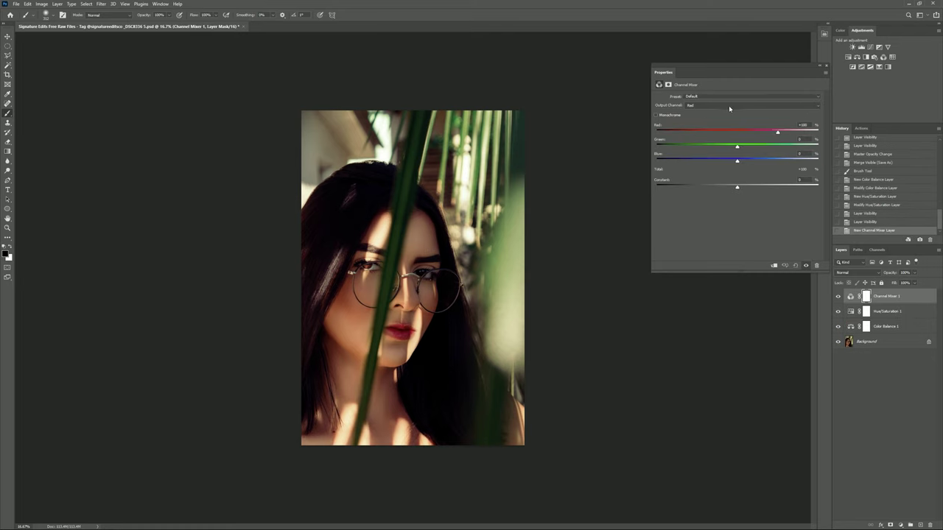
Delete the Channel Mixer and add Hue/Saturation 2 lowering Greens saturation
{"action": "left_click", "coordinate": [817, 266]}
{"action": "left_click", "coordinate": [847, 56]}
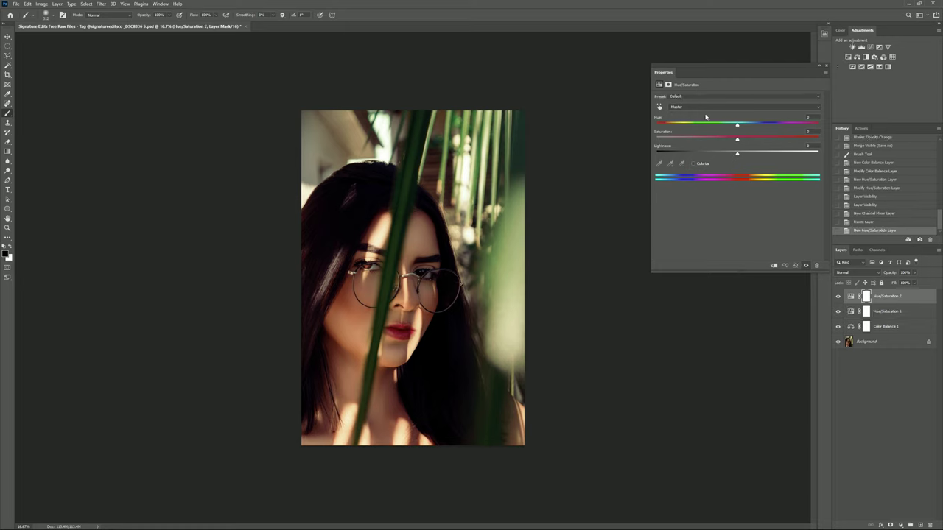
{"action": "left_click", "coordinate": [686, 107]}
{"action": "left_click", "coordinate": [679, 130]}
{"action": "mouse_move", "coordinate": [738, 140]}
{"action": "left_mouse_down"}
{"action": "mouse_move", "coordinate": [690, 140]}
{"action": "mouse_move", "coordinate": [699, 156]}
{"action": "left_mouse_up"}
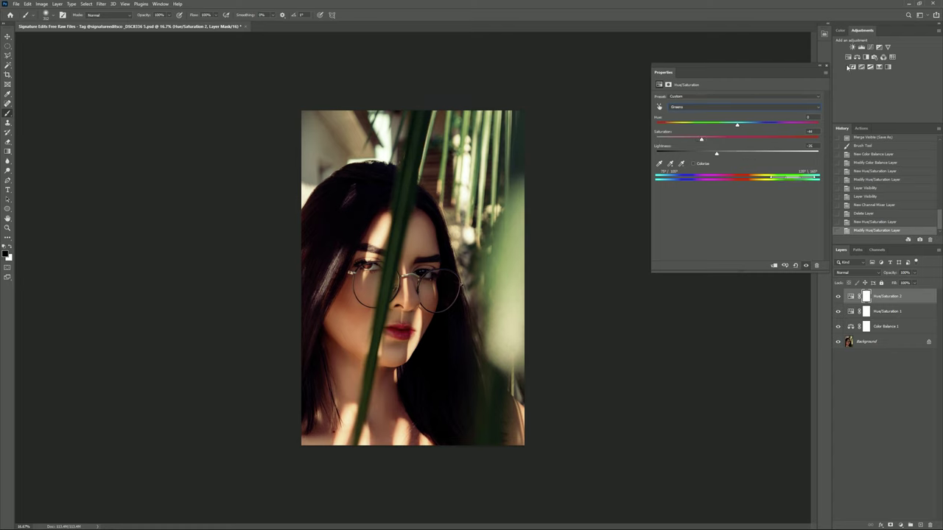
Add Hue/Saturation 3 with Reds -25 and Magentas -39, inverting its mask to black
{"action": "left_click", "coordinate": [848, 56]}
{"action": "left_click", "coordinate": [693, 106]}
{"action": "left_click", "coordinate": [680, 122]}
{"action": "mouse_move", "coordinate": [737, 141]}
{"action": "left_mouse_down"}
{"action": "mouse_move", "coordinate": [768, 140]}
{"action": "mouse_move", "coordinate": [717, 142]}
{"action": "left_mouse_up"}
{"action": "left_click", "coordinate": [696, 106]}
{"action": "left_click", "coordinate": [722, 146]}
{"action": "left_click_drag", "start_coordinate": [737, 140], "coordinate": [706, 140]}
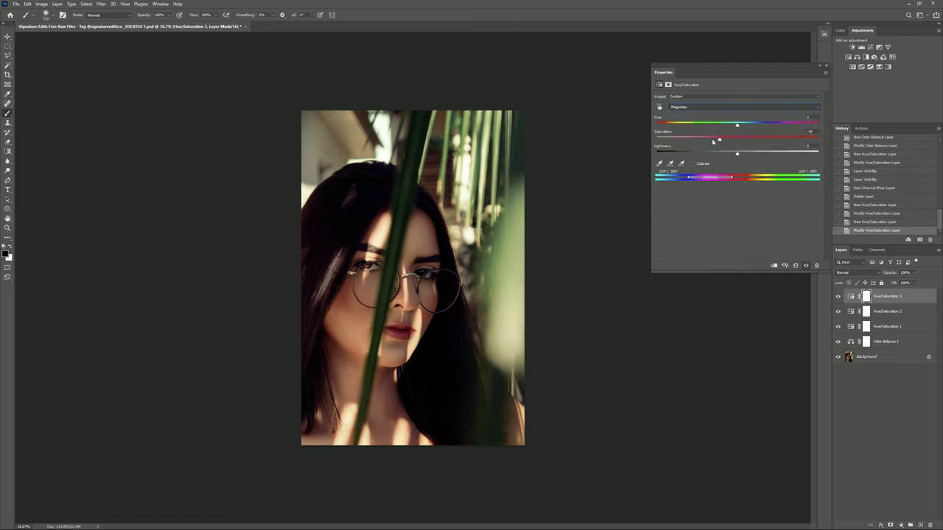
{"action": "key", "text": "ctrl+i"}
Paint white on Hue/Saturation 3's mask over the woman's hair with a smaller brush
{"action": "left_click", "coordinate": [879, 298]}
{"action": "left_click", "coordinate": [867, 296]}
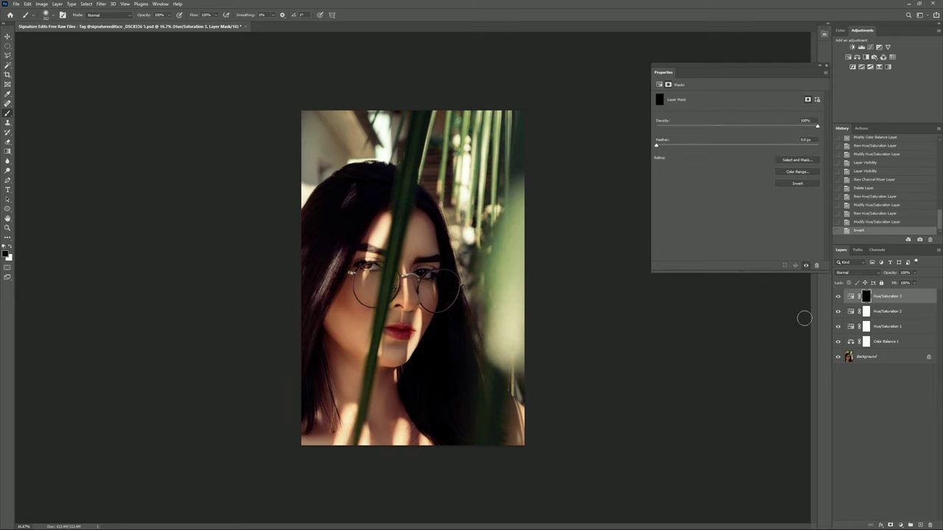
{"action": "key", "text": "Tab"}
{"action": "key", "text": "ctrl+plus"}
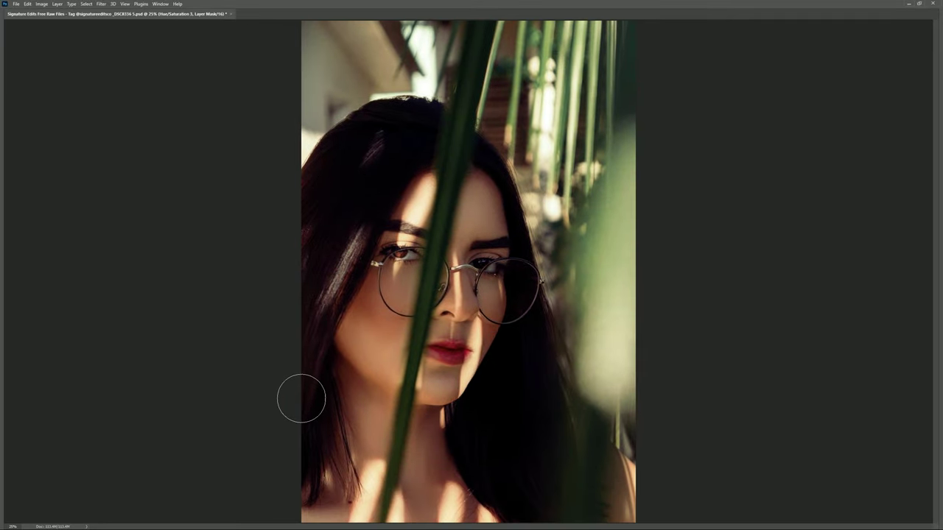
{"action": "key", "text": "Tab"}
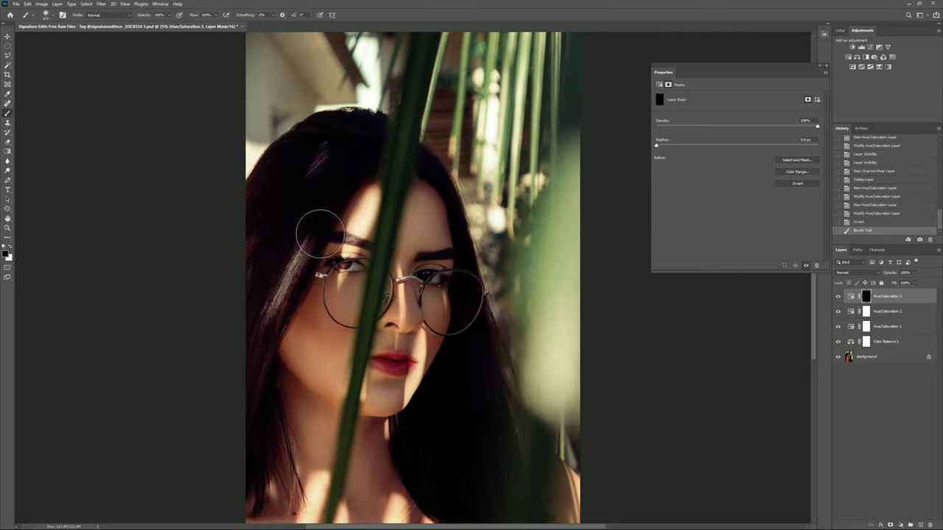
{"action": "key", "text": "Tab"}
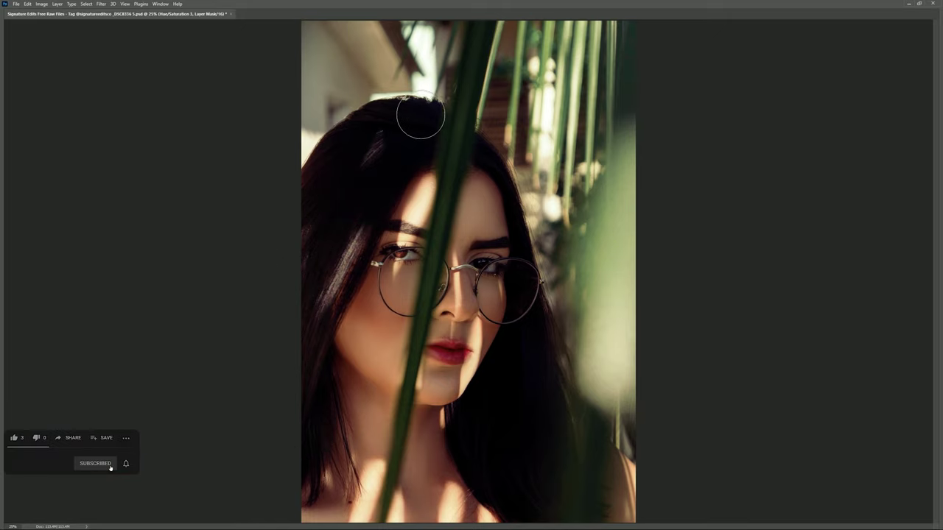
{"action": "left_click_drag", "start_coordinate": [505, 179], "coordinate": [485, 180]}
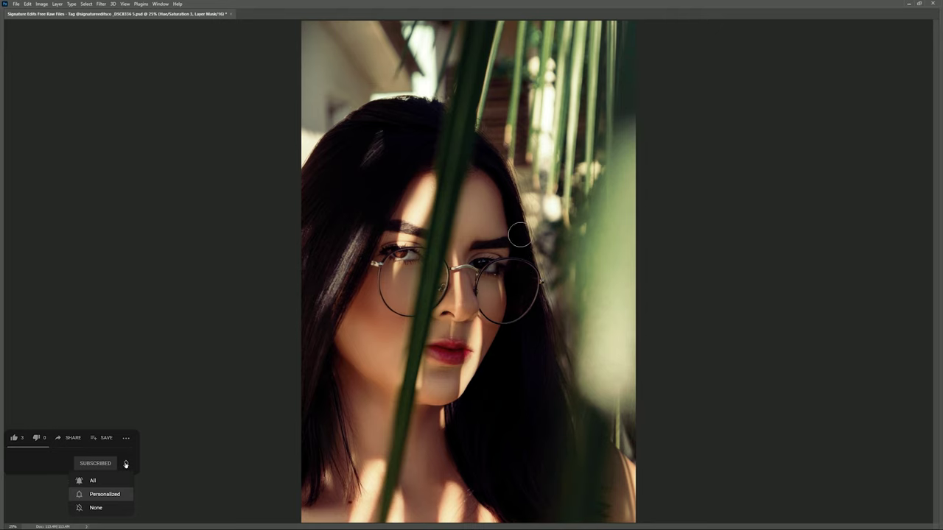
{"action": "key", "text": "Tab"}
{"action": "key", "text": "ctrl+minus"}
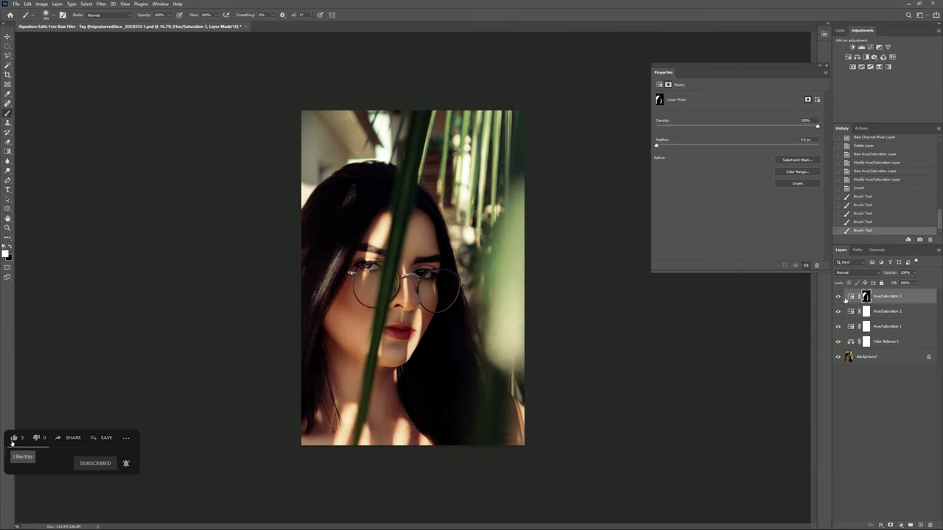
Set Hue/Saturation 3's Blues saturation to -27
{"action": "left_click", "coordinate": [851, 296]}
{"action": "left_click", "coordinate": [736, 107]}
{"action": "left_click", "coordinate": [736, 143]}
{"action": "left_click_drag", "start_coordinate": [736, 144], "coordinate": [722, 141]}
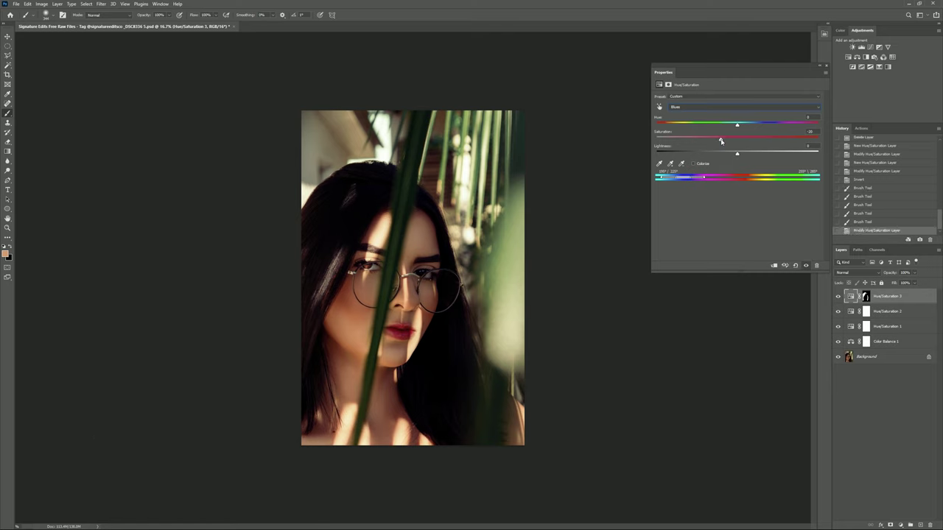
Add Selective Color 1 with Reds Magenta +1 and Yellows Yellow -6
{"action": "left_click", "coordinate": [885, 67]}
{"action": "left_click_drag", "start_coordinate": [737, 136], "coordinate": [758, 134]}
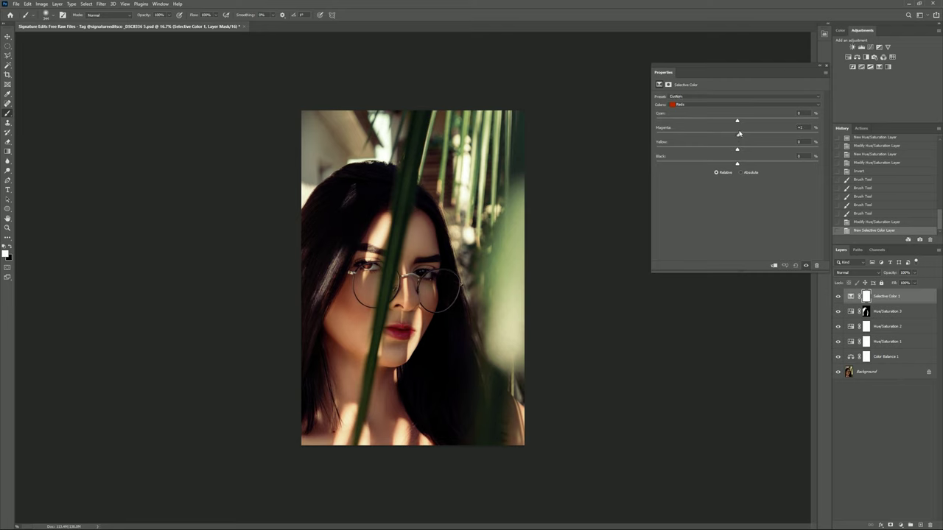
{"action": "mouse_move", "coordinate": [731, 136]}
{"action": "left_mouse_down"}
{"action": "mouse_move", "coordinate": [755, 149]}
{"action": "mouse_move", "coordinate": [737, 153]}
{"action": "left_mouse_up"}
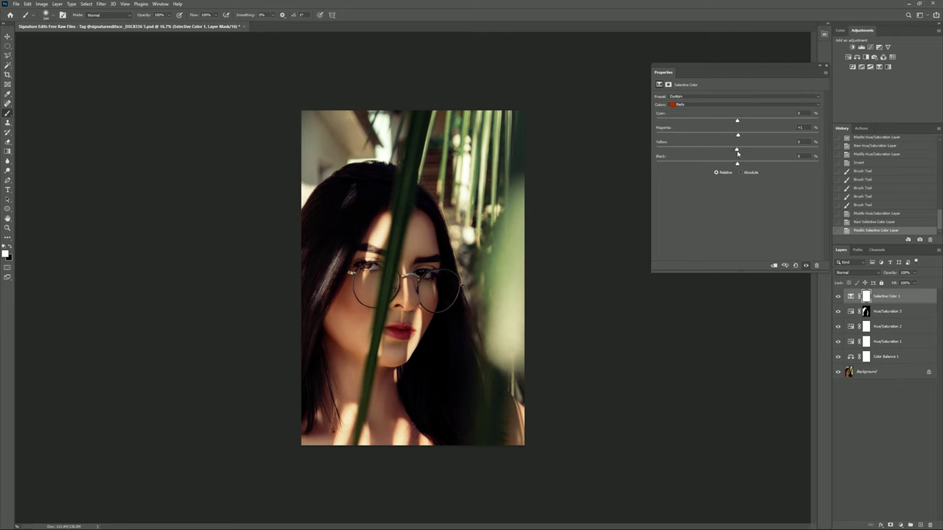
{"action": "left_click", "coordinate": [698, 105]}
{"action": "left_click", "coordinate": [699, 111]}
{"action": "left_click_drag", "start_coordinate": [736, 150], "coordinate": [732, 137]}
Try a Levels layer darkening the midtones, then delete it
{"action": "left_click", "coordinate": [861, 47]}
{"action": "left_click_drag", "start_coordinate": [743, 151], "coordinate": [745, 151]}
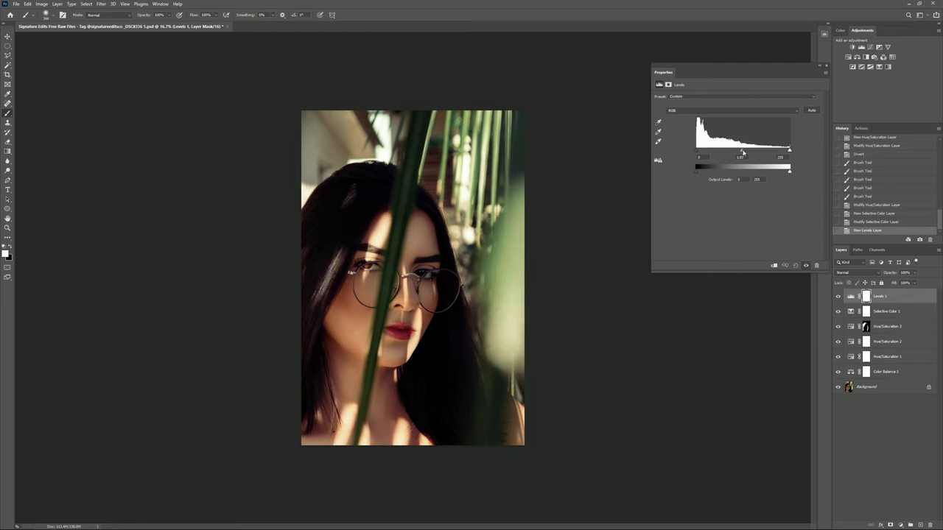
{"action": "left_click_drag", "start_coordinate": [742, 153], "coordinate": [738, 158]}
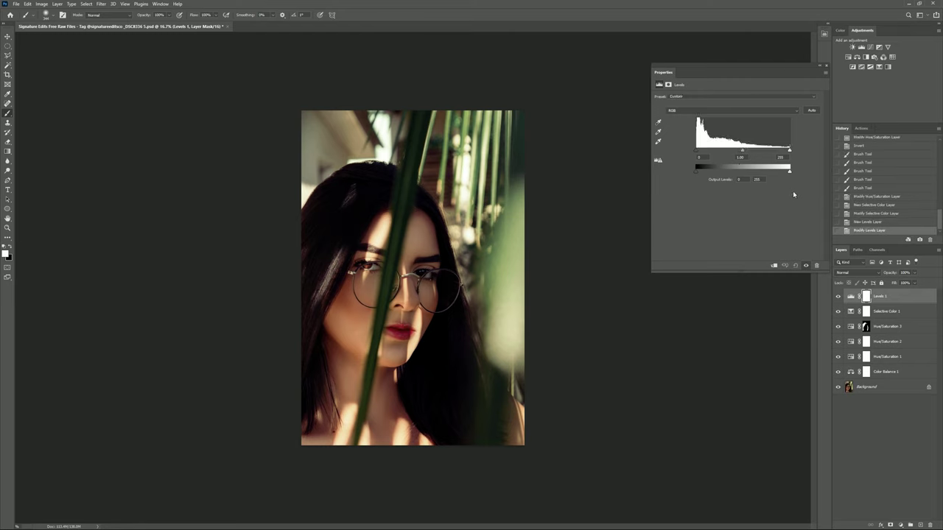
{"action": "left_click", "coordinate": [817, 265]}
Add Selective Color 2 reducing yellow in Whites and adding black to Neutrals
{"action": "left_click", "coordinate": [879, 67]}
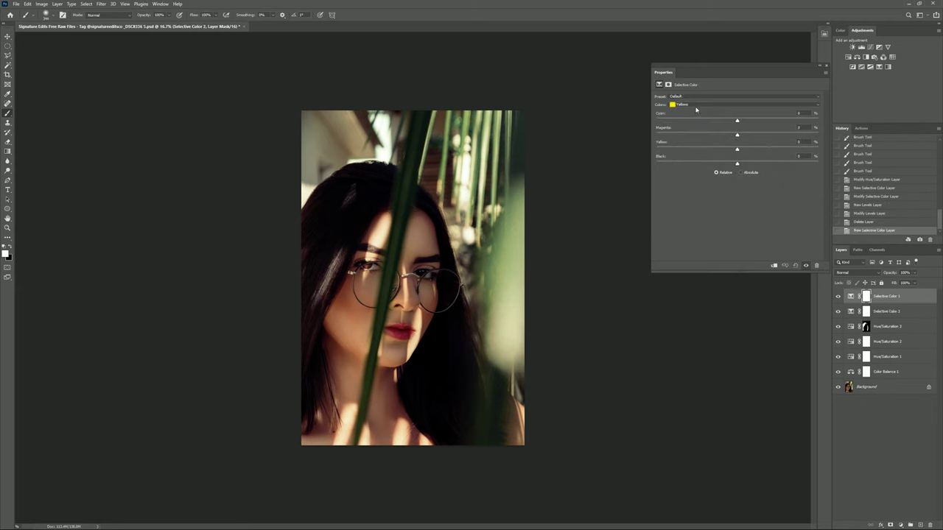
{"action": "left_click", "coordinate": [695, 105]}
{"action": "left_click", "coordinate": [685, 146]}
{"action": "mouse_move", "coordinate": [737, 149]}
{"action": "left_mouse_down"}
{"action": "mouse_move", "coordinate": [713, 150]}
{"action": "mouse_move", "coordinate": [732, 153]}
{"action": "left_mouse_up"}
{"action": "left_click", "coordinate": [699, 107]}
{"action": "left_click", "coordinate": [738, 156]}
{"action": "left_click", "coordinate": [705, 110]}
{"action": "left_click", "coordinate": [737, 151]}
{"action": "left_click_drag", "start_coordinate": [737, 164], "coordinate": [737, 153]}
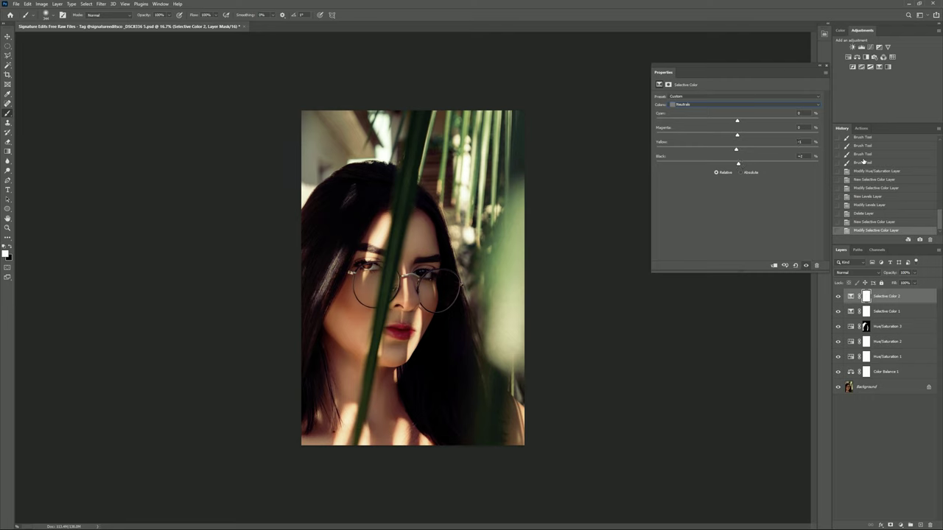
{"action": "left_click", "coordinate": [884, 57]}
Set Channel Mixer Green output Red to -1 and Blue output Blue to +100
{"action": "left_click", "coordinate": [692, 106]}
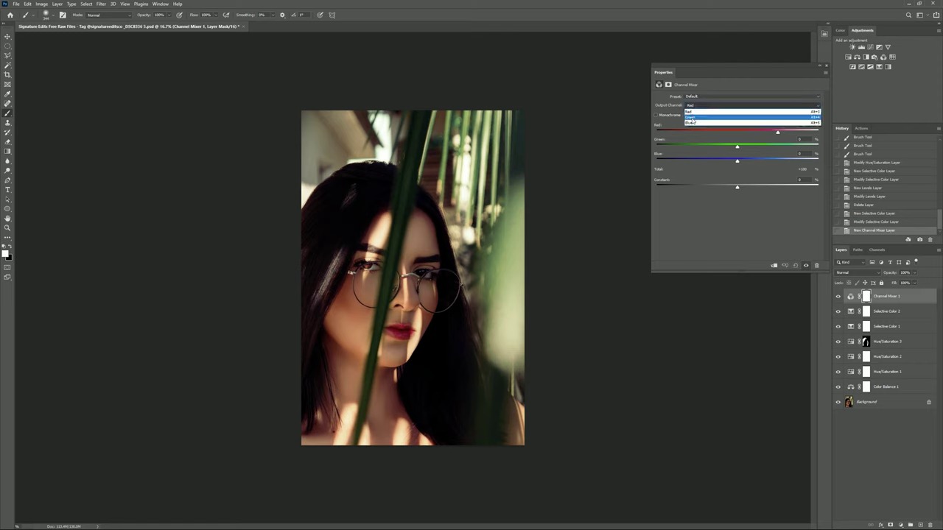
{"action": "left_click", "coordinate": [780, 148]}
{"action": "left_click_drag", "start_coordinate": [780, 148], "coordinate": [777, 149]}
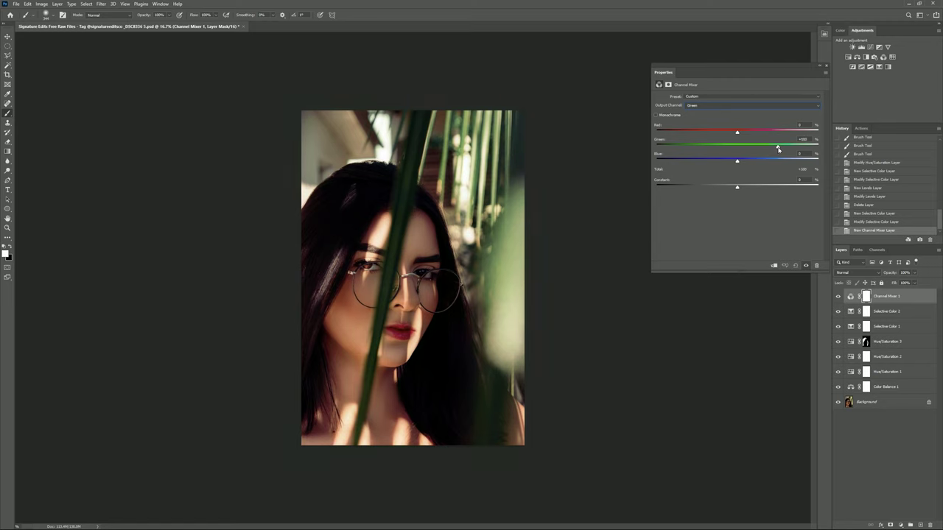
{"action": "left_click_drag", "start_coordinate": [738, 134], "coordinate": [737, 163]}
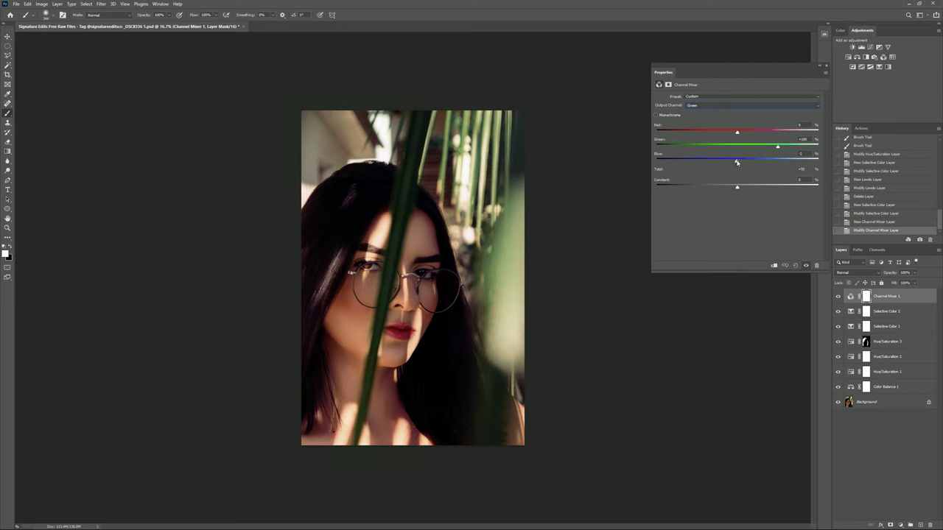
{"action": "left_click", "coordinate": [699, 106]}
{"action": "left_click", "coordinate": [696, 123]}
{"action": "left_click_drag", "start_coordinate": [779, 163], "coordinate": [776, 163]}
{"action": "mouse_move", "coordinate": [778, 164]}
{"action": "left_mouse_down"}
{"action": "mouse_move", "coordinate": [738, 152]}
{"action": "mouse_move", "coordinate": [738, 134]}
{"action": "left_mouse_up"}
Toggle the Background layer to compare, then reselect Channel Mixer 1
{"action": "left_click", "coordinate": [873, 402]}
{"action": "scroll", "coordinate": [405, 300], "scroll_direction": "up", "scroll_amount": 1}
{"action": "scroll", "coordinate": [406, 300], "scroll_direction": "up", "scroll_amount": 1}
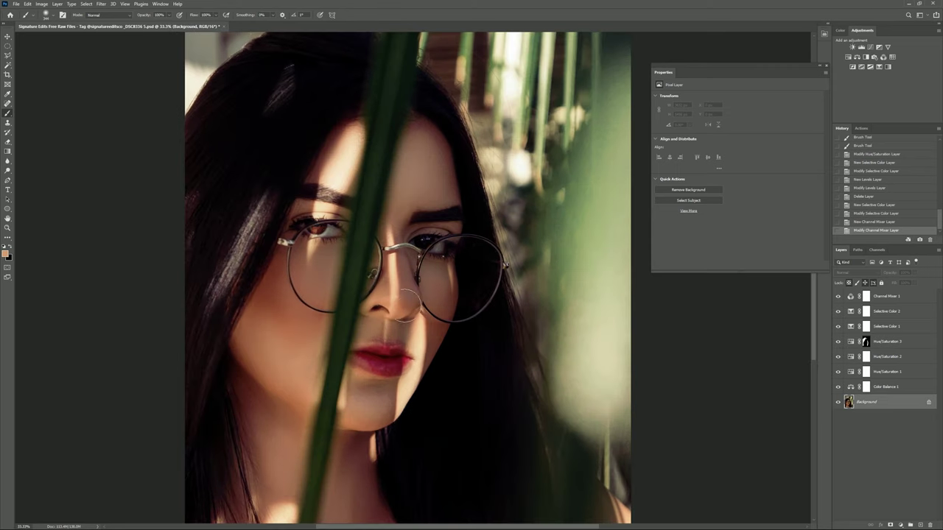
{"action": "scroll", "coordinate": [405, 300], "scroll_direction": "down", "scroll_amount": 2}
{"action": "left_click", "coordinate": [838, 402]}
{"action": "left_click", "coordinate": [838, 403]}
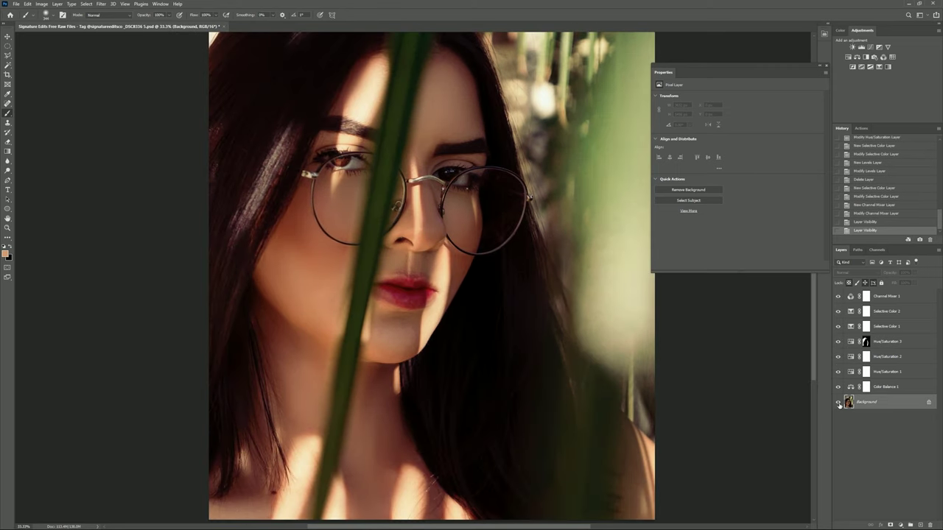
{"action": "scroll", "coordinate": [471, 257], "scroll_direction": "down", "scroll_amount": 1}
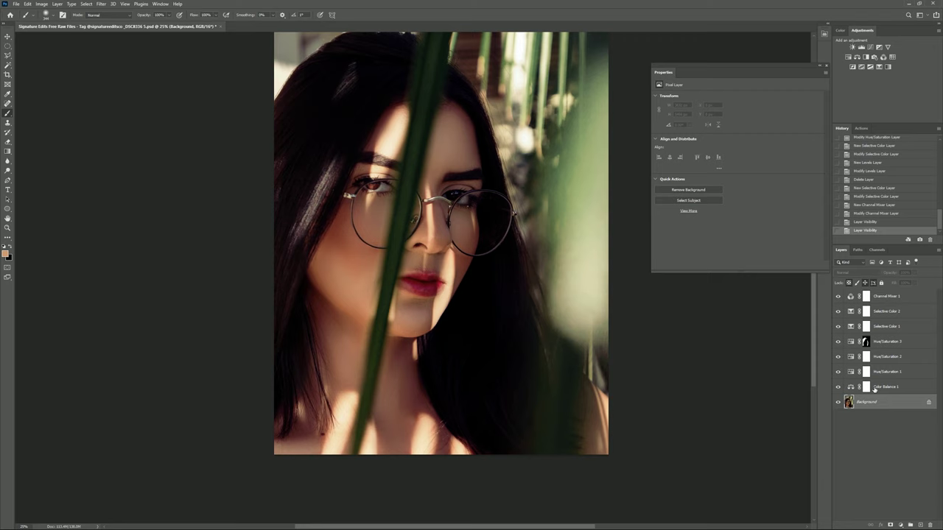
{"action": "scroll", "coordinate": [546, 294], "scroll_direction": "down", "scroll_amount": 1}
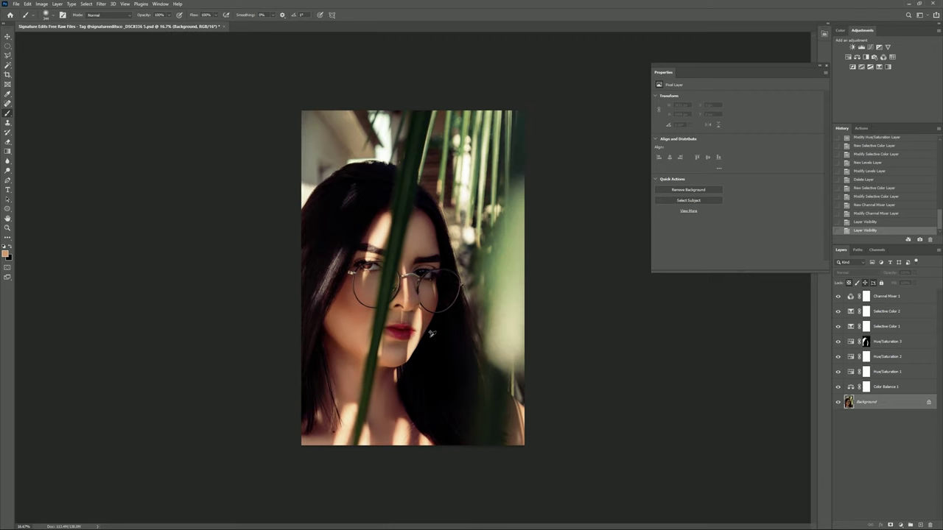
{"action": "scroll", "coordinate": [432, 333], "scroll_direction": "up", "scroll_amount": 1}
{"action": "left_click", "coordinate": [889, 298]}
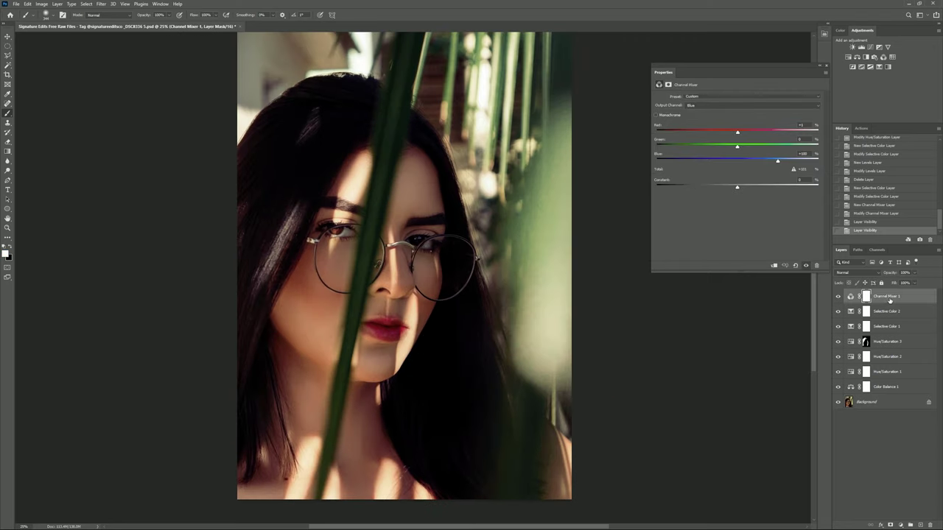
Add Selective Color 3 in Luminosity mode with Reds Black raised to about +48
{"action": "left_click", "coordinate": [879, 67]}
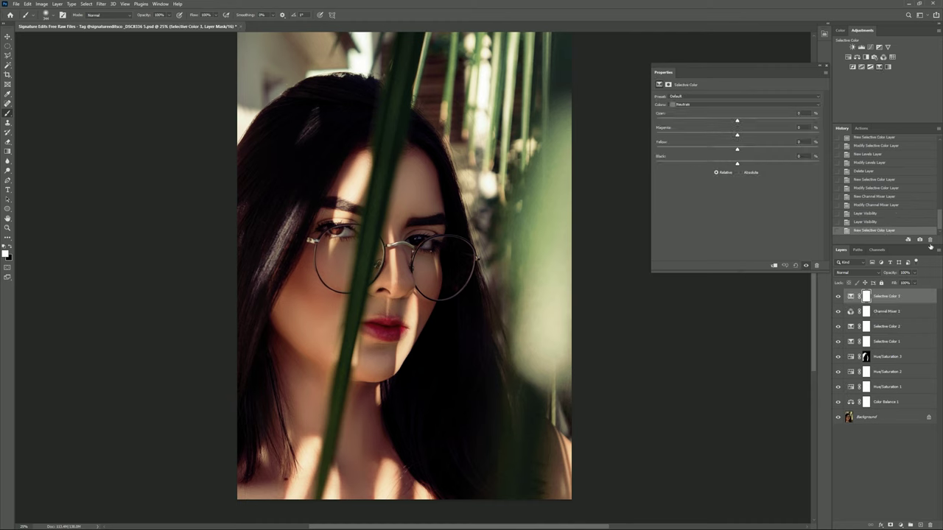
{"action": "left_click", "coordinate": [875, 275]}
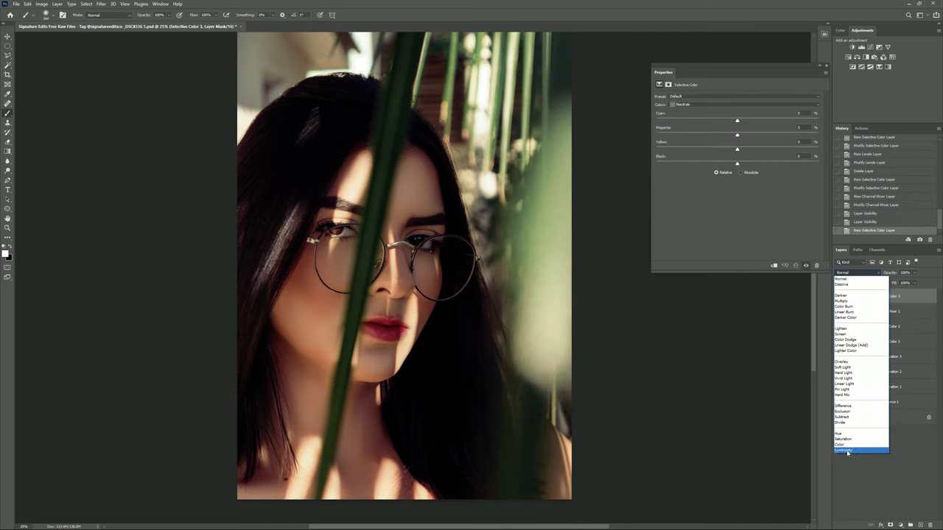
{"action": "left_click", "coordinate": [848, 451]}
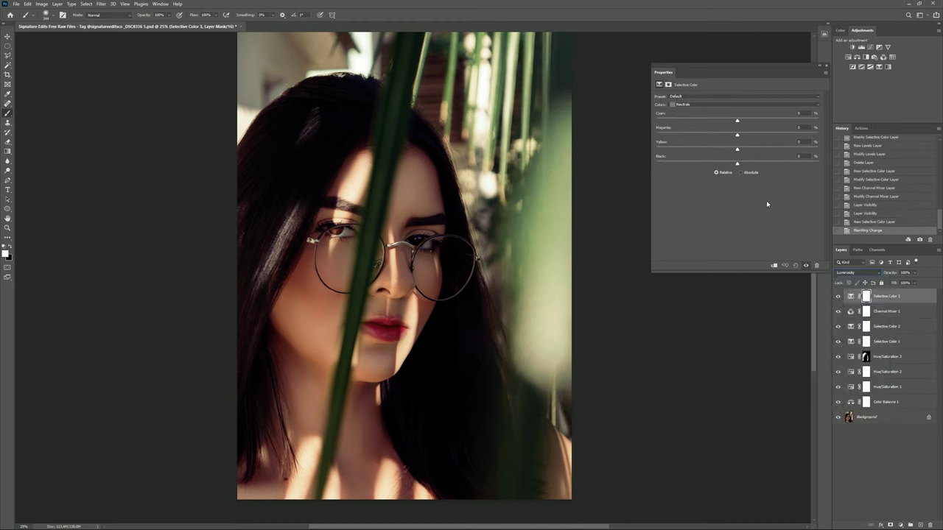
{"action": "left_click", "coordinate": [682, 104]}
{"action": "mouse_move", "coordinate": [737, 164]}
{"action": "left_mouse_down"}
{"action": "mouse_move", "coordinate": [773, 164]}
{"action": "mouse_move", "coordinate": [734, 163]}
{"action": "left_mouse_up"}
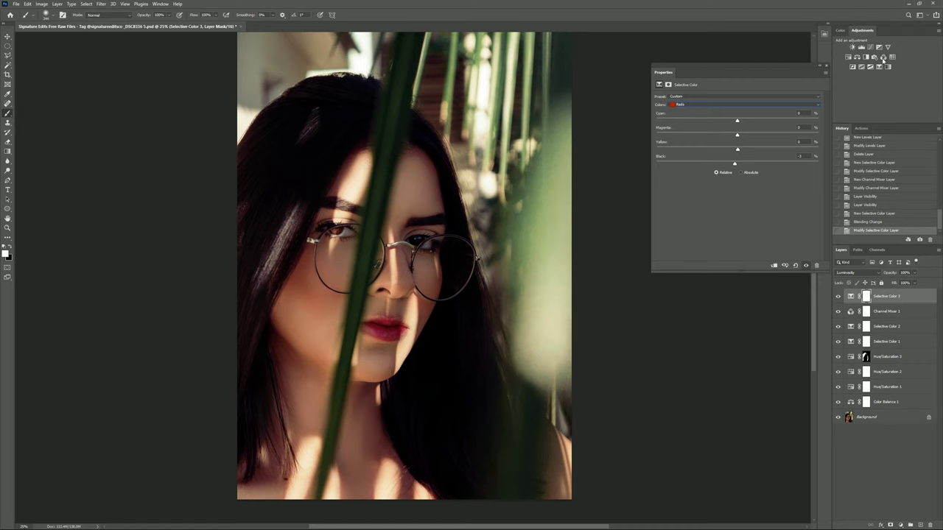
View the unedited Background to compare, then reselect Selective Color 3
{"action": "left_click", "coordinate": [888, 417]}
{"action": "left_click", "coordinate": [888, 296]}
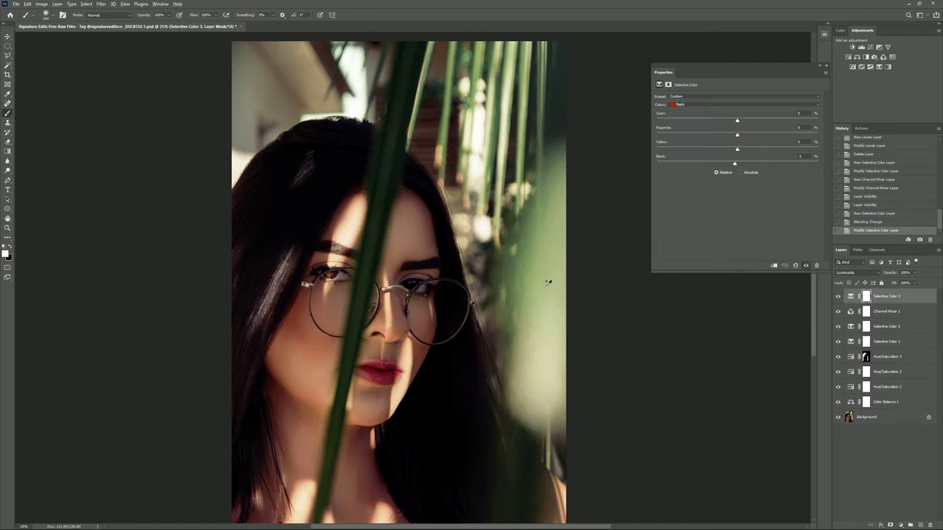
{"action": "key", "text": "ctrl+minus"}
{"action": "left_click", "coordinate": [871, 48]}
Switch Curves 1 to the Blue channel and raise its midpoint and lower point
{"action": "left_click", "coordinate": [737, 106]}
{"action": "left_click", "coordinate": [708, 134]}
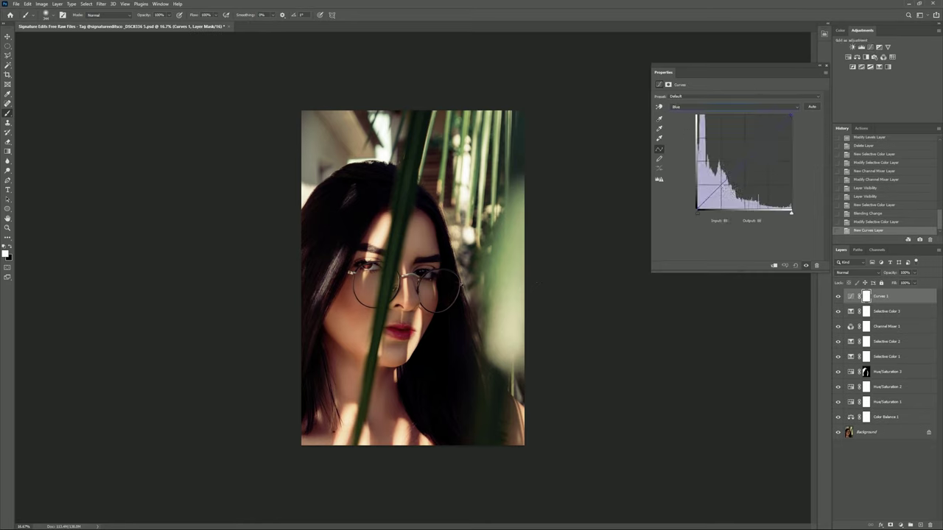
{"action": "left_click_drag", "start_coordinate": [744, 162], "coordinate": [745, 160]}
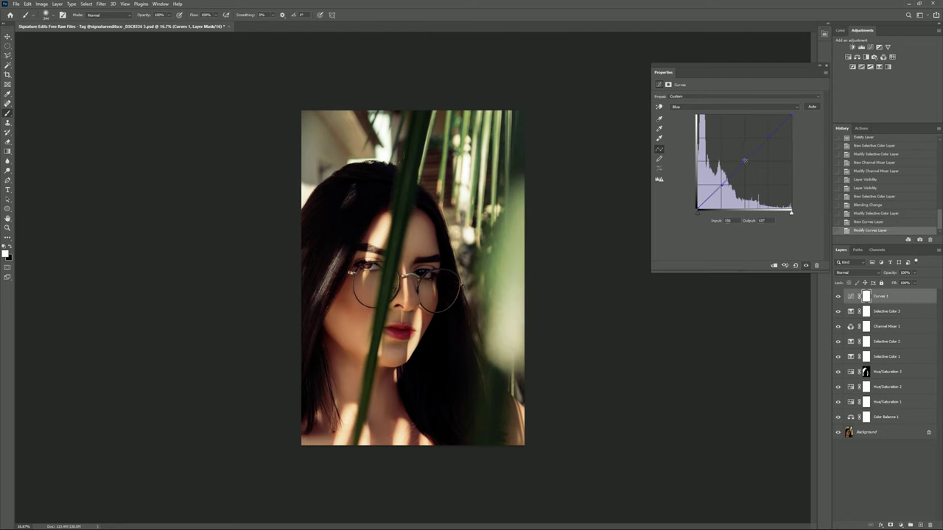
{"action": "left_click_drag", "start_coordinate": [745, 162], "coordinate": [743, 155]}
{"action": "left_click_drag", "start_coordinate": [721, 191], "coordinate": [720, 186]}
{"action": "left_click_drag", "start_coordinate": [745, 161], "coordinate": [743, 157]}
Add another Blue curve point and pull the Blue highlights down to warm the portrait
{"action": "key", "text": "ctrl+equal"}
{"action": "key", "text": "ctrl+equal"}
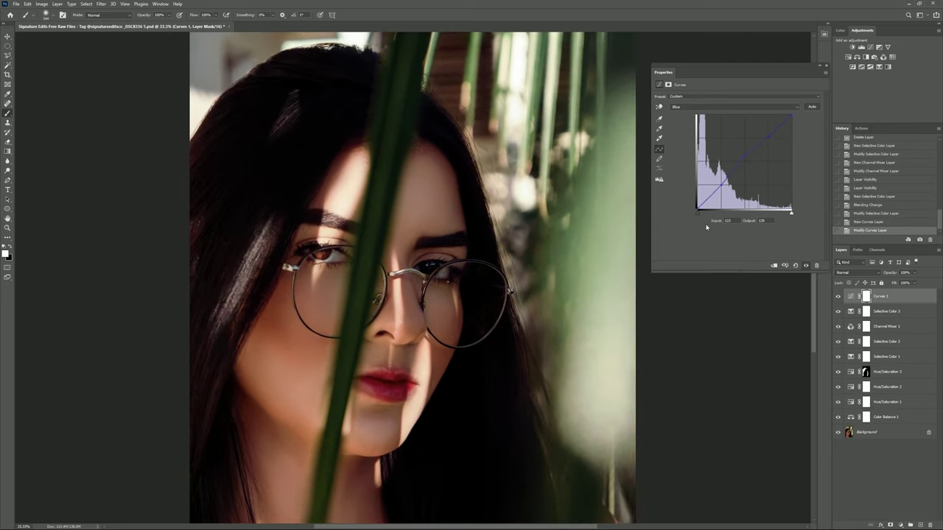
{"action": "scroll", "coordinate": [501, 295], "scroll_direction": "down", "scroll_amount": 1}
{"action": "left_click", "coordinate": [806, 266]}
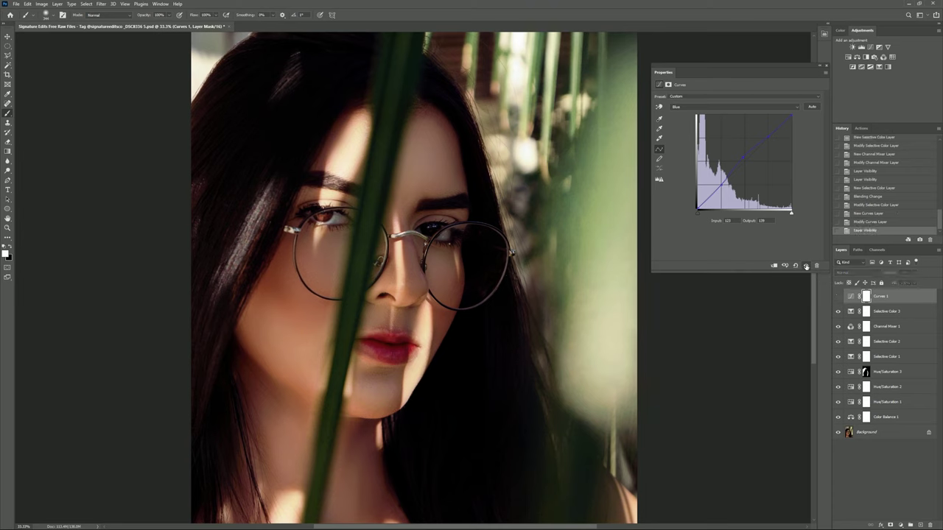
{"action": "left_click", "coordinate": [744, 158]}
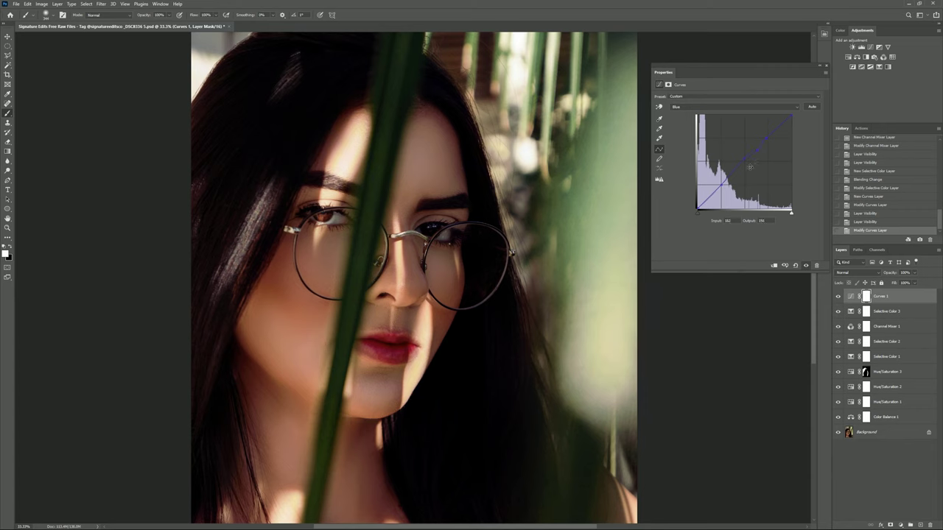
{"action": "left_click_drag", "start_coordinate": [733, 170], "coordinate": [735, 171]}
Toggle Curves 1 off and on to compare, then add a Selective Color 4 layer
{"action": "left_click", "coordinate": [868, 433]}
{"action": "key", "text": "ctrl+minus"}
{"action": "key", "text": "ctrl+minus"}
{"action": "key", "text": "ctrl+plus"}
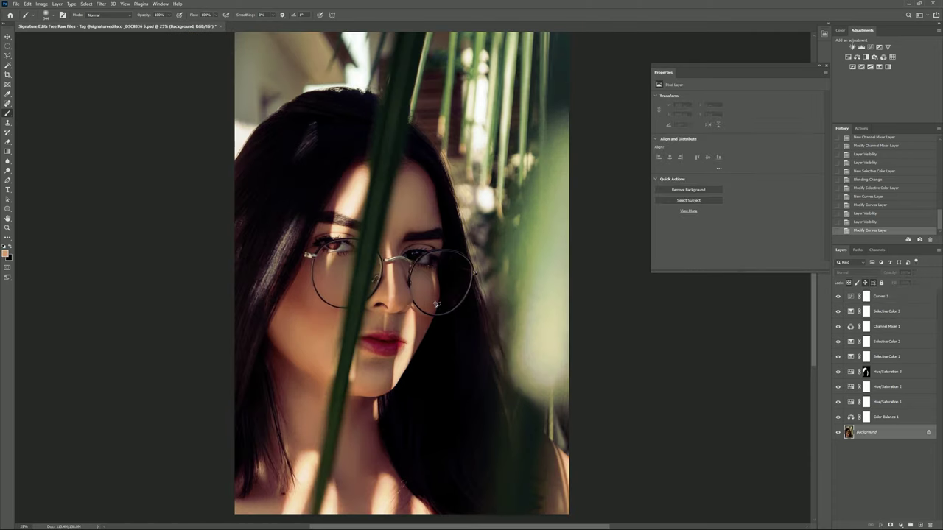
{"action": "key", "text": "ctrl+minus"}
{"action": "left_click", "coordinate": [838, 296]}
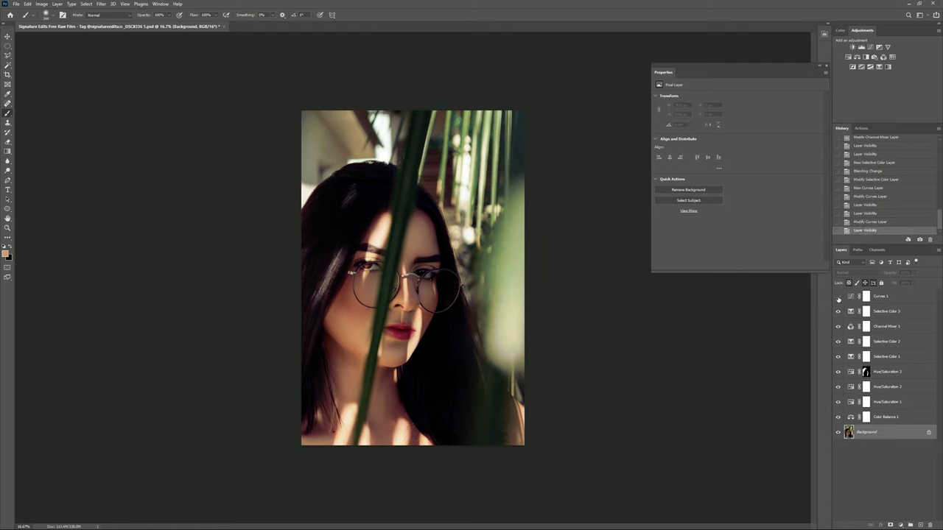
{"action": "left_click", "coordinate": [838, 296]}
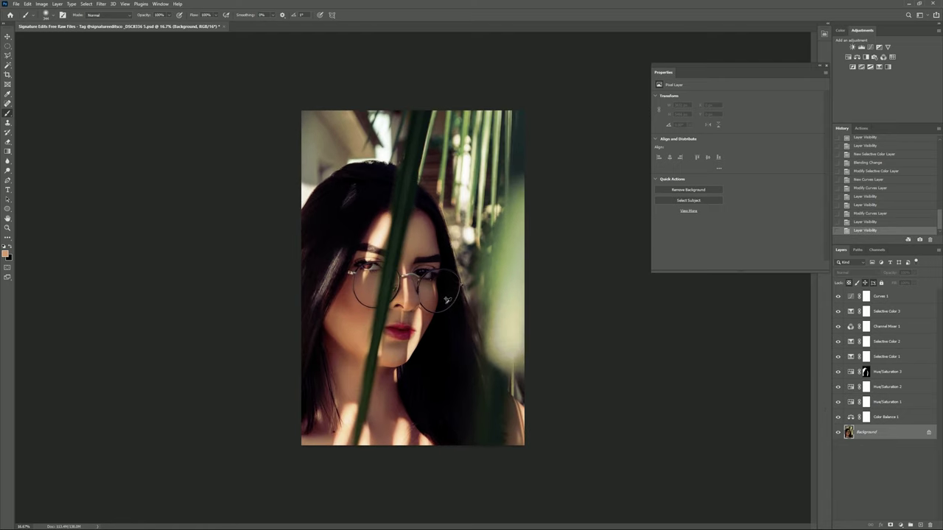
{"action": "left_click", "coordinate": [876, 298]}
{"action": "left_click", "coordinate": [888, 66]}
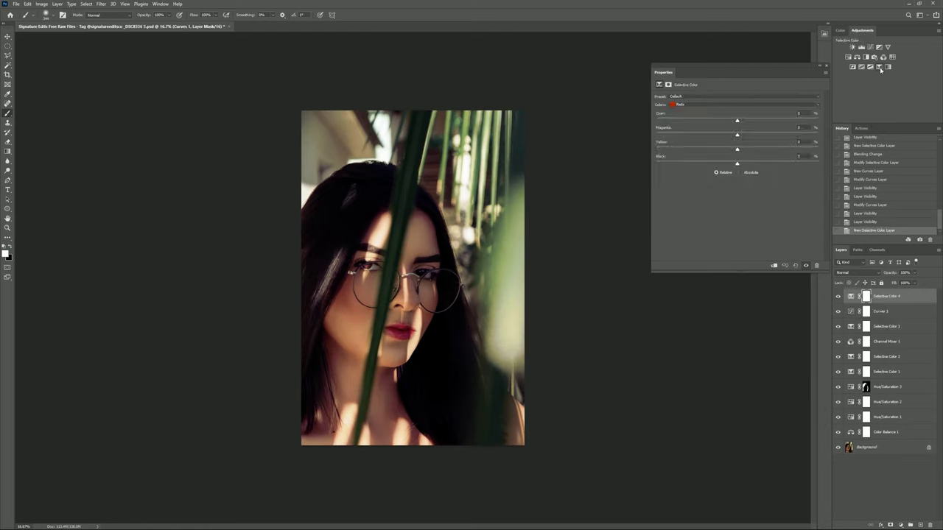
In Selective Color 4, adjust the Black and Yellow sliders for the Greens
{"action": "left_click", "coordinate": [691, 107]}
{"action": "mouse_move", "coordinate": [737, 163]}
{"action": "left_mouse_down"}
{"action": "mouse_move", "coordinate": [809, 161]}
{"action": "mouse_move", "coordinate": [697, 176]}
{"action": "left_mouse_up"}
{"action": "left_click_drag", "start_coordinate": [737, 150], "coordinate": [808, 148]}
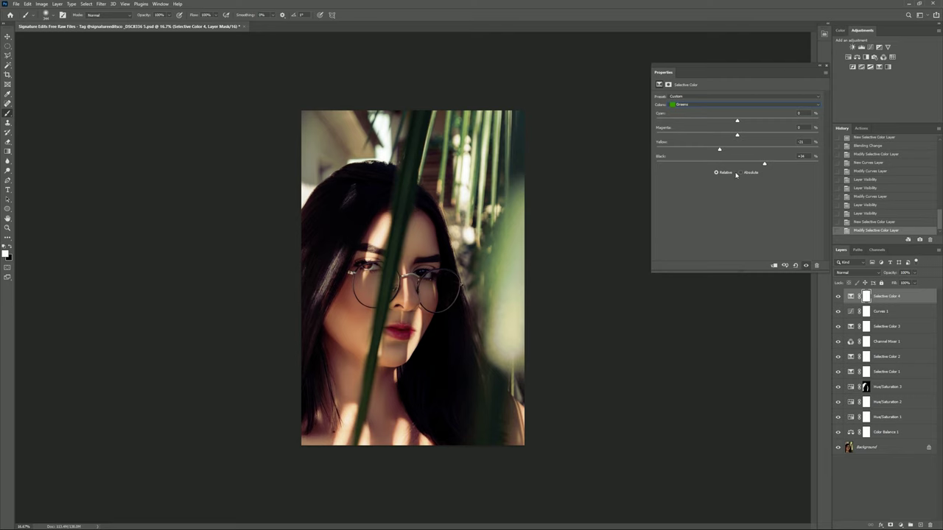
Add Selective Color 5 and slightly reduce Yellow in the Whites
{"action": "left_click", "coordinate": [879, 67]}
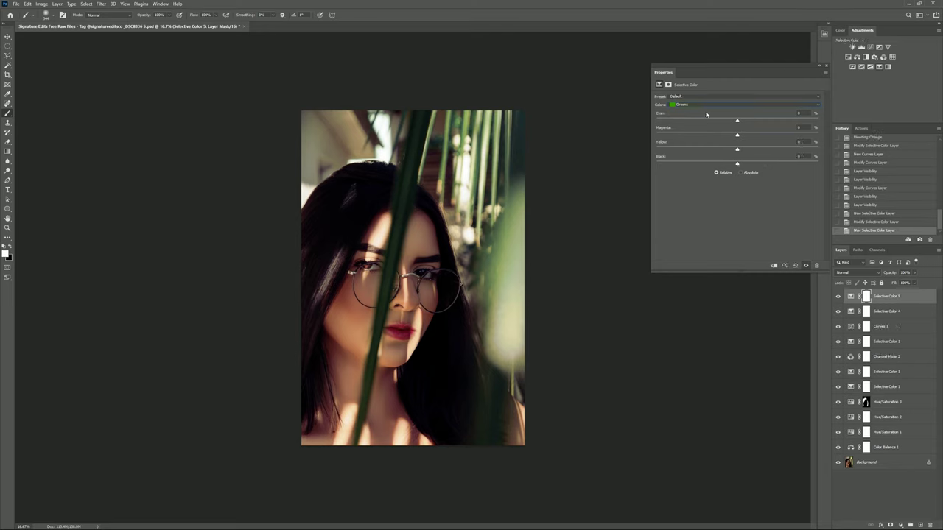
{"action": "left_click", "coordinate": [708, 105]}
{"action": "left_click", "coordinate": [708, 143]}
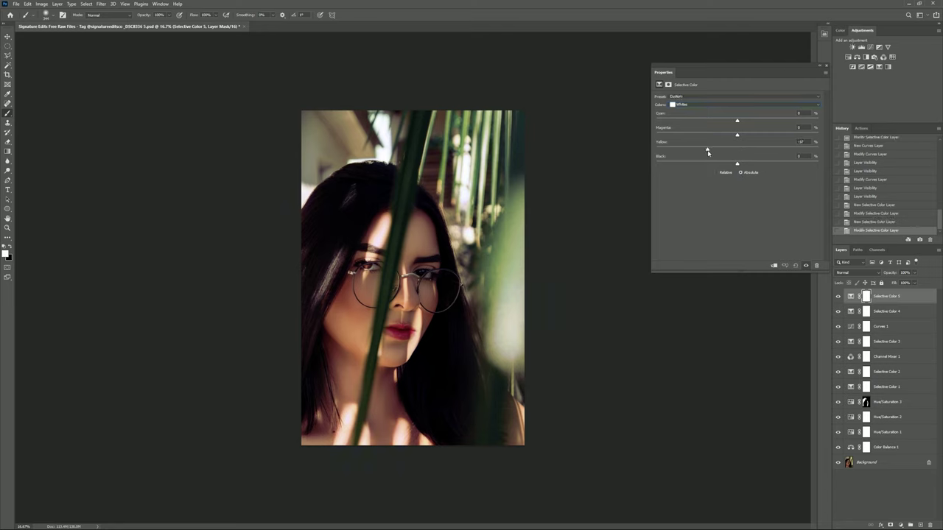
{"action": "mouse_move", "coordinate": [736, 150]}
{"action": "left_mouse_down"}
{"action": "mouse_move", "coordinate": [770, 150]}
{"action": "mouse_move", "coordinate": [735, 153]}
{"action": "mouse_move", "coordinate": [731, 140]}
{"action": "left_mouse_up"}
Select all adjustment layers from Color Balance 1 up to the top
{"action": "left_click", "coordinate": [883, 463]}
{"action": "scroll", "coordinate": [442, 343], "scroll_direction": "up", "scroll_amount": 2}
{"action": "scroll", "coordinate": [435, 341], "scroll_direction": "down", "scroll_amount": 1}
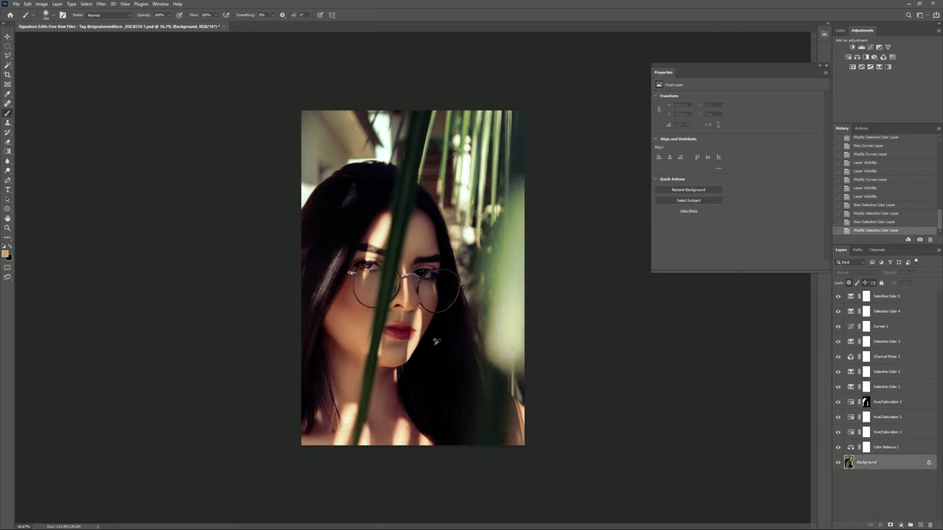
{"action": "left_click", "coordinate": [886, 449]}
{"action": "left_click", "coordinate": [895, 302], "text": "shift"}
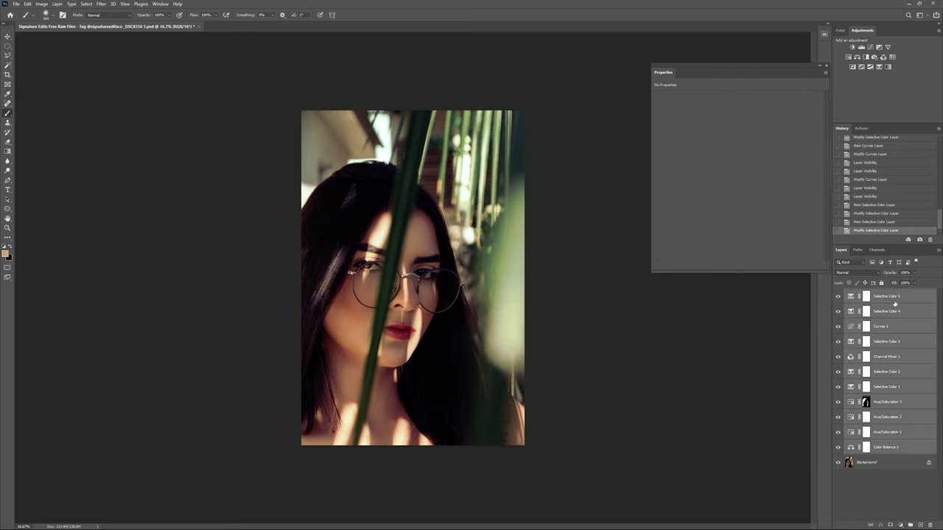
Group the selected adjustment layers into Group 1 with Ctrl+G
{"action": "key", "text": "ctrl+g"}
{"action": "left_click", "coordinate": [884, 306], "text": "shift"}
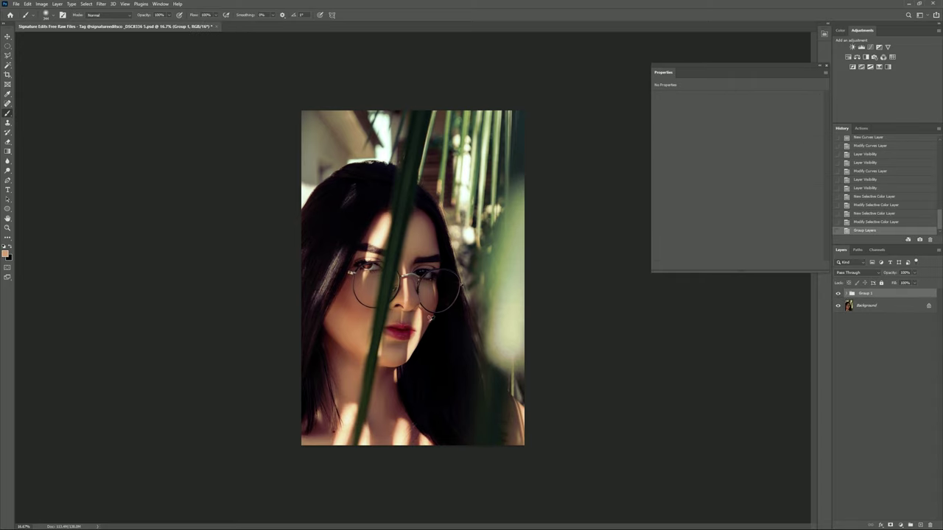
{"action": "left_click", "coordinate": [888, 306]}
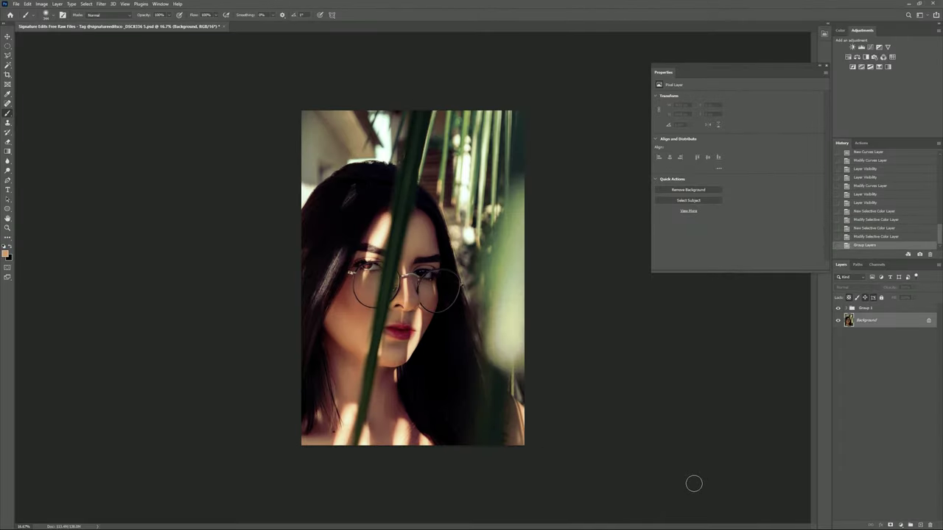
Hide and show Group 1 to compare with the original photo, then select Group 1
{"action": "left_click", "coordinate": [696, 480]}
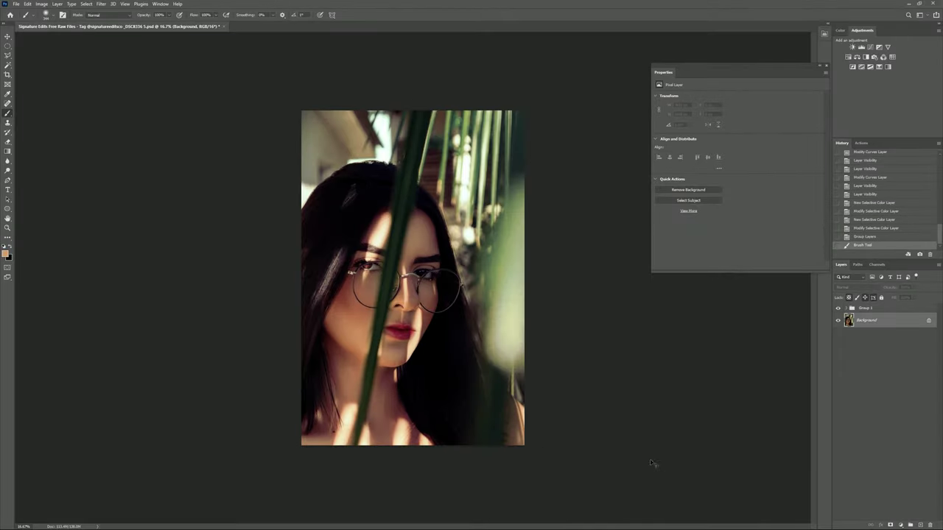
{"action": "scroll", "coordinate": [429, 362], "scroll_direction": "up", "scroll_amount": 1}
{"action": "left_click", "coordinate": [838, 309]}
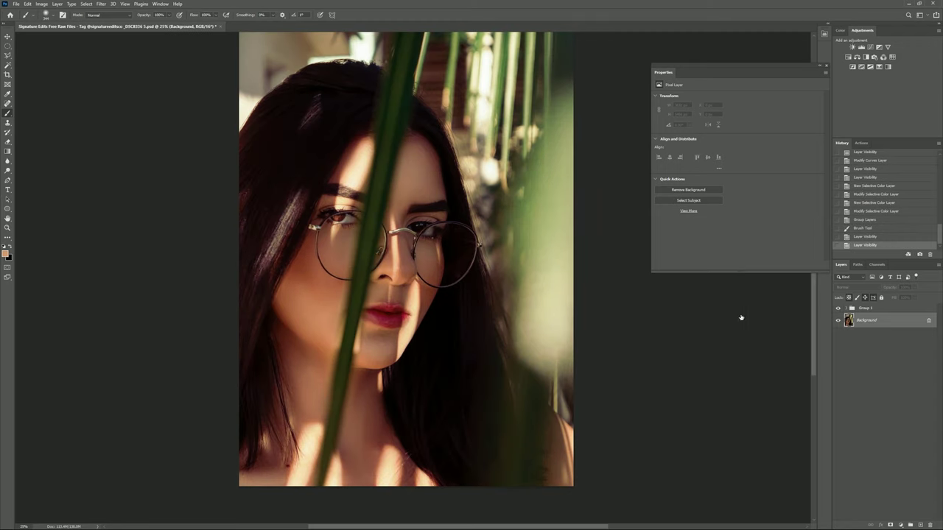
{"action": "scroll", "coordinate": [411, 300], "scroll_direction": "down", "scroll_amount": 1}
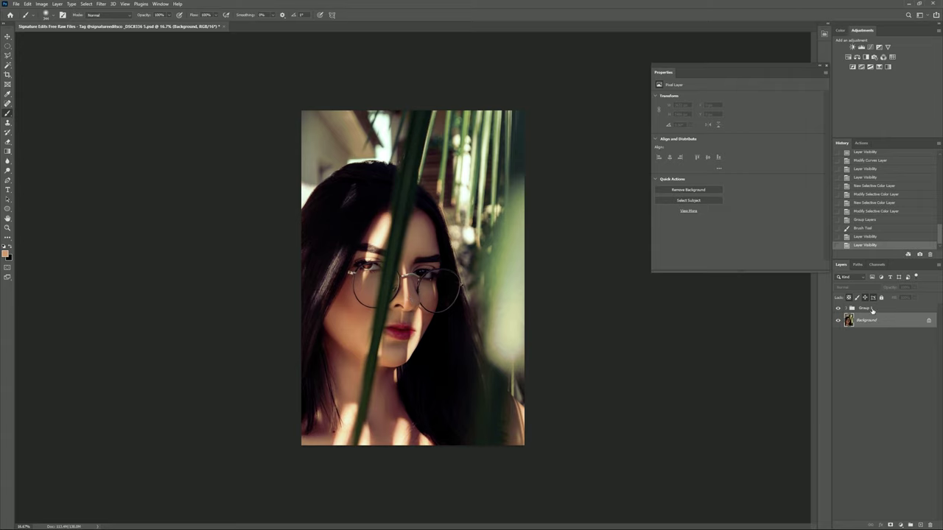
{"action": "left_click", "coordinate": [873, 309]}
Add Selective Color 6 adjusting Black in the Reds, then Merge Visible with Ctrl+Shift+E
{"action": "left_click", "coordinate": [883, 70]}
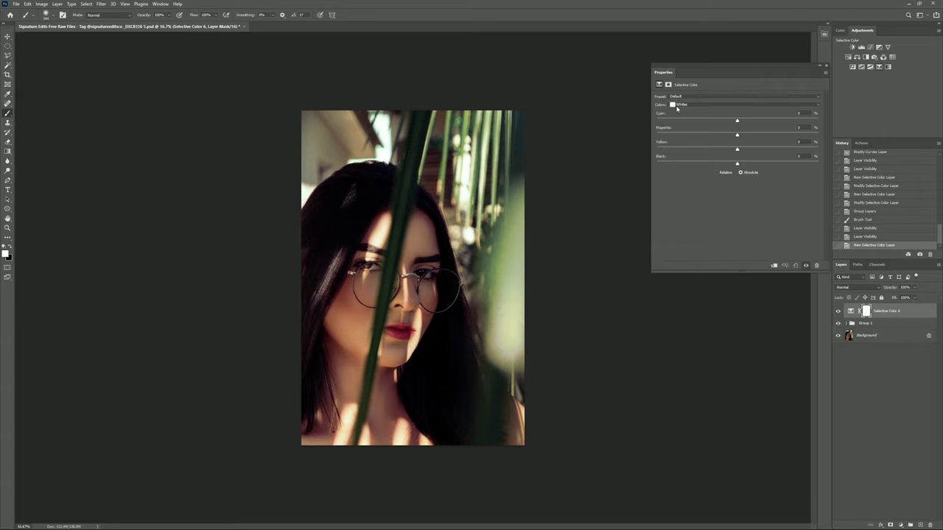
{"action": "left_click", "coordinate": [685, 108]}
{"action": "mouse_move", "coordinate": [737, 162]}
{"action": "left_mouse_down"}
{"action": "mouse_move", "coordinate": [755, 164]}
{"action": "mouse_move", "coordinate": [732, 169]}
{"action": "mouse_move", "coordinate": [792, 149]}
{"action": "mouse_move", "coordinate": [707, 149]}
{"action": "mouse_move", "coordinate": [740, 145]}
{"action": "left_mouse_up"}
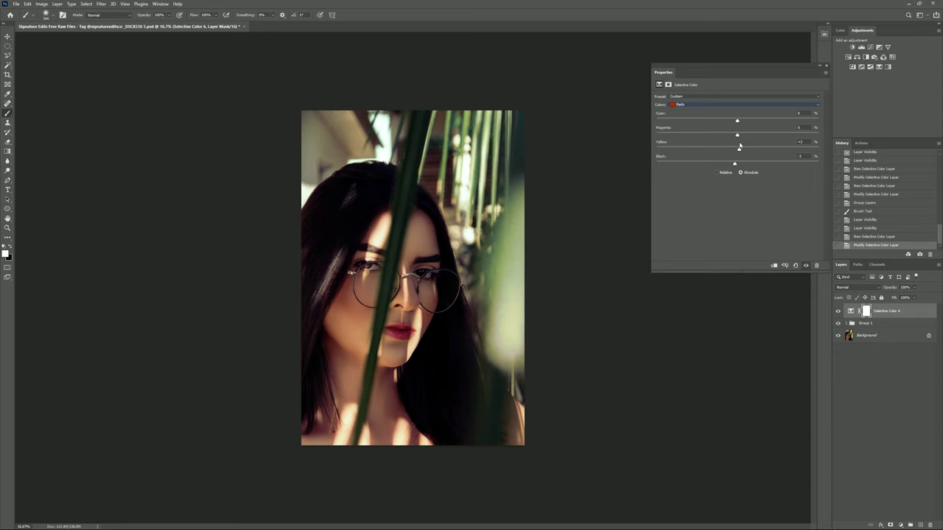
{"action": "left_click", "coordinate": [900, 341]}
{"action": "scroll", "coordinate": [492, 368], "scroll_direction": "up", "scroll_amount": 1}
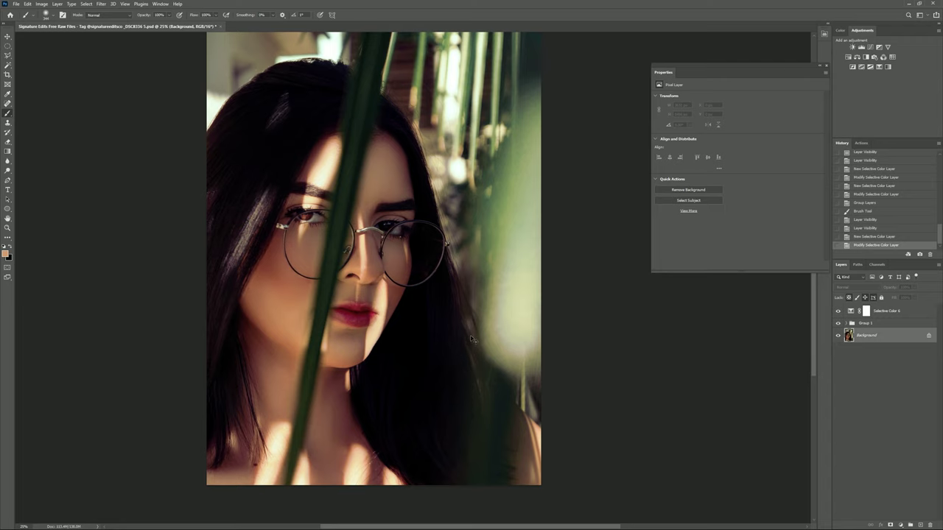
{"action": "key", "text": "ctrl+shift+e"}
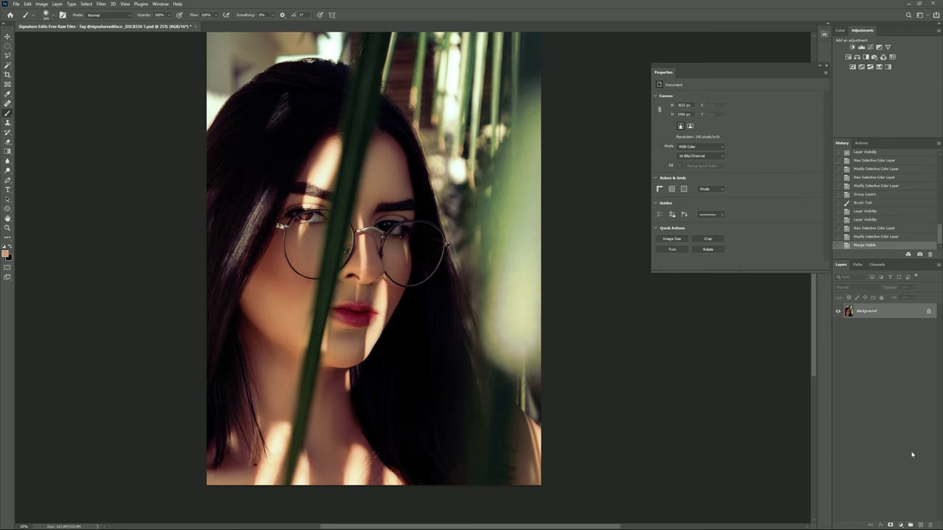
Add Levels 1 with the midtone slider at 0.90, then add a Color Lookup layer
{"action": "scroll", "coordinate": [393, 348], "scroll_direction": "down", "scroll_amount": 1}
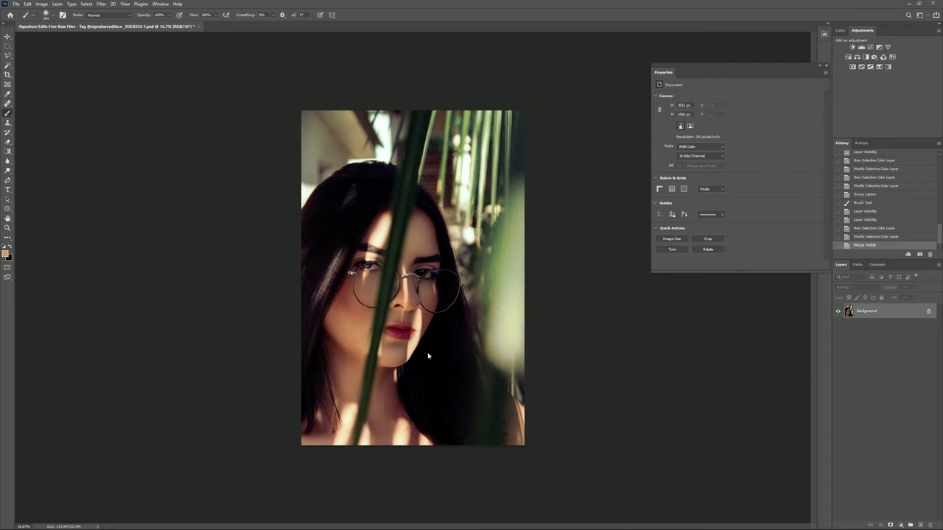
{"action": "scroll", "coordinate": [428, 361], "scroll_direction": "up", "scroll_amount": 1}
{"action": "scroll", "coordinate": [393, 334], "scroll_direction": "up", "scroll_amount": 1}
{"action": "scroll", "coordinate": [393, 333], "scroll_direction": "down", "scroll_amount": 1}
{"action": "scroll", "coordinate": [392, 334], "scroll_direction": "down", "scroll_amount": 1}
{"action": "left_click", "coordinate": [861, 46]}
{"action": "left_click_drag", "start_coordinate": [745, 152], "coordinate": [787, 151]}
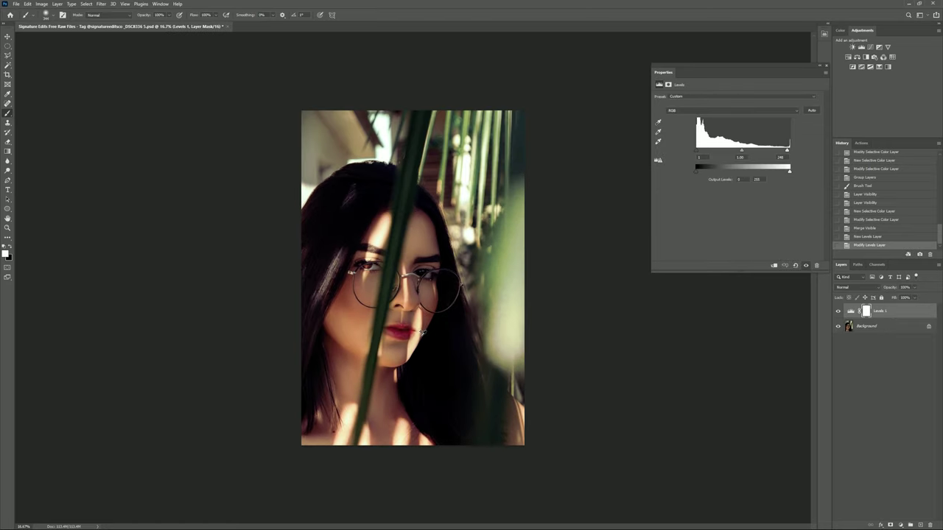
{"action": "left_click", "coordinate": [893, 59]}
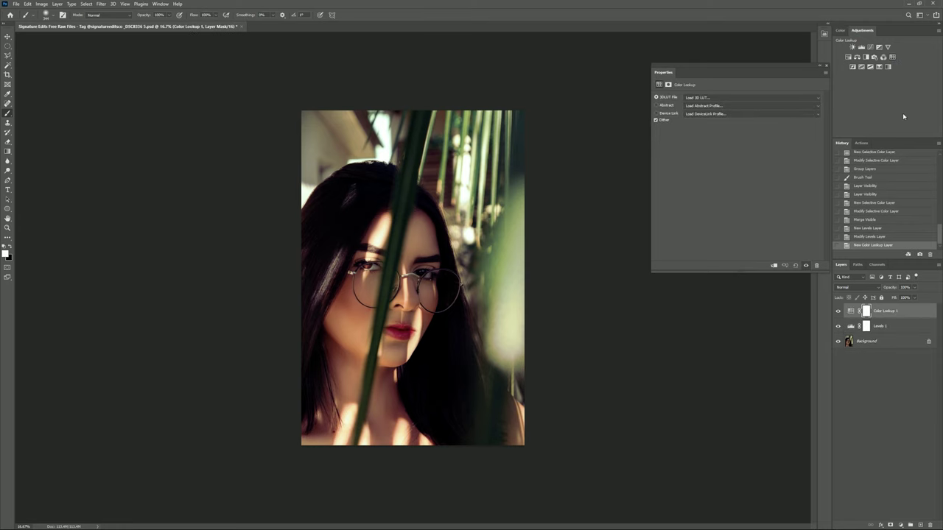
Try the filmstock_50 and FoggyNight.3DL looks in Color Lookup 1
{"action": "left_click", "coordinate": [709, 97]}
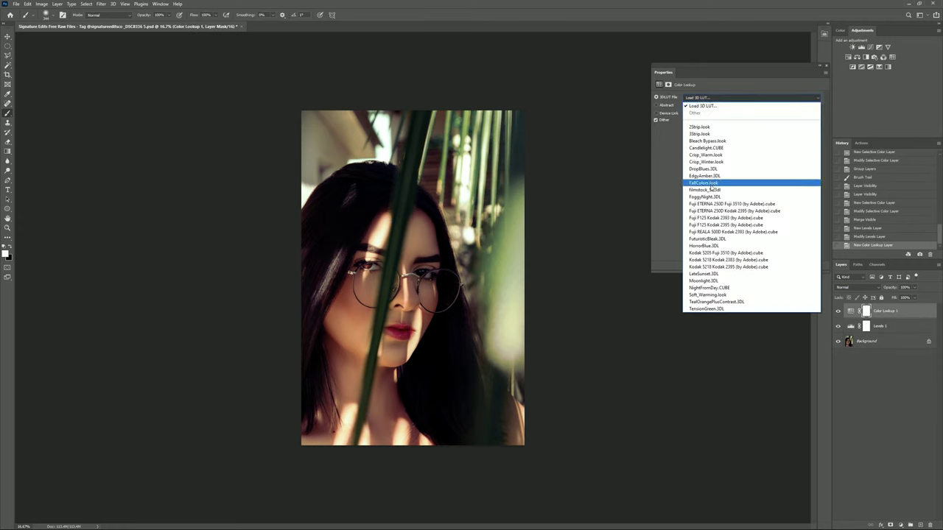
{"action": "left_click", "coordinate": [709, 188]}
{"action": "left_click", "coordinate": [711, 98]}
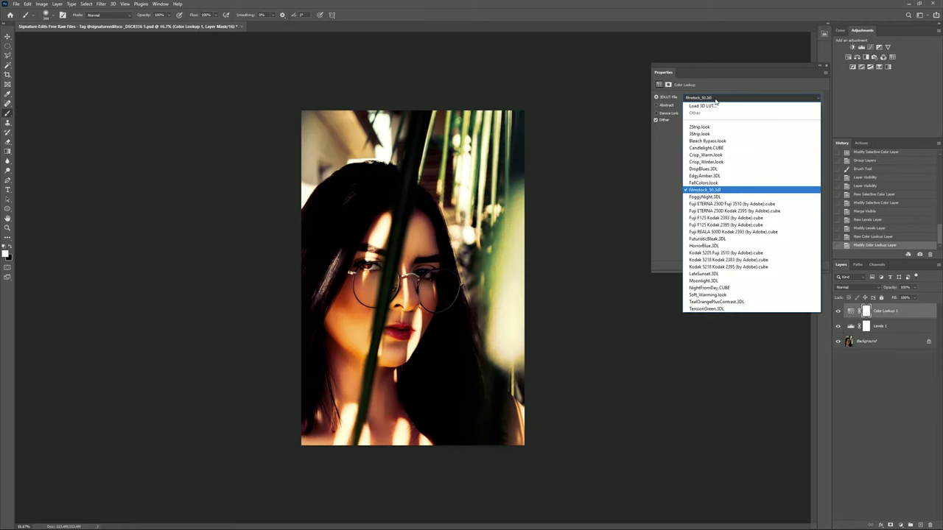
{"action": "left_click", "coordinate": [706, 199]}
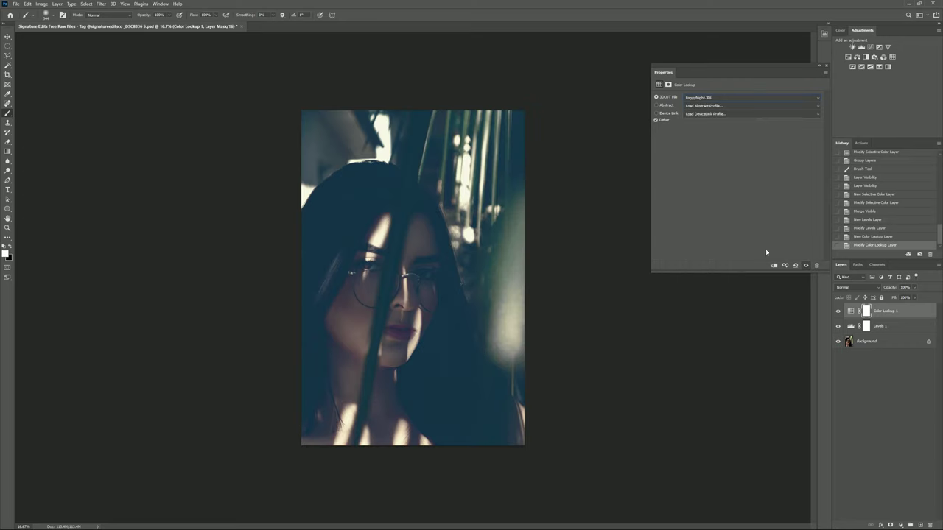
Test Color Lookup 1's blend mode and opacity, compare it, then delete the layer
{"action": "left_click", "coordinate": [855, 287]}
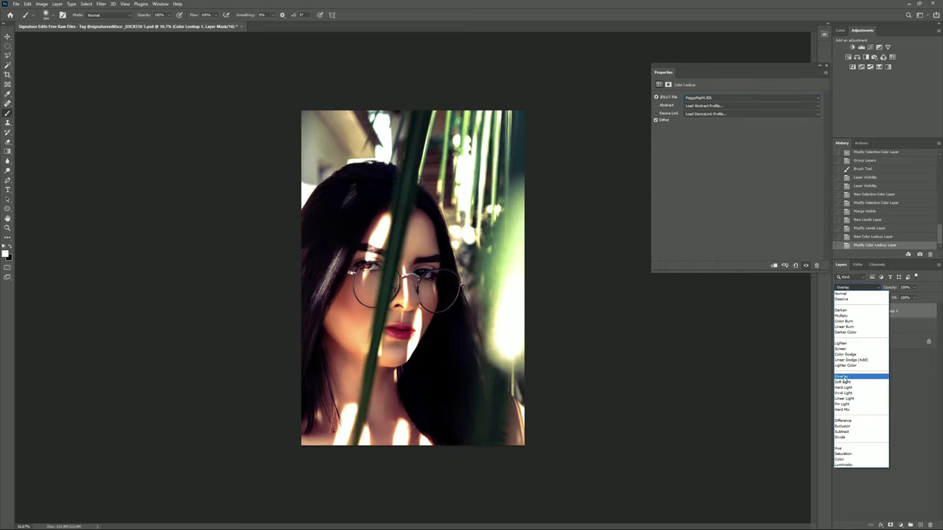
{"action": "left_click", "coordinate": [847, 294]}
{"action": "left_click_drag", "start_coordinate": [890, 287], "coordinate": [853, 304]}
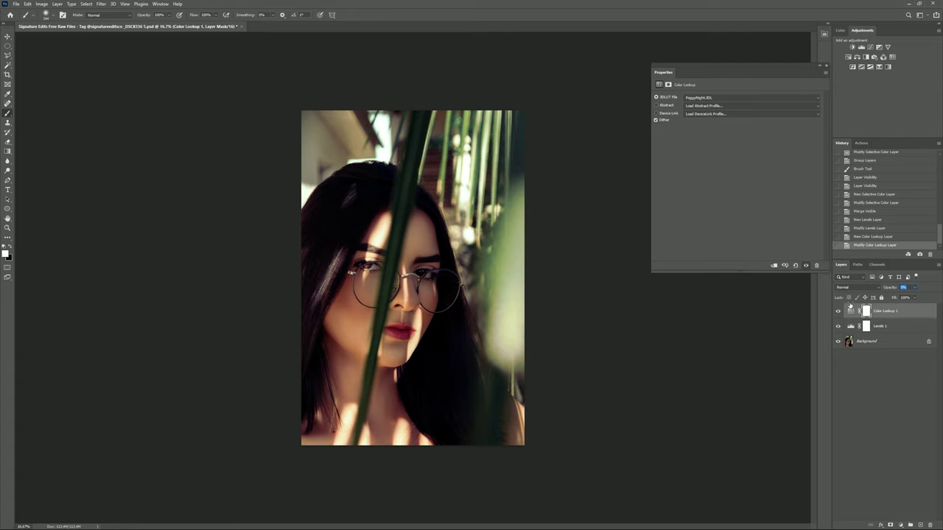
{"action": "left_click", "coordinate": [838, 311]}
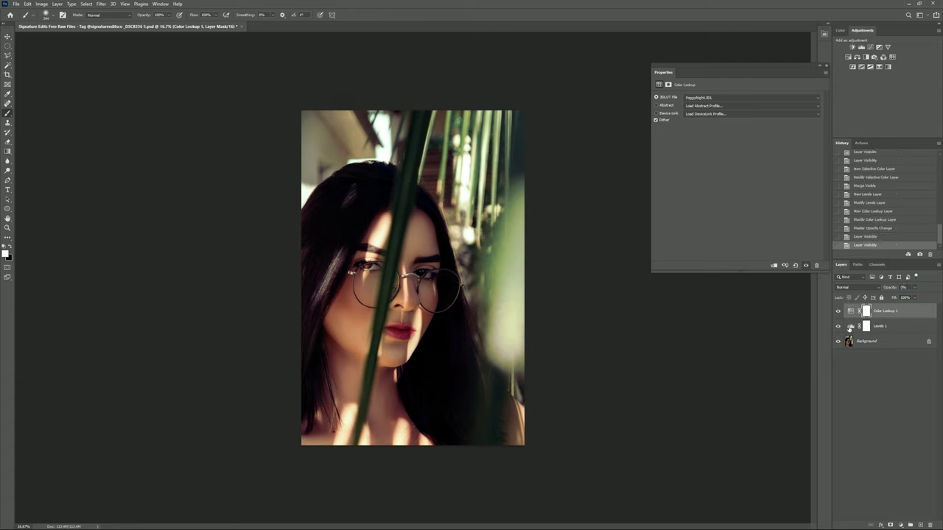
{"action": "key", "text": "Delete"}
{"action": "key", "text": "Delete"}
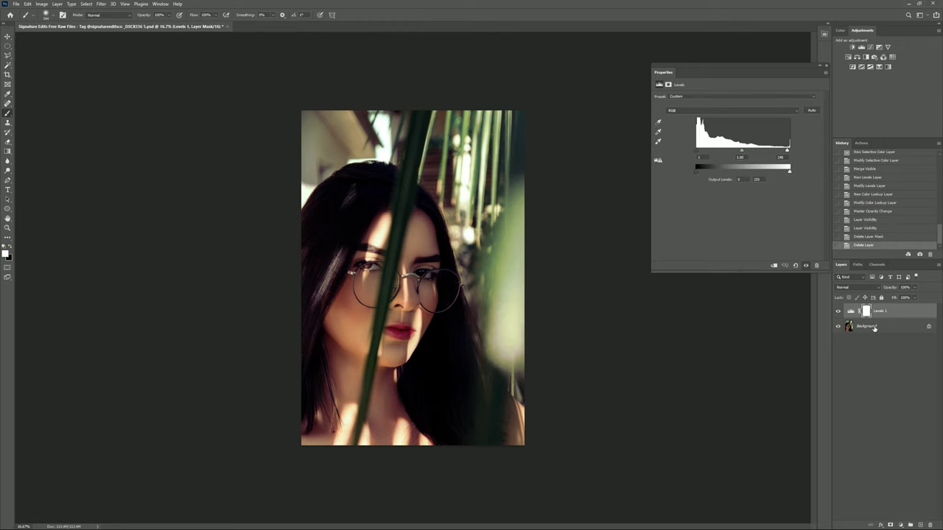
Merge the Levels layer and Background with Ctrl+Shift+E
{"action": "left_click", "coordinate": [868, 326]}
{"action": "scroll", "coordinate": [522, 368], "scroll_direction": "up", "scroll_amount": 1}
{"action": "key", "text": "ctrl+shift+e"}
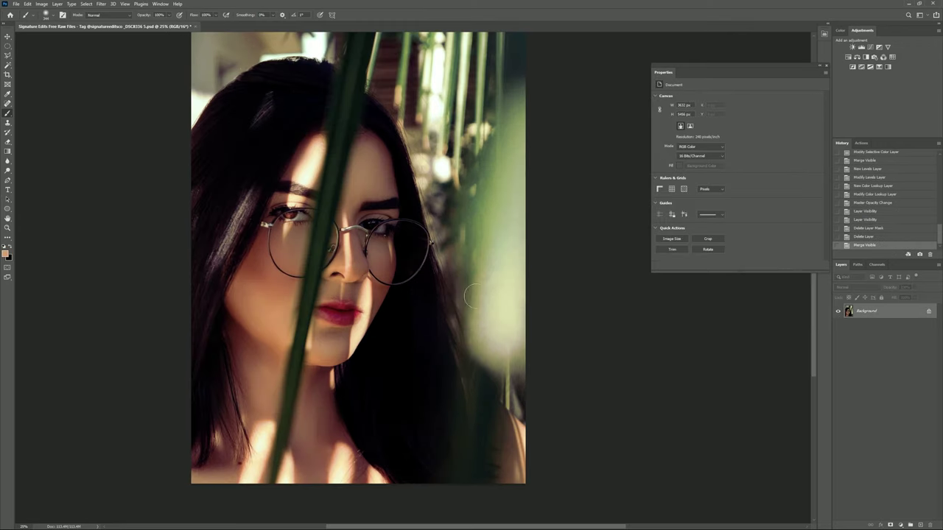
{"action": "scroll", "coordinate": [527, 303], "scroll_direction": "down", "scroll_amount": 1}
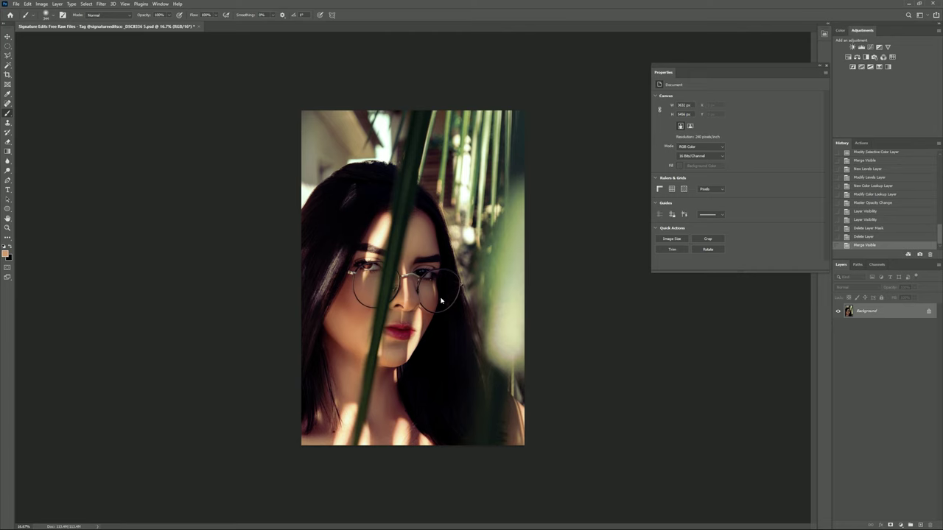
Apply a Camera Raw Filter vignette of about -21 to the portrait
{"action": "key", "text": "ctrl+shift+a"}
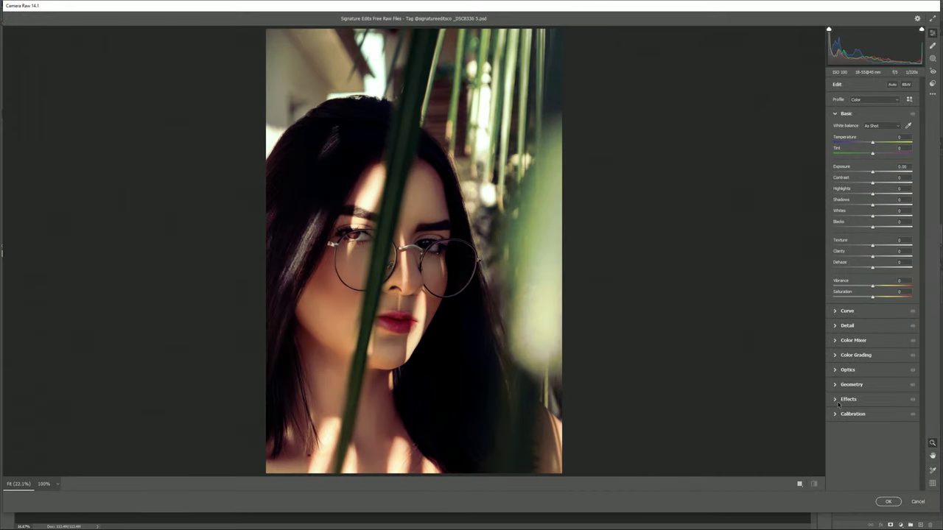
{"action": "left_click", "coordinate": [848, 399]}
{"action": "mouse_move", "coordinate": [872, 272]}
{"action": "left_mouse_down"}
{"action": "mouse_move", "coordinate": [863, 275]}
{"action": "mouse_move", "coordinate": [862, 298]}
{"action": "left_mouse_up"}
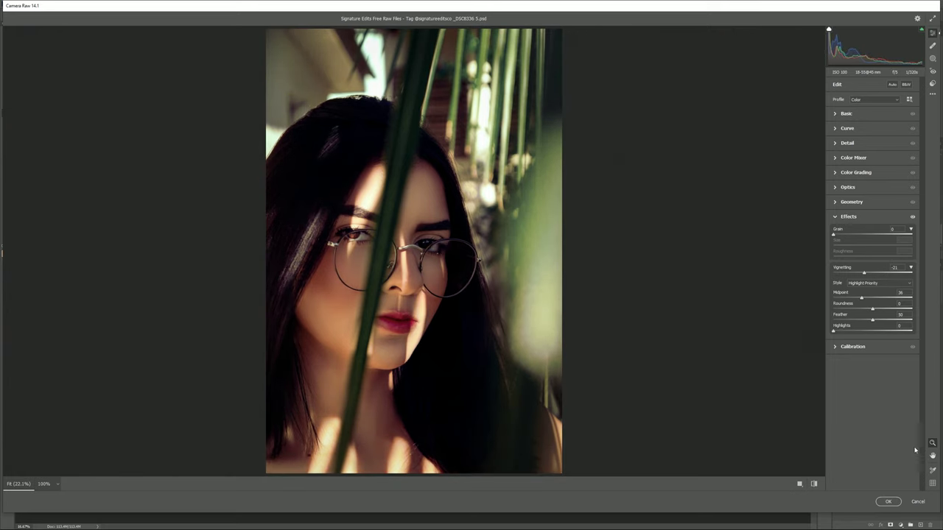
{"action": "left_click", "coordinate": [889, 502]}
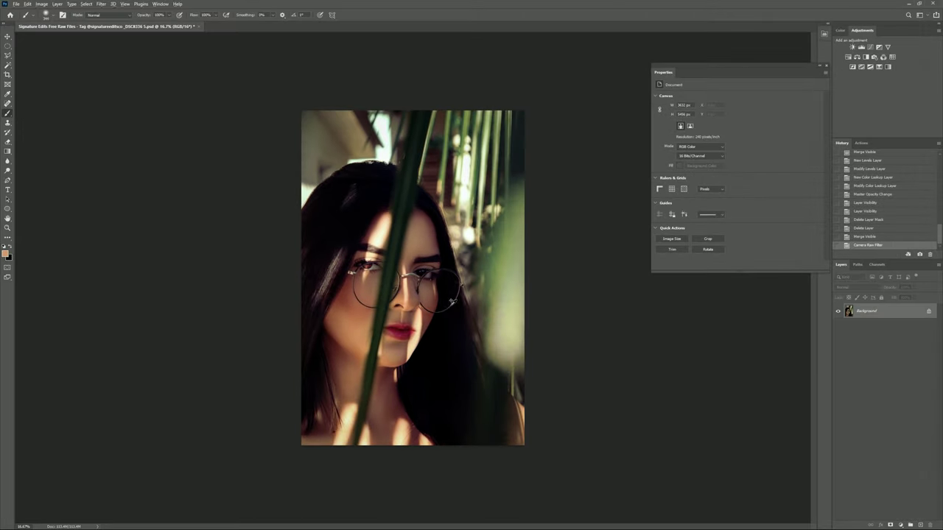
Add a Selective Color layer adjusting Yellow in the Blacks in Relative mode
{"action": "left_click", "coordinate": [871, 65]}
{"action": "left_click", "coordinate": [689, 105]}
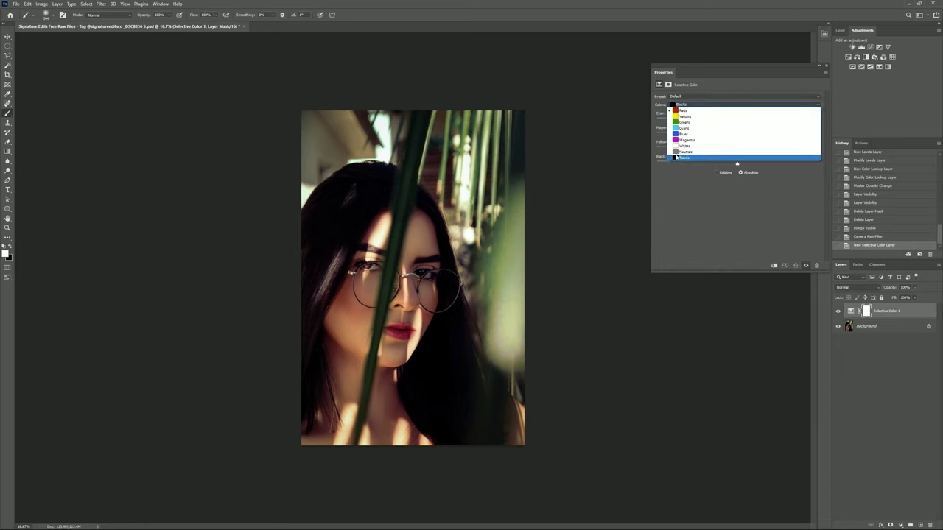
{"action": "left_click", "coordinate": [675, 158]}
{"action": "left_click", "coordinate": [726, 173]}
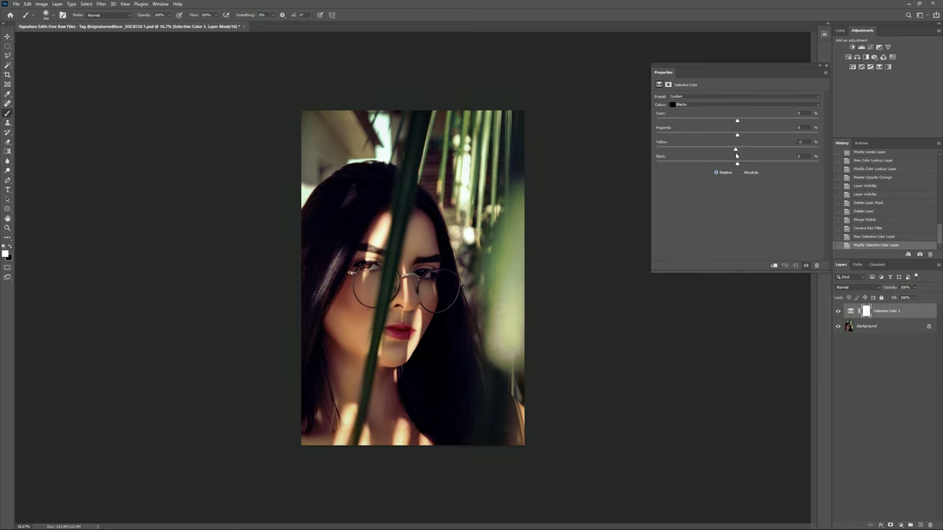
{"action": "left_click_drag", "start_coordinate": [736, 154], "coordinate": [737, 154]}
Add another Selective Color with Reds Black at -6, then merge visible layers into Background
{"action": "left_click", "coordinate": [879, 66]}
{"action": "left_click", "coordinate": [744, 104]}
{"action": "left_click_drag", "start_coordinate": [738, 163], "coordinate": [732, 164]}
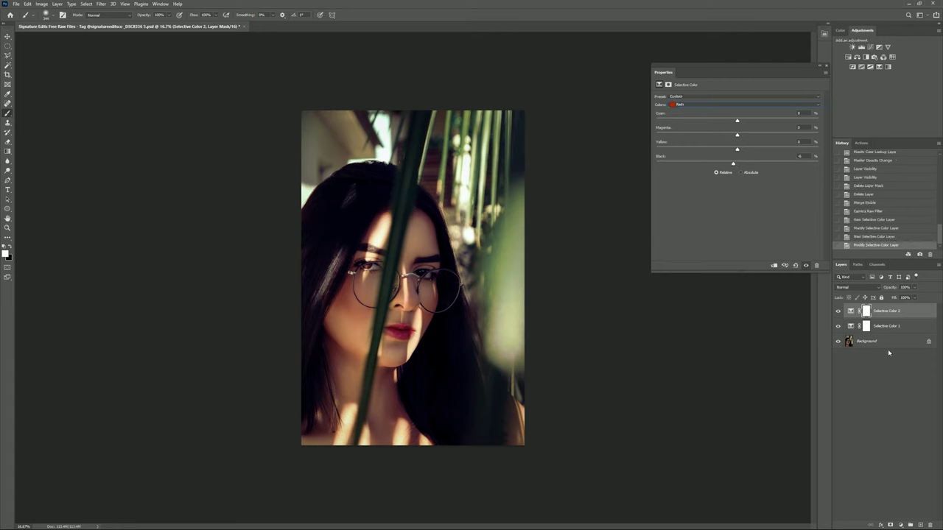
{"action": "left_click", "coordinate": [888, 343]}
{"action": "key", "text": "shift+ctrl+e"}
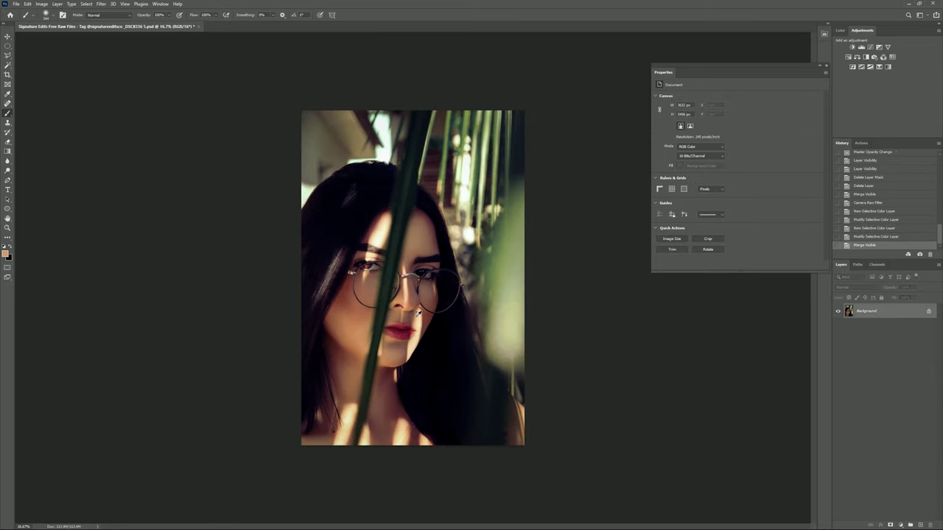
{"action": "key", "text": "ctrl+plus"}
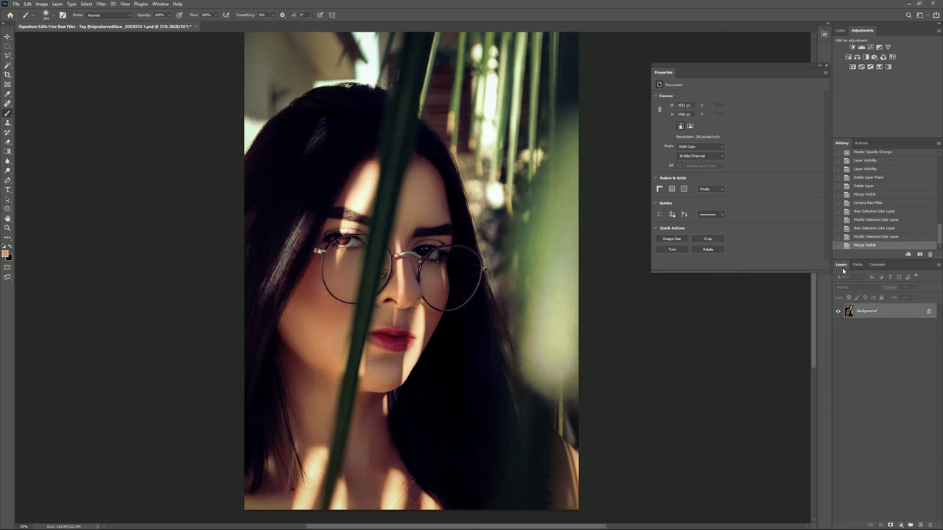
Compare the original photo with the latest edit in the History panel
{"action": "double_click", "coordinate": [843, 268]}
{"action": "scroll", "coordinate": [939, 247], "scroll_direction": "up", "scroll_amount": 10}
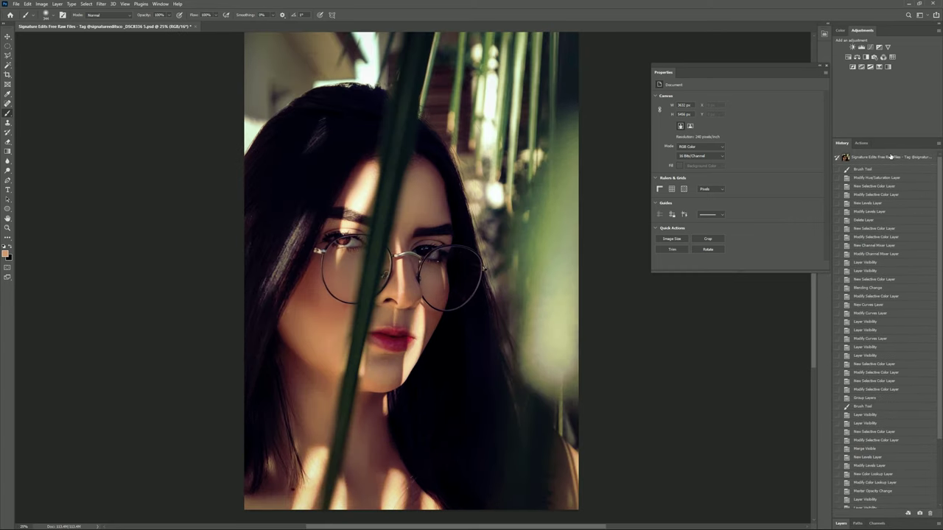
{"action": "left_click", "coordinate": [892, 158]}
{"action": "key", "text": "ctrl+minus"}
{"action": "scroll", "coordinate": [871, 420], "scroll_direction": "down", "scroll_amount": 5}
{"action": "left_click", "coordinate": [866, 506]}
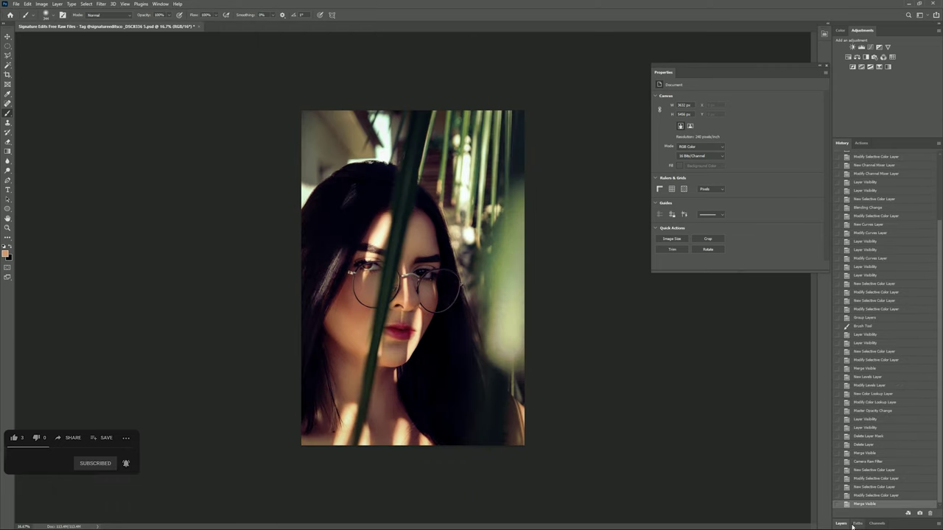
{"action": "left_click", "coordinate": [844, 523]}
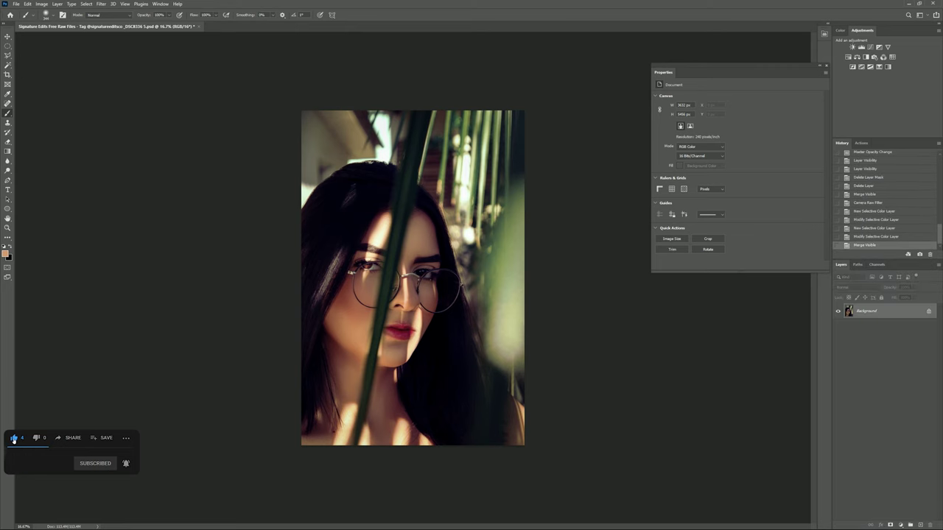
{"action": "scroll", "coordinate": [422, 329], "scroll_direction": "up", "scroll_amount": 4}
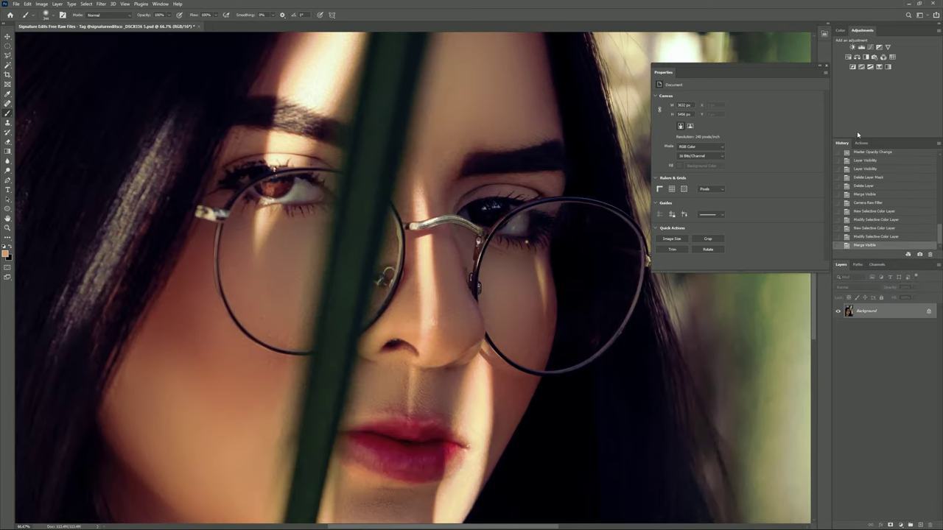
Run the 'sharpp' sharpening action on the portrait
{"action": "left_click", "coordinate": [862, 142]}
{"action": "left_click", "coordinate": [868, 190]}
{"action": "left_click", "coordinate": [896, 255]}
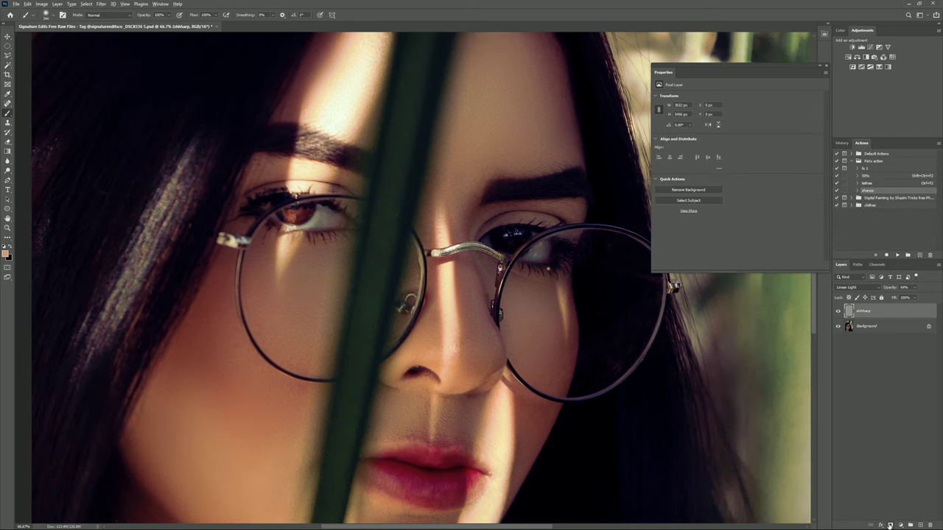
{"action": "key", "text": "ctrl+minus"}
{"action": "key", "text": "ctrl+minus"}
{"action": "key", "text": "ctrl+minus"}
{"action": "key", "text": "ctrl+plus"}
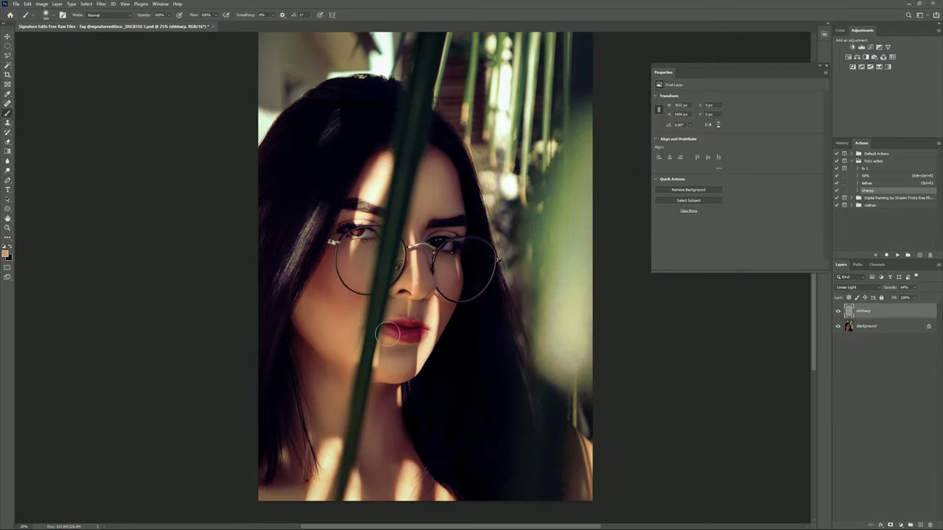
Set the sharpening layer to about 30% opacity and merge it into the Background
{"action": "left_click_drag", "start_coordinate": [890, 290], "coordinate": [882, 291]}
{"action": "scroll", "coordinate": [453, 291], "scroll_direction": "up", "scroll_amount": 1}
{"action": "left_click_drag", "start_coordinate": [888, 295], "coordinate": [890, 293]}
{"action": "scroll", "coordinate": [475, 304], "scroll_direction": "down", "scroll_amount": 1}
{"action": "scroll", "coordinate": [475, 304], "scroll_direction": "down", "scroll_amount": 1}
{"action": "key", "text": "Delete"}
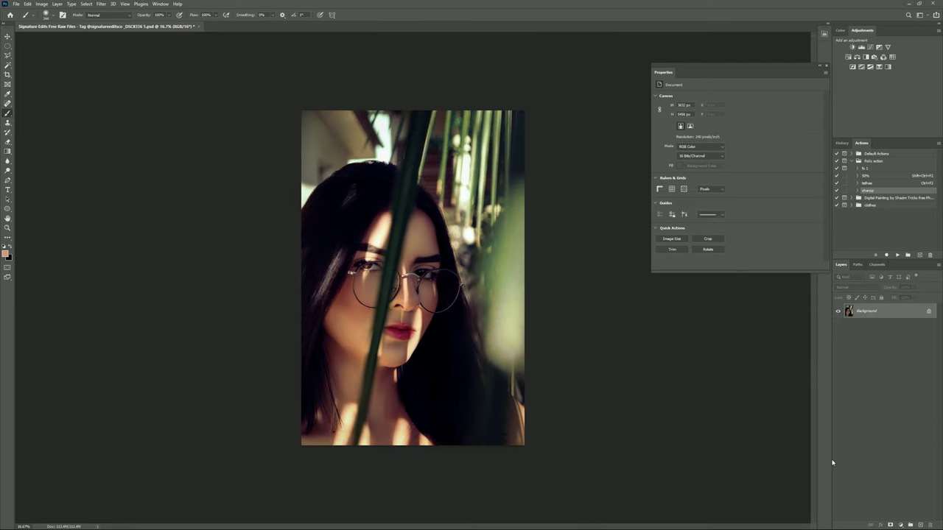
{"action": "scroll", "coordinate": [484, 318], "scroll_direction": "up", "scroll_amount": 1}
{"action": "scroll", "coordinate": [485, 318], "scroll_direction": "down", "scroll_amount": 1}
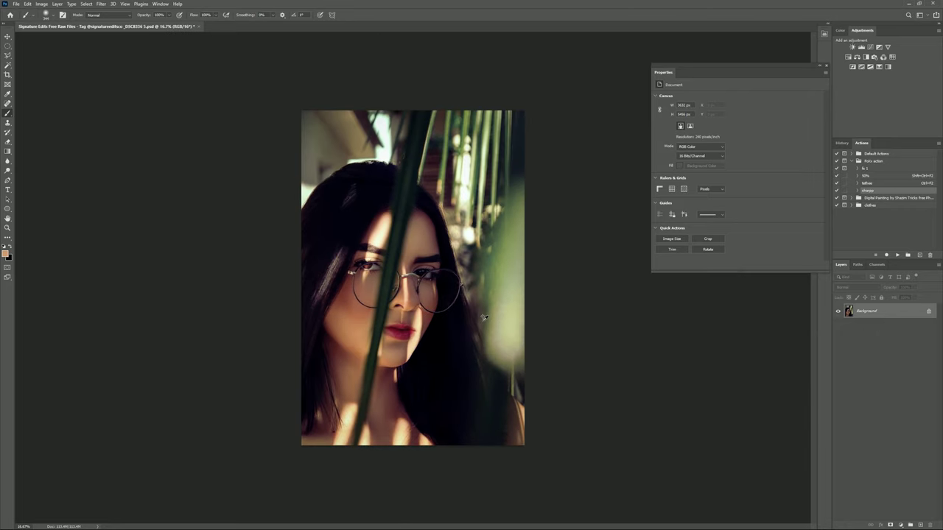
Add a Luminosity Channel Mixer: Red output Red +92, Blue +8; Green output Green +102
{"action": "left_click", "coordinate": [883, 57]}
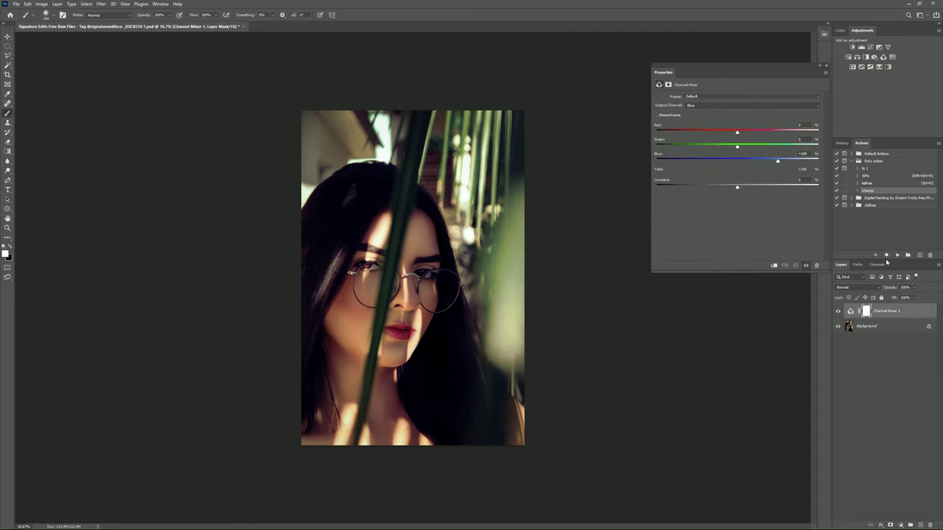
{"action": "left_click", "coordinate": [857, 288]}
{"action": "left_click", "coordinate": [847, 464]}
{"action": "left_click", "coordinate": [711, 106]}
{"action": "left_click", "coordinate": [710, 111]}
{"action": "left_click_drag", "start_coordinate": [777, 133], "coordinate": [740, 148]}
{"action": "left_click_drag", "start_coordinate": [738, 162], "coordinate": [741, 161]}
{"action": "left_click", "coordinate": [713, 106]}
{"action": "left_click_drag", "start_coordinate": [778, 148], "coordinate": [779, 148]}
Merge the Channel Mixer into the Background with Ctrl+Shift+E and fit the portrait on screen
{"action": "left_click", "coordinate": [859, 325]}
{"action": "key", "text": "ctrl+shift+e"}
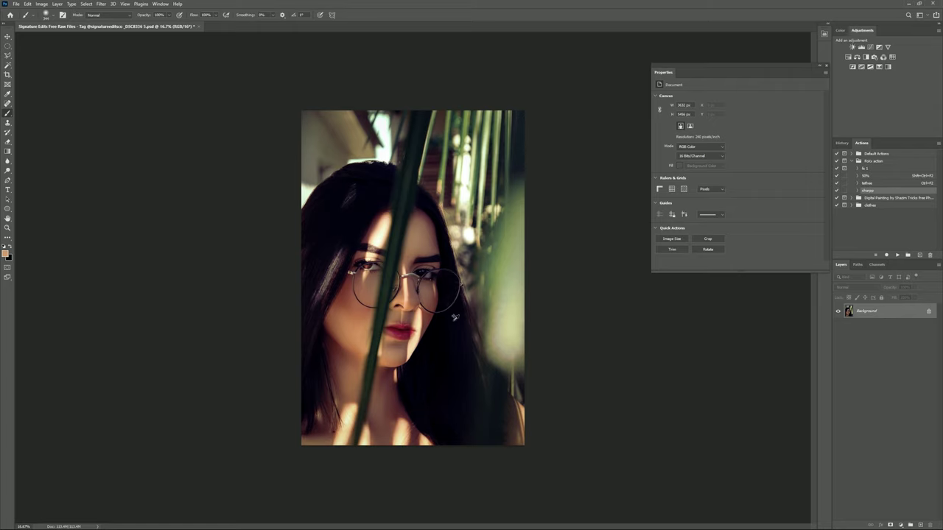
{"action": "scroll", "coordinate": [428, 327], "scroll_direction": "up", "scroll_amount": 1}
{"action": "scroll", "coordinate": [435, 324], "scroll_direction": "down", "scroll_amount": 3}
{"action": "scroll", "coordinate": [433, 322], "scroll_direction": "down", "scroll_amount": 1}
{"action": "key", "text": "ctrl+0"}
Add a Black & White adjustment layer with darkened reds and greens set to -40
{"action": "left_click", "coordinate": [874, 56]}
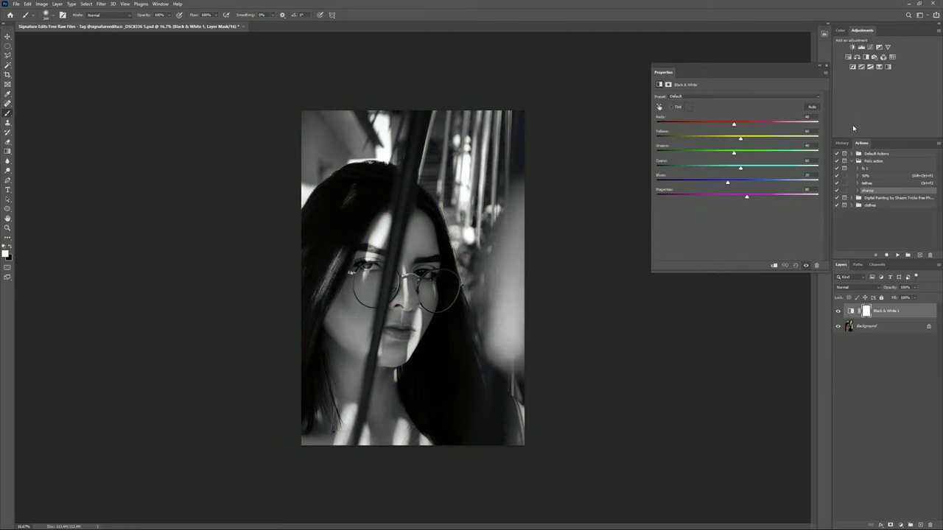
{"action": "left_click_drag", "start_coordinate": [723, 124], "coordinate": [747, 141]}
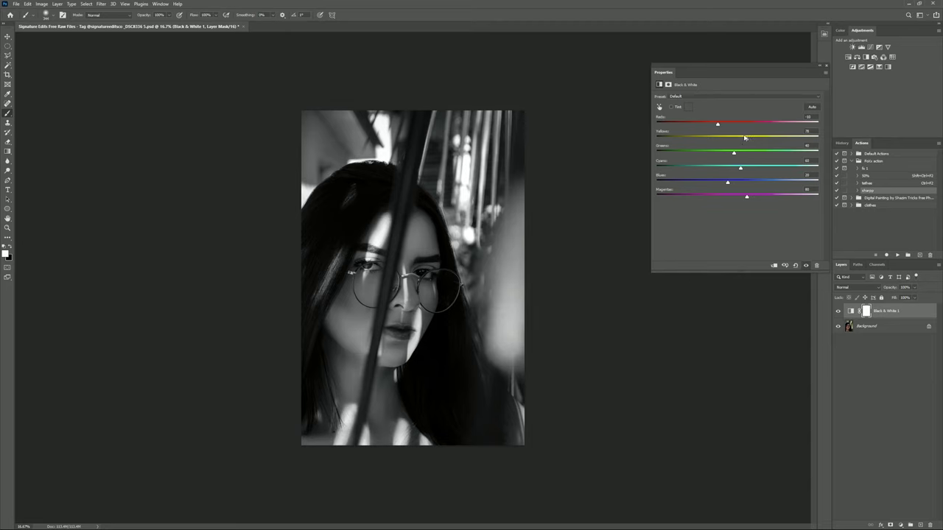
{"action": "left_click", "coordinate": [743, 153]}
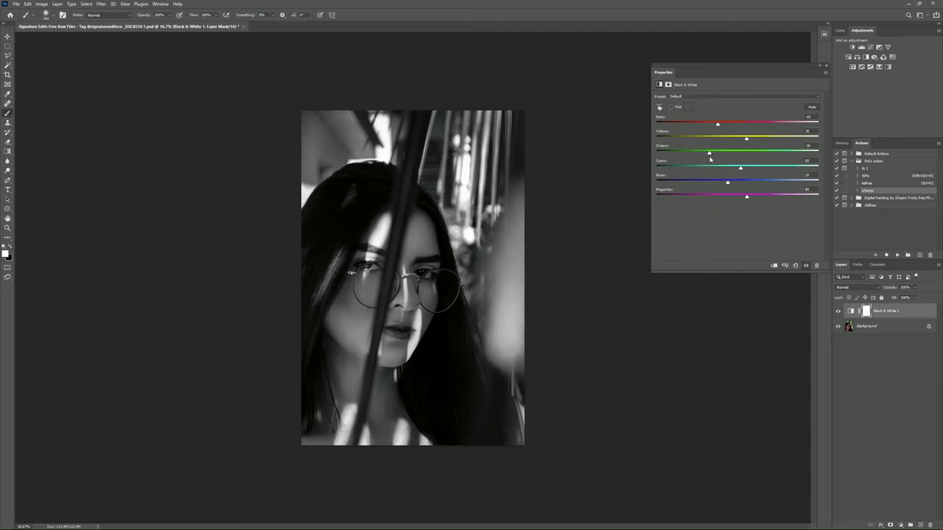
{"action": "left_click_drag", "start_coordinate": [711, 158], "coordinate": [709, 159]}
Select the Background layer and scroll up the Layers panel
{"action": "left_click", "coordinate": [893, 327]}
{"action": "scroll", "coordinate": [399, 333], "scroll_direction": "up", "scroll_amount": 1}
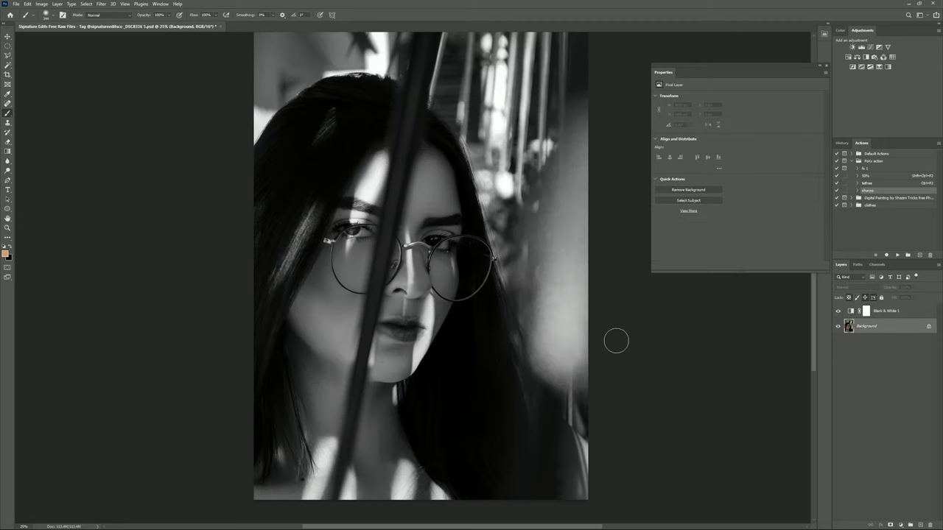
{"action": "scroll", "coordinate": [451, 310], "scroll_direction": "up", "scroll_amount": 1}
Delete the Black & White 1 layer, then close the portrait without saving
{"action": "left_click", "coordinate": [893, 311]}
{"action": "key", "text": "Delete"}
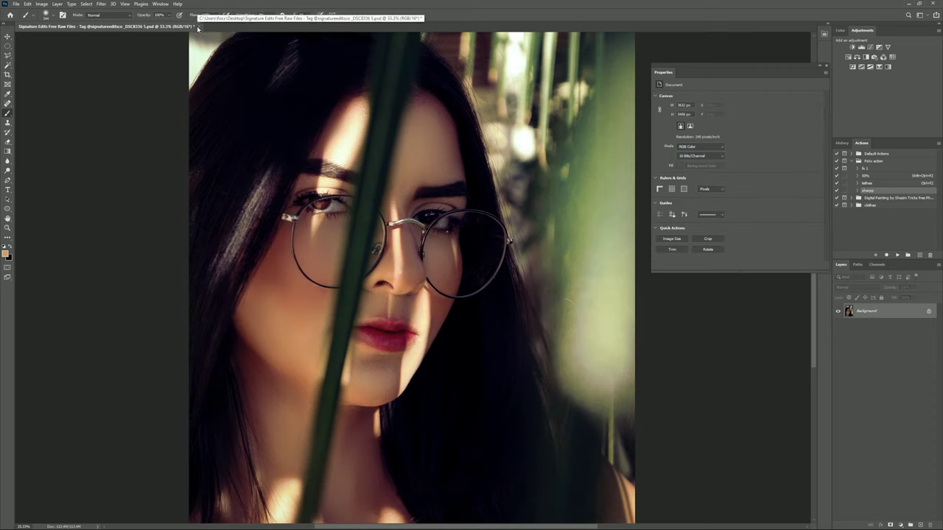
{"action": "left_click", "coordinate": [197, 25]}
{"action": "key", "text": "n"}
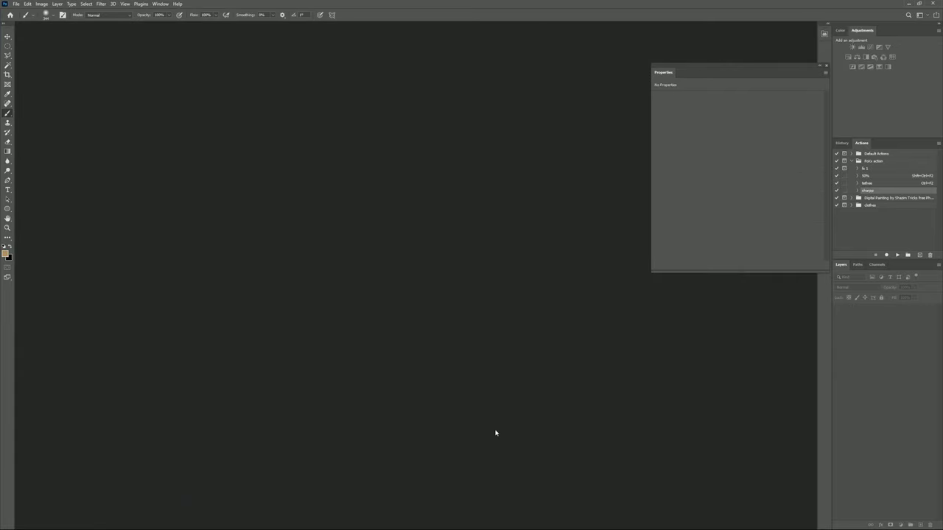